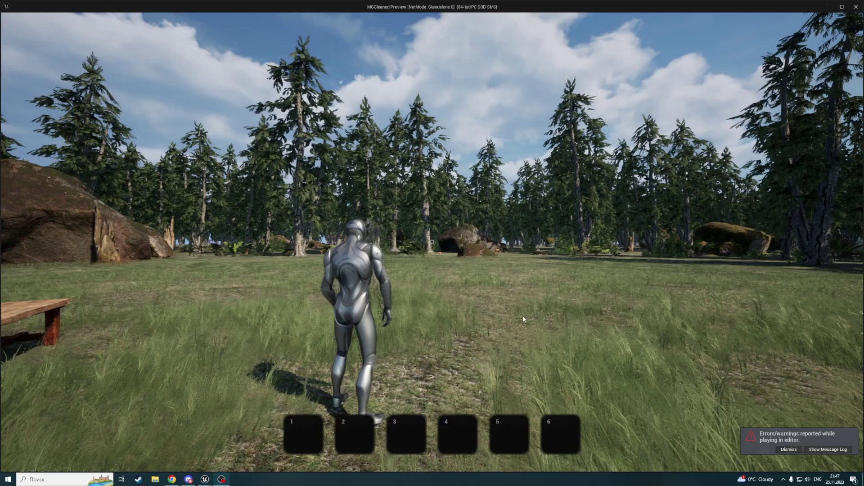
Move the hammer into hotbar slot 1 and equip it
key(Tab)
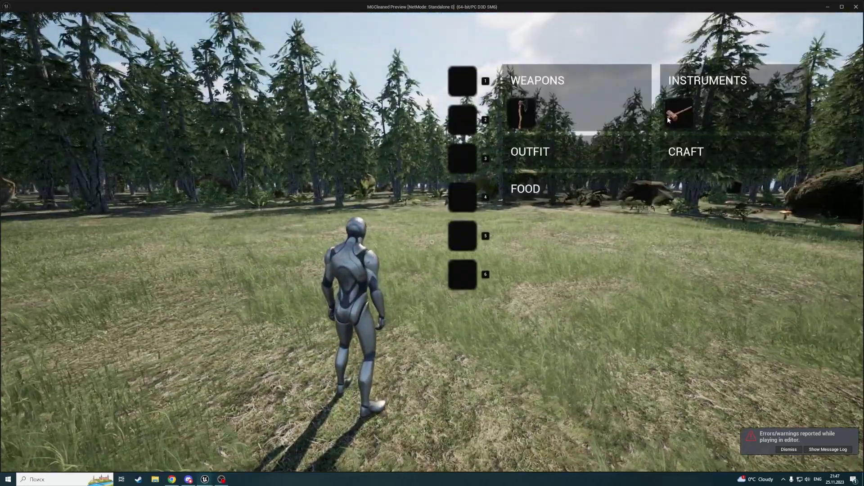
drag(679, 114, 462, 81)
key(Tab)
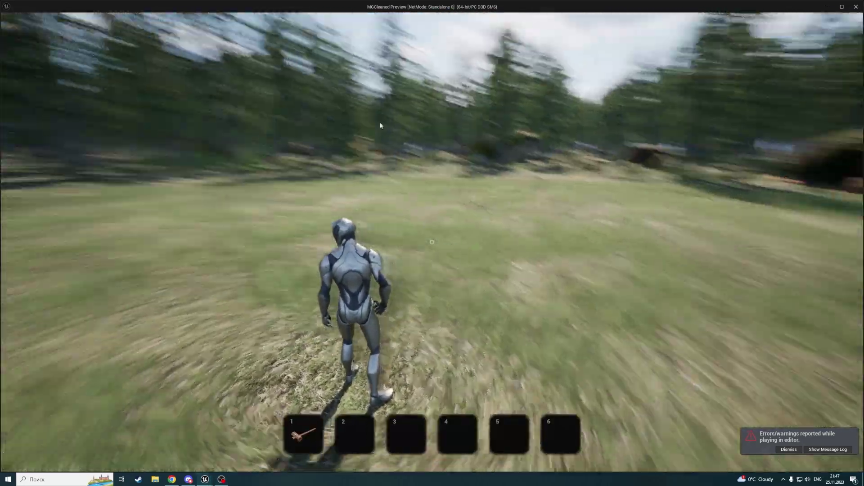
key(1)
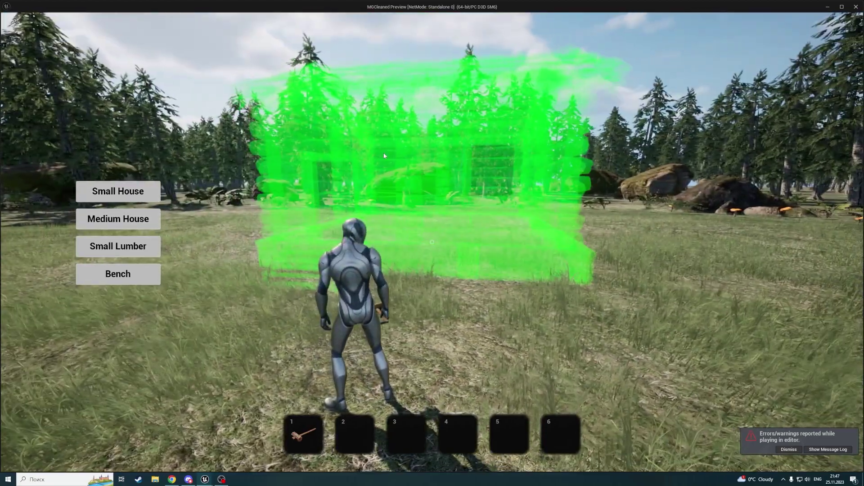
Place the stone foundation platform with stairs in front of it
key(s)
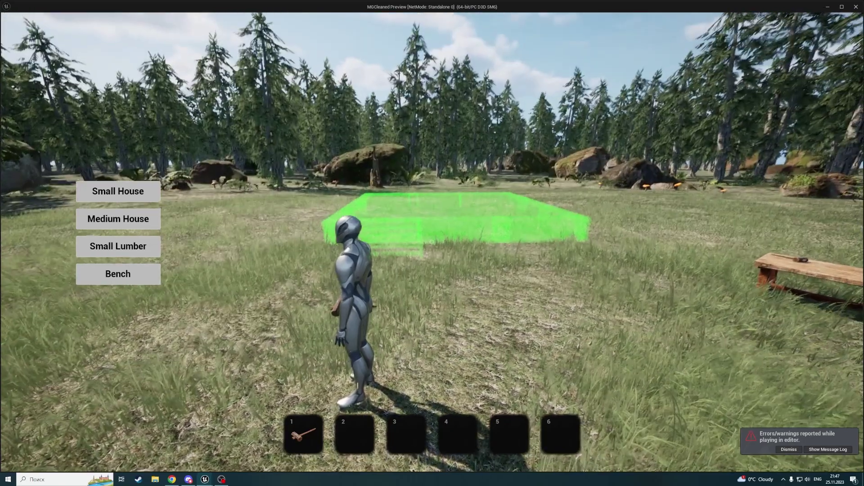
click(569, 257)
click(432, 243)
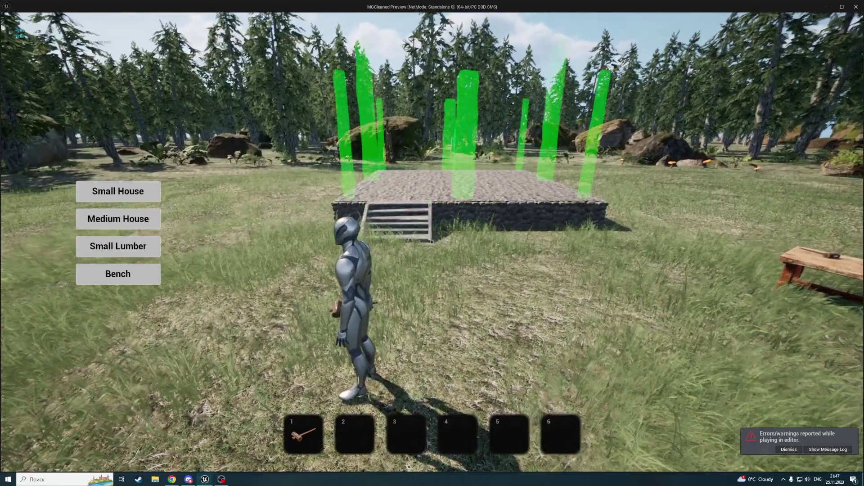
Place the eight wooden pillars on the platform
click(432, 243)
click(433, 244)
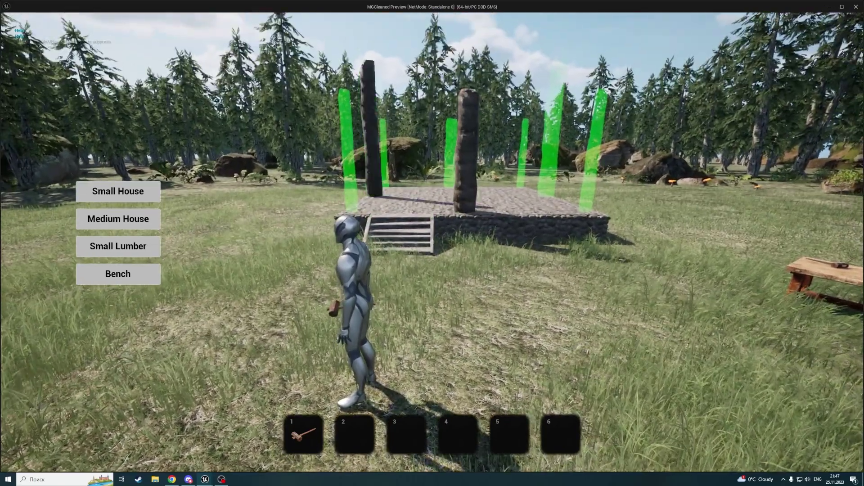
click(432, 243)
click(432, 243)
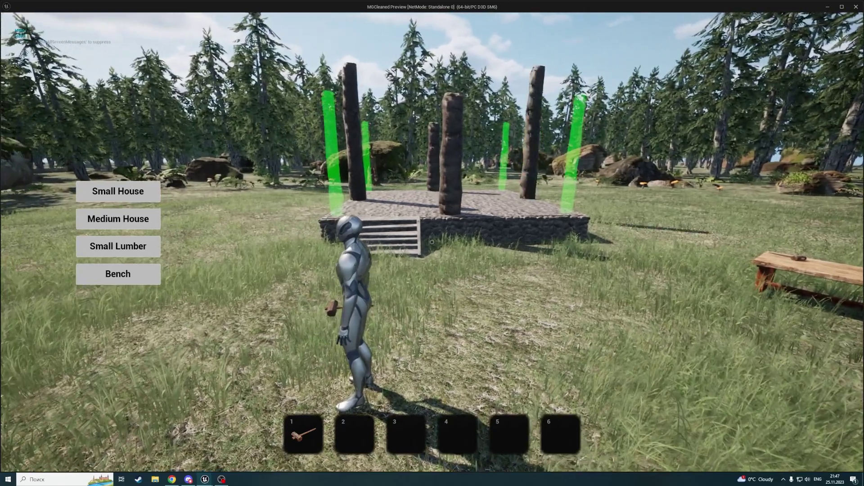
click(572, 285)
click(572, 285)
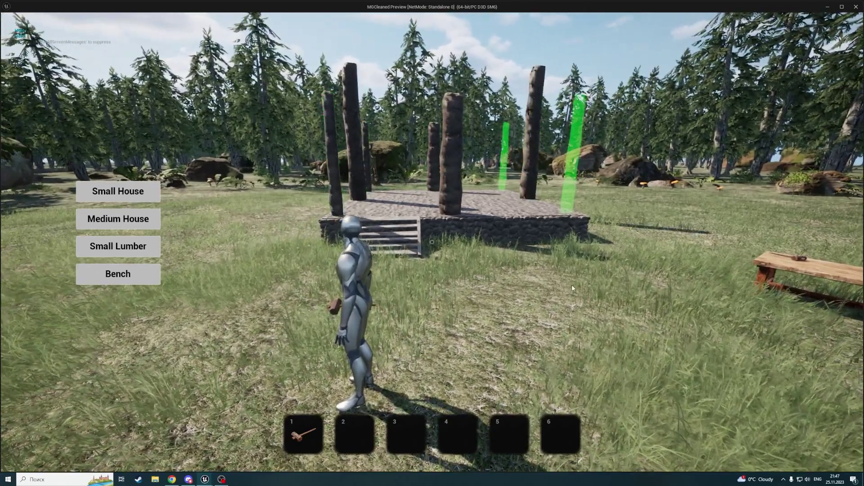
click(572, 285)
click(573, 288)
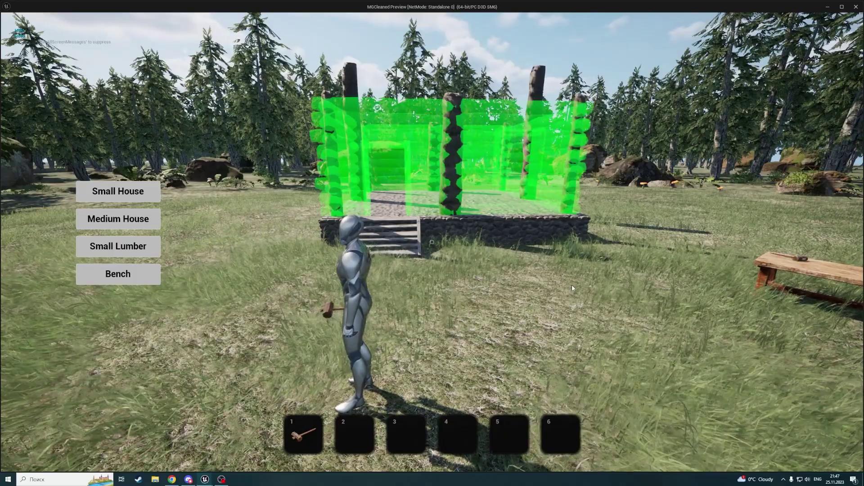
Build the right log wall and the log roof on the cabin
click(572, 288)
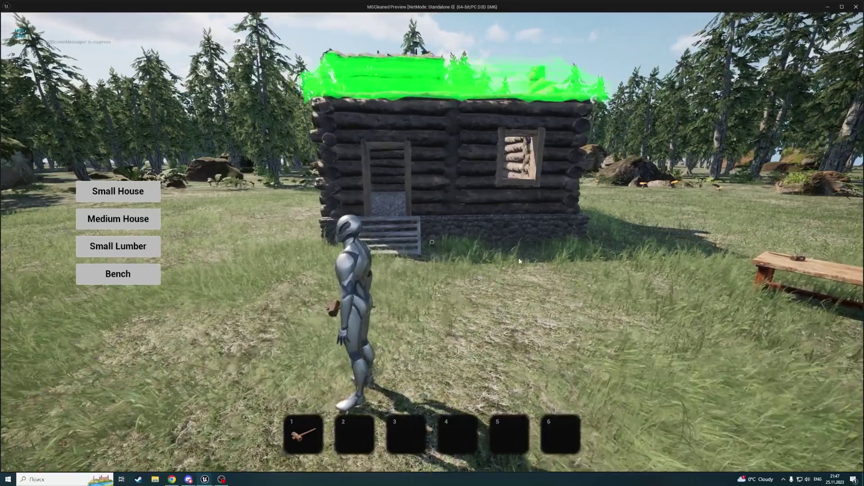
right_drag(571, 285, 586, 284)
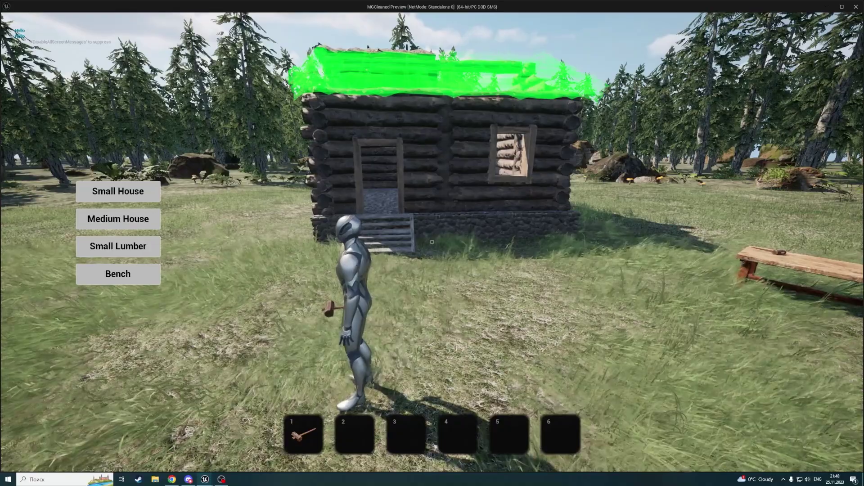
key(a)
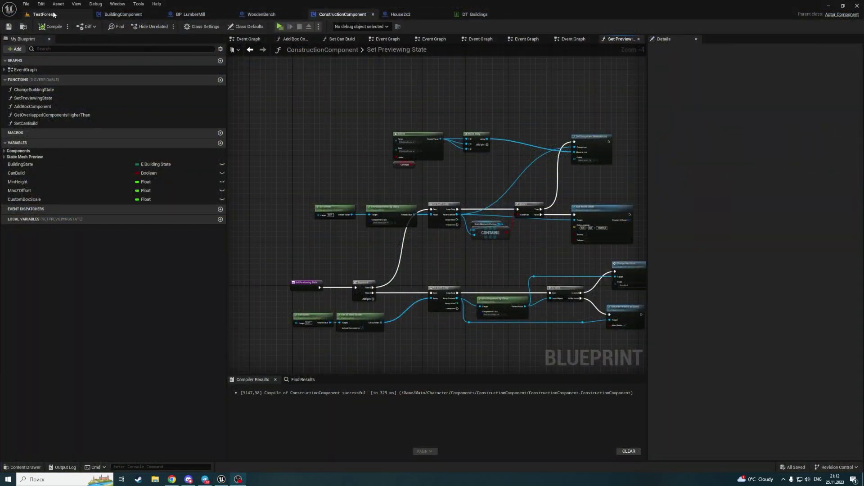
click(50, 15)
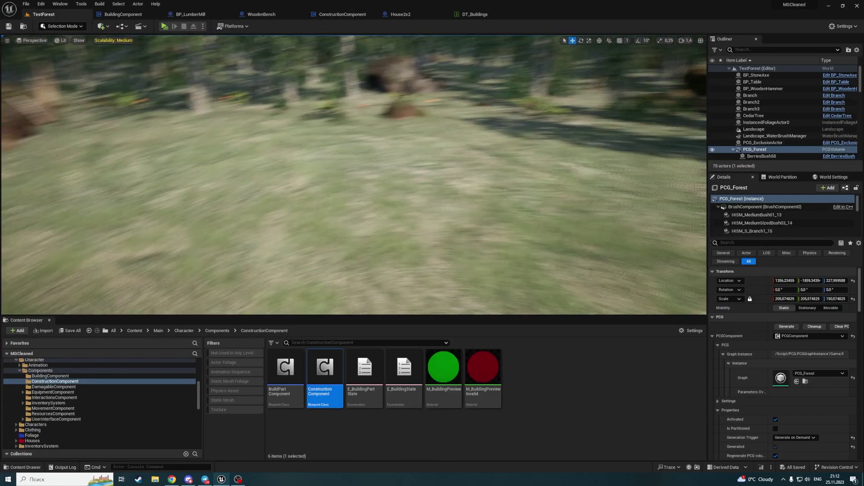
drag(430, 169, 449, 205)
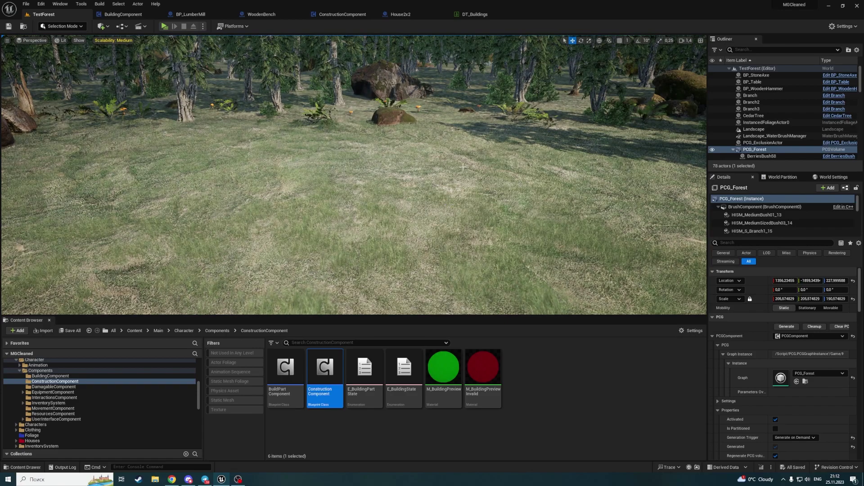
click(414, 14)
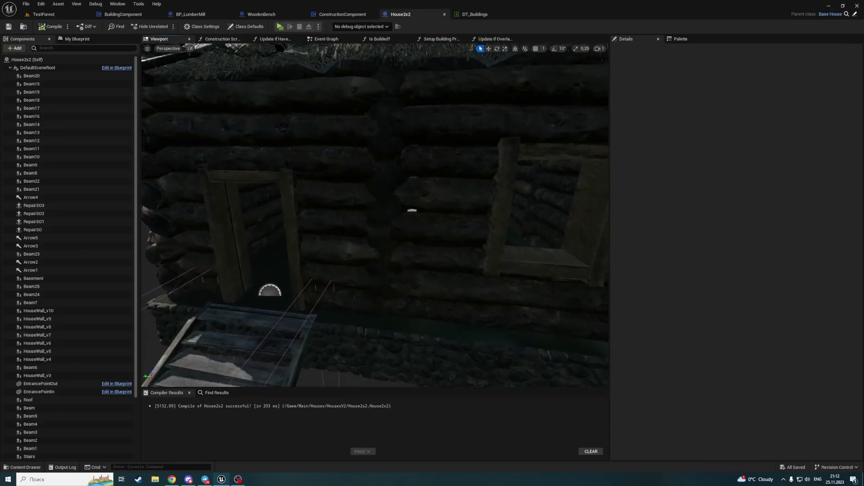
scroll(524, 274, down, 5)
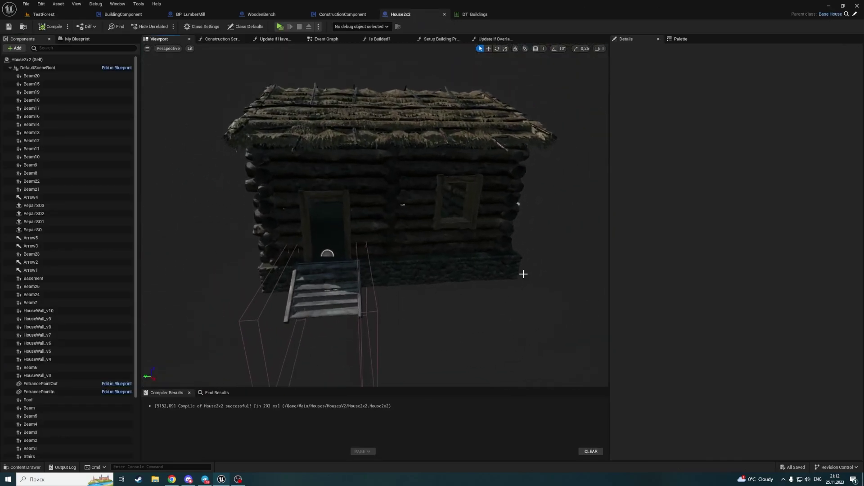
drag(341, 262, 356, 262)
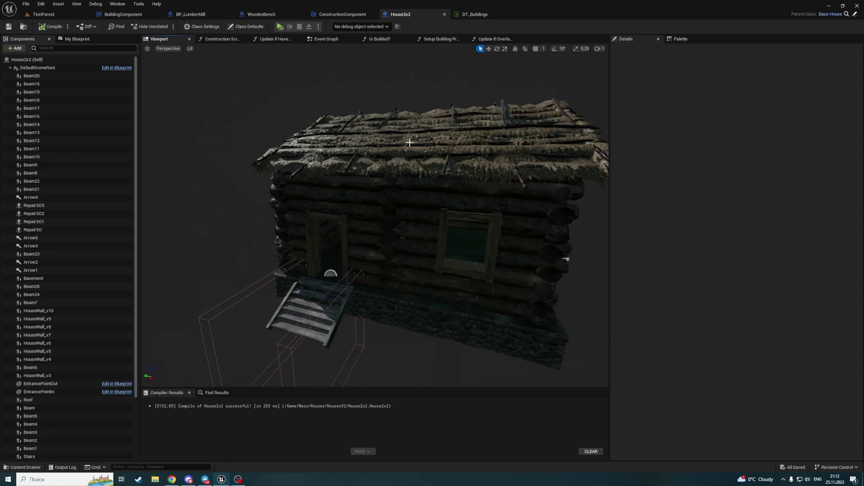
drag(410, 142, 409, 142)
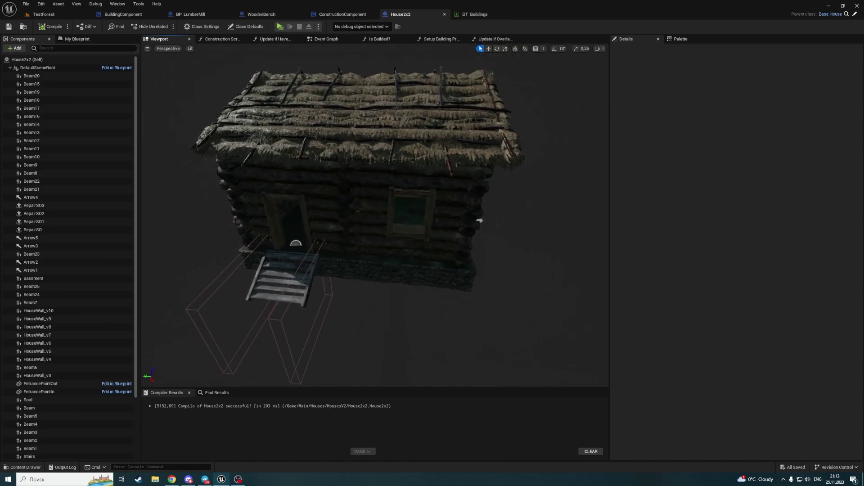
click(409, 142)
scroll(440, 239, up, 5)
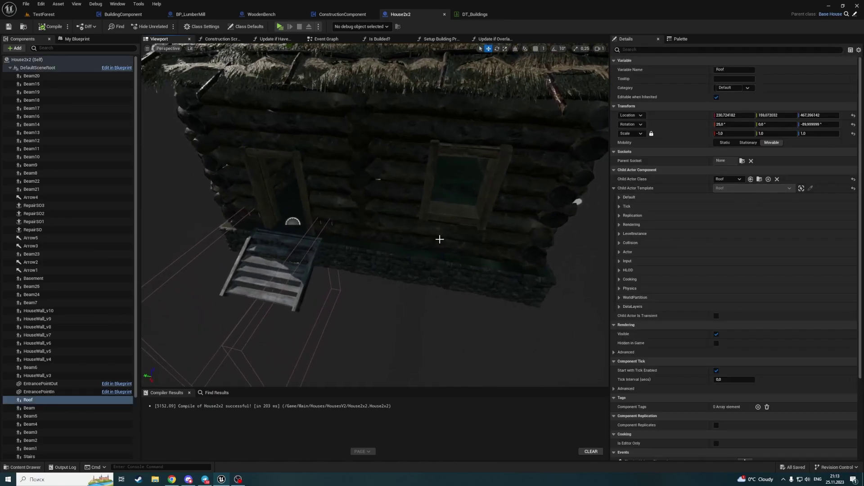
click(306, 265)
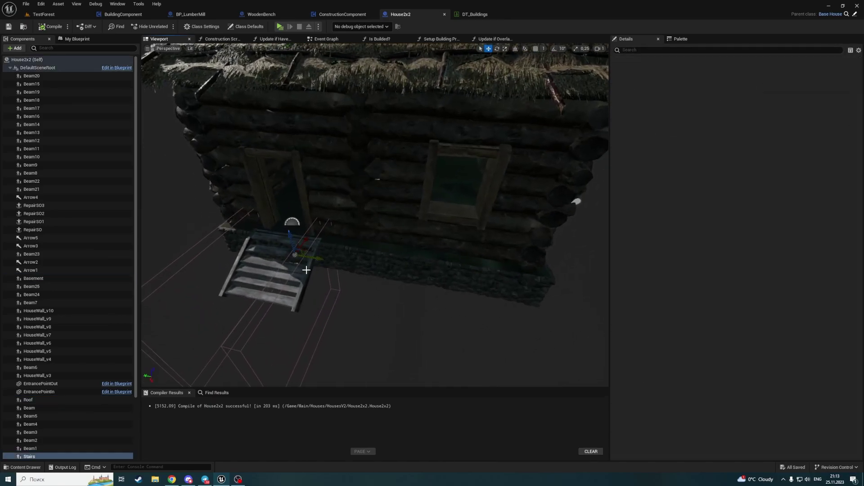
scroll(386, 255, up, 2)
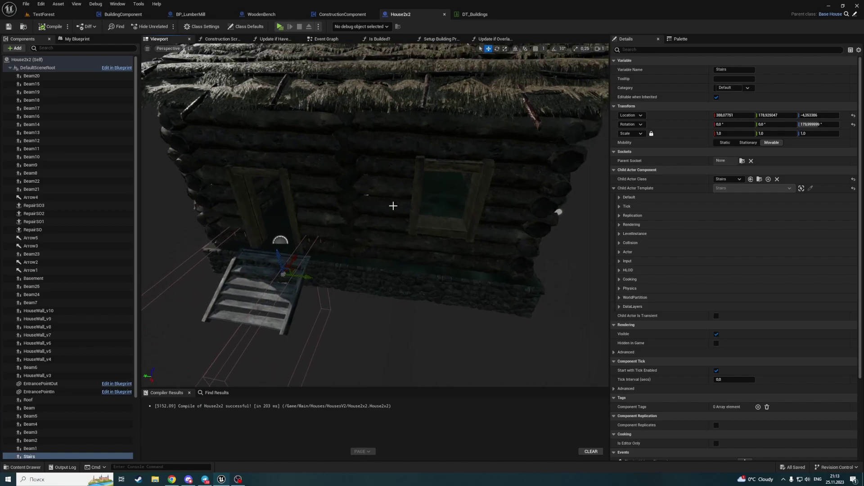
click(393, 206)
click(320, 176)
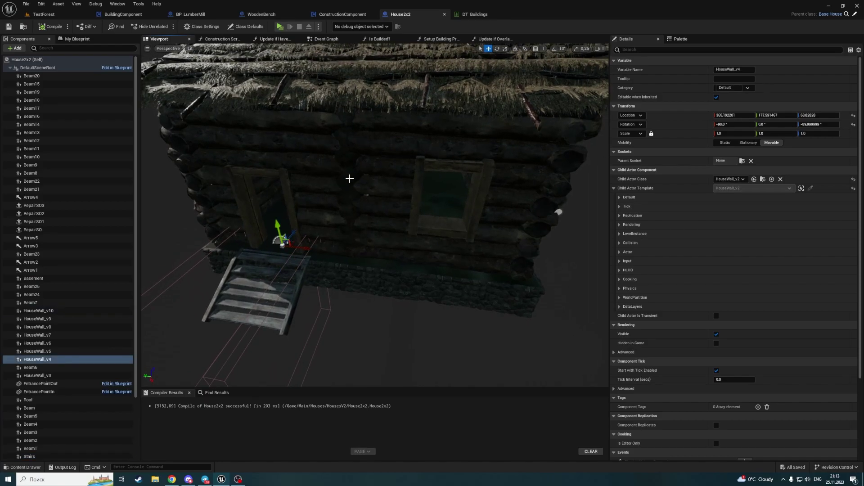
scroll(410, 119, down, 3)
click(404, 150)
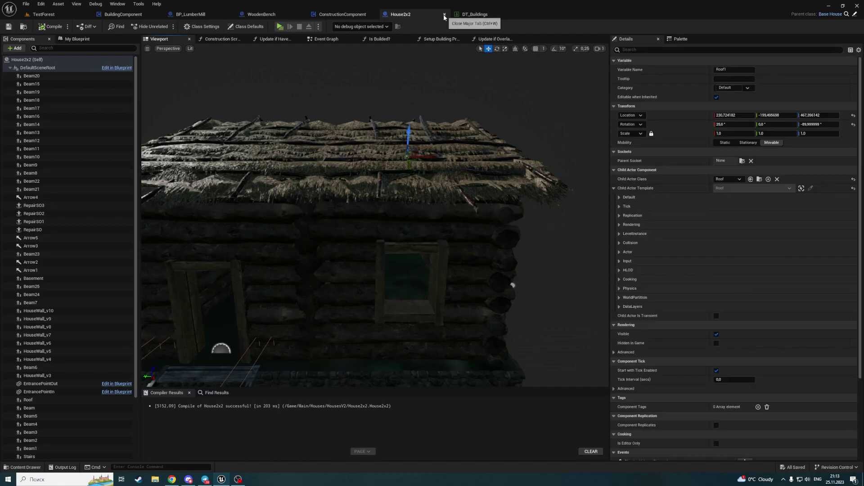
click(340, 14)
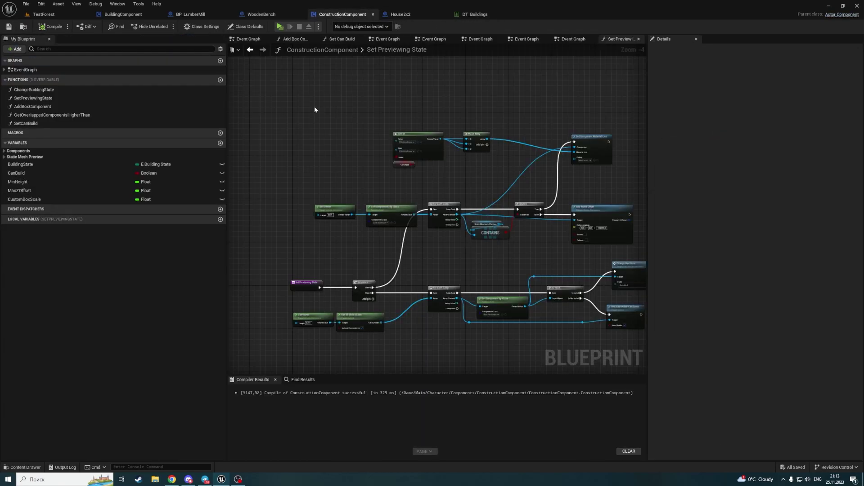
Add a new blueprint function named SetupBuildingPriorities
click(221, 80)
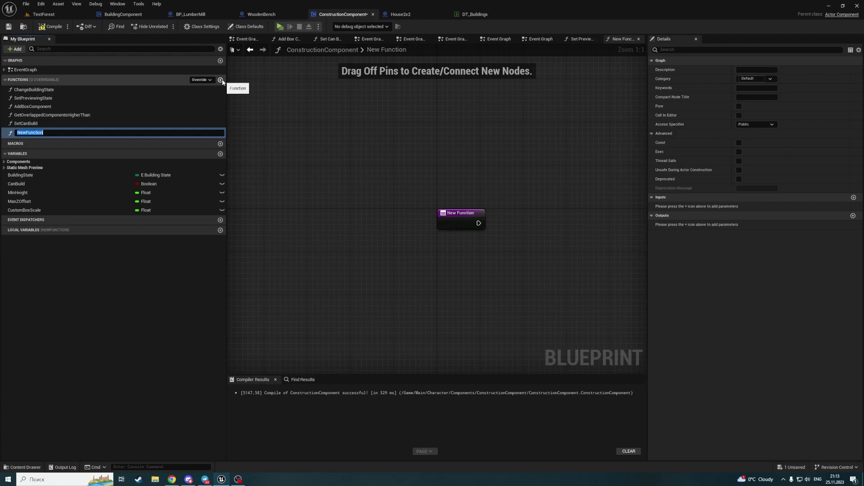
text(SetupBuildingPrioritie)
text(s)
key(Return)
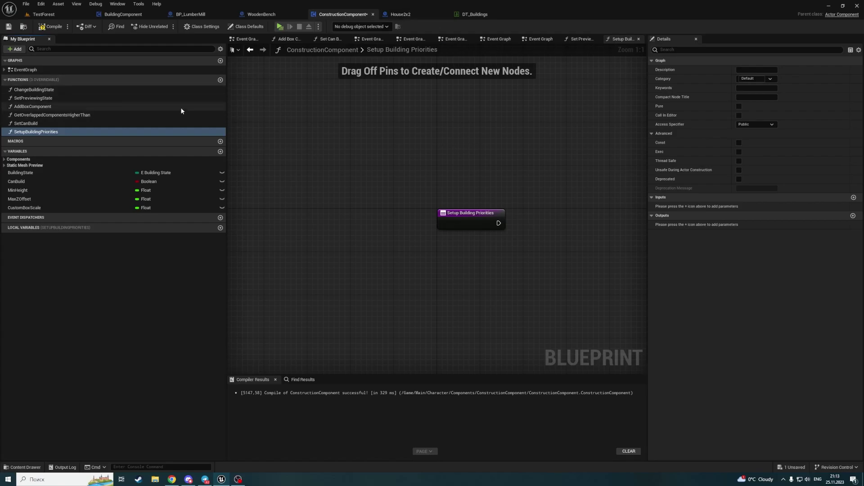
Compile and save the ConstructionComponent blueprint, then return to the level editor
click(51, 26)
key(ctrl+s)
key(ctrl+b)
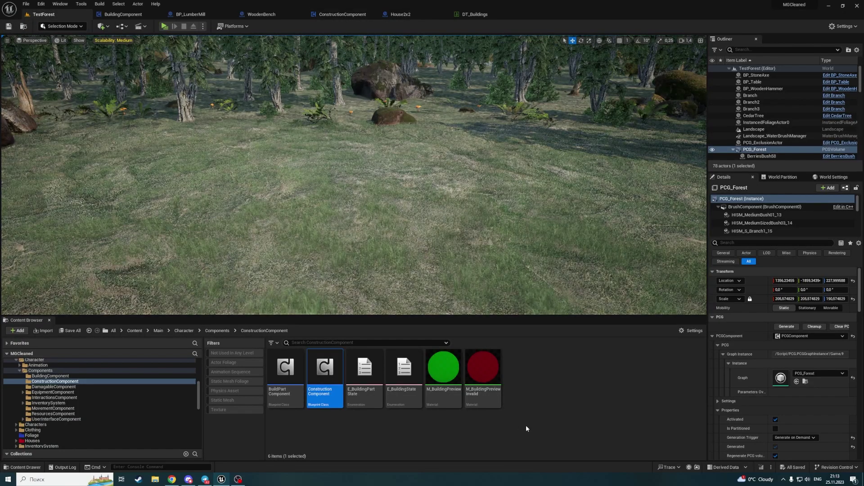
Create a structure asset named S_BuildingPriorityComponents in the folder and open it
right_click(496, 415)
mouse_move(565, 279)
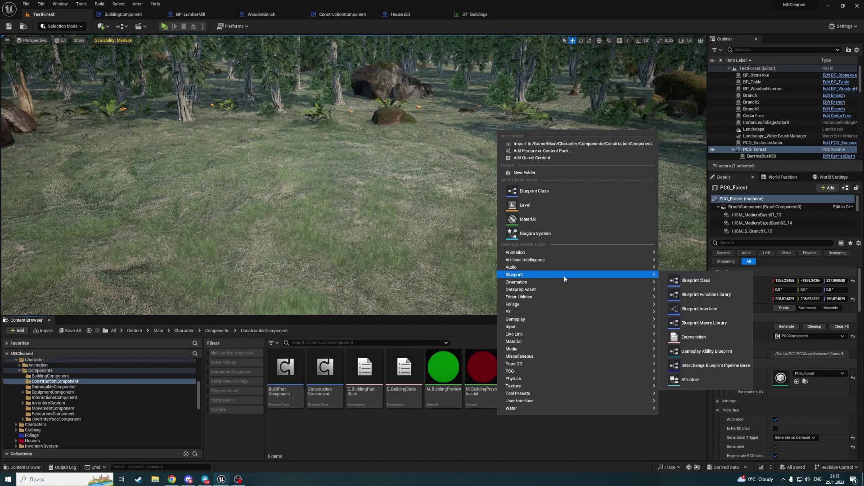
click(691, 380)
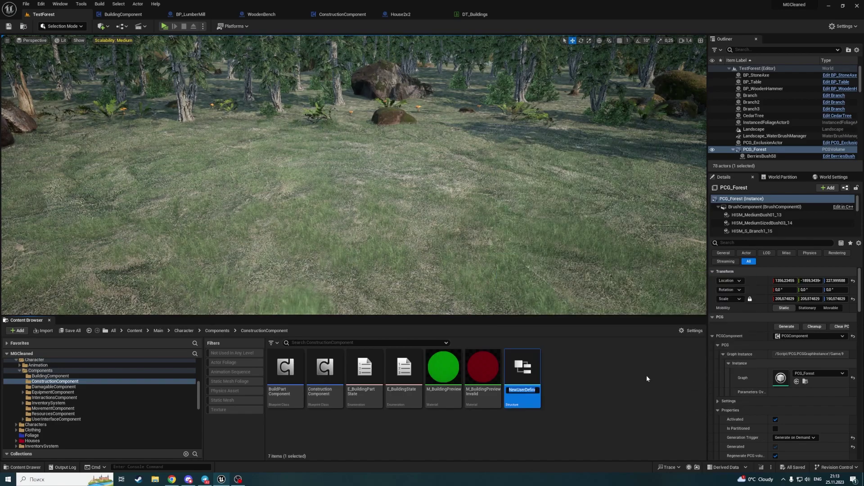
text(S_)
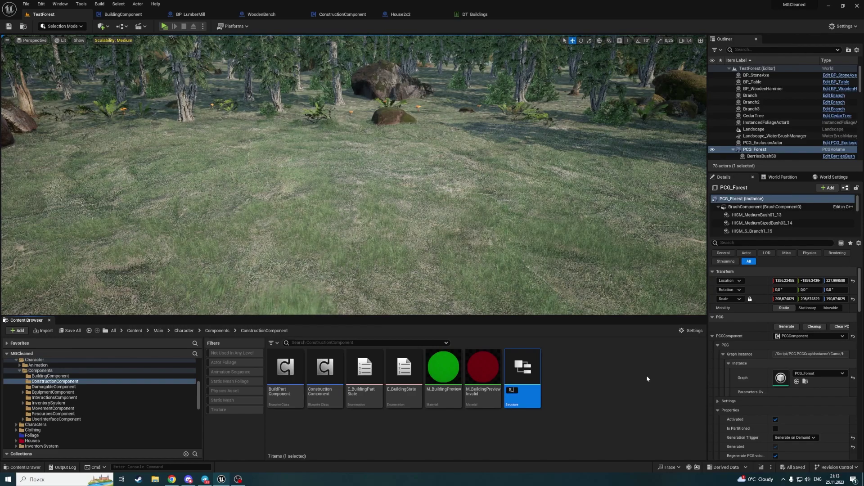
text(Building)
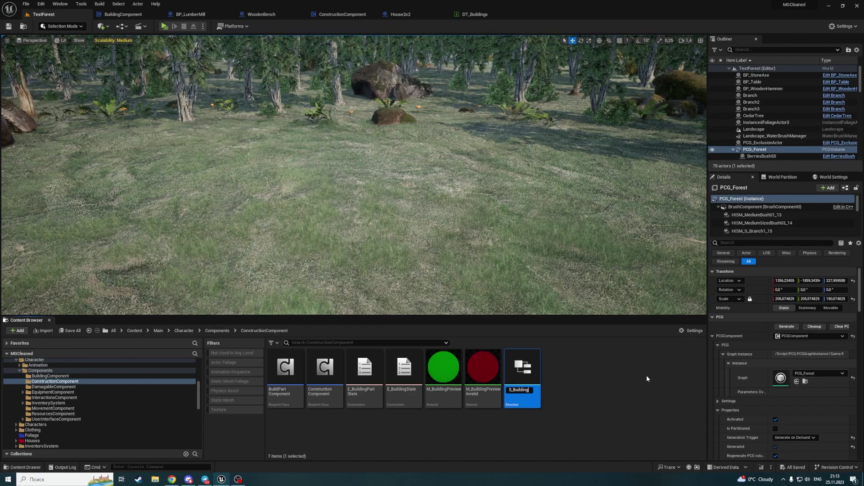
text(Prio)
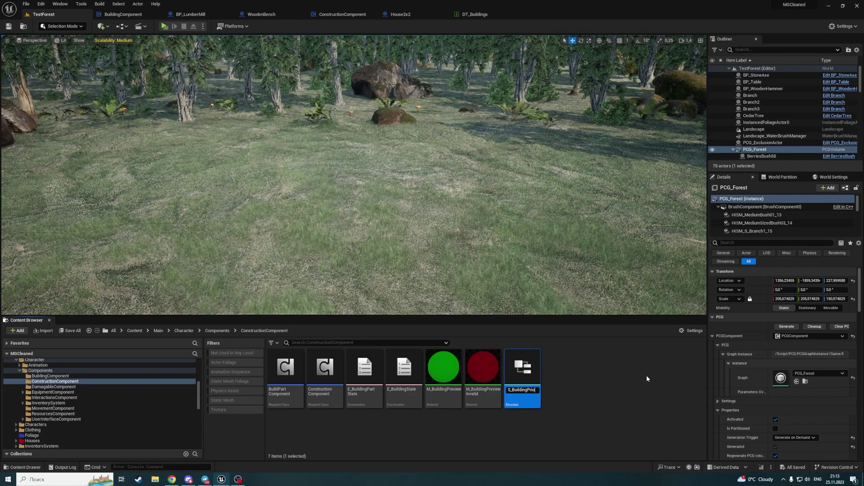
text(rityComponents)
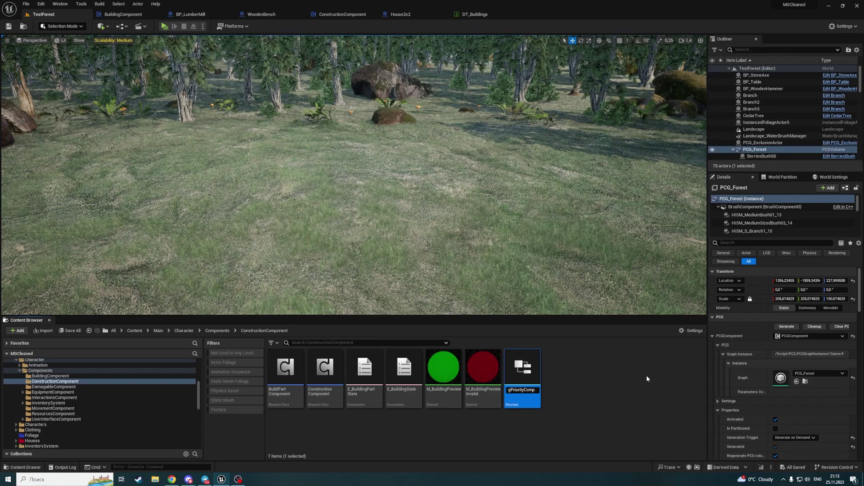
key(Return)
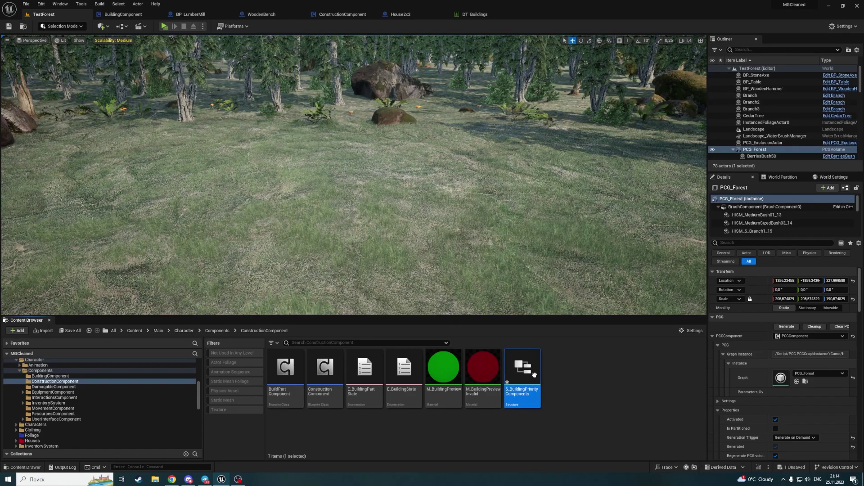
double_click(522, 378)
Make the first member List, an Actor Component reference array, then save and close
click(32, 66)
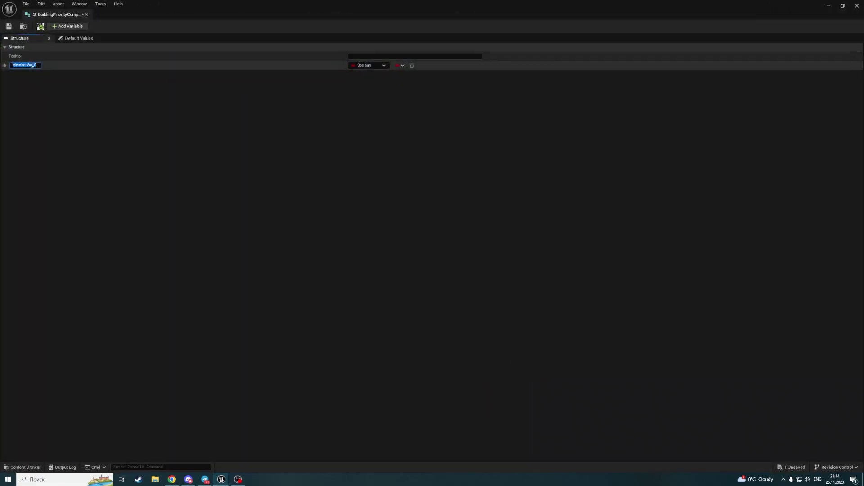
text(A)
text(List)
click(364, 65)
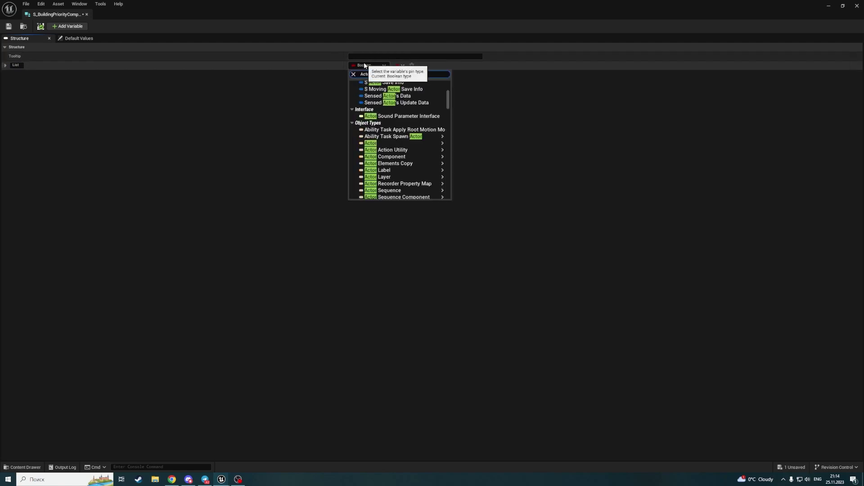
text(Com)
click(397, 92)
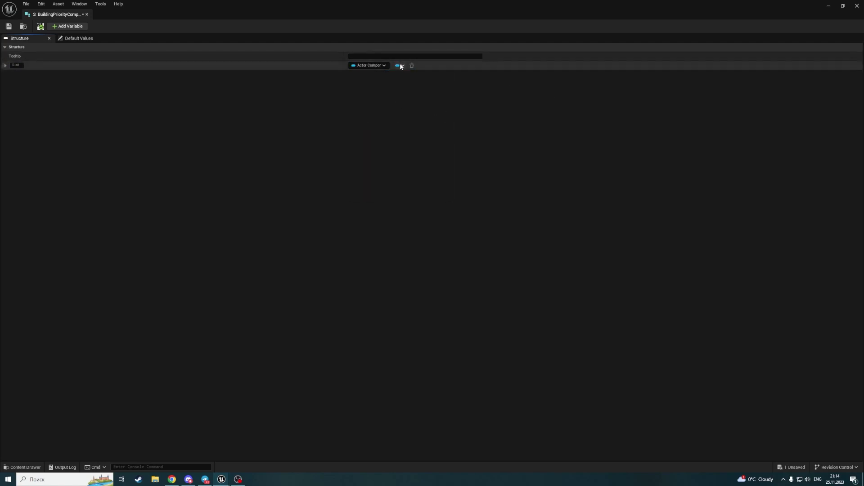
click(400, 65)
click(397, 84)
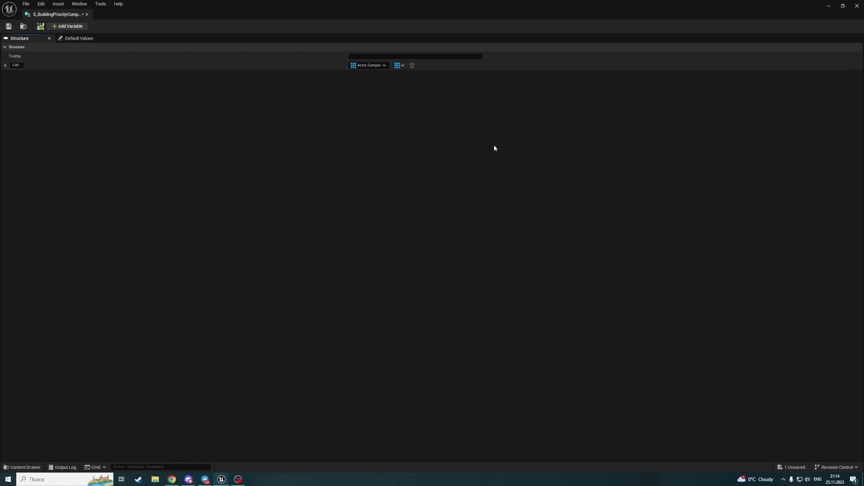
click(9, 27)
click(87, 15)
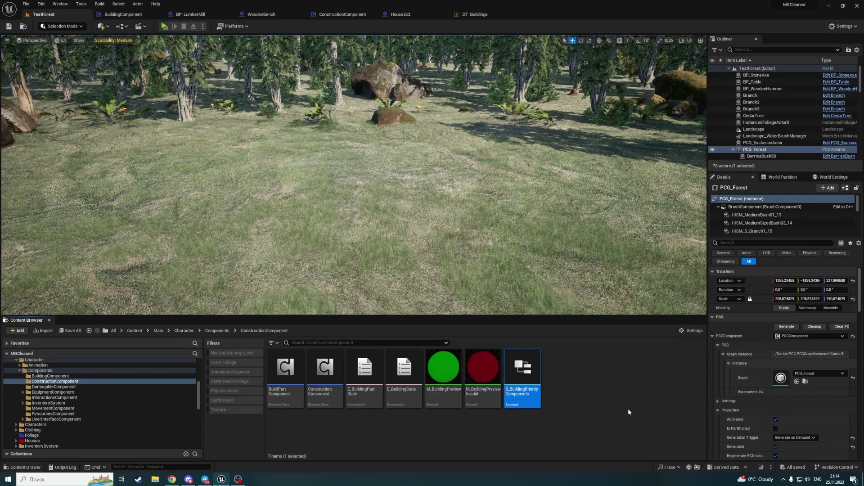
Add a BuildingPriorities input to the Setup Building Priorities function
click(341, 16)
click(465, 215)
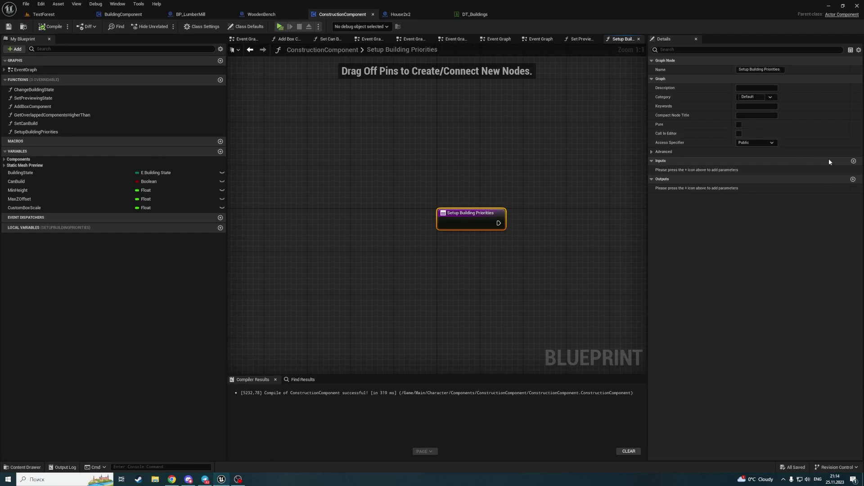
click(854, 161)
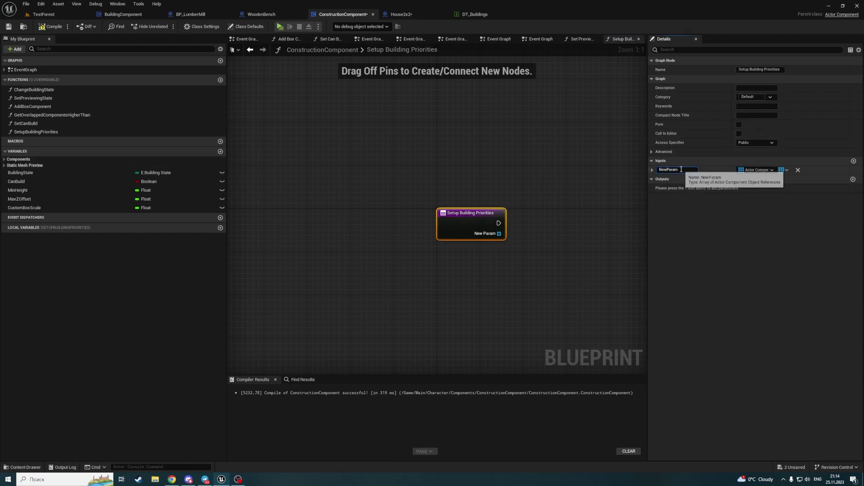
text(Building)
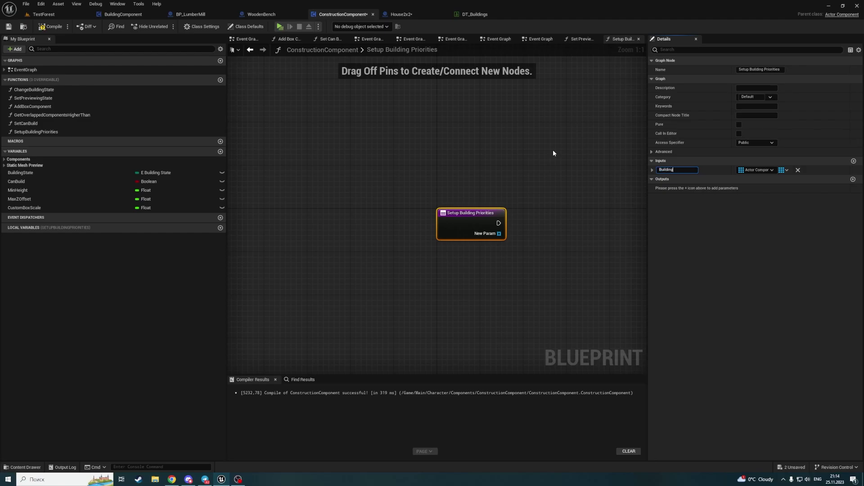
text(rities)
key(Return)
Set the BuildingPriorities input type to S_BuildingPriorityComponents and save the blueprint
click(765, 170)
text(s_B)
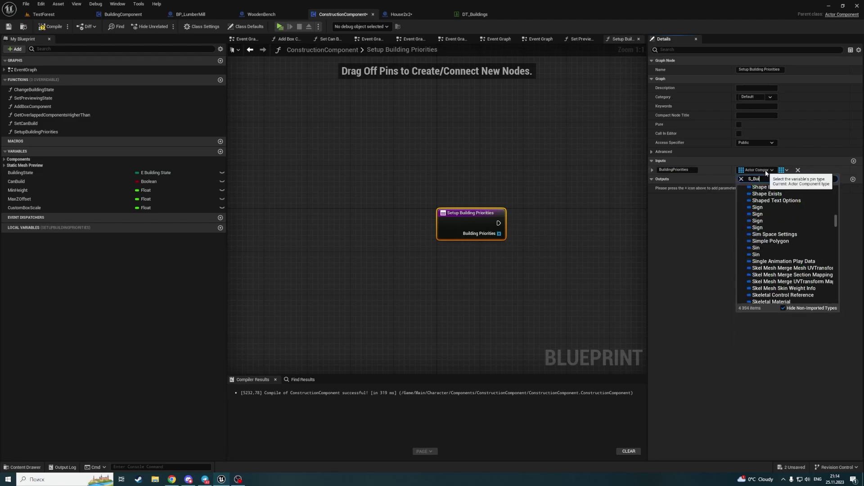
text(g)
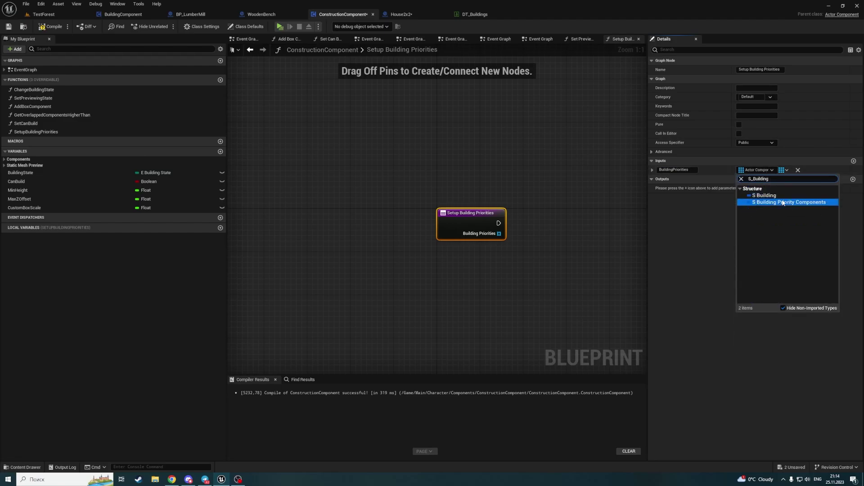
click(40, 14)
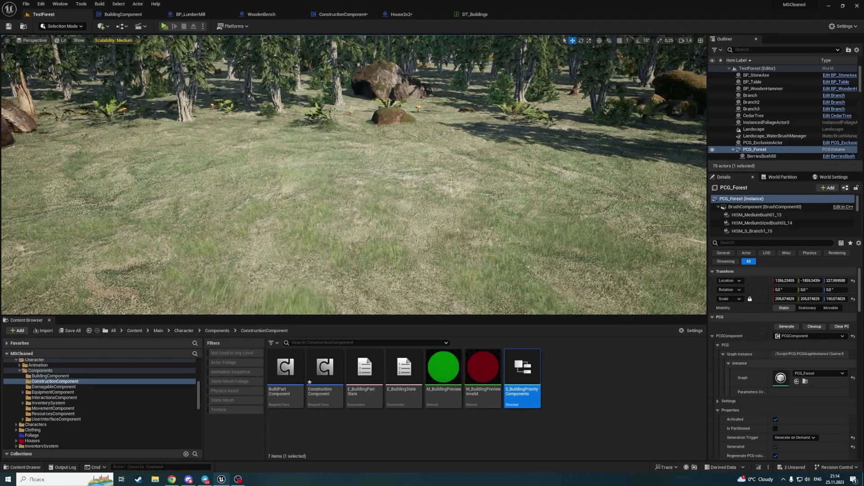
click(399, 14)
click(372, 14)
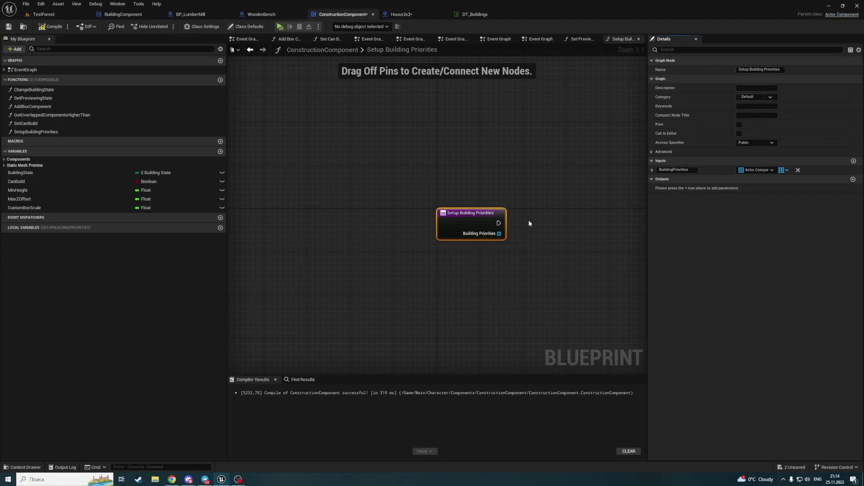
click(764, 170)
text(S_BuildingP)
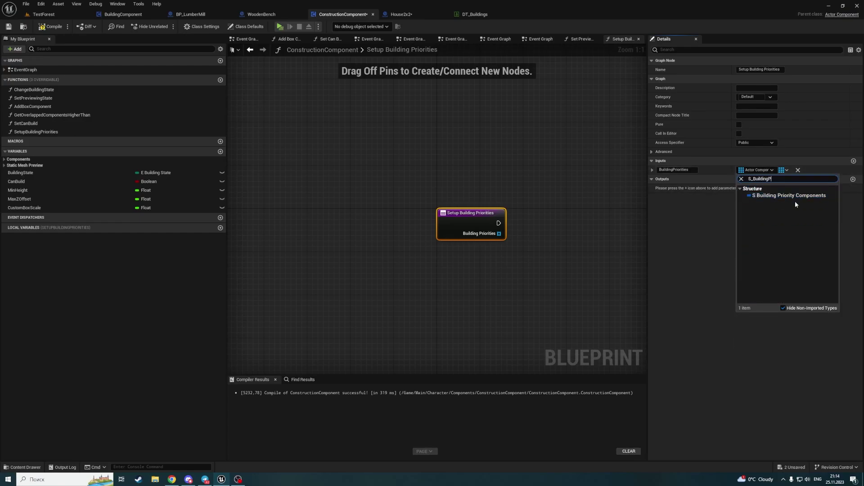
click(796, 201)
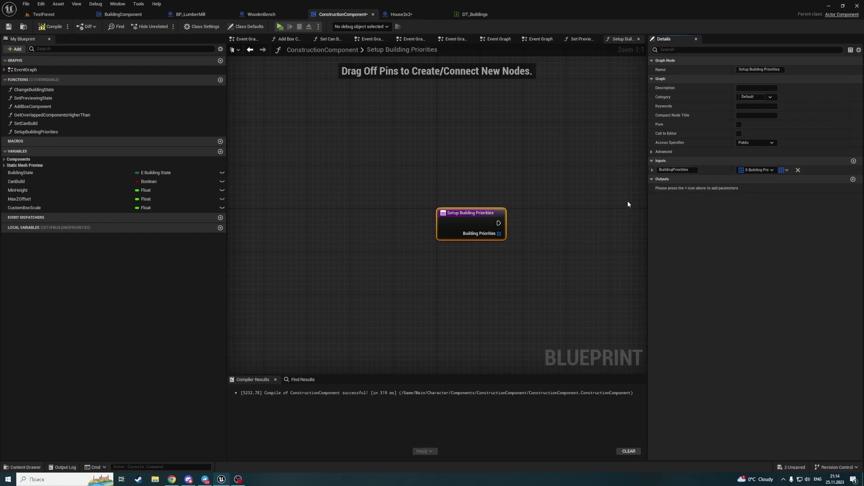
key(ctrl+s)
Promote the Building Priorities input to a variable, placing the SET node beside the entry
drag(499, 233, 570, 234)
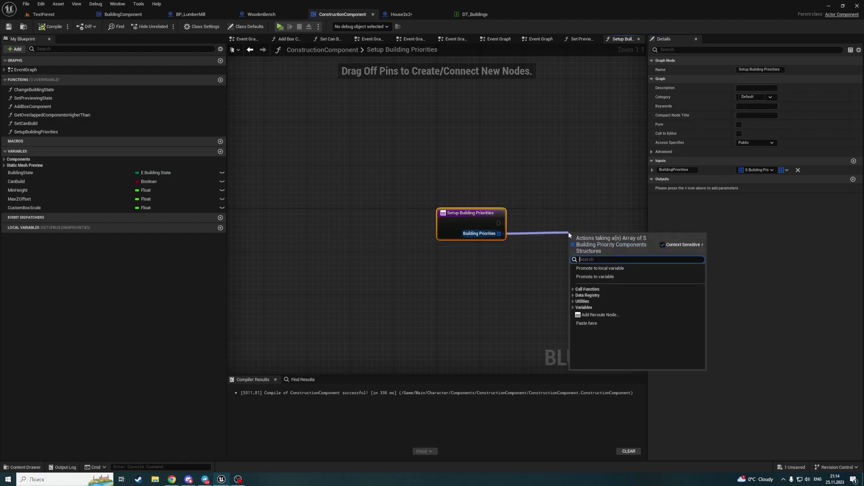
text(promot)
key(Return)
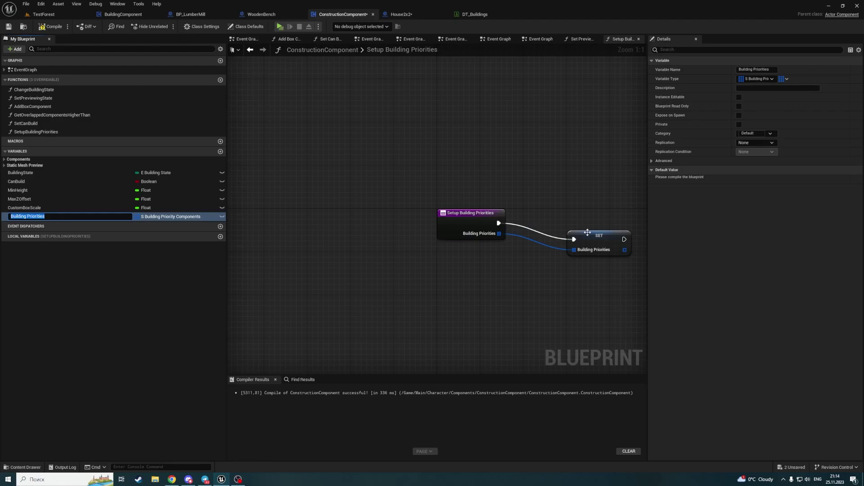
drag(595, 229, 568, 220)
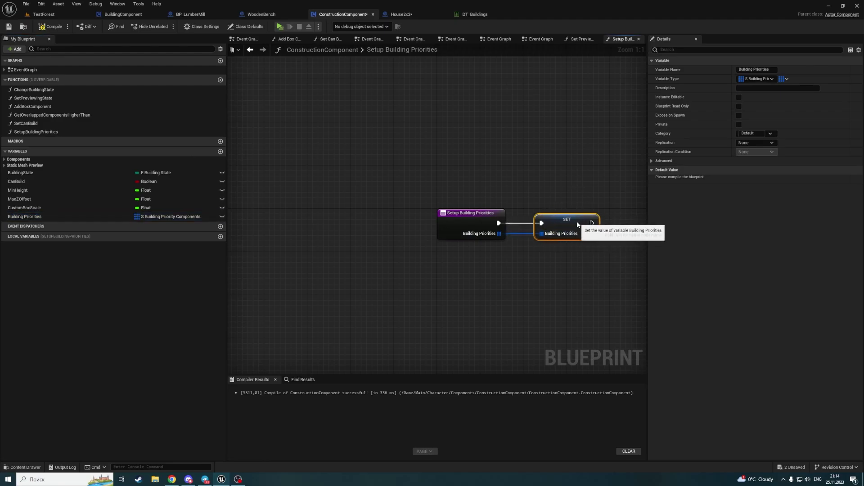
Put the Building Priorities variable in a BuildingPriorities category and save the blueprint
click(27, 217)
click(751, 133)
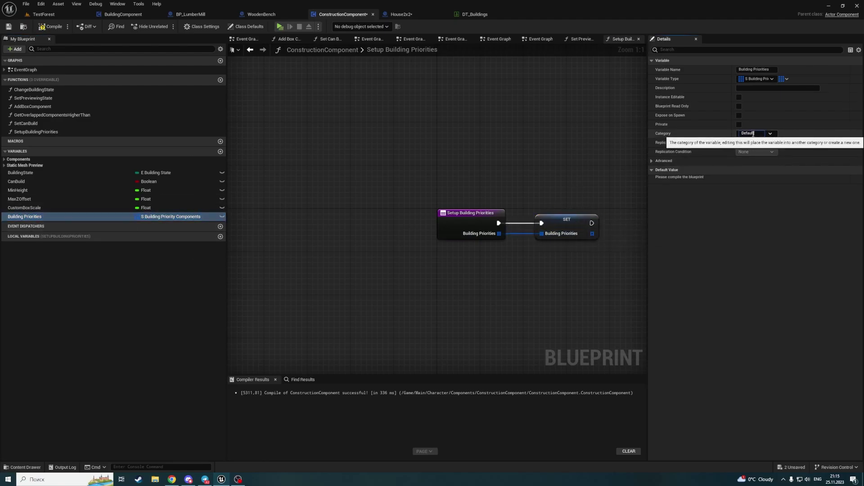
text(Buil)
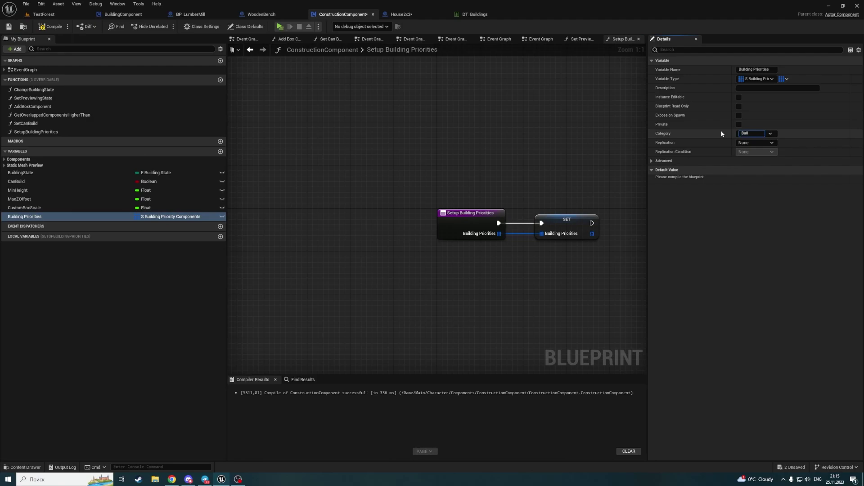
text(dingPriori)
text(ties)
key(Return)
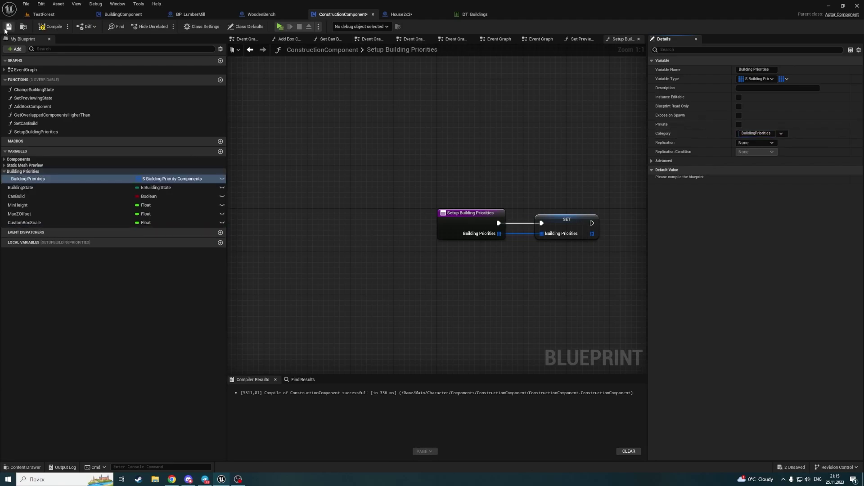
click(8, 27)
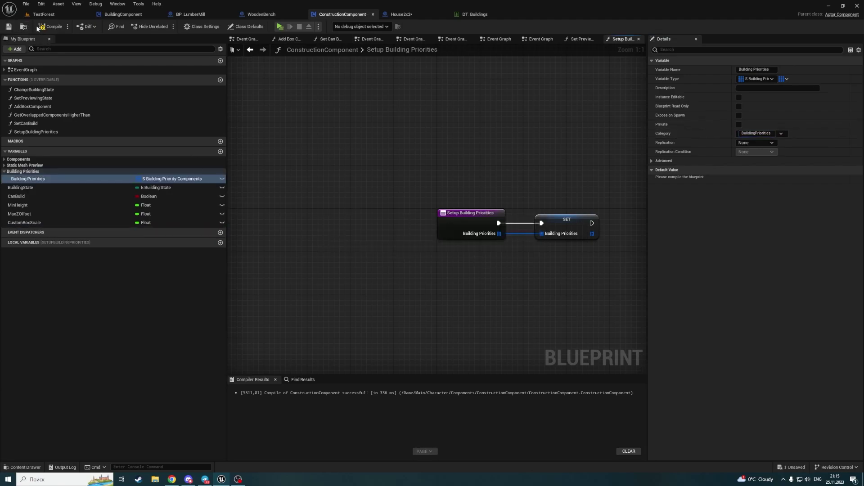
click(397, 17)
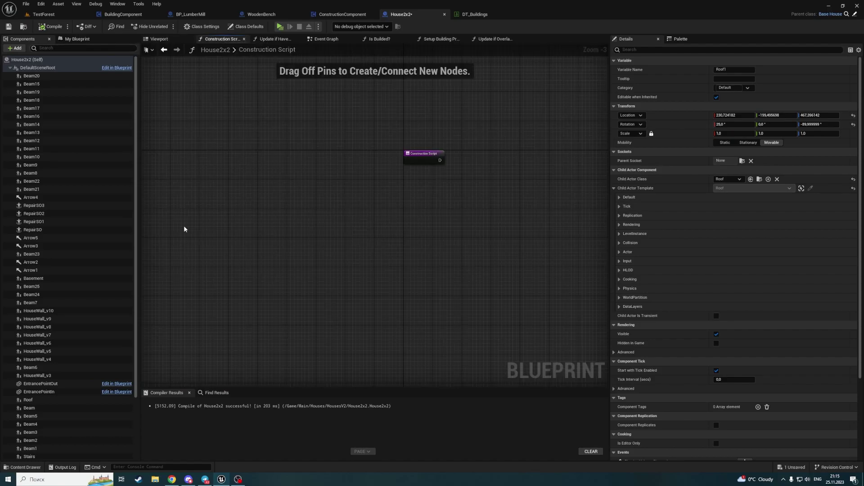
Add the Construction Component to the graph and call Setup Building Priorities on it
scroll(67, 270, down, 3)
drag(43, 455, 451, 189)
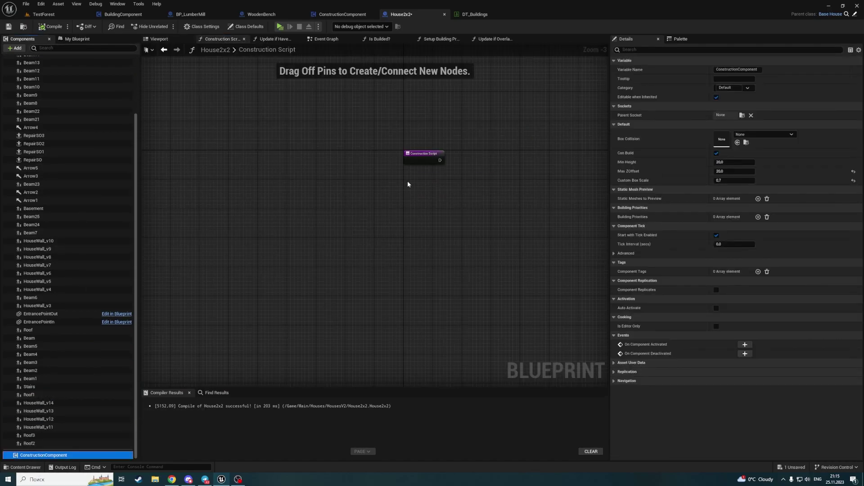
scroll(407, 184, up, 3)
drag(411, 237, 497, 222)
text(se)
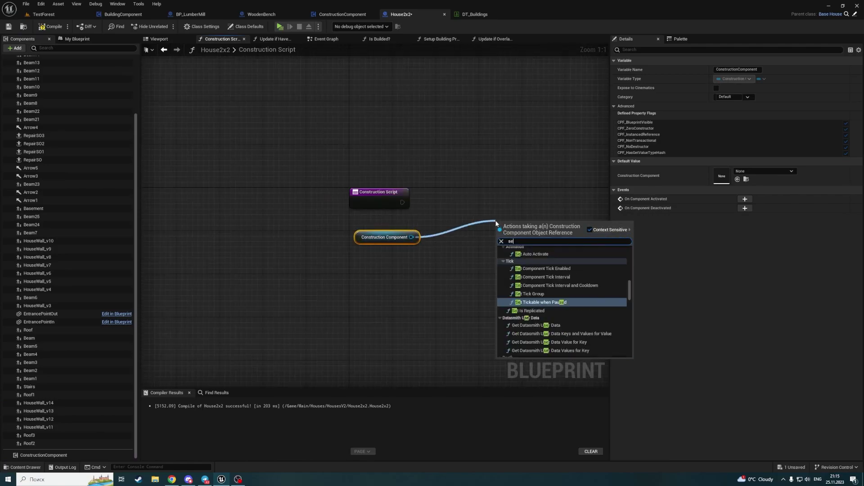
text(tup bui)
key(Return)
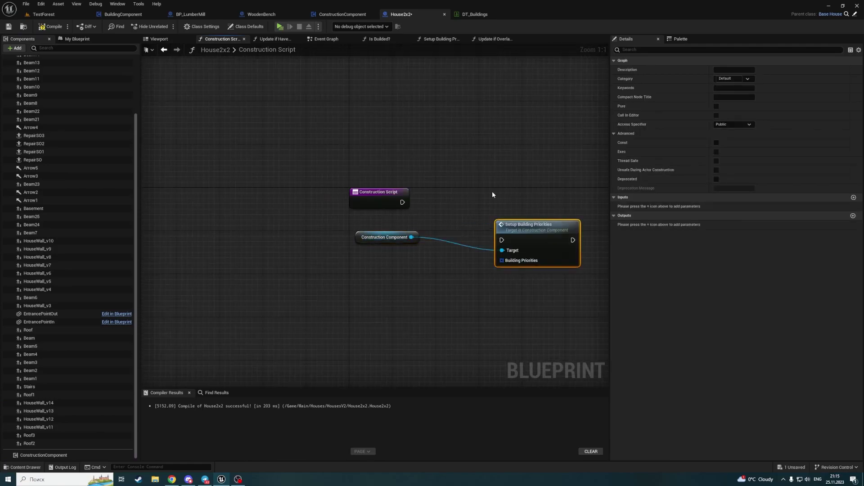
drag(512, 236, 545, 198)
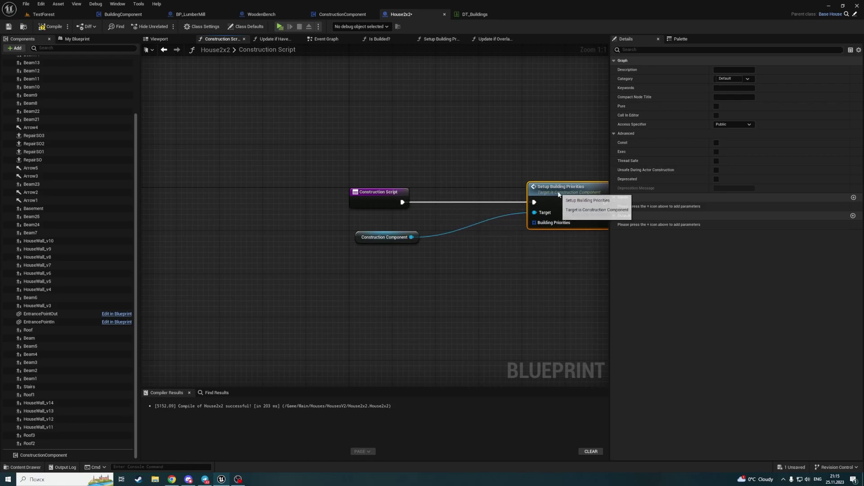
drag(361, 238, 355, 216)
key(Home)
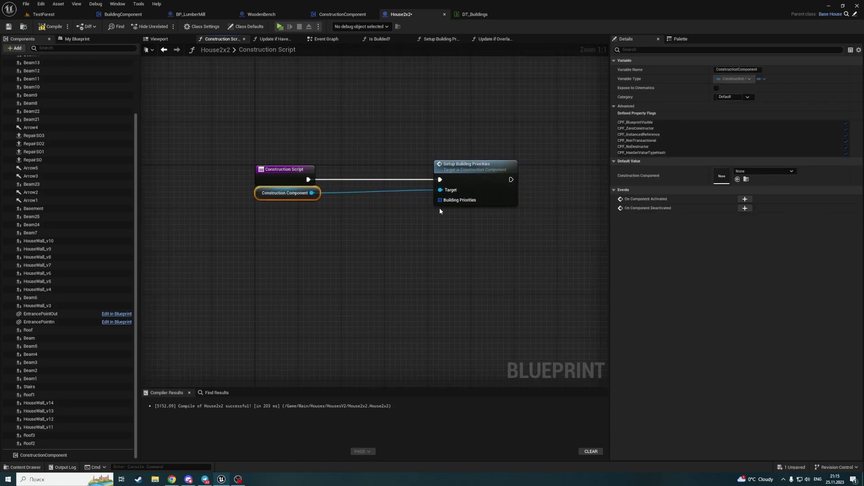
Feed a Make Array node into the Building Priorities input
mouse_move(442, 201)
mouse_down()
mouse_move(377, 274)
mouse_move(359, 256)
mouse_up()
text(make)
key(Return)
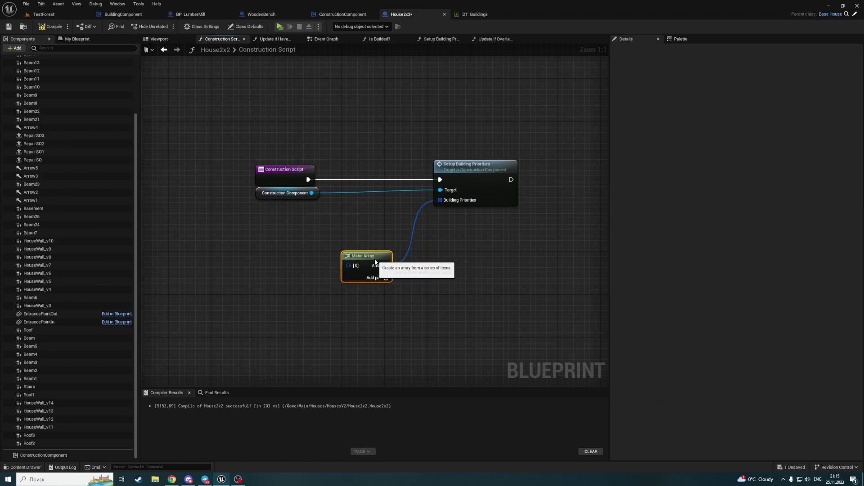
Show the house in the 3D viewport and locate the Stairs and Basement components
click(159, 38)
right_drag(173, 49, 174, 49)
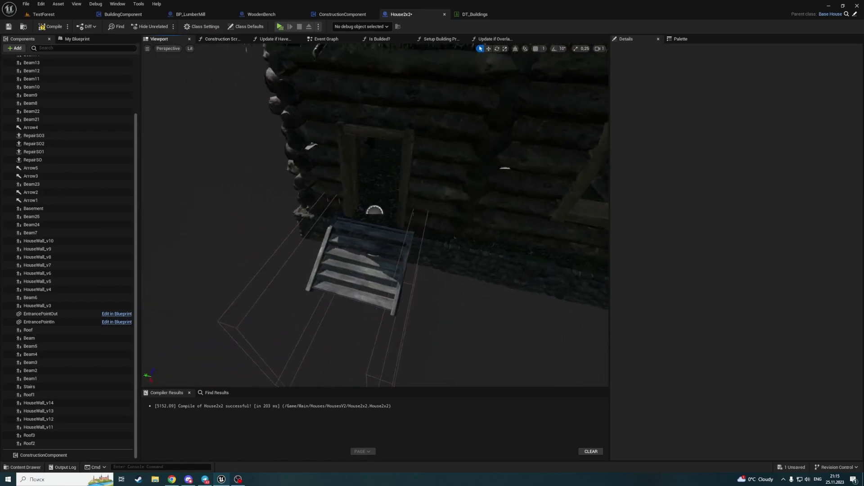
right_drag(428, 228, 428, 228)
click(428, 228)
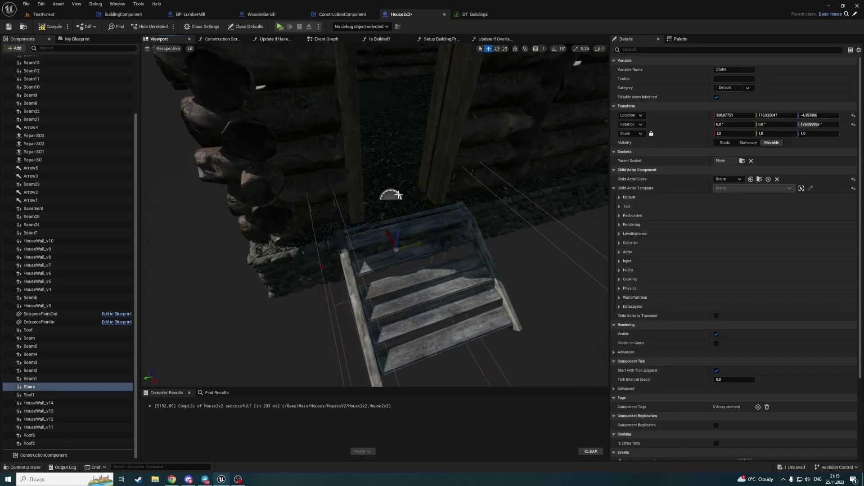
click(486, 205)
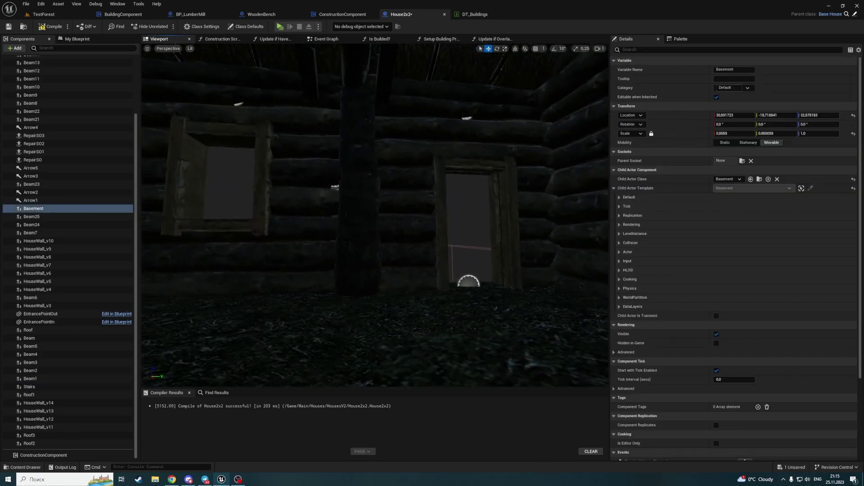
right_drag(509, 207, 441, 206)
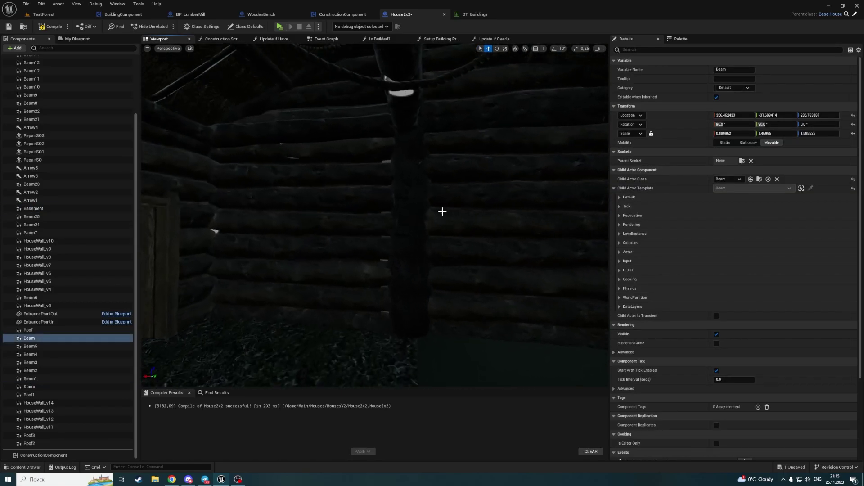
Locate Beam1, Beam21, Beam24 and the HouseWall_v9 and HouseWall_v10 walls
click(504, 338)
right_drag(505, 337, 433, 216)
click(393, 191)
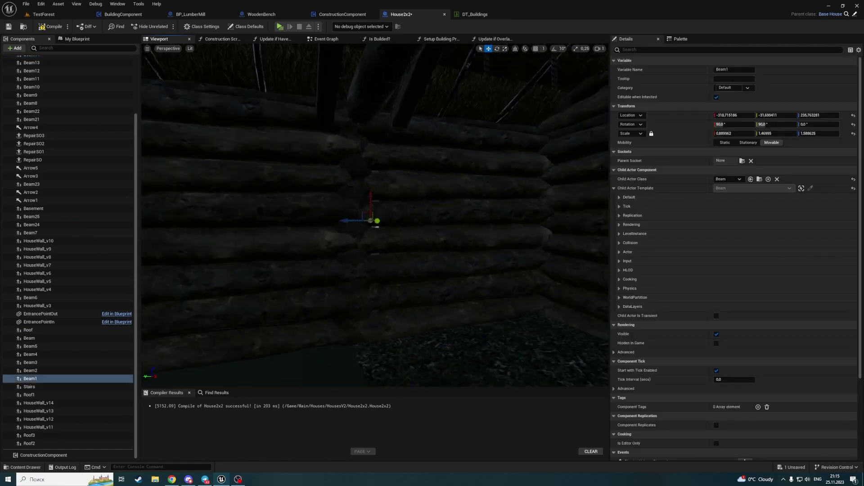
mouse_move(355, 184)
right_down()
mouse_move(319, 212)
mouse_move(459, 204)
right_up()
click(318, 214)
click(334, 216)
click(532, 205)
click(153, 187)
Locate Beam20 inside the house and the Roof component from the front
right_drag(373, 122, 384, 131)
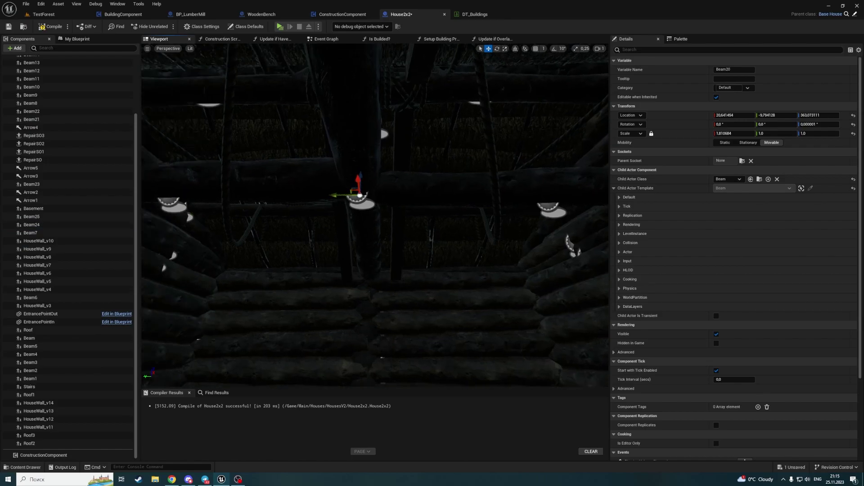
click(511, 120)
mouse_move(511, 120)
right_down()
mouse_move(276, 247)
mouse_move(412, 166)
right_up()
click(276, 248)
scroll(296, 228, down, 3)
In House2x2's Construction Script, add three more input pins to the Make Array node
click(347, 14)
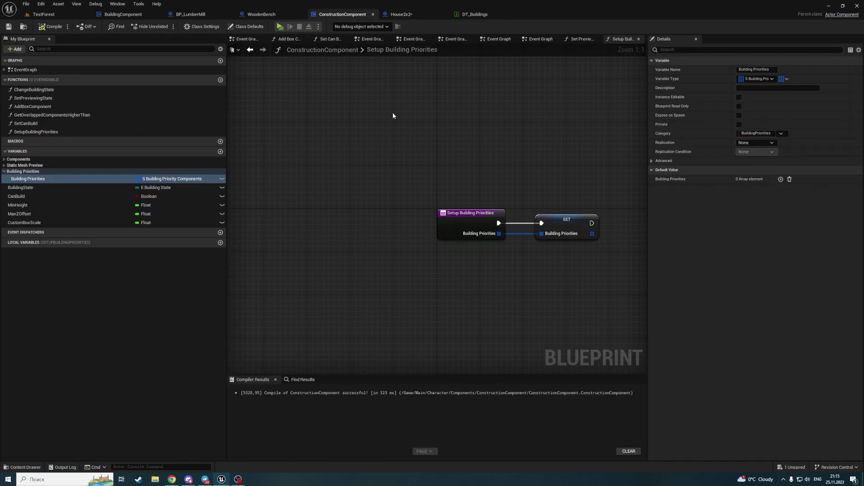
click(401, 14)
click(220, 38)
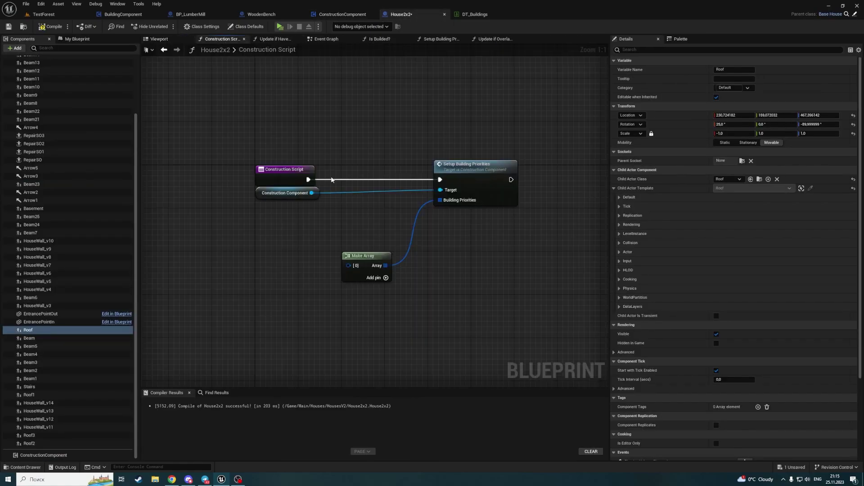
click(386, 278)
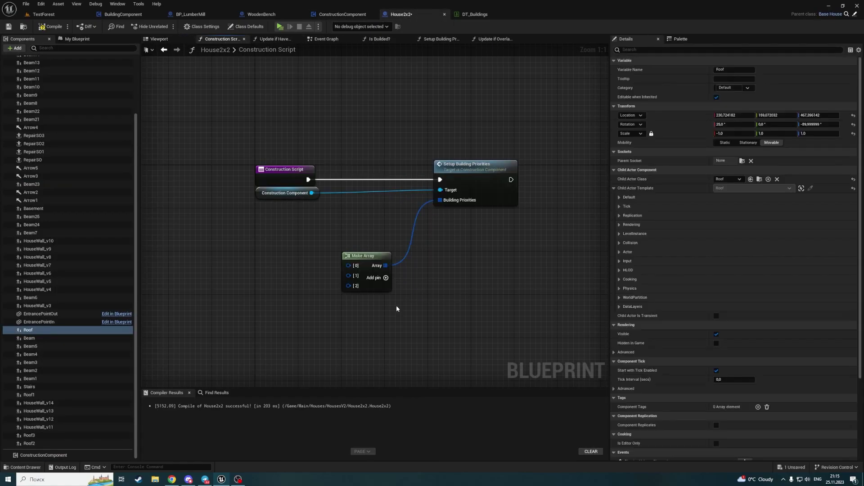
click(386, 277)
click(386, 278)
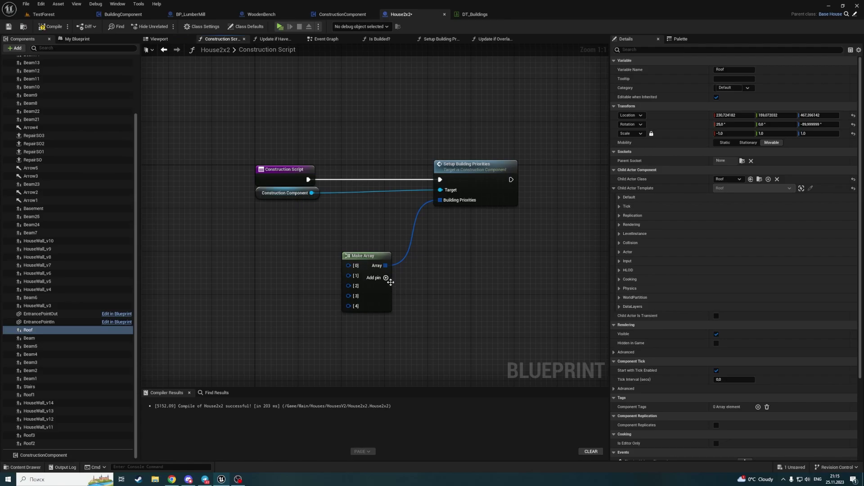
Reposition Make Array and attach a Make S_BuildingPriorityComponents node to input [0]
drag(390, 282, 423, 272)
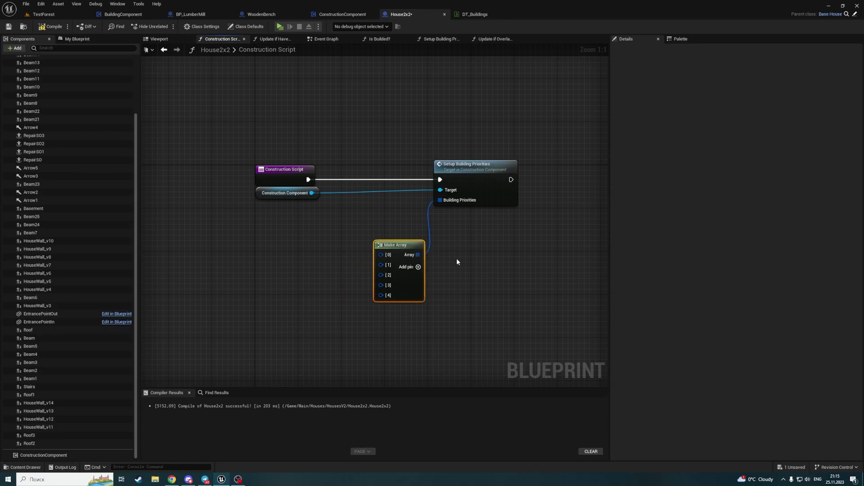
right_drag(457, 262, 390, 238)
right_drag(315, 125, 406, 168)
drag(416, 259, 421, 302)
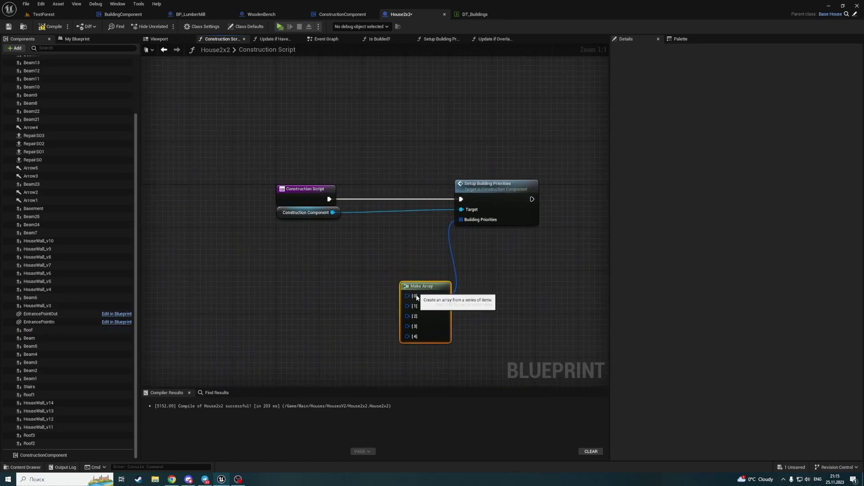
right_drag(475, 276, 504, 218)
drag(436, 262, 336, 260)
text(make s_b)
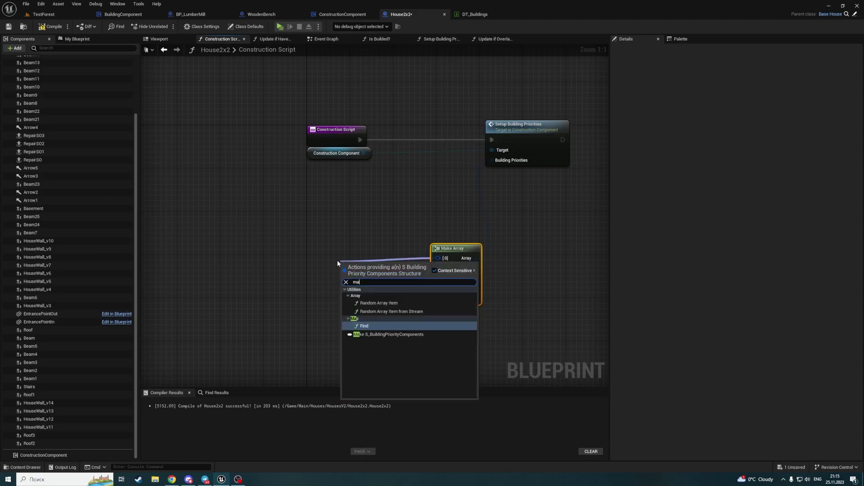
key(Return)
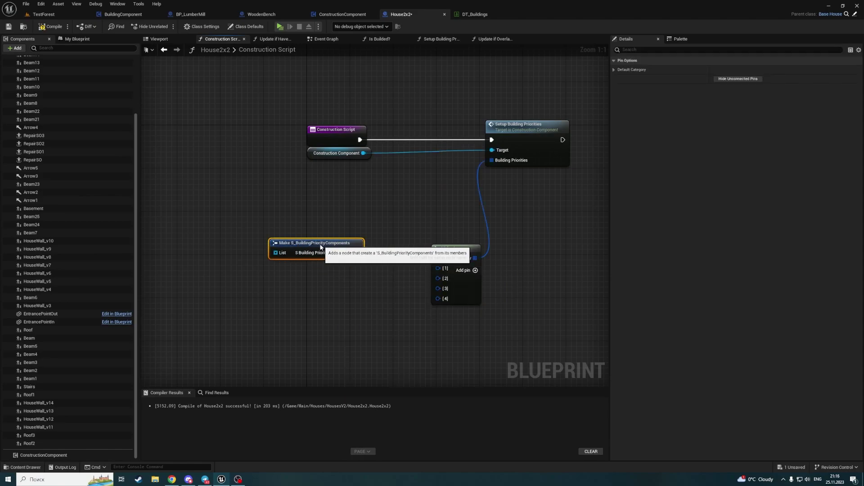
Feed the Make S_BuildingPriorityComponents List pin from a new Make Array node
drag(392, 266, 268, 249)
mouse_move(322, 238)
right_down()
mouse_move(414, 232)
mouse_move(388, 244)
right_up()
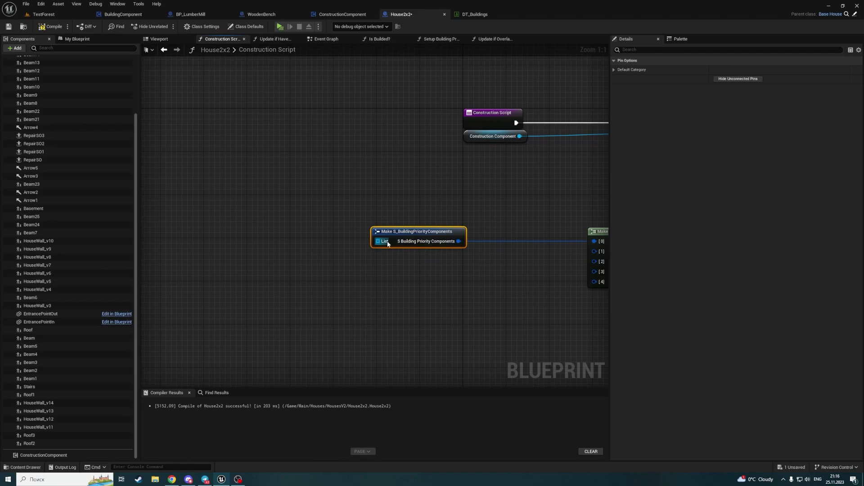
drag(301, 243, 294, 232)
text(make a)
key(Return)
right_drag(294, 232, 207, 179)
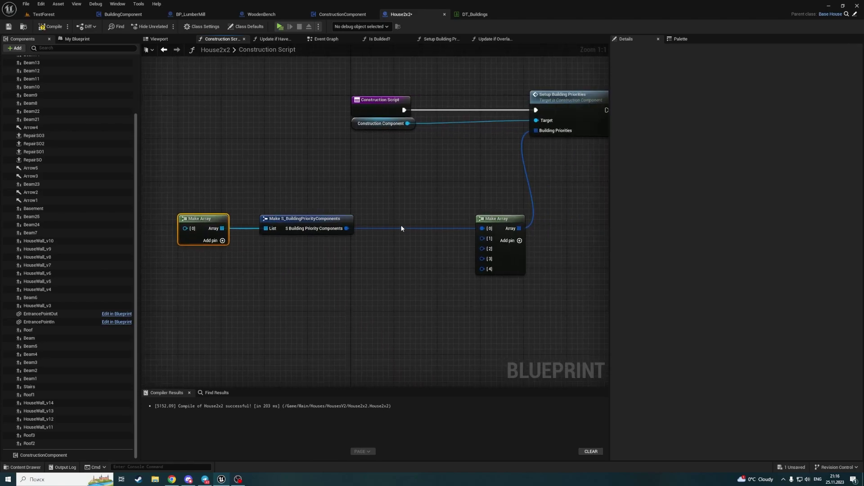
Copy the Make Array and Make S pair and wire the pasted copy to input [1]
drag(207, 180, 373, 273)
key(ctrl+c)
key(ctrl+v)
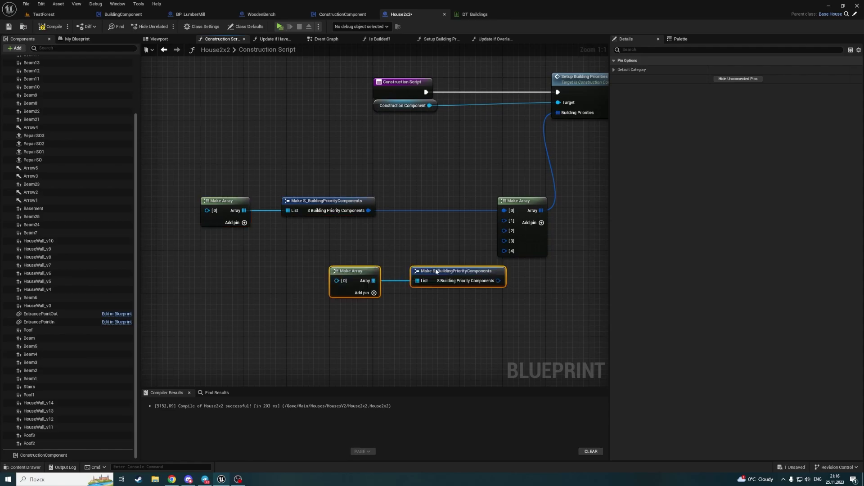
drag(436, 272, 306, 250)
drag(369, 259, 493, 231)
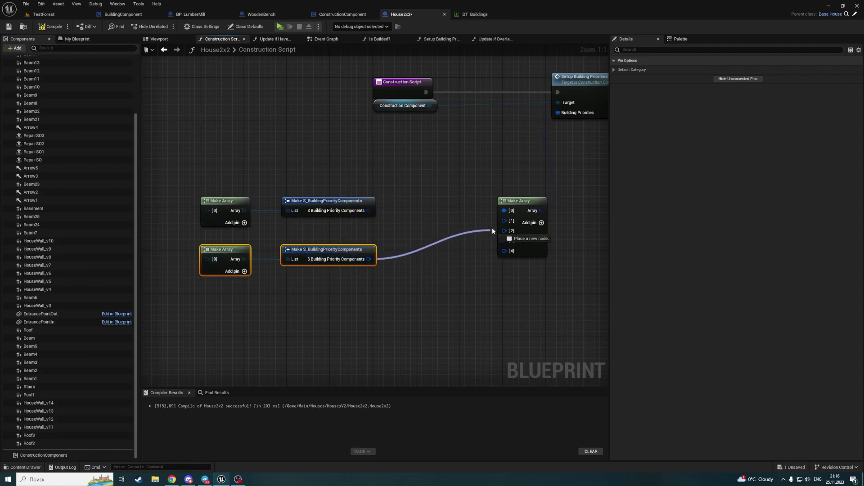
right_drag(366, 331, 408, 264)
Paste three more node pairs and connect them to inputs [2], [3] and [4]
key(ctrl+v)
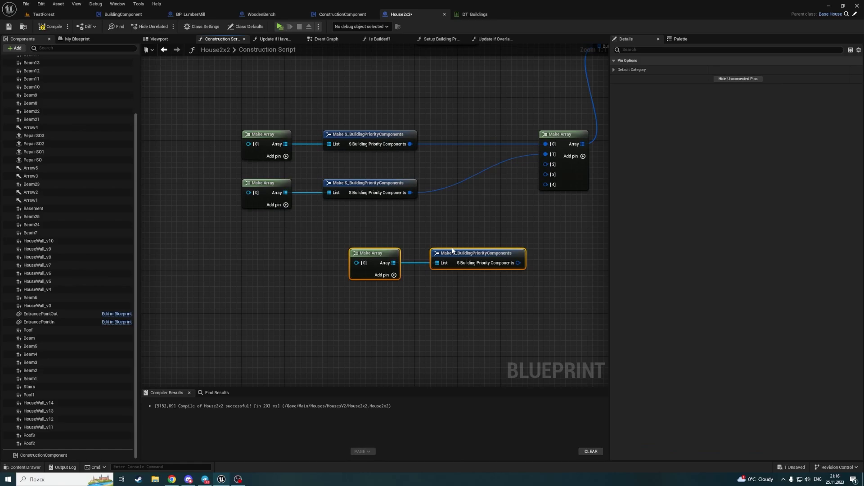
mouse_move(342, 229)
mouse_down()
mouse_move(495, 270)
mouse_move(360, 242)
mouse_move(545, 164)
mouse_up()
key(ctrl+v)
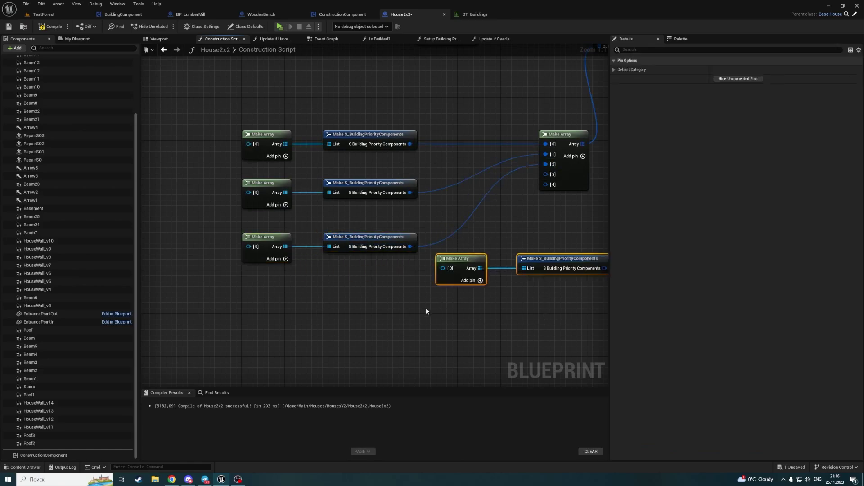
right_drag(426, 311, 418, 271)
mouse_move(595, 230)
mouse_down()
mouse_move(401, 266)
mouse_move(538, 134)
mouse_up()
right_drag(417, 287, 432, 240)
key(ctrl+v)
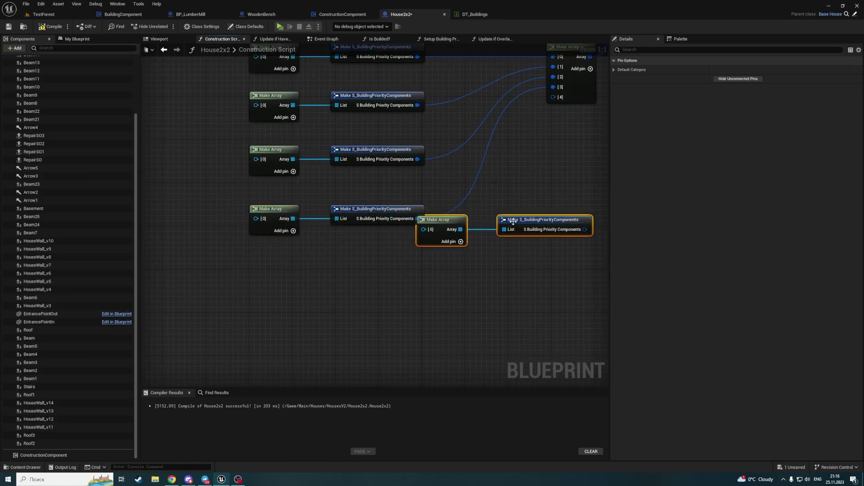
drag(514, 222, 346, 265)
drag(418, 272, 558, 103)
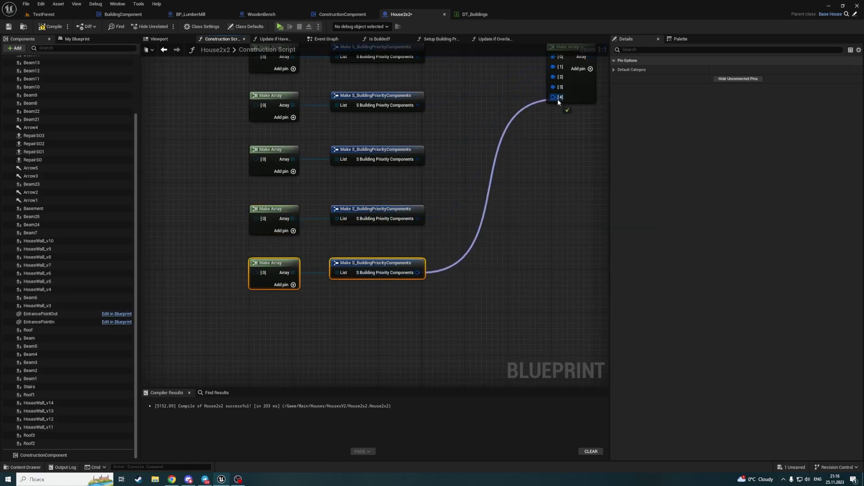
right_drag(457, 171, 511, 255)
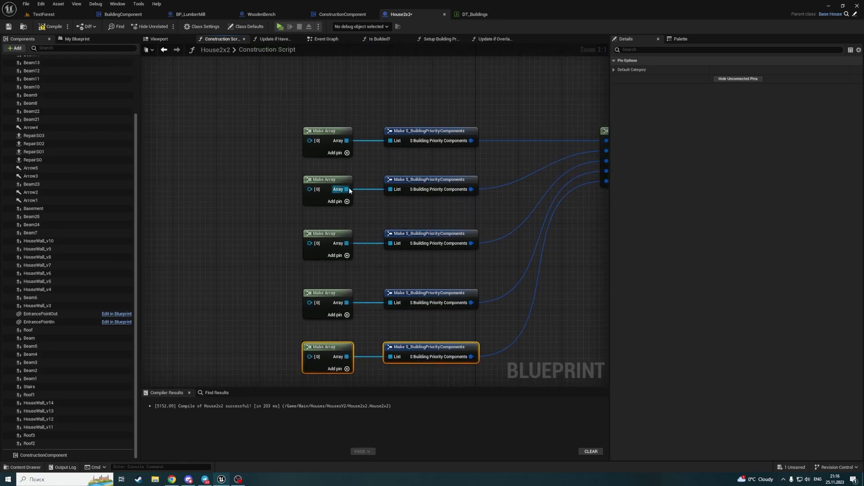
Select the lower three node pairs and shift them down to make space
right_drag(349, 190, 339, 84)
drag(401, 240, 401, 326)
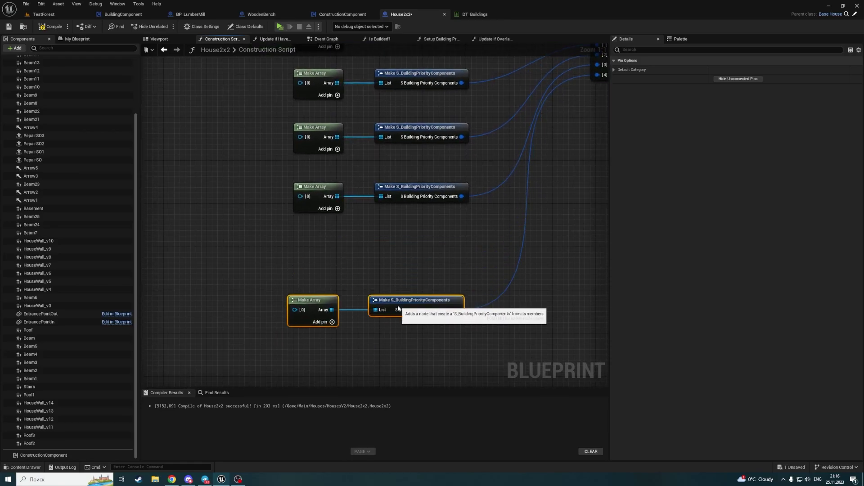
drag(271, 153, 444, 244)
key(ctrl+z)
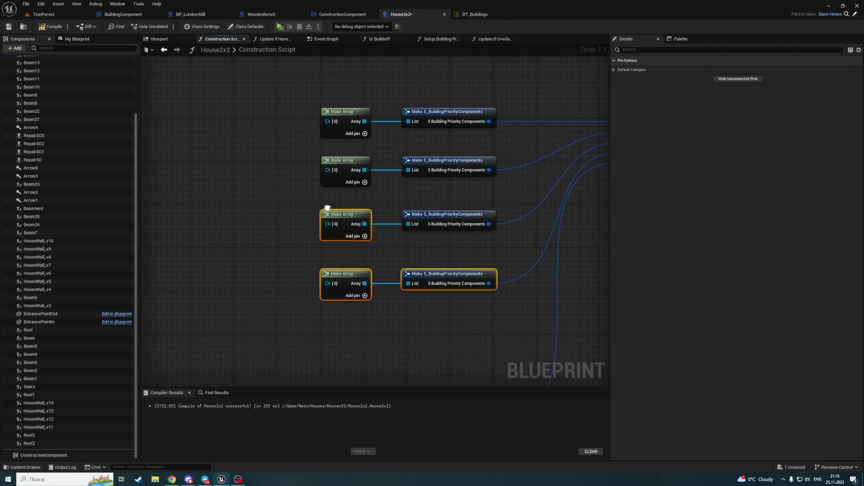
drag(293, 164, 488, 369)
scroll(461, 291, down, 2)
right_drag(461, 291, 415, 155)
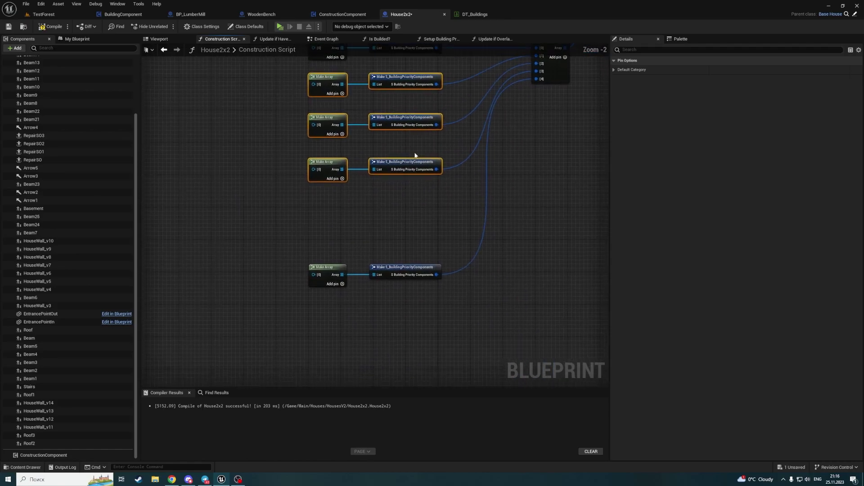
drag(401, 77, 394, 143)
Move the fourth node pair further down
click(533, 239)
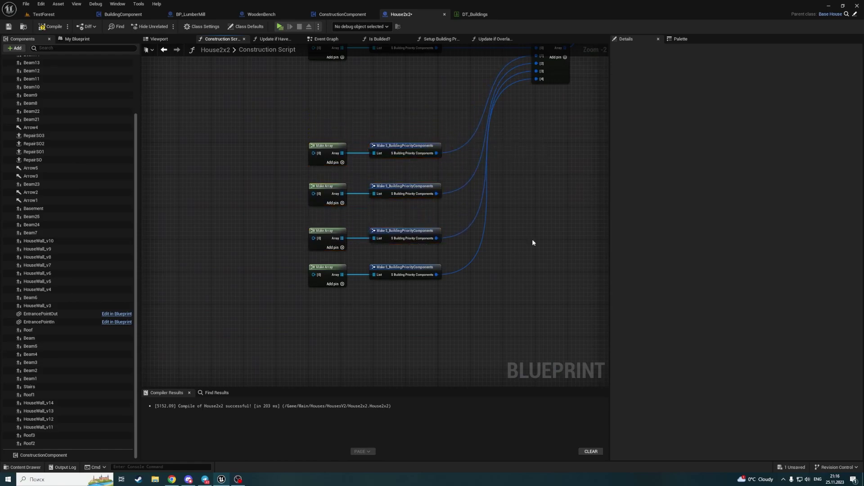
right_drag(532, 239, 514, 167)
click(312, 191)
shift+click(389, 192)
drag(389, 191, 385, 274)
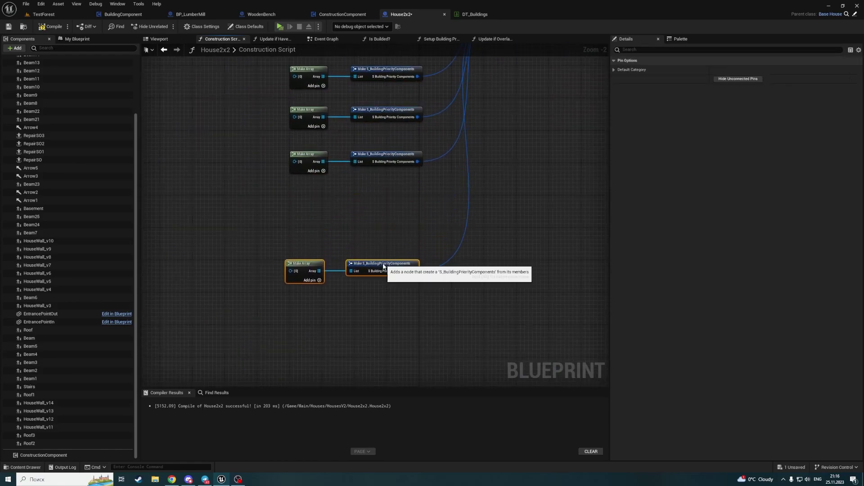
click(366, 220)
Space out the third and second node pairs downward and select the top pair
mouse_move(338, 159)
right_down()
mouse_move(326, 284)
mouse_move(270, 211)
right_up()
click(270, 210)
shift+click(372, 208)
drag(373, 208, 368, 273)
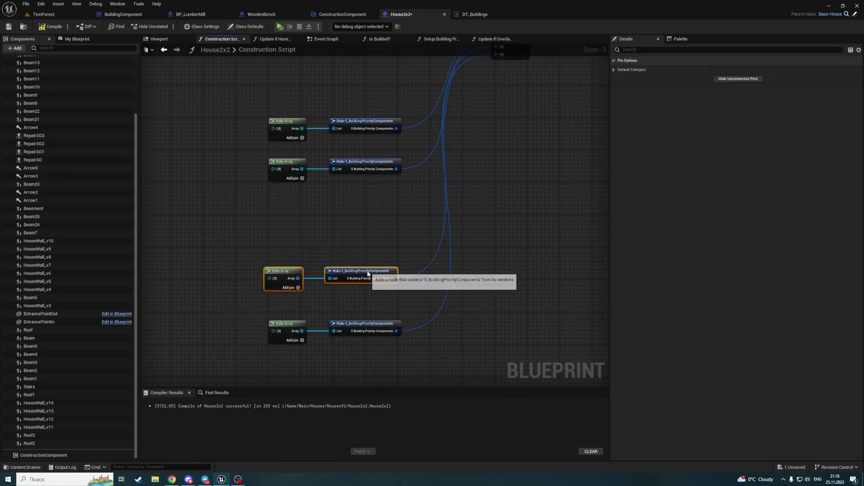
drag(248, 157, 406, 207)
drag(373, 177, 377, 205)
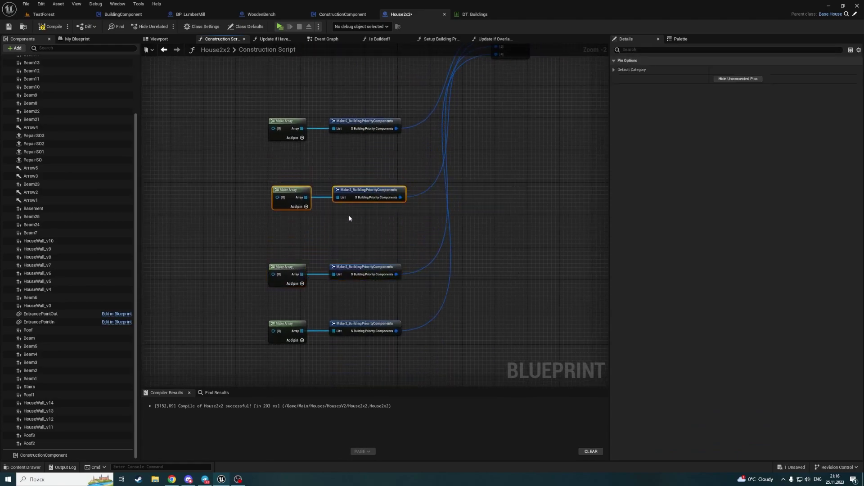
right_drag(296, 81, 352, 236)
click(376, 223)
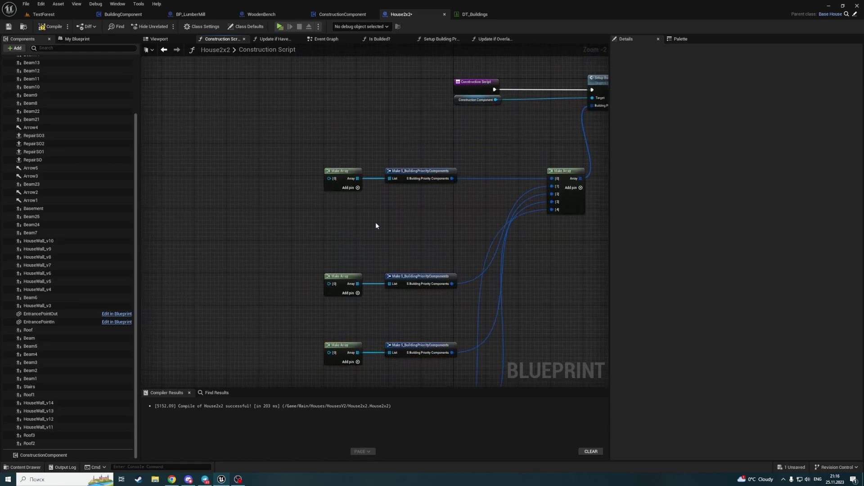
drag(256, 123, 420, 236)
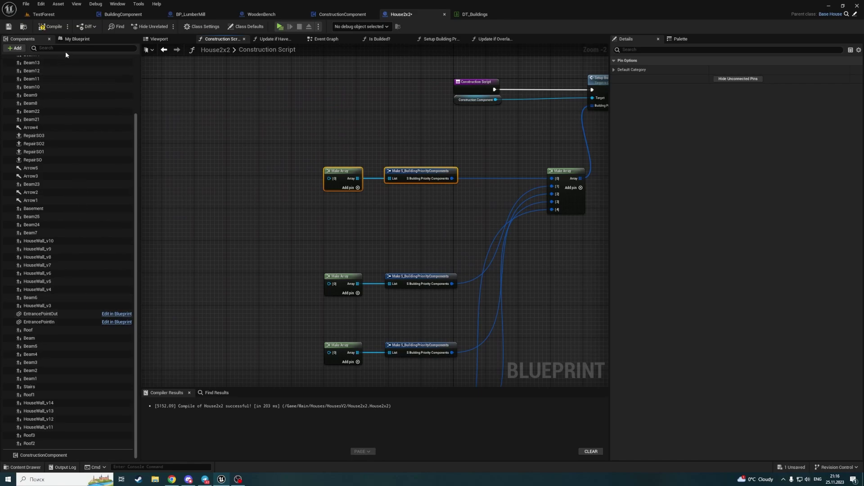
Wire the Basement and Stairs components into the first group's Make Array
text(base)
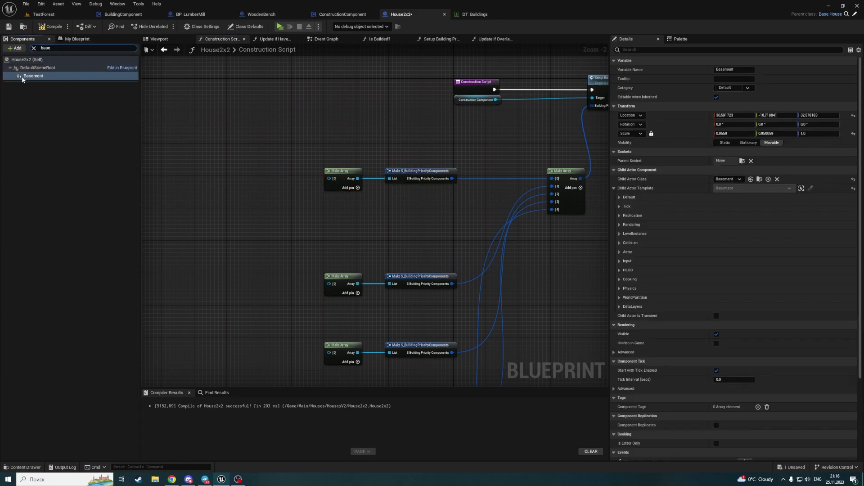
drag(322, 179, 329, 179)
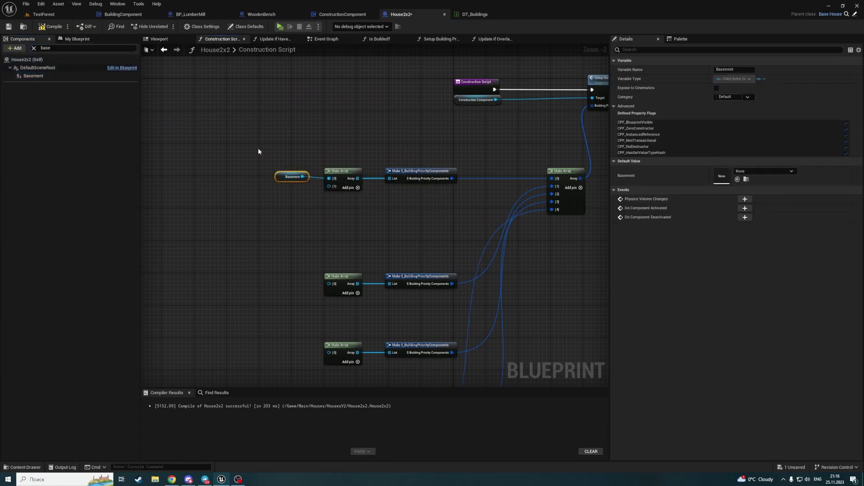
text(stair)
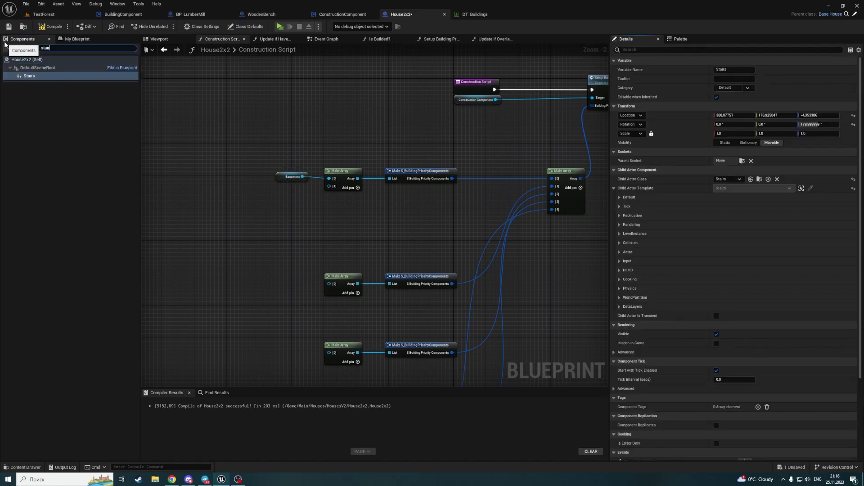
click(47, 75)
drag(329, 189, 329, 186)
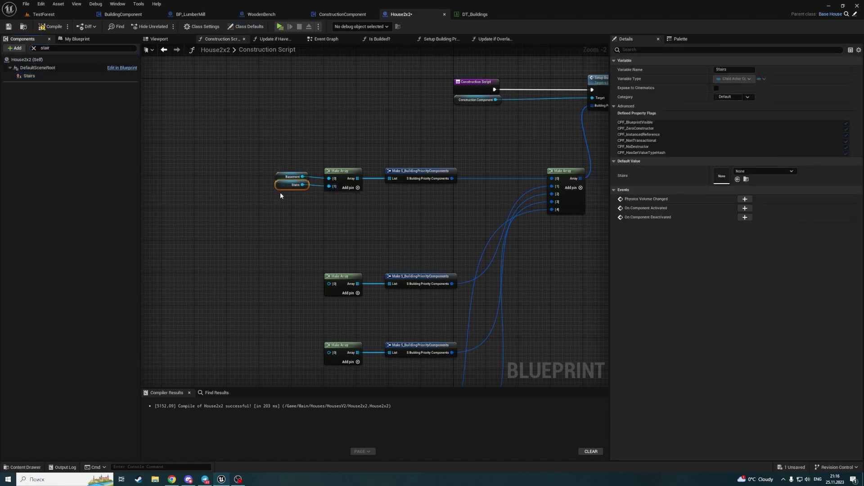
Identify the beam in the viewport, wire Beam into the second Make Array, and add two pins
click(359, 291)
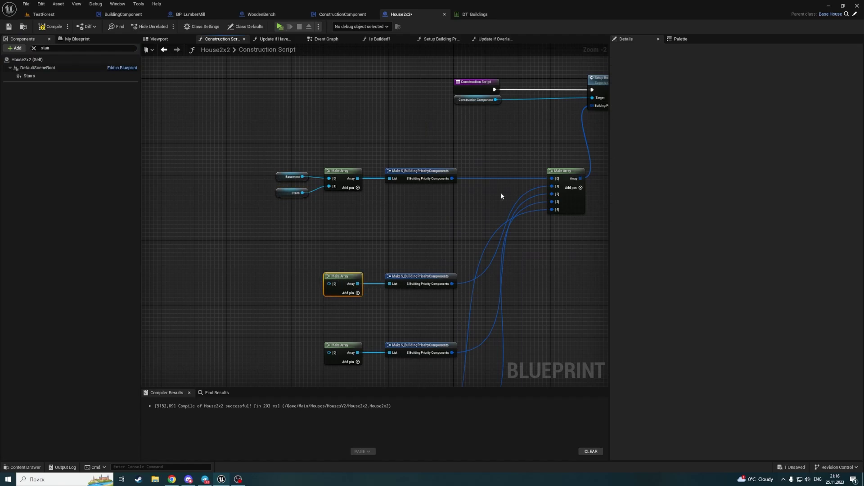
click(158, 40)
click(398, 163)
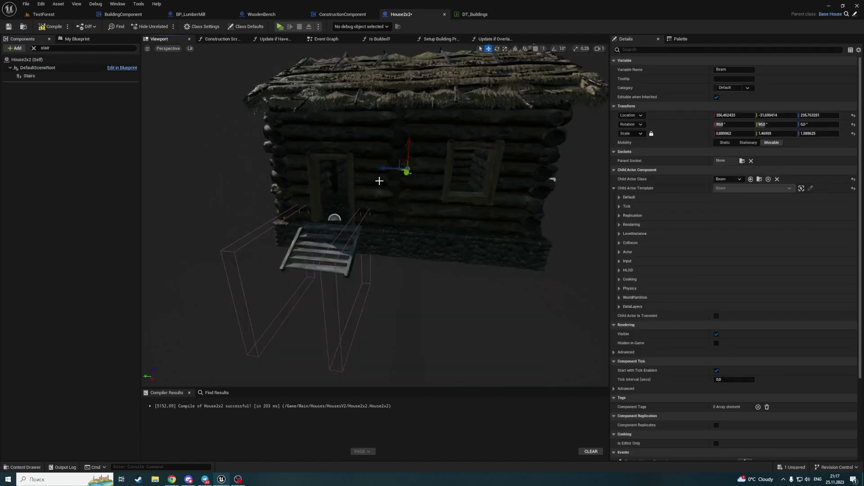
click(34, 48)
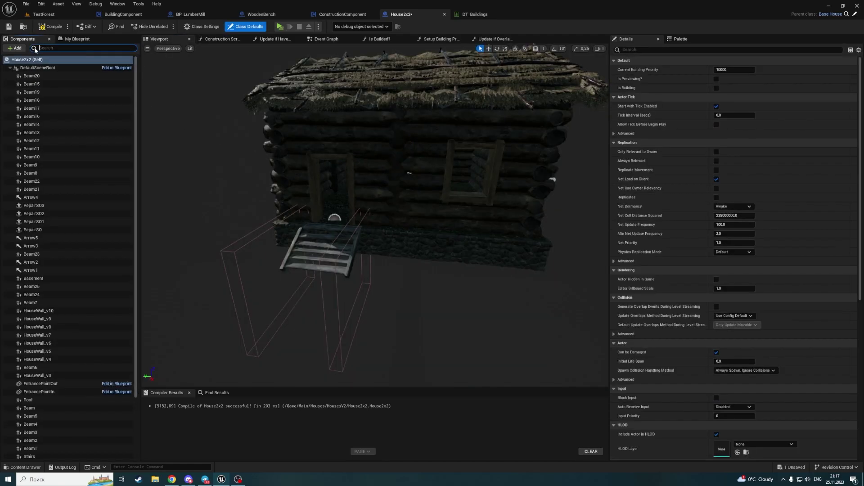
click(398, 155)
click(222, 39)
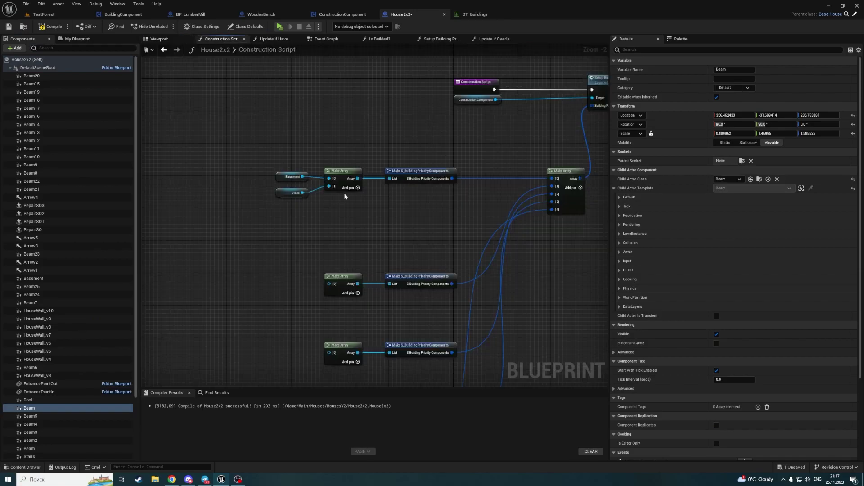
mouse_move(52, 412)
mouse_down()
mouse_move(376, 295)
mouse_move(331, 285)
mouse_up()
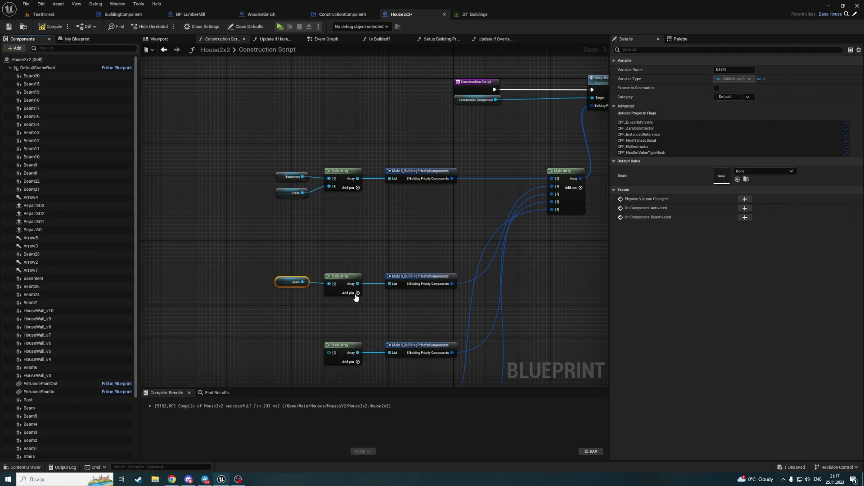
click(358, 293)
click(358, 301)
Move the two lower Make Array nodes down and locate the Beam4 and wall components
right_drag(262, 350, 241, 277)
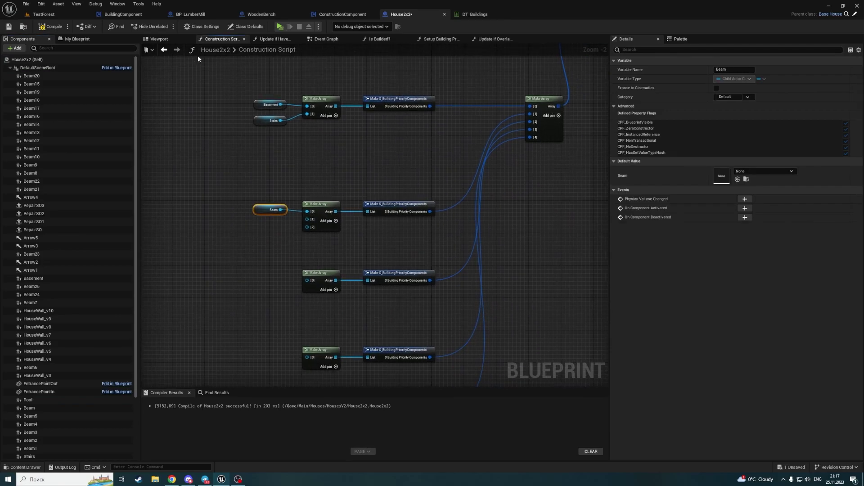
right_drag(362, 330, 287, 149)
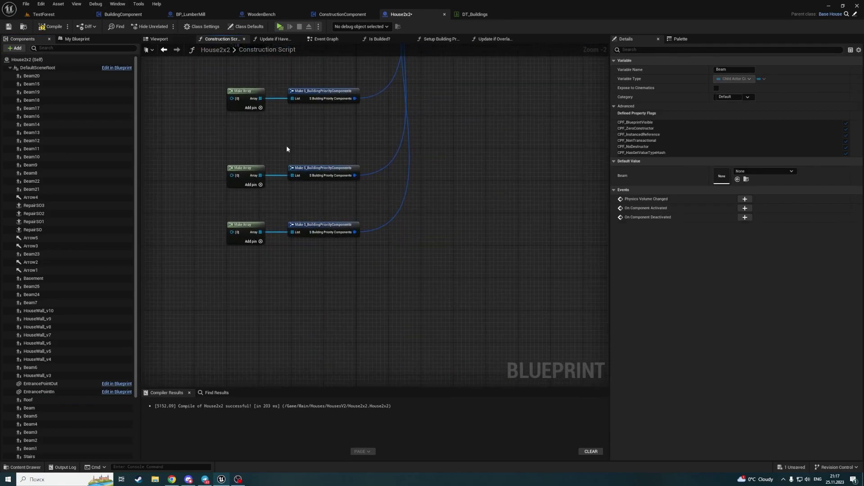
drag(393, 303, 392, 301)
drag(324, 225, 324, 269)
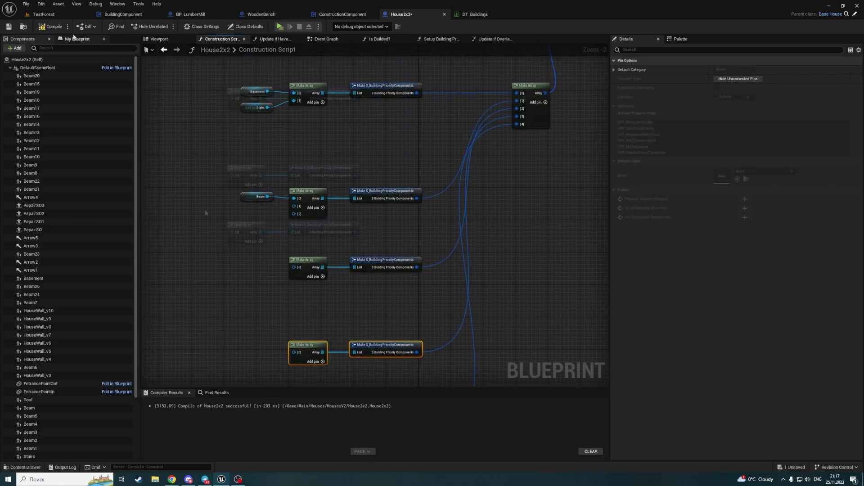
double_click(30, 424)
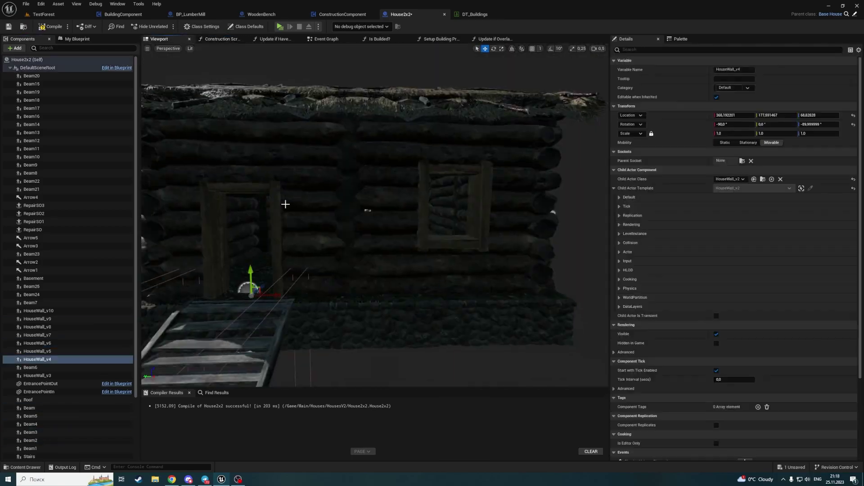
click(38, 327)
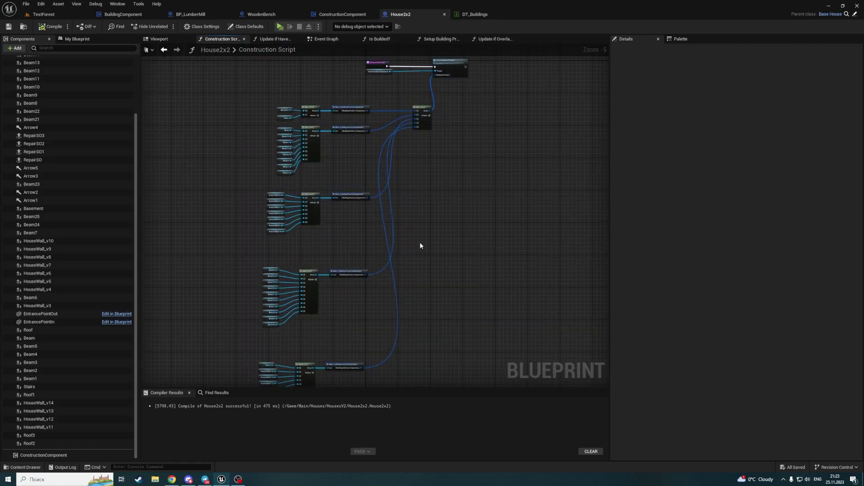
mouse_move(423, 222)
right_down()
mouse_move(421, 143)
mouse_move(433, 166)
right_up()
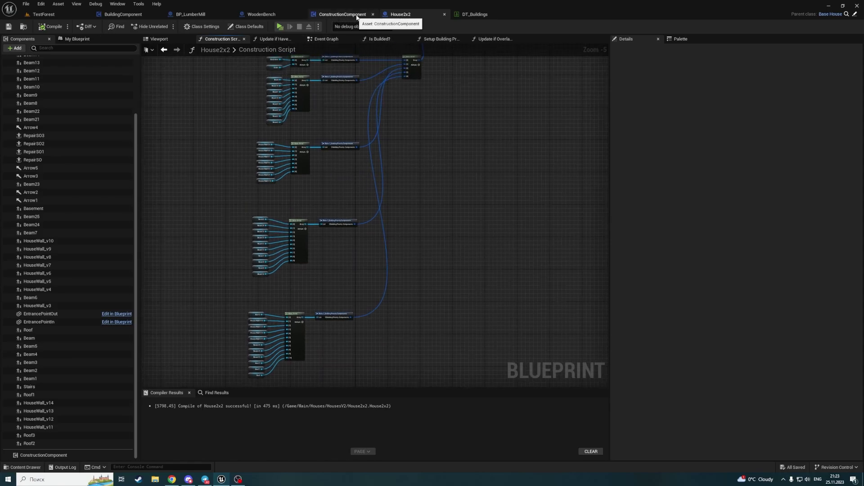
Open ConstructionComponent's ChangeBuildingState graph and move Set Previewing State right of the switch
click(335, 17)
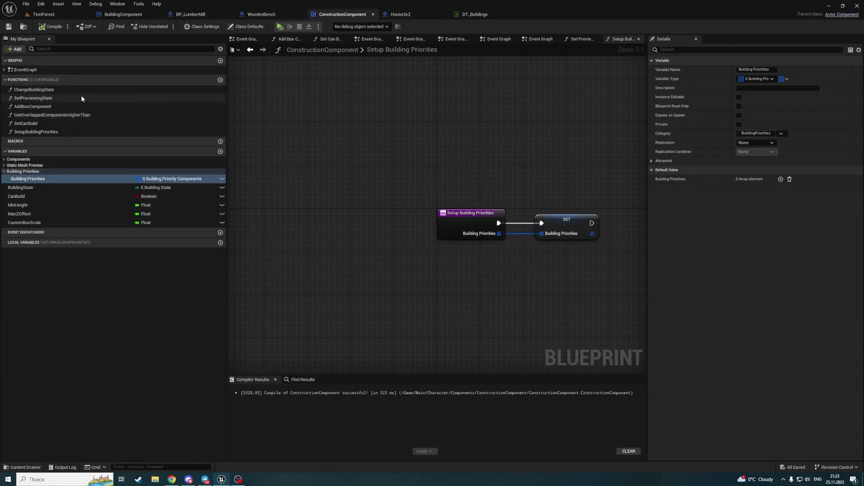
double_click(54, 89)
right_drag(489, 166, 380, 183)
scroll(379, 182, down, 1)
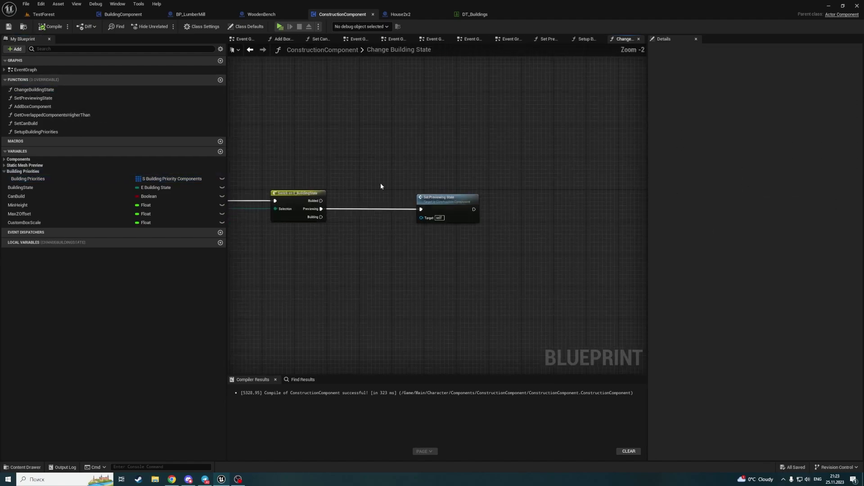
drag(432, 198, 466, 196)
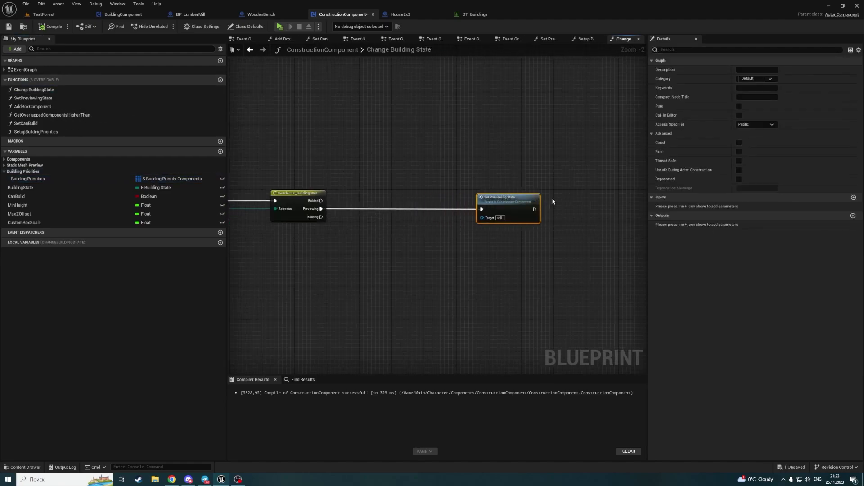
right_drag(334, 220, 383, 215)
click(343, 208)
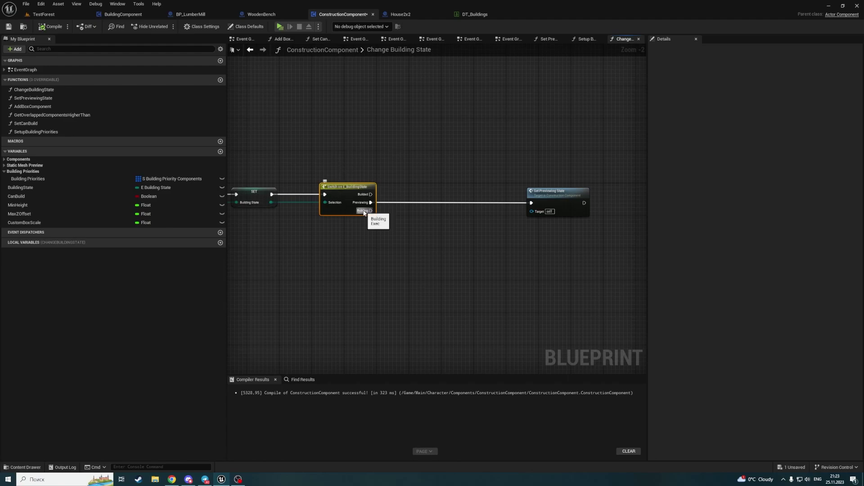
Create a SetBuildingState function and place it after SetPreviewingState in the list
click(221, 80)
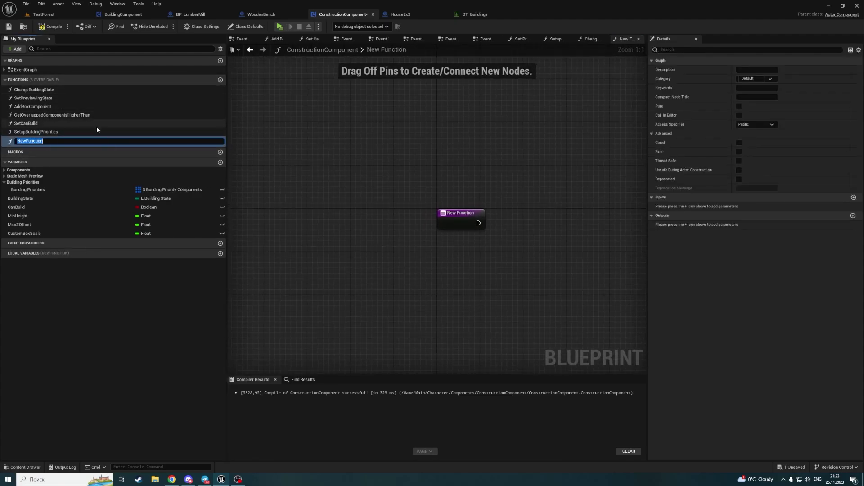
text(SetBu)
text(ildingState)
key(Return)
drag(47, 139, 18, 100)
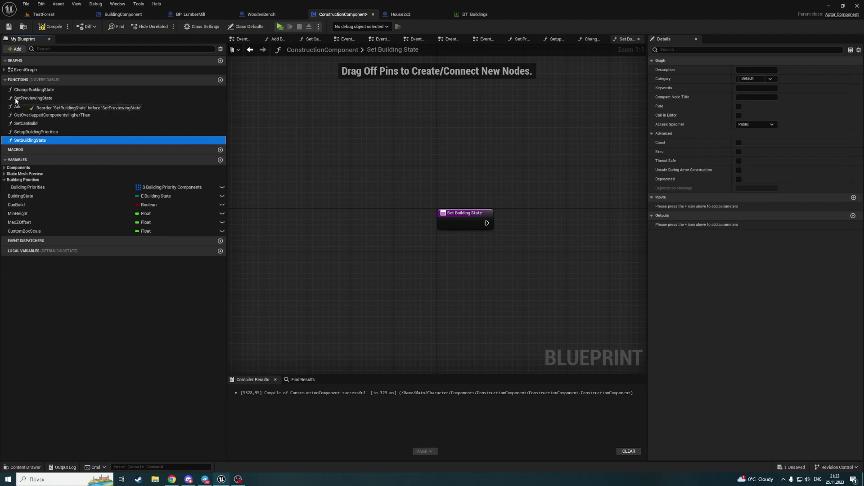
drag(15, 101, 17, 104)
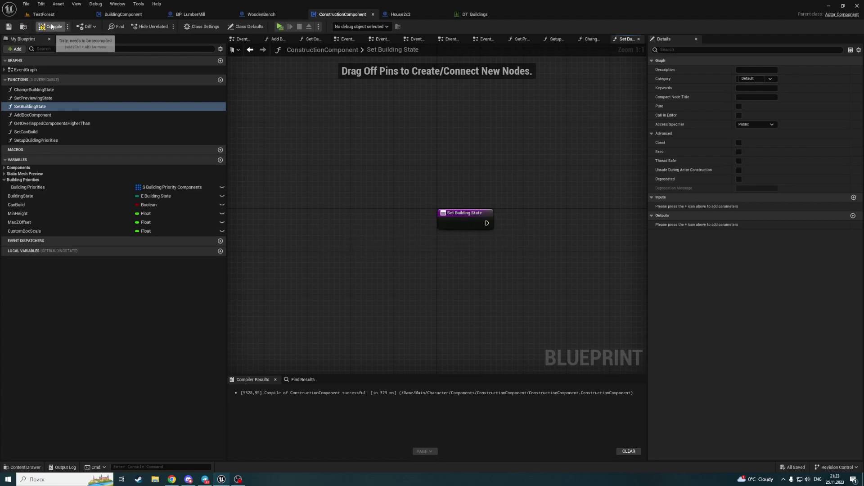
Call SetBuildingState from the switch's Building output in ChangeBuildingState and compile
double_click(34, 90)
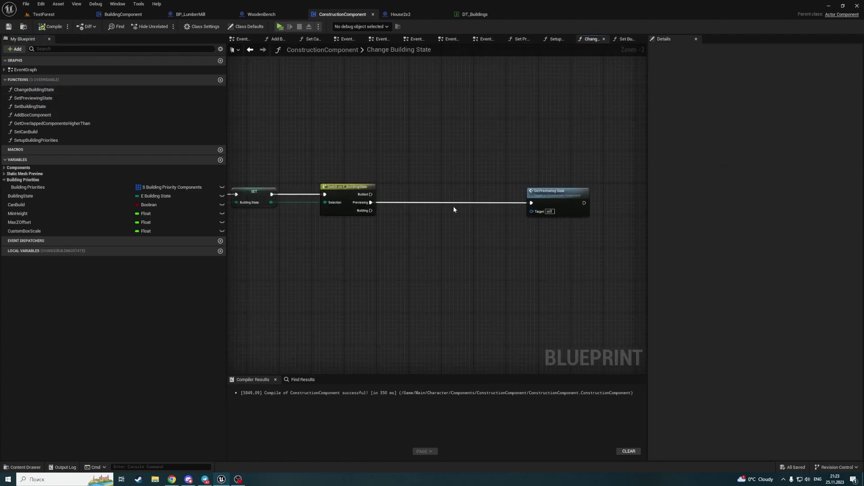
drag(30, 106, 535, 246)
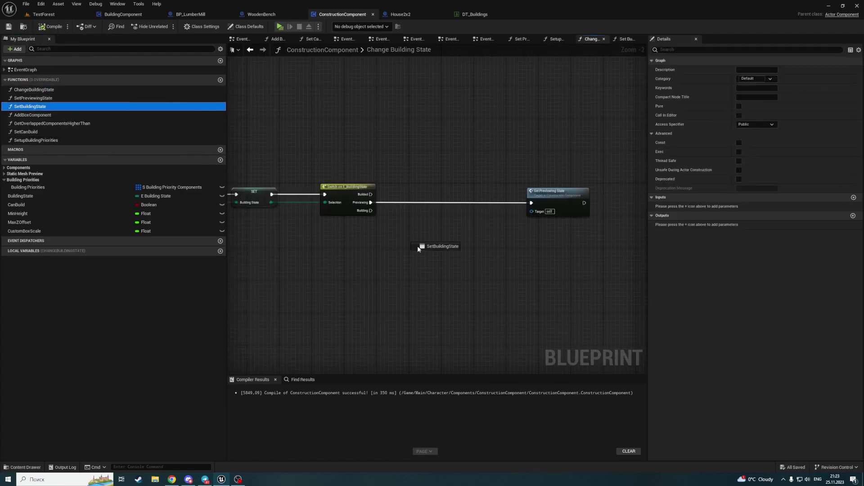
mouse_move(368, 211)
mouse_down()
mouse_move(528, 256)
mouse_move(550, 228)
mouse_up()
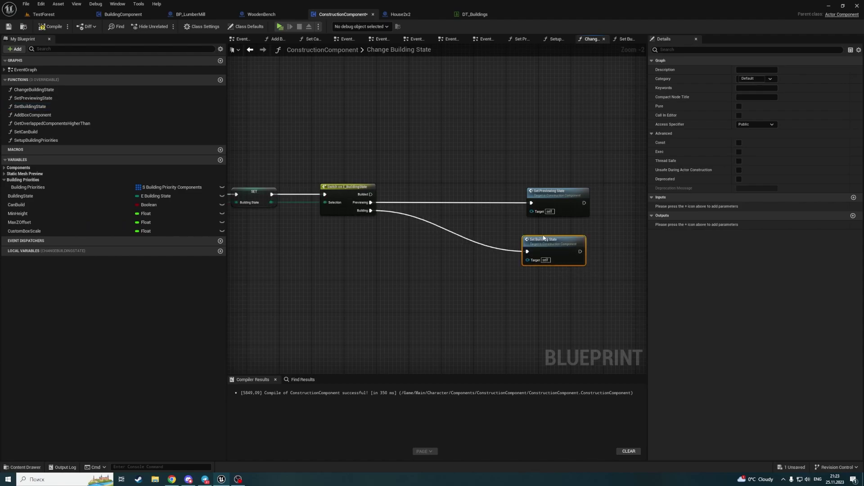
click(64, 26)
double_click(55, 106)
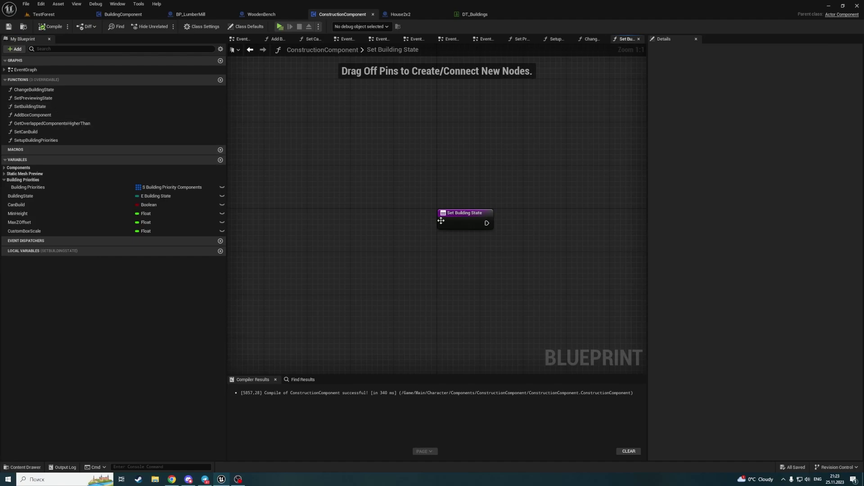
Place a Building Priorities Get node in SetBuildingState, cancelling a For Each Loop search
right_drag(442, 221, 386, 213)
mouse_move(64, 187)
mouse_down()
mouse_move(375, 248)
mouse_move(391, 241)
mouse_up()
click(416, 248)
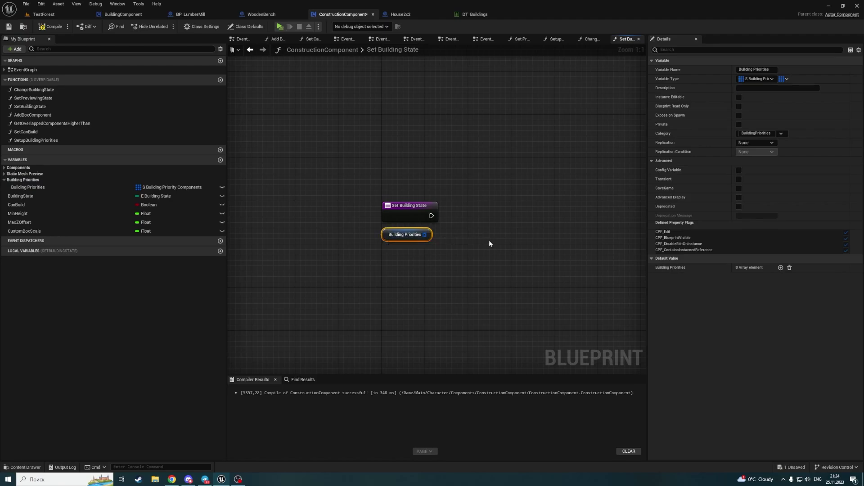
right_drag(489, 240, 415, 238)
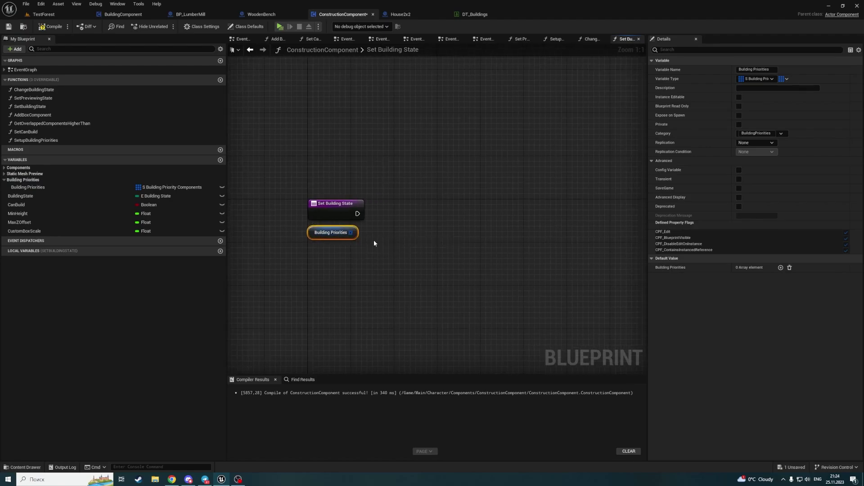
drag(452, 234, 452, 234)
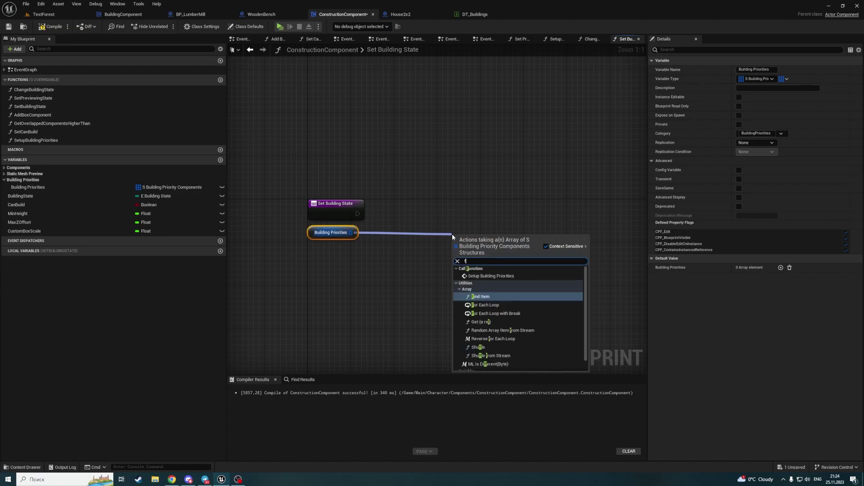
text(for each)
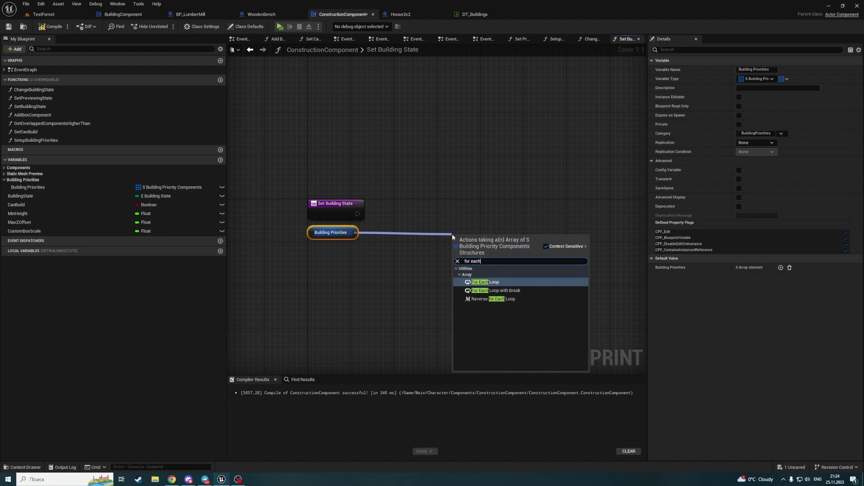
click(461, 208)
drag(290, 231, 404, 286)
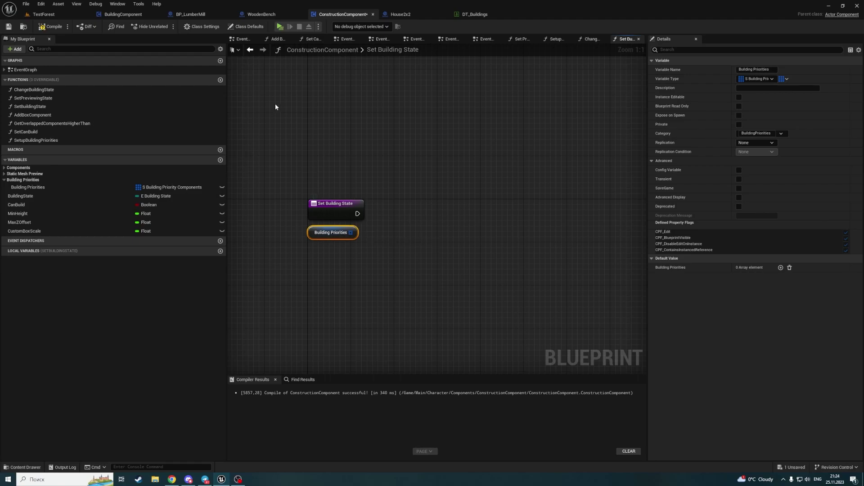
click(5, 180)
Create a new function named FindLeastBuildingPriority
click(220, 81)
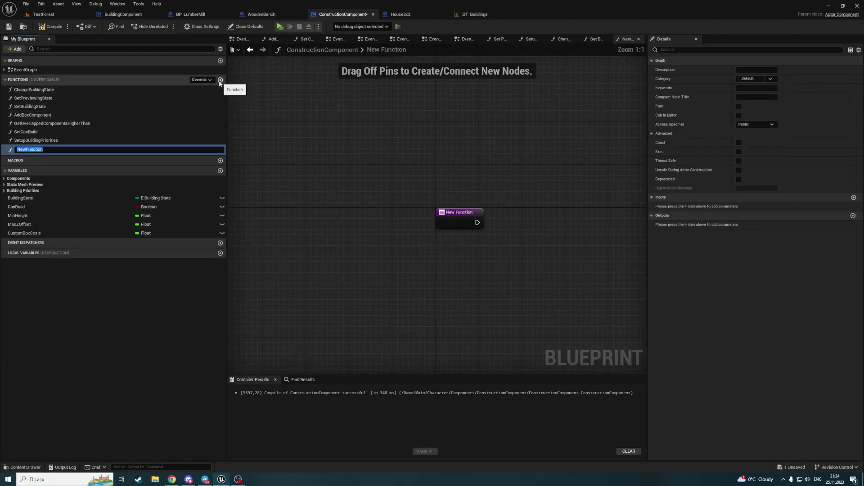
text(FindLeastBuildingPrior)
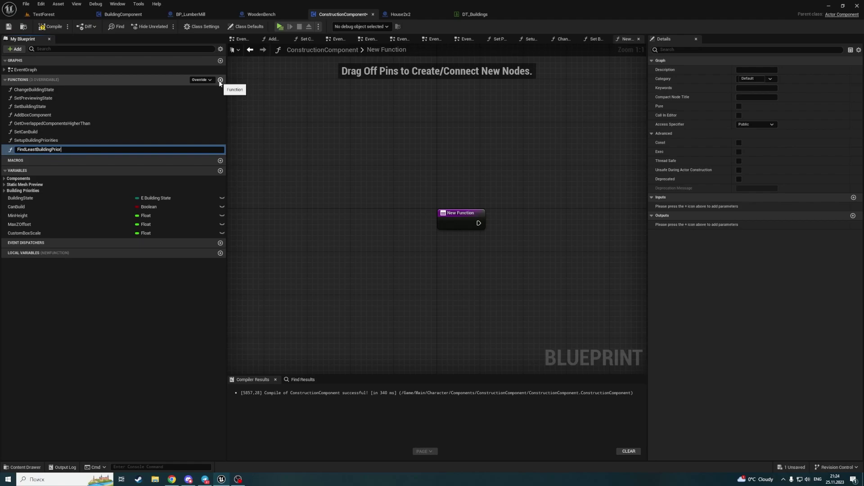
text(ity)
key(Return)
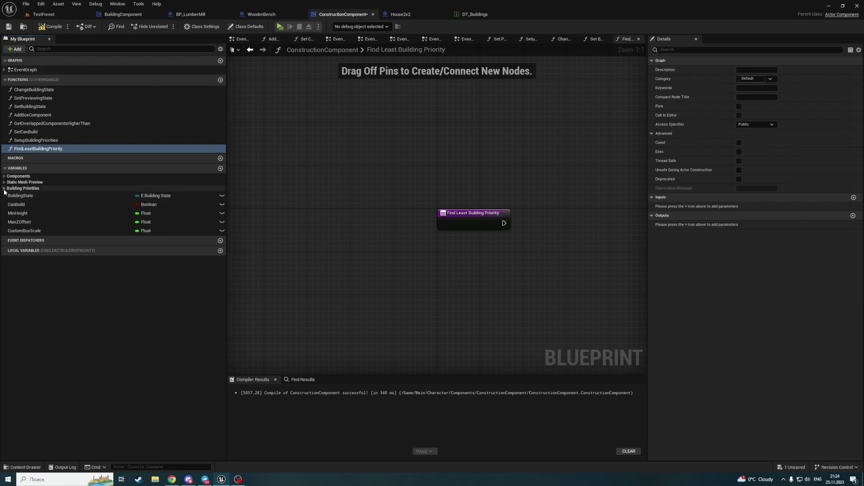
Add a Building Priorities getter to the FindLeastBuildingPriority graph
click(4, 189)
drag(53, 197, 452, 244)
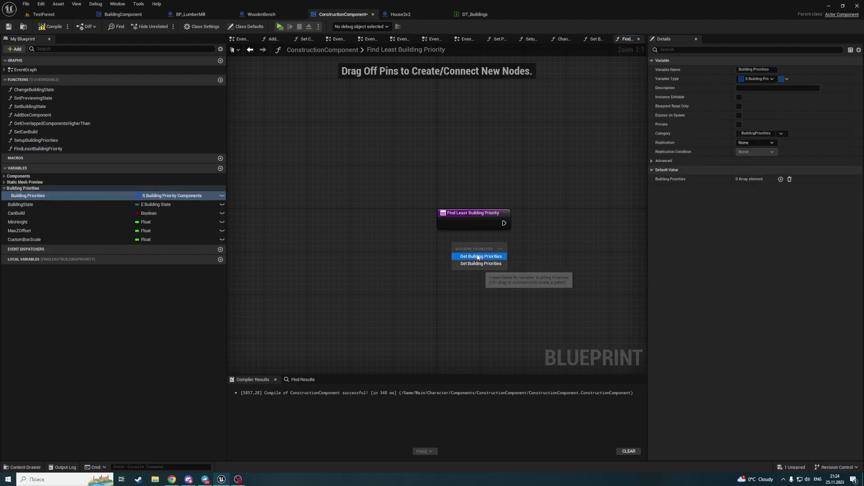
click(478, 258)
right_drag(479, 257, 353, 261)
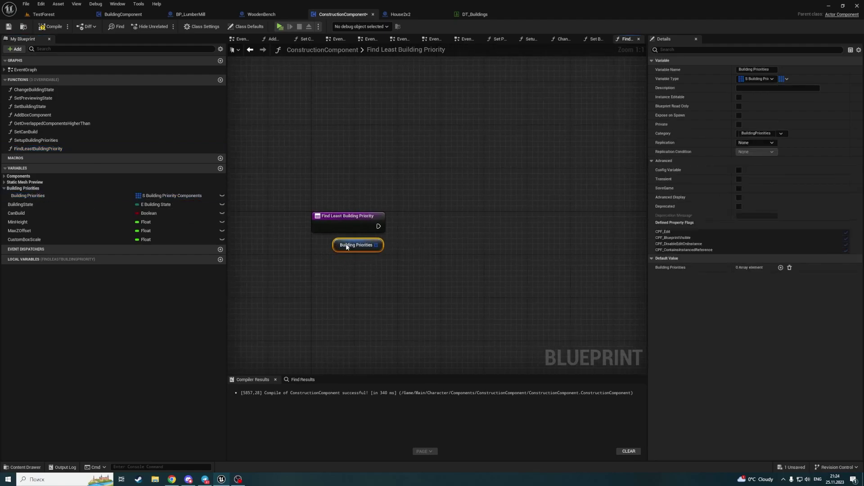
Loop over Building Priorities with a For Each Loop with Break run from the function entry
drag(380, 244, 447, 236)
text(for ea)
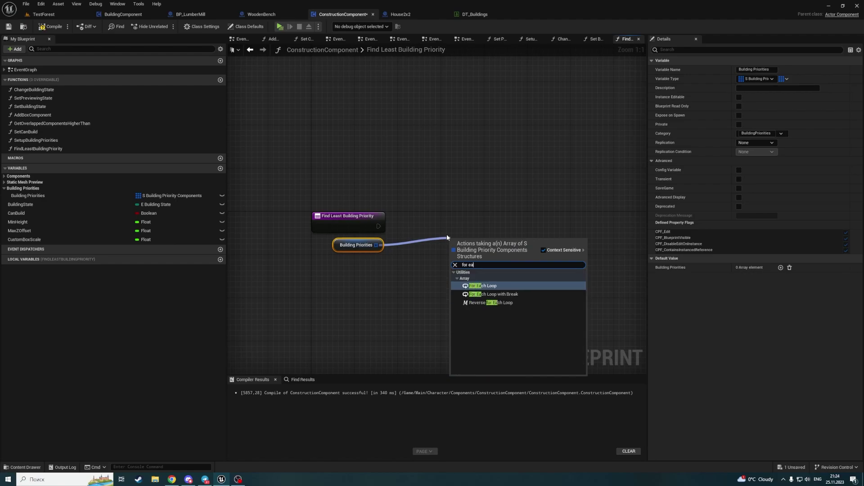
key(Down)
key(Return)
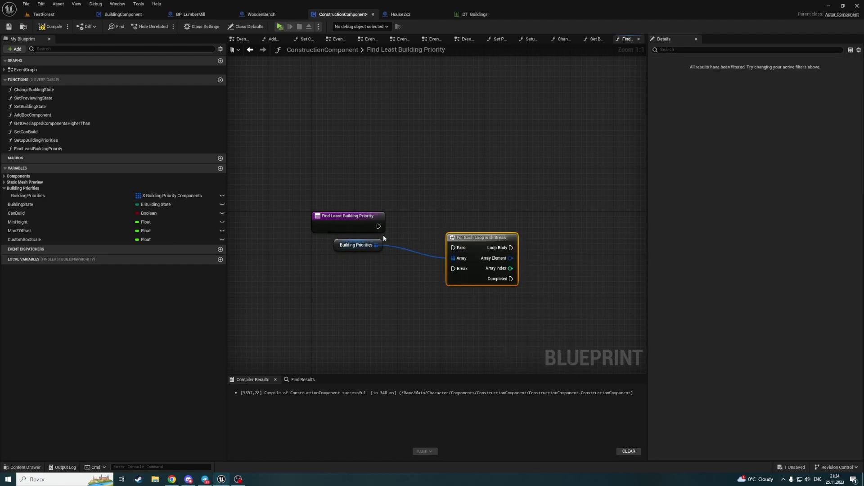
mouse_move(378, 226)
mouse_down()
mouse_move(459, 251)
mouse_move(453, 228)
mouse_up()
right_drag(454, 228, 372, 223)
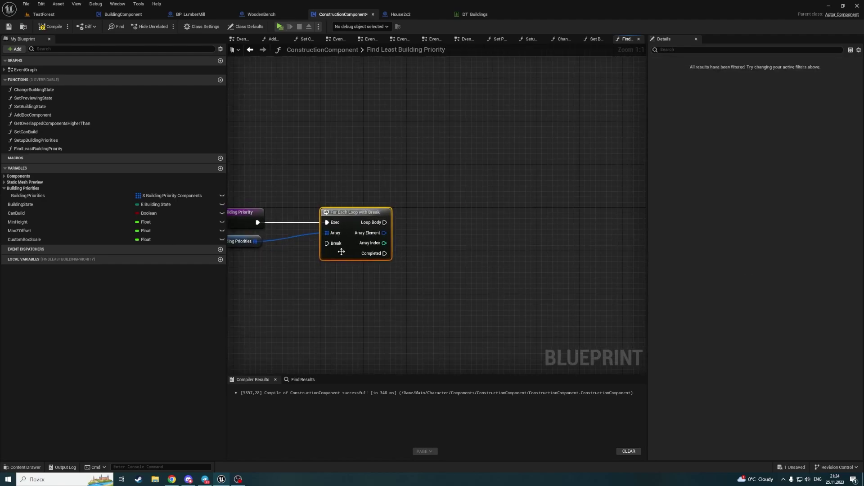
drag(261, 242, 314, 237)
right_drag(449, 255, 389, 253)
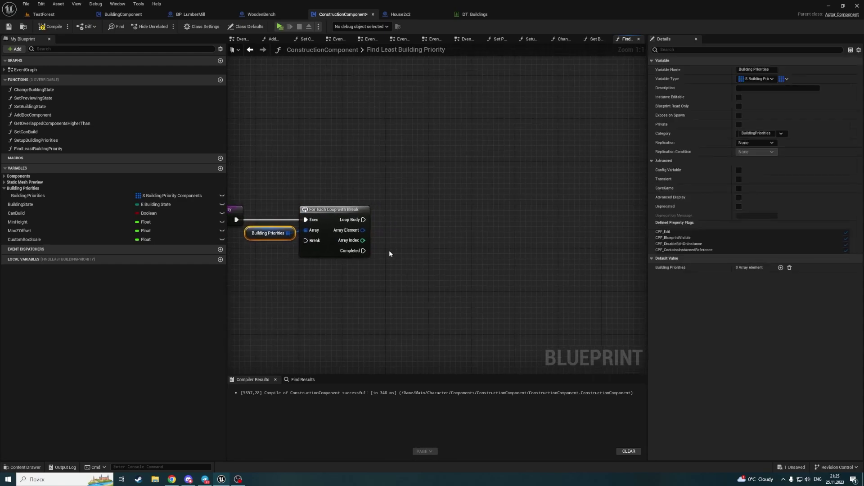
Break each Array Element into S_BuildingPriorityComponents, loop over its List inside Loop Body, and save
mouse_move(363, 230)
mouse_down()
mouse_move(435, 227)
mouse_move(426, 221)
mouse_up()
text(bre)
click(473, 258)
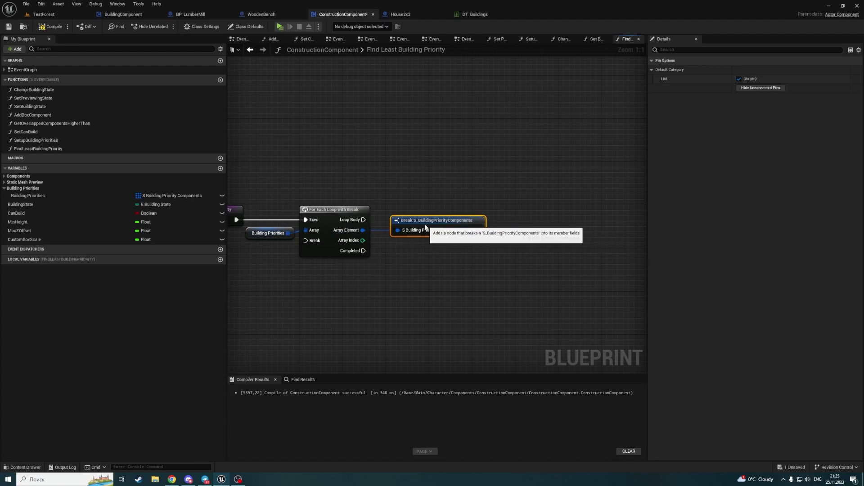
right_drag(528, 227, 440, 227)
drag(391, 230, 453, 228)
text(for ea)
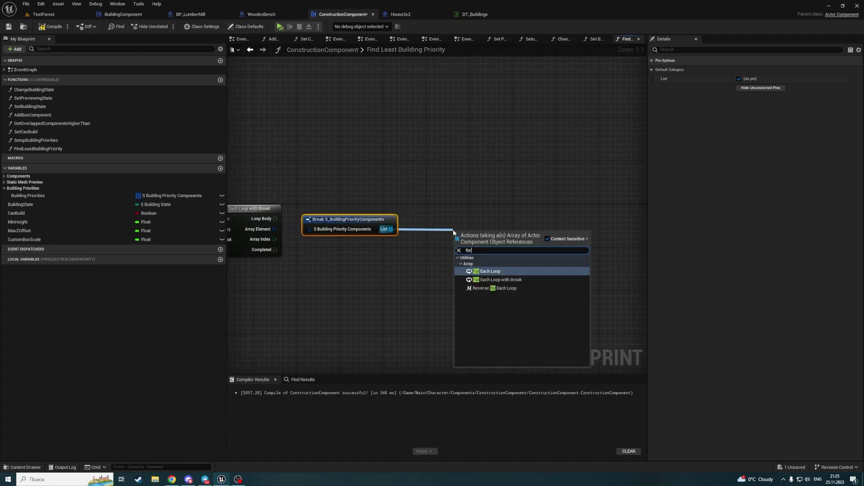
key(Return)
mouse_move(275, 218)
mouse_down()
mouse_move(455, 240)
mouse_move(476, 209)
mouse_up()
drag(360, 216, 371, 227)
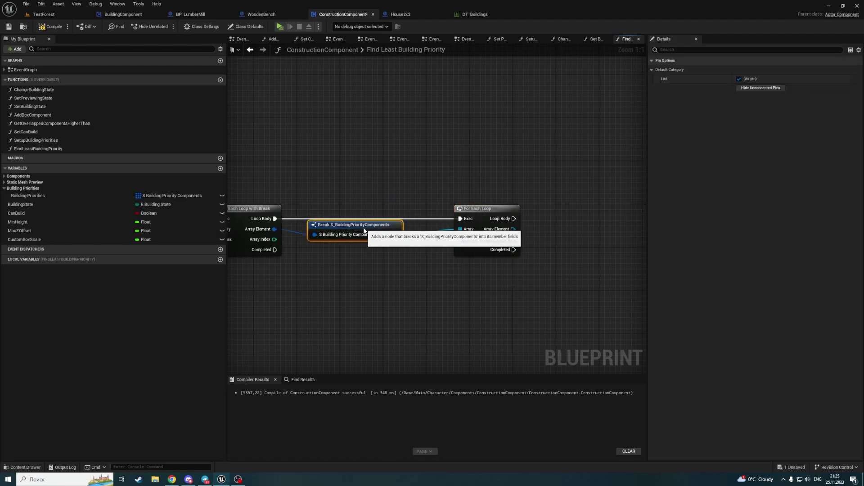
click(8, 27)
right_drag(294, 104, 222, 82)
Add a Cast To ChildActorComponent node on the inner Array Element, driven by the inner Loop Body
right_drag(442, 213, 386, 212)
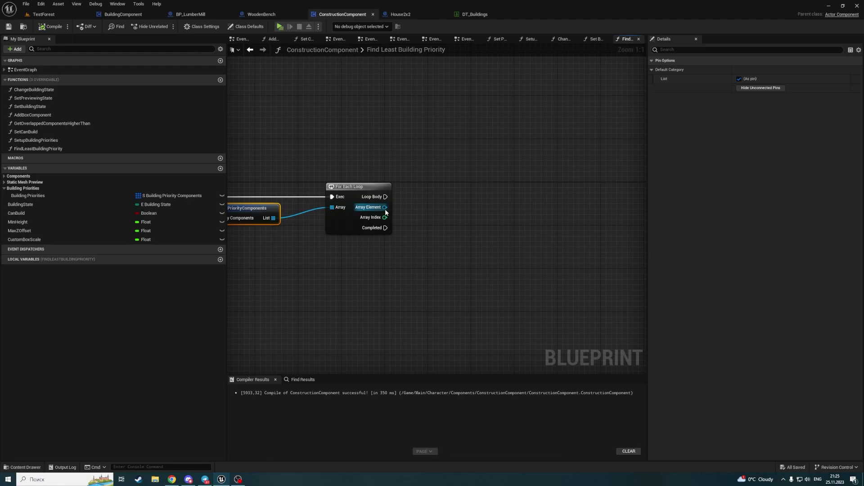
drag(386, 213, 423, 208)
text(cast)
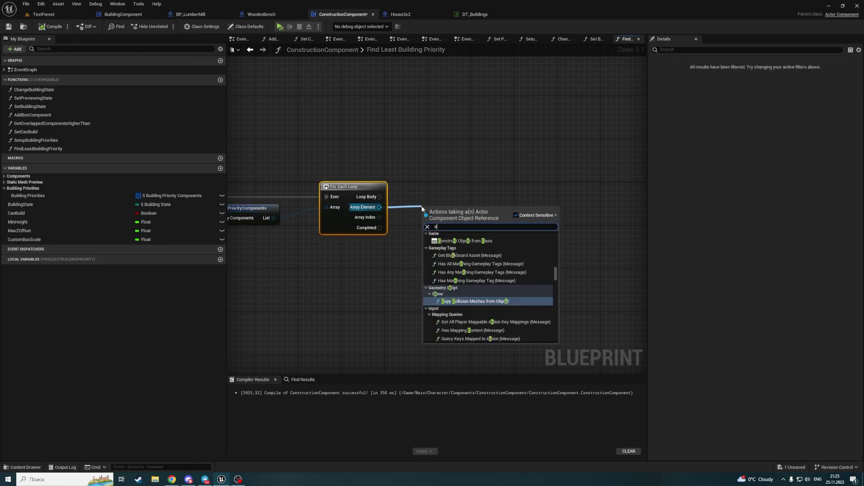
key(BackSpace)
key(BackSpace)
key(BackSpace)
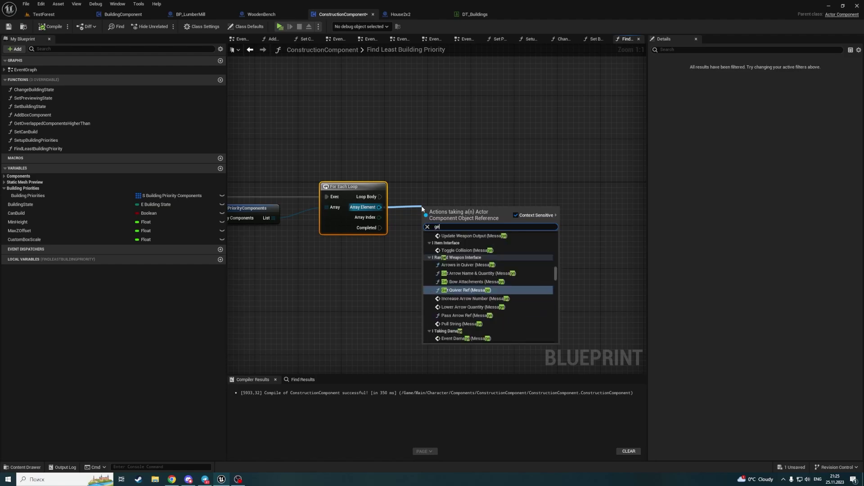
text(get compo)
key(BackSpace)
key(BackSpace)
key(BackSpace)
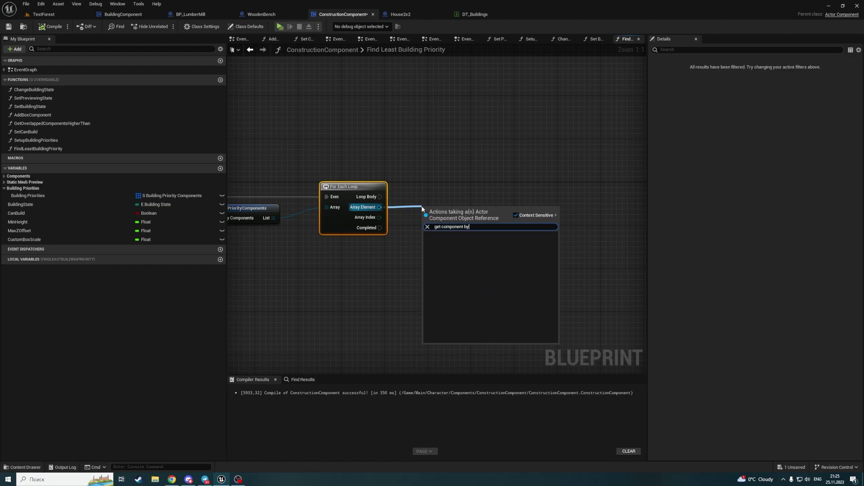
text(cast)
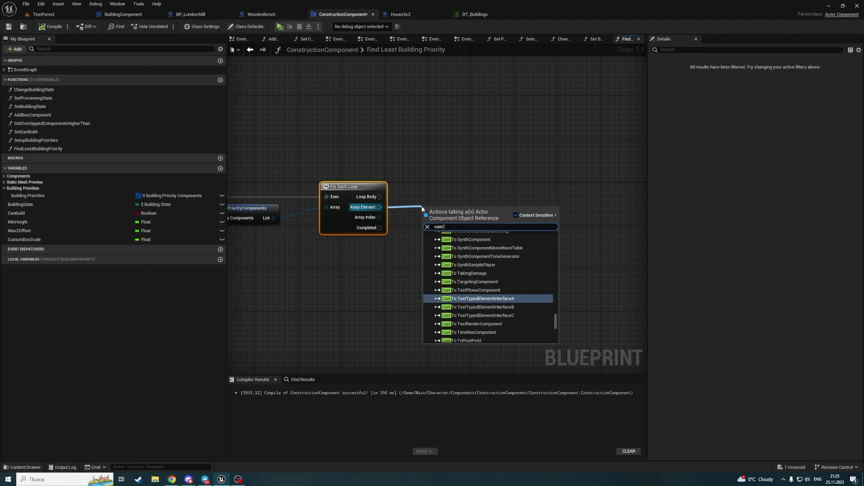
text(tochild)
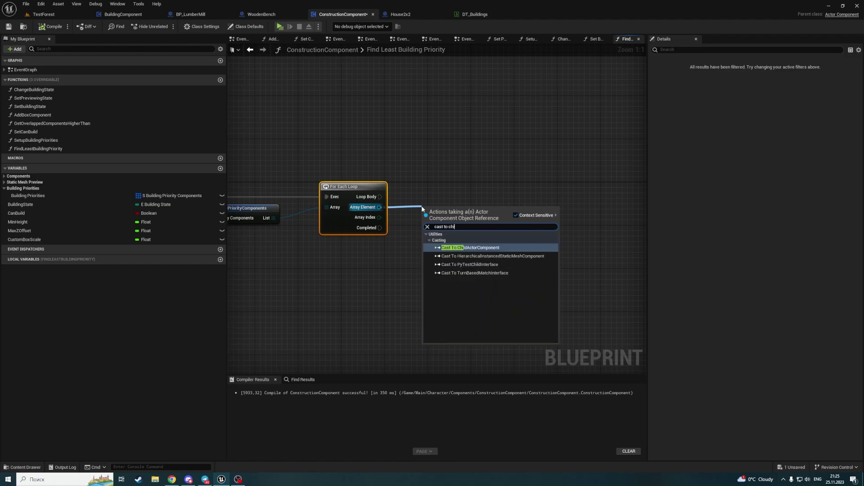
text(actor)
key(Return)
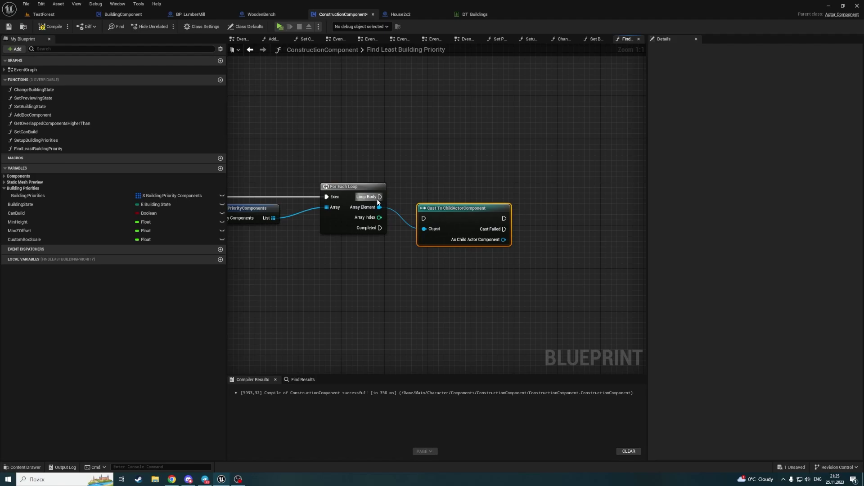
drag(380, 197, 424, 219)
Pull a Get Child Actor node from the cast's As Child Actor Component output
drag(493, 205, 498, 183)
right_drag(498, 183, 347, 166)
drag(359, 202, 407, 202)
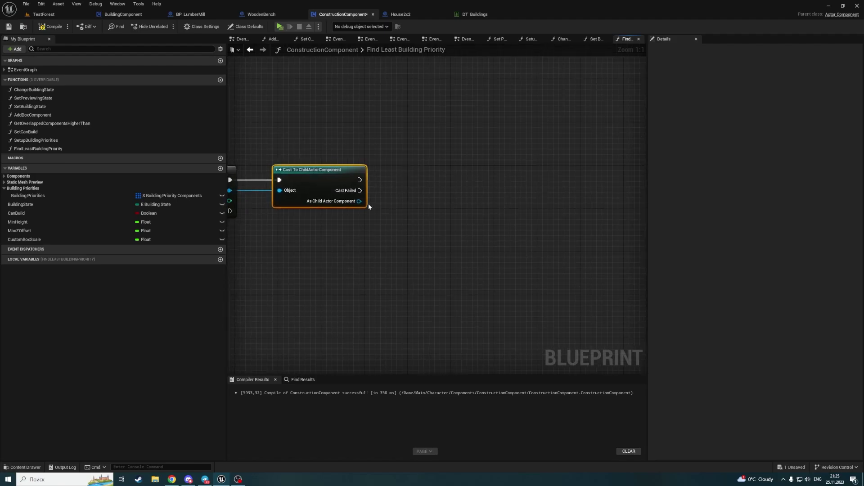
text(get comp)
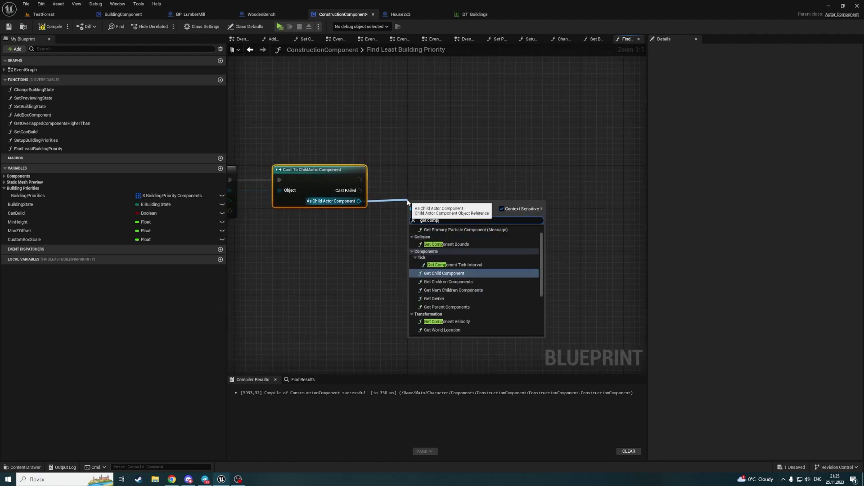
text(onent bj)
key(BackSpace)
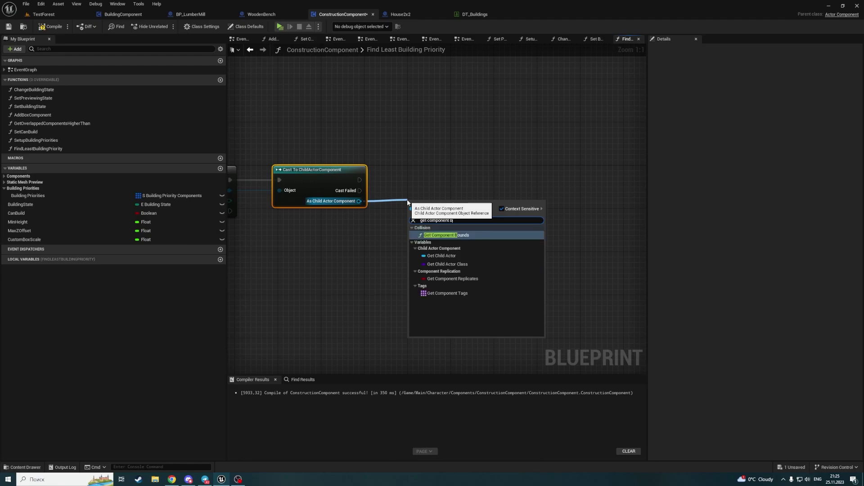
key(ctrl+a)
text(GET CH)
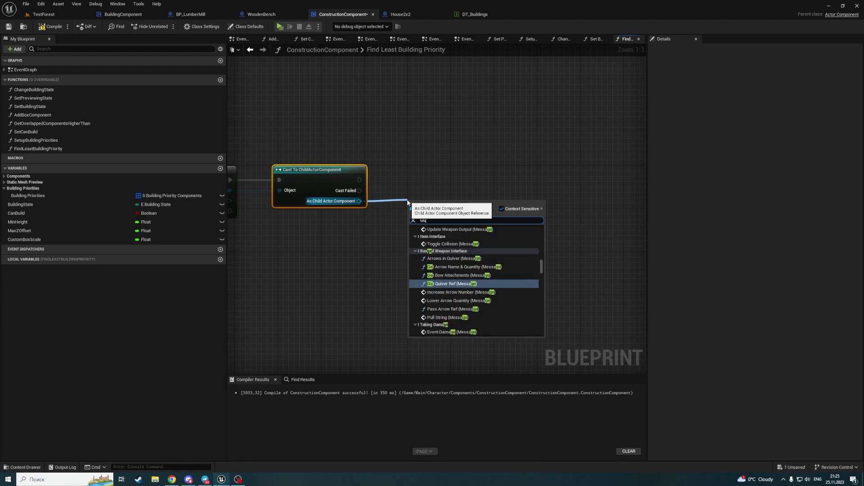
key(BackSpace)
key(BackSpace)
text(acto)
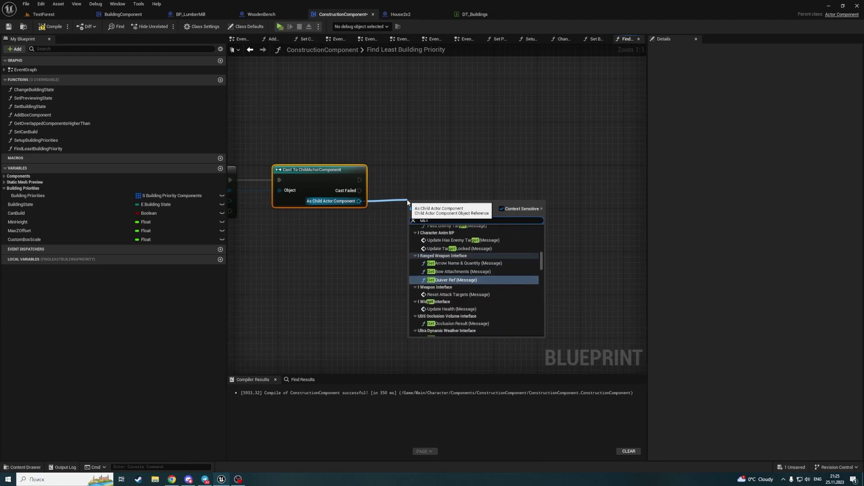
key(Return)
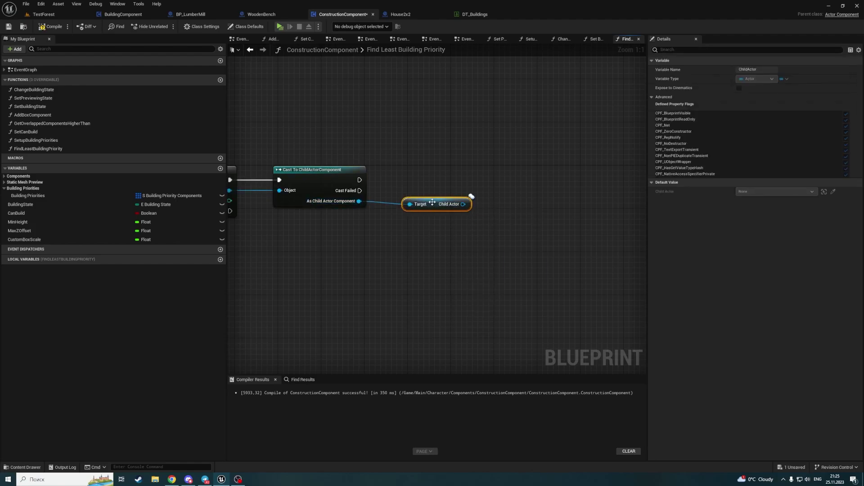
Add a Get Component by Class node on the Child Actor, with class set to Build Part Component
mouse_move(434, 206)
mouse_down()
mouse_move(331, 217)
mouse_move(393, 213)
mouse_up()
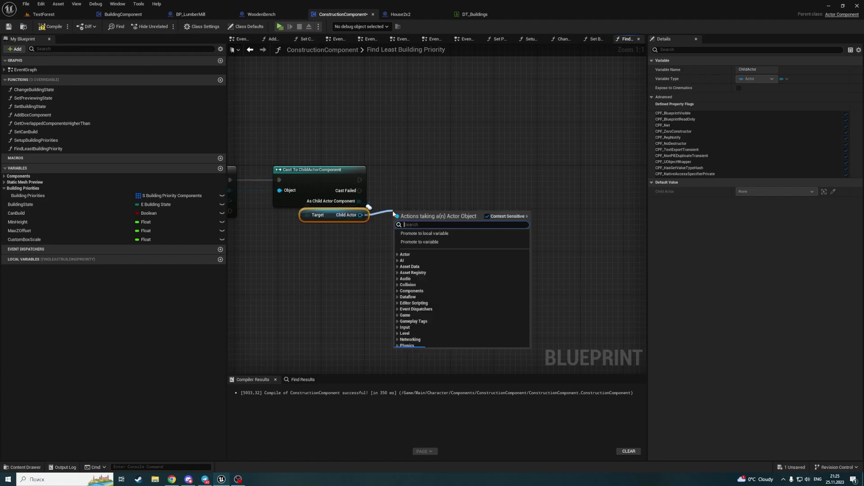
text(get compone)
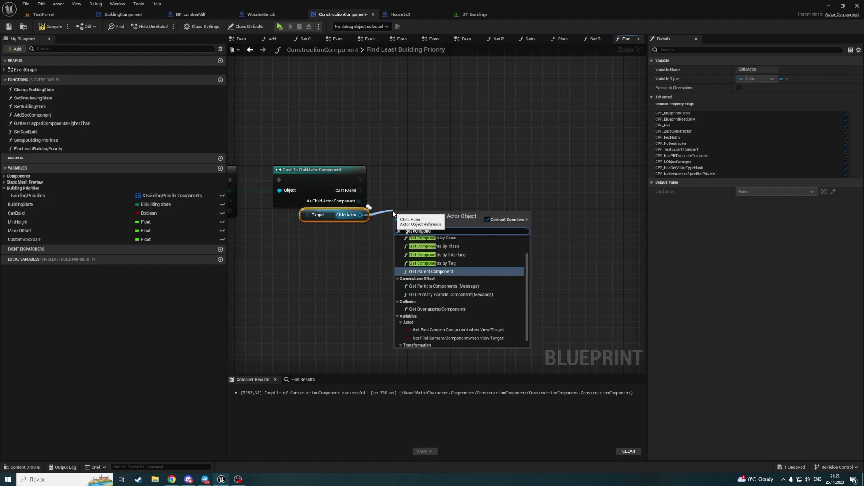
text(nt)
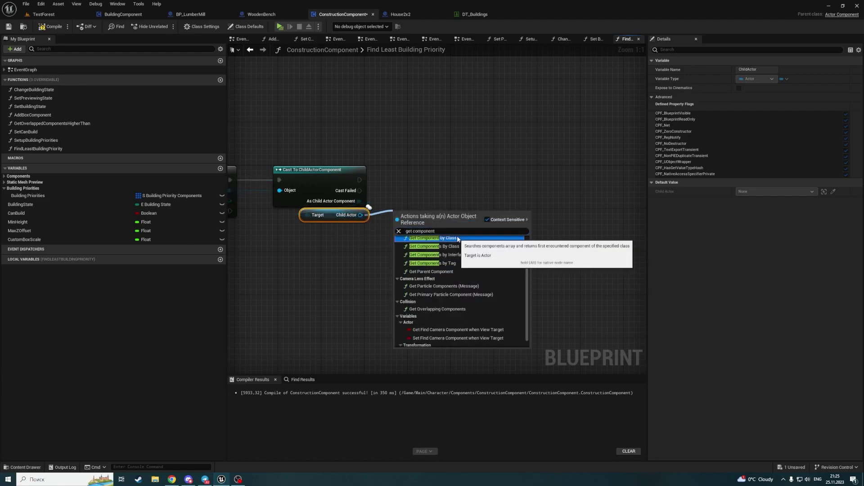
click(457, 239)
drag(359, 180, 375, 181)
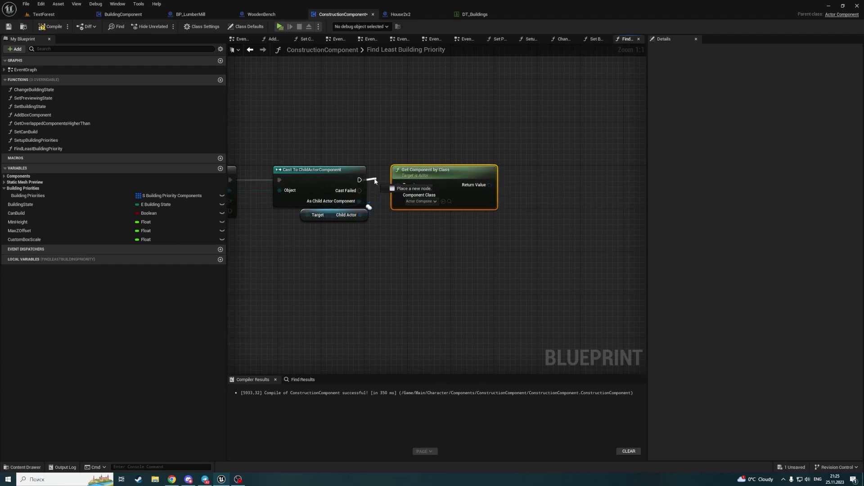
drag(431, 170, 340, 232)
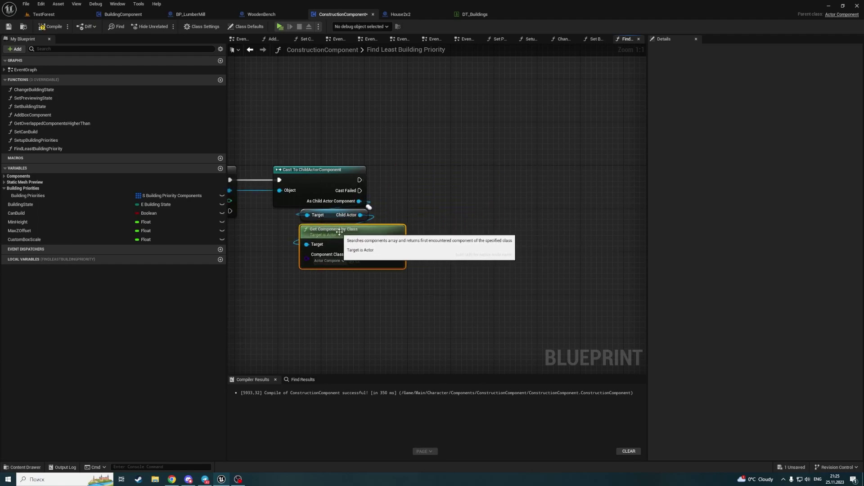
click(331, 261)
text(Buil)
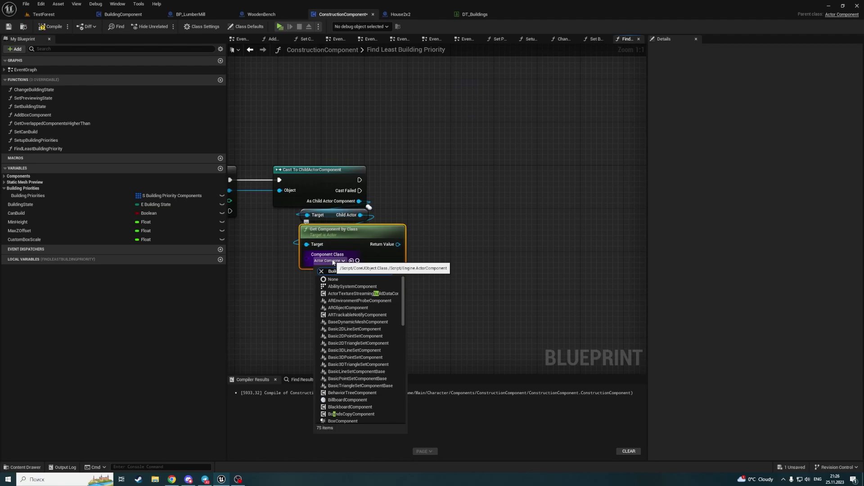
key(Return)
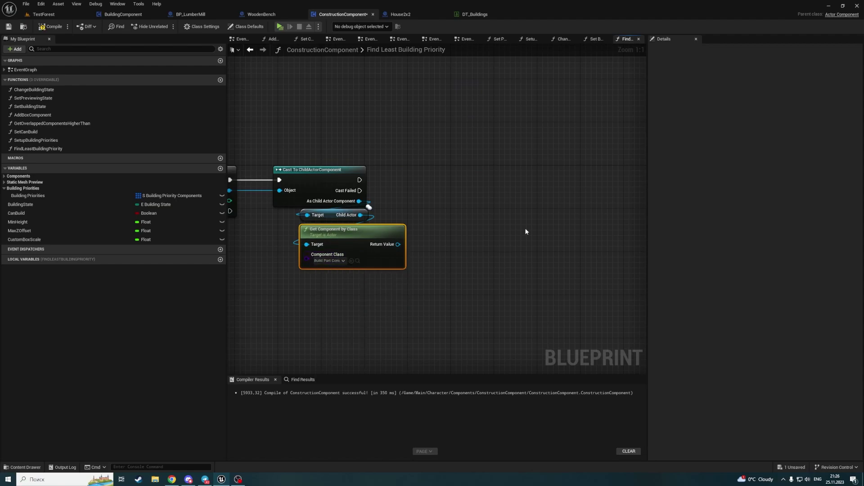
Read Part State from the returned build part component
right_drag(406, 201, 445, 201)
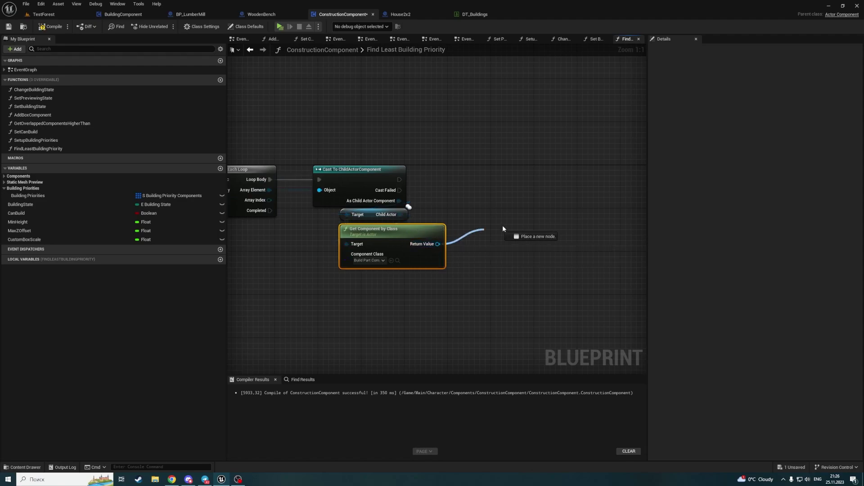
drag(438, 244, 506, 227)
text(get)
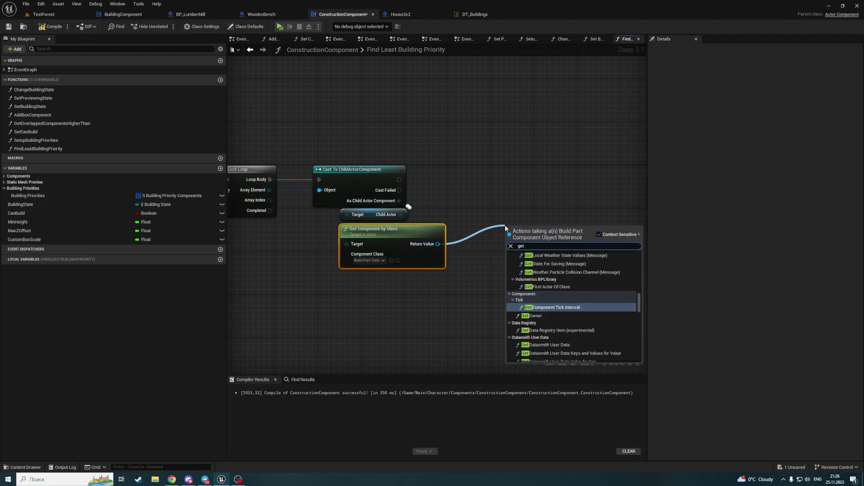
text( sta)
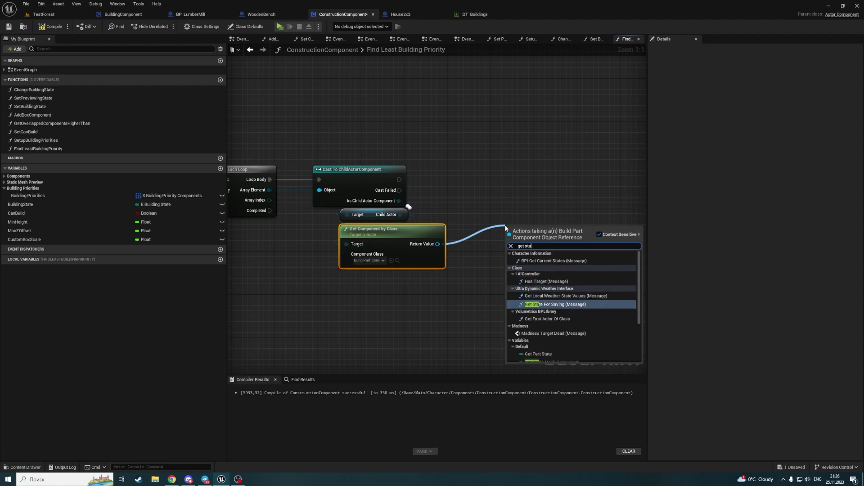
scroll(537, 314, down, 1)
click(537, 314)
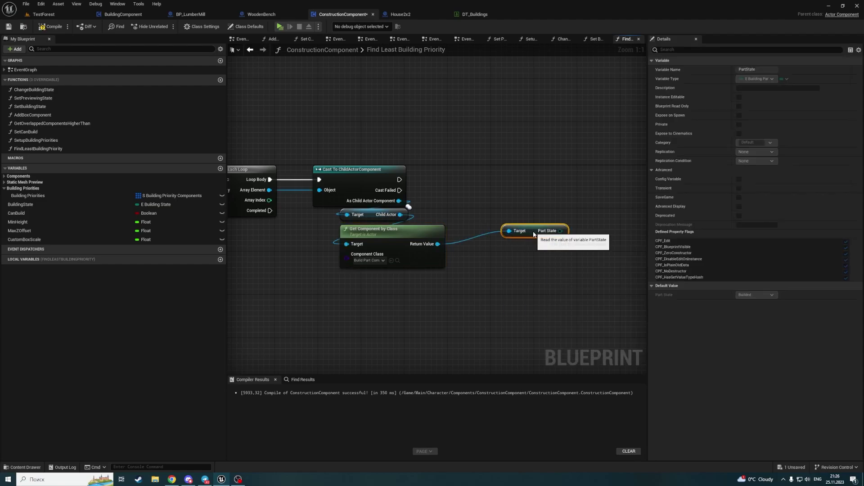
Compare Part State with an == node against Unbuilded
mouse_move(534, 234)
mouse_down()
mouse_move(520, 241)
mouse_move(553, 224)
mouse_move(550, 215)
mouse_move(488, 212)
mouse_up()
text(==)
click(580, 267)
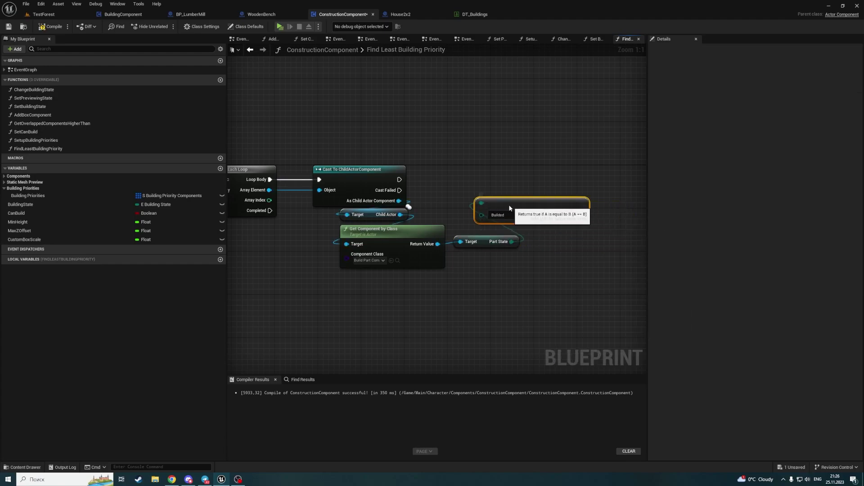
click(477, 237)
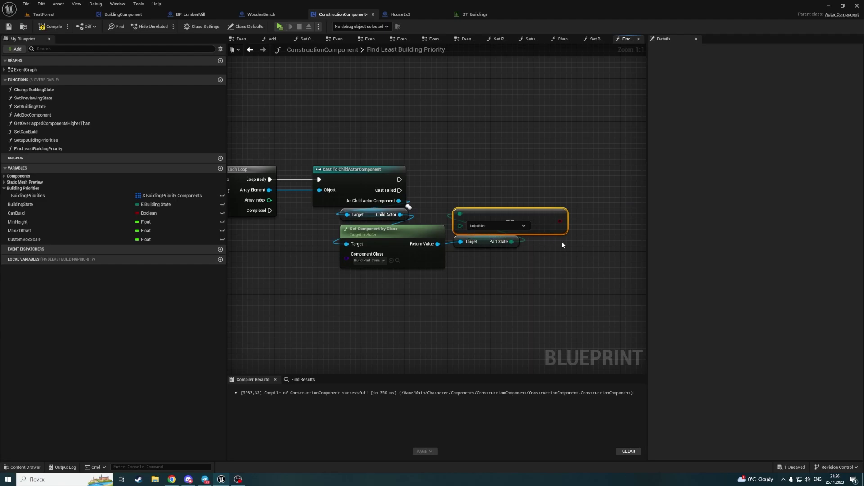
Add a Branch after the cast's exec and feed the Unbuilded comparison into its Condition
right_drag(562, 242, 478, 246)
click(507, 182)
mouse_move(315, 184)
mouse_down()
mouse_move(514, 197)
mouse_move(534, 174)
mouse_up()
drag(477, 226, 517, 194)
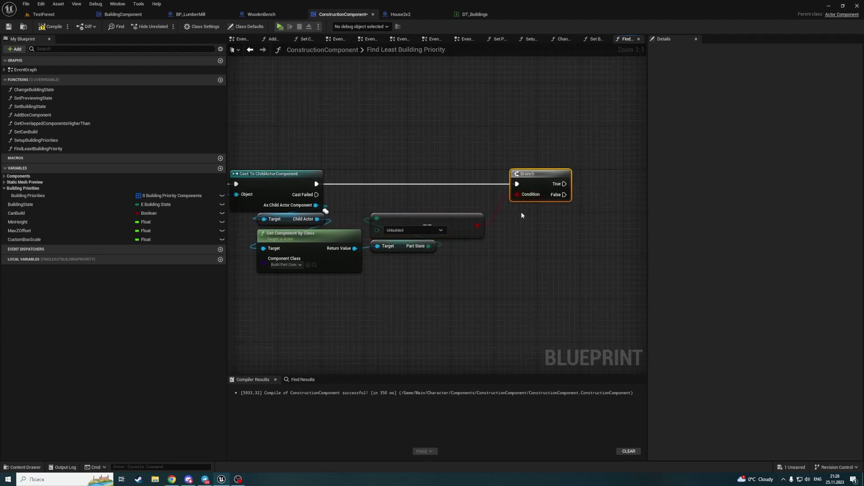
drag(377, 202, 456, 265)
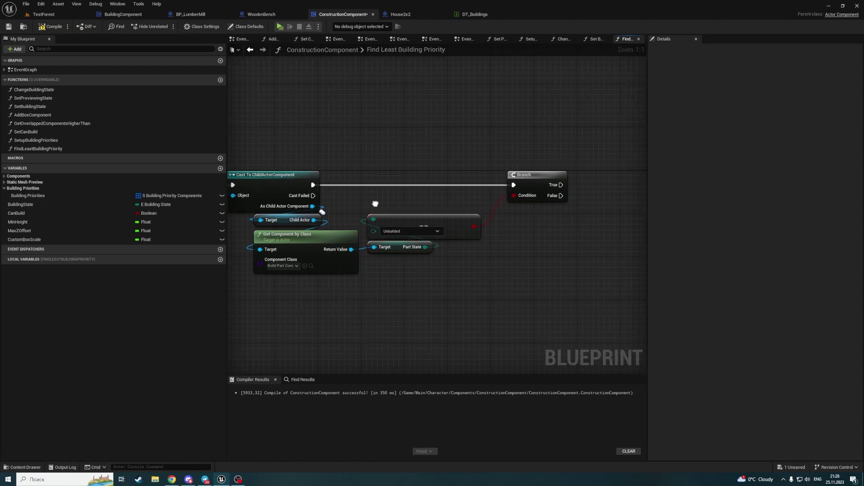
scroll(456, 265, down, 1)
right_drag(235, 203, 333, 209)
mouse_move(255, 201)
right_down()
mouse_move(516, 165)
mouse_move(241, 187)
right_up()
Add a Return Node wired from Branch True, returning the outer loop's Array Element
right_click(501, 205)
text(return node)
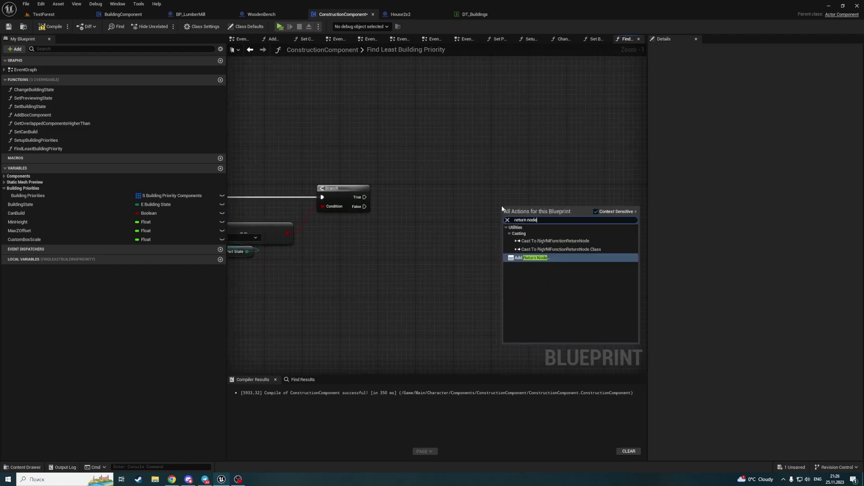
key(Return)
drag(364, 197, 506, 214)
scroll(506, 215, down, 1)
right_drag(235, 206, 418, 171)
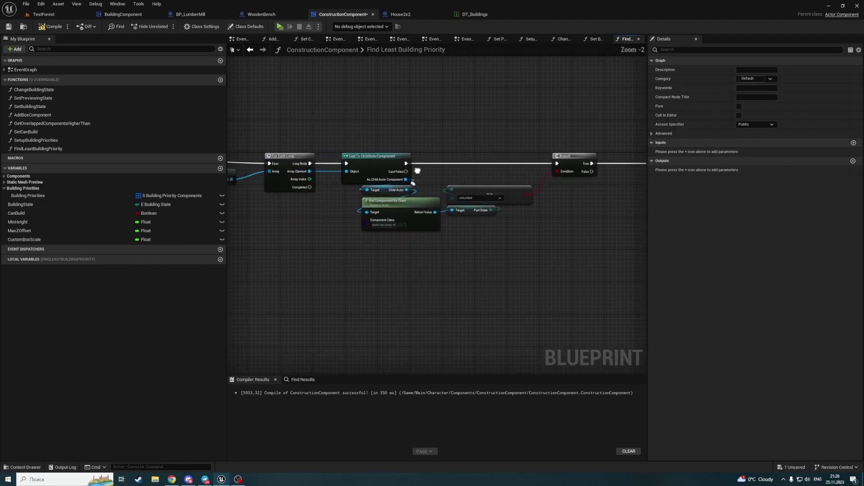
scroll(417, 171, up, 1)
right_drag(253, 180, 477, 180)
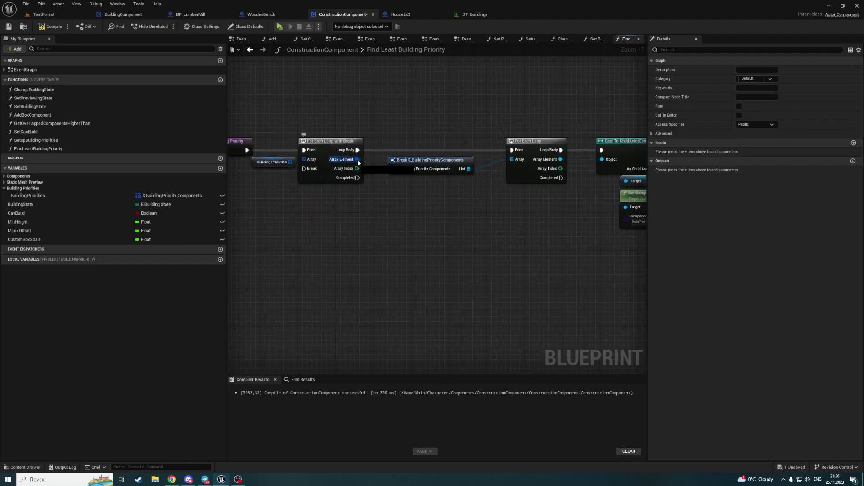
drag(357, 160, 342, 151)
right_drag(323, 185, 642, 201)
Tidy the Array Element wire with a reroute point placed below the nodes
double_click(363, 163)
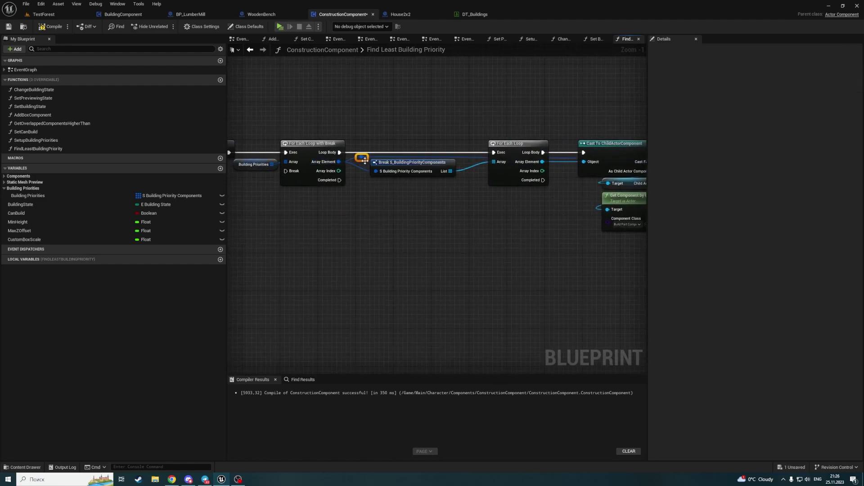
drag(365, 160, 377, 276)
right_drag(471, 262, 378, 200)
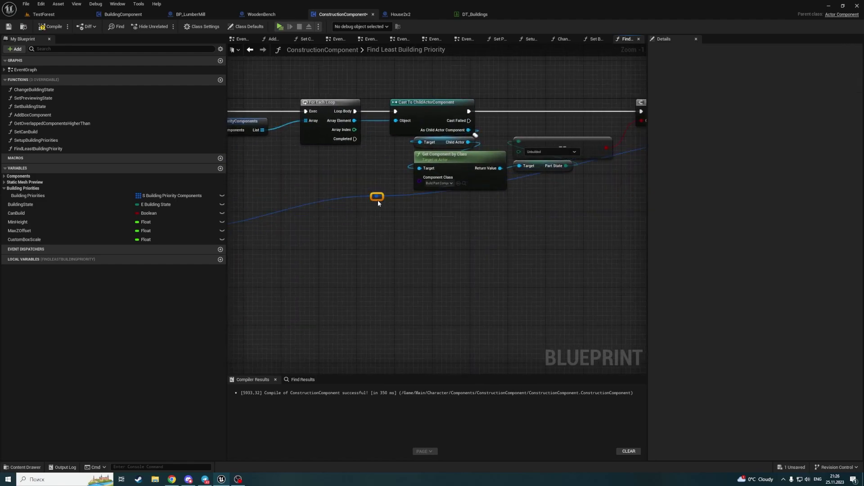
drag(381, 198, 598, 231)
right_drag(581, 204, 354, 202)
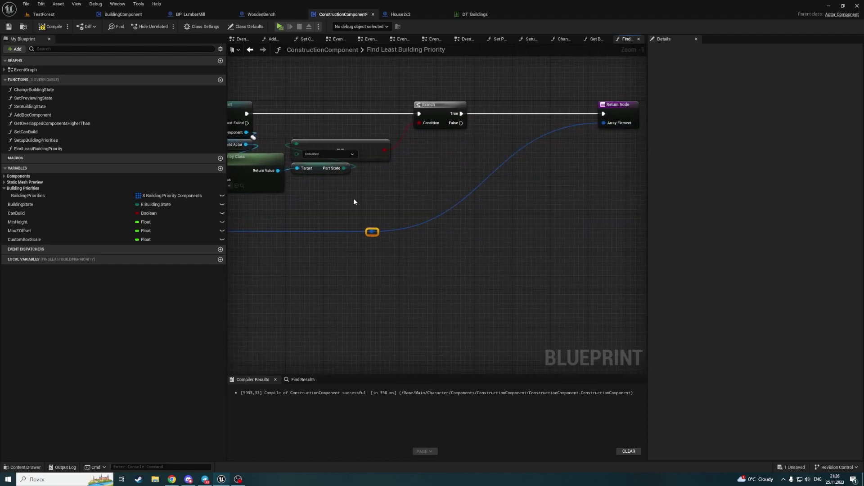
drag(372, 232, 576, 237)
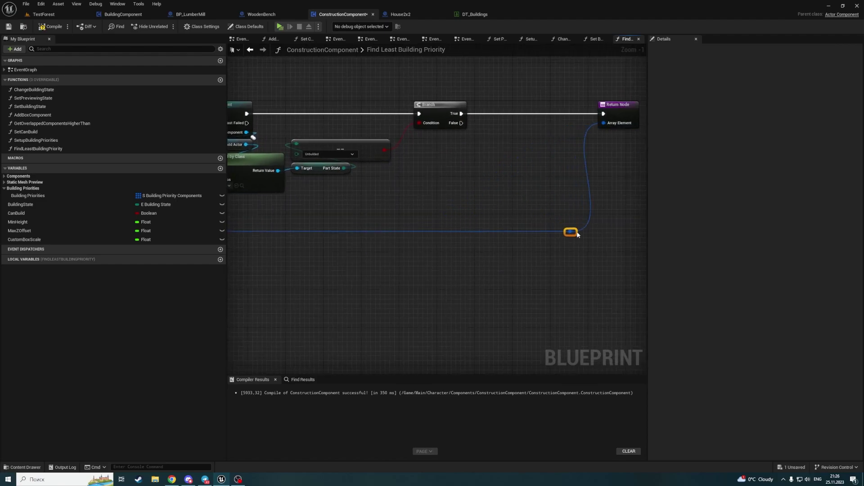
right_drag(582, 236, 451, 202)
scroll(537, 208, down, 2)
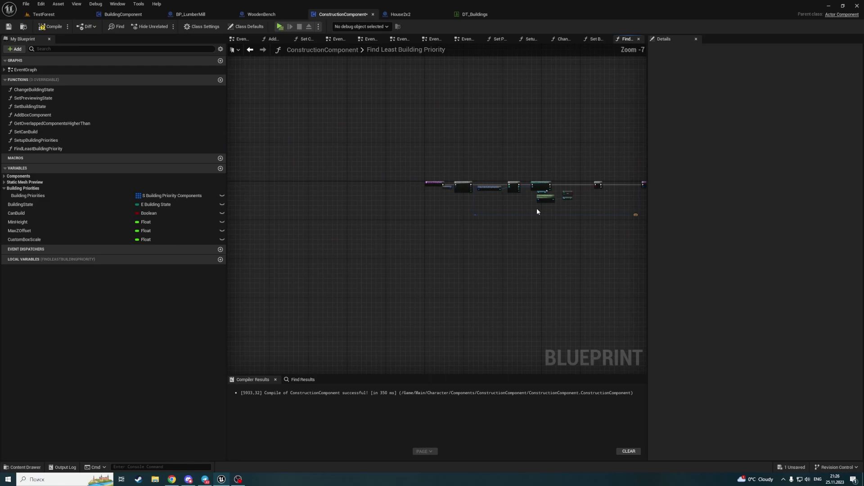
drag(372, 234, 400, 232)
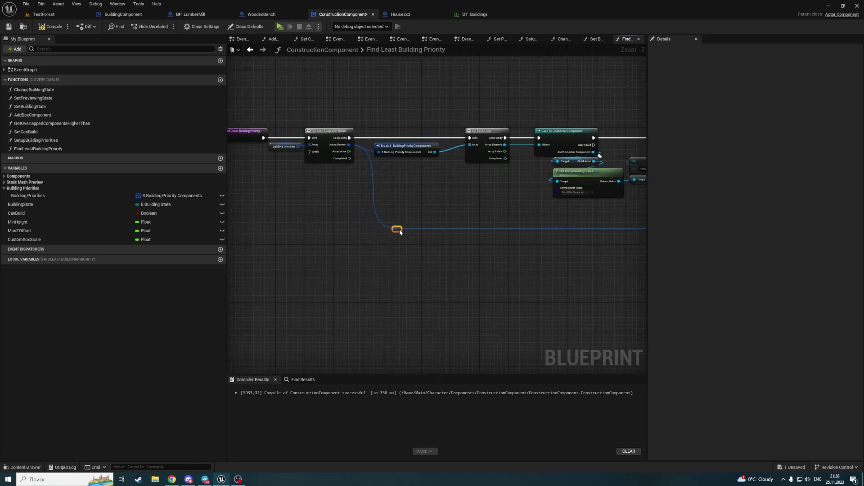
right_drag(467, 199, 407, 184)
scroll(407, 184, up, 3)
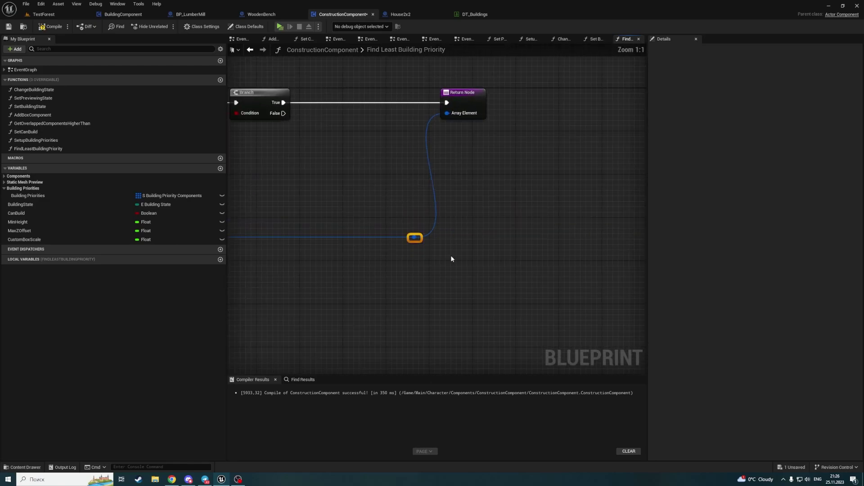
drag(421, 240, 376, 240)
Save and compile the blueprint
right_drag(470, 225, 642, 205)
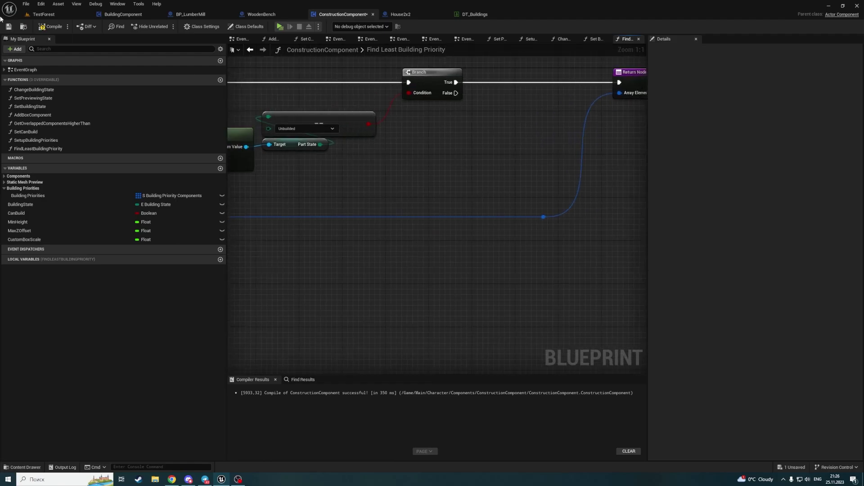
click(8, 26)
click(50, 26)
scroll(360, 167, down, 1)
right_drag(360, 167, 511, 178)
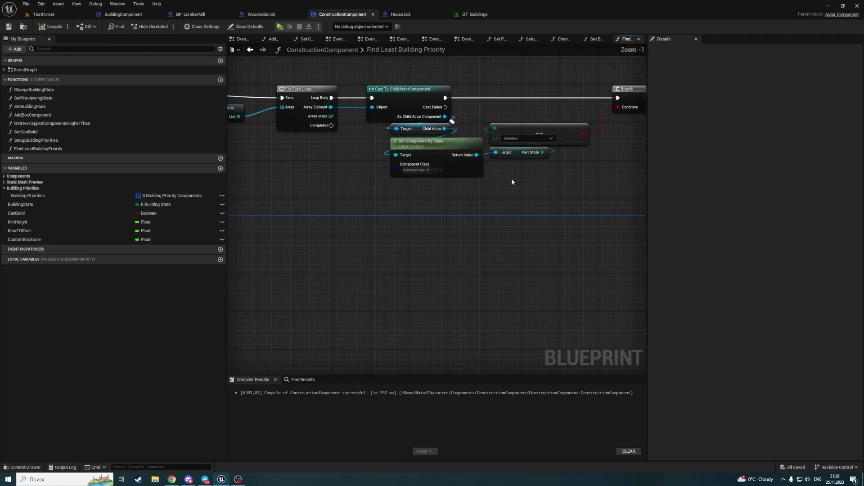
mouse_move(317, 176)
right_down()
mouse_move(512, 196)
mouse_move(382, 180)
right_up()
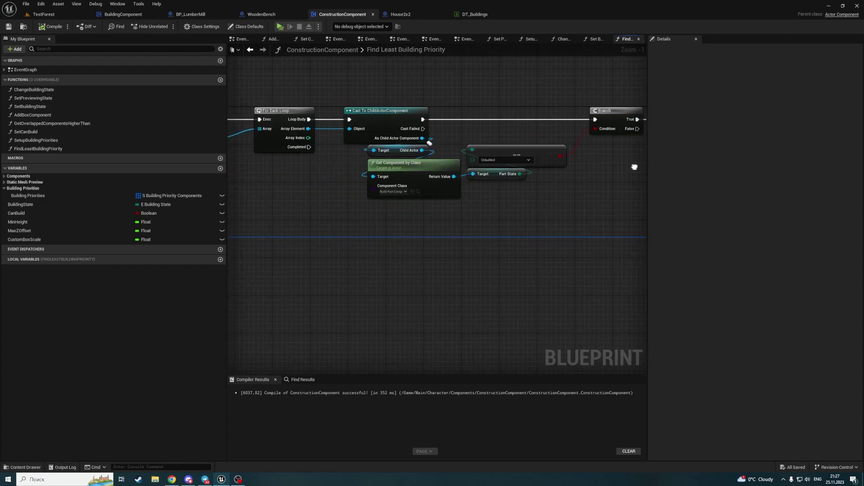
mouse_move(634, 166)
right_down()
mouse_move(382, 150)
mouse_move(623, 169)
right_up()
Add a Boolean output named Found? to the Return Node, compile, and tick it true
click(569, 173)
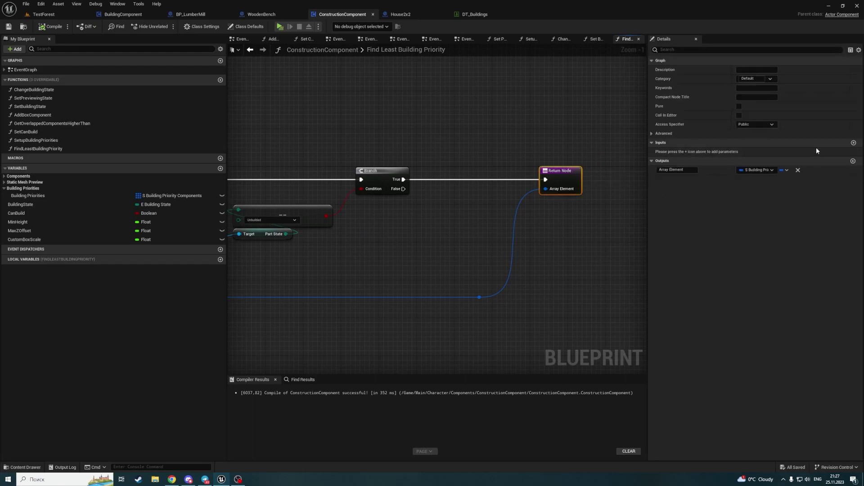
click(853, 161)
text(FoundI)
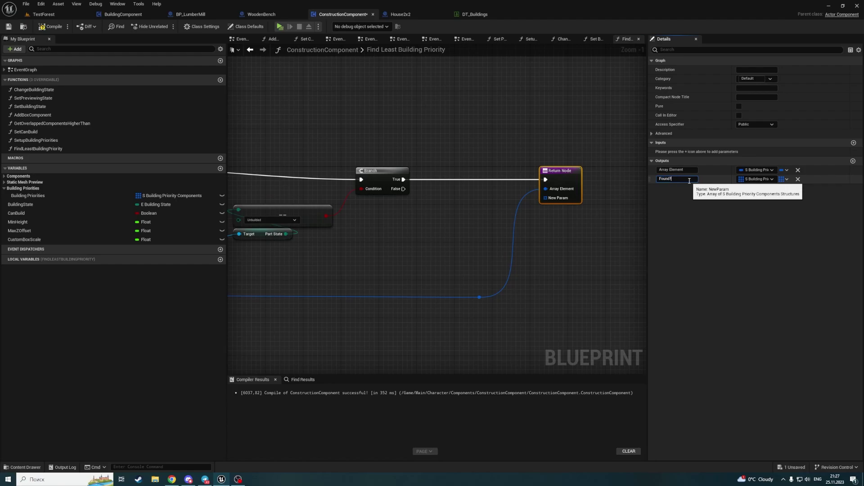
text(?)
key(Return)
click(764, 180)
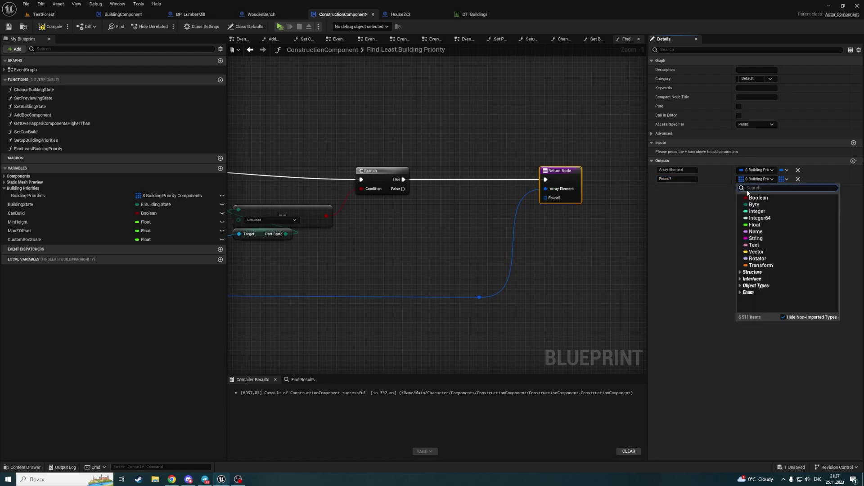
click(754, 196)
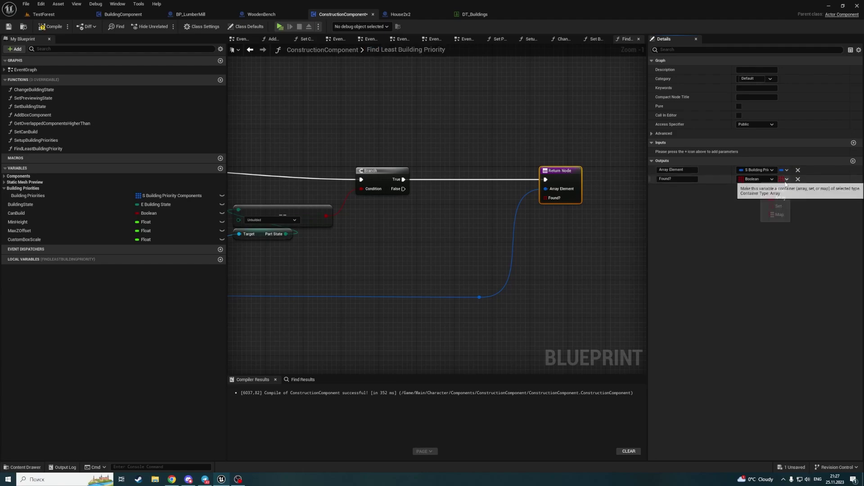
click(53, 27)
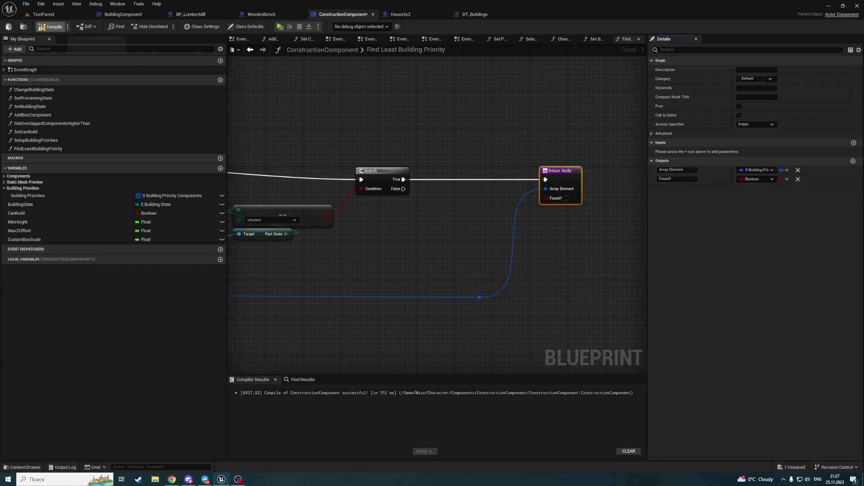
click(515, 225)
click(566, 198)
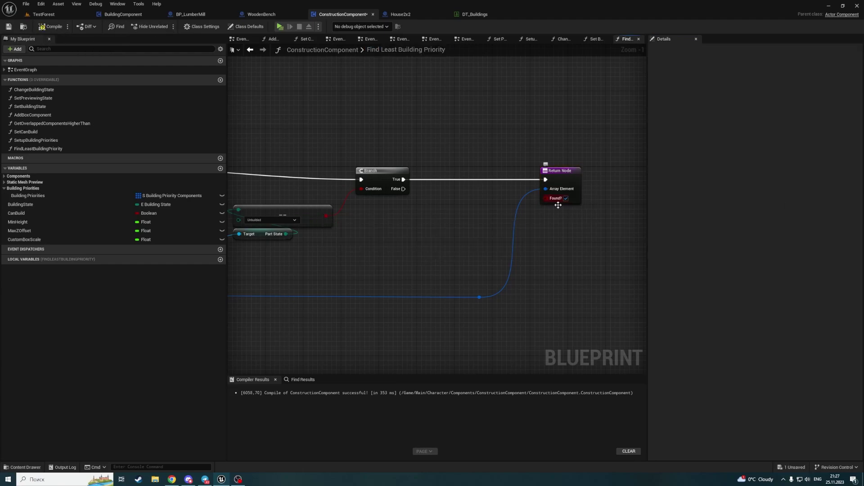
scroll(282, 204, down, 3)
Paste a second Return Node on the outer loop's Completed pin with Found? false, then compile and save
scroll(539, 103, up, 3)
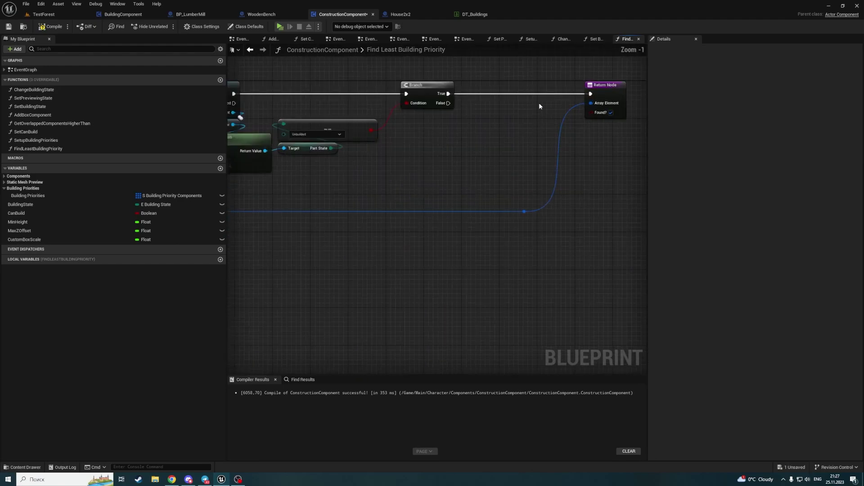
click(588, 104)
right_drag(575, 171, 326, 175)
key(ctrl+c)
key(ctrl+v)
right_drag(263, 189, 376, 167)
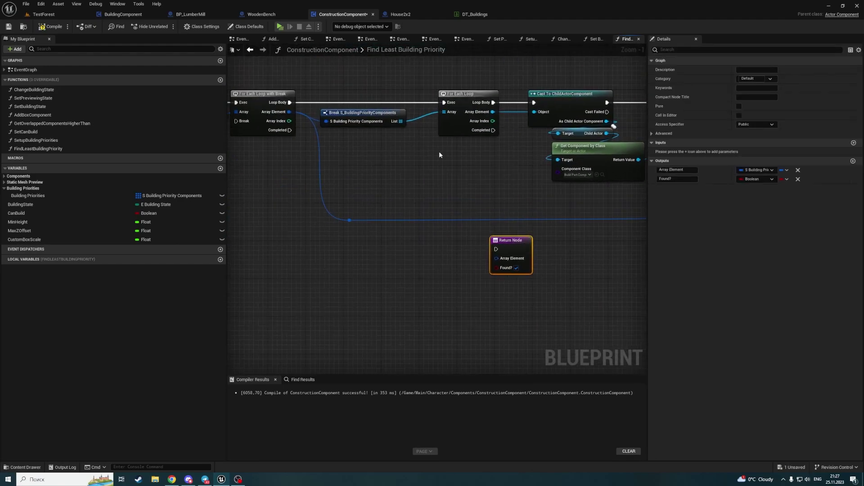
drag(558, 229, 417, 243)
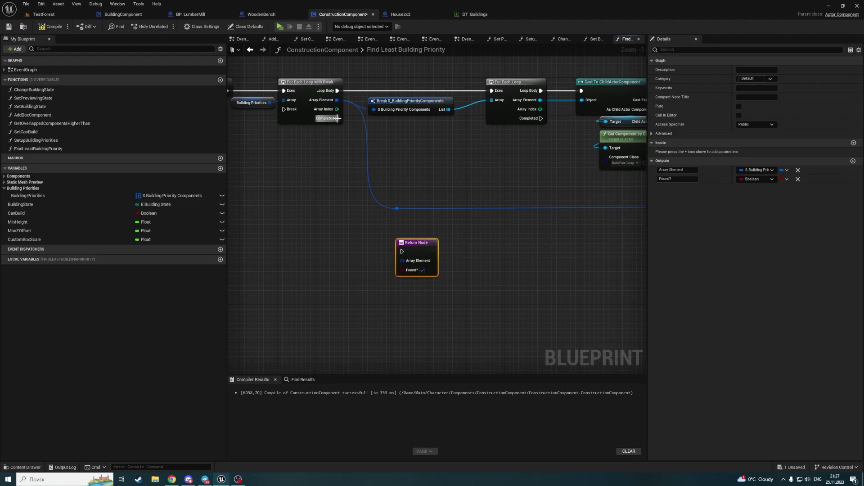
drag(337, 119, 401, 248)
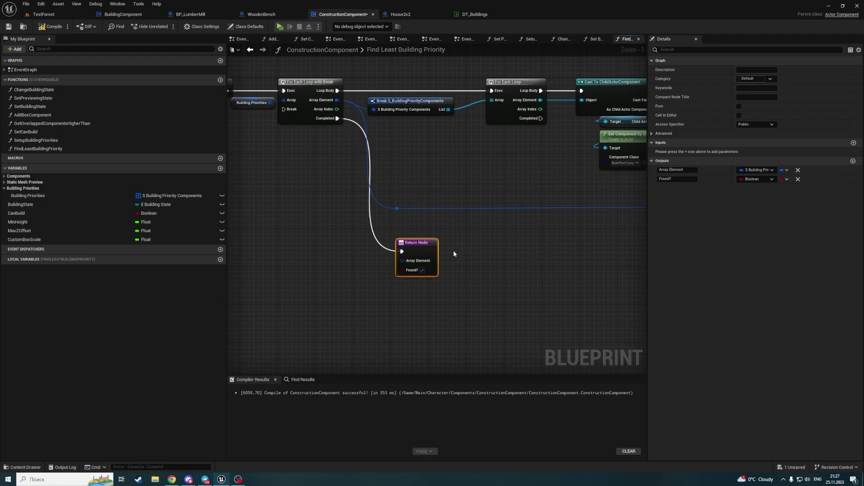
drag(412, 245, 427, 245)
click(602, 247)
key(ctrl+s)
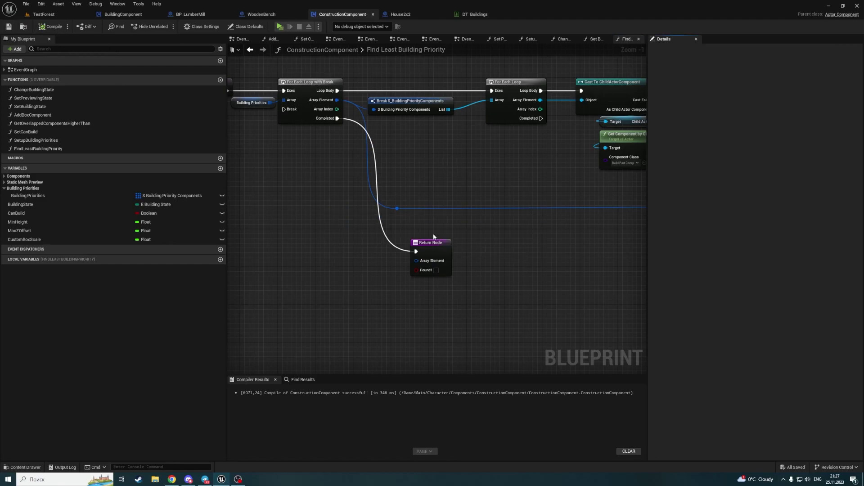
drag(434, 242, 462, 271)
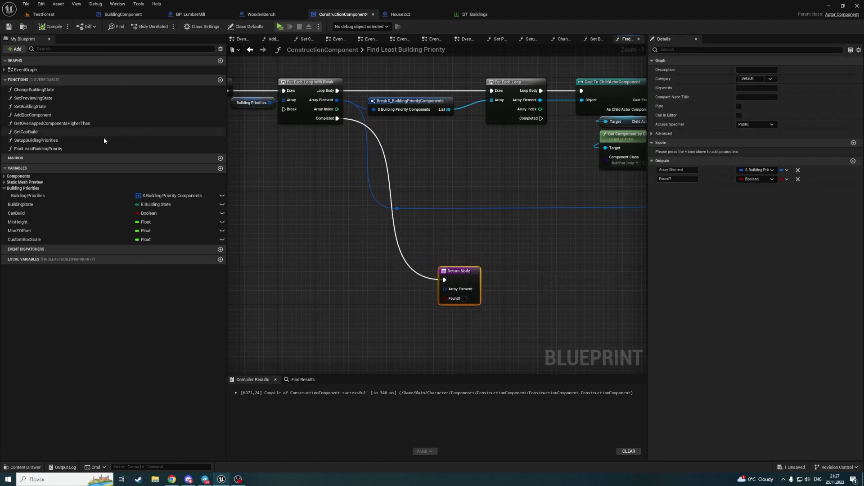
Call Find Least Building Priority after Set Building State's entry, save, and go back to Change Building State
double_click(53, 97)
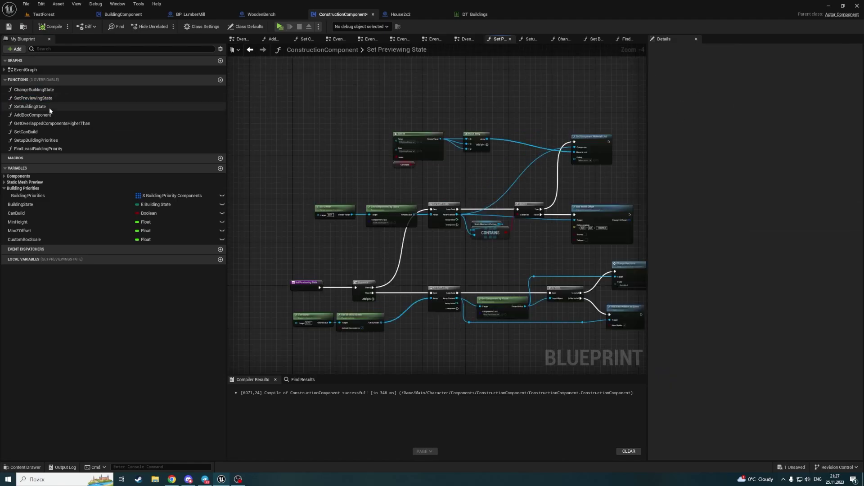
double_click(49, 108)
click(321, 234)
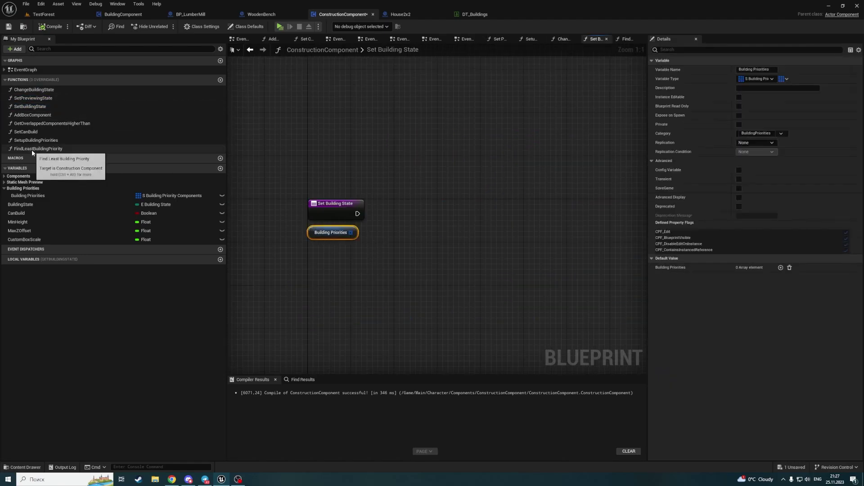
drag(31, 149, 352, 234)
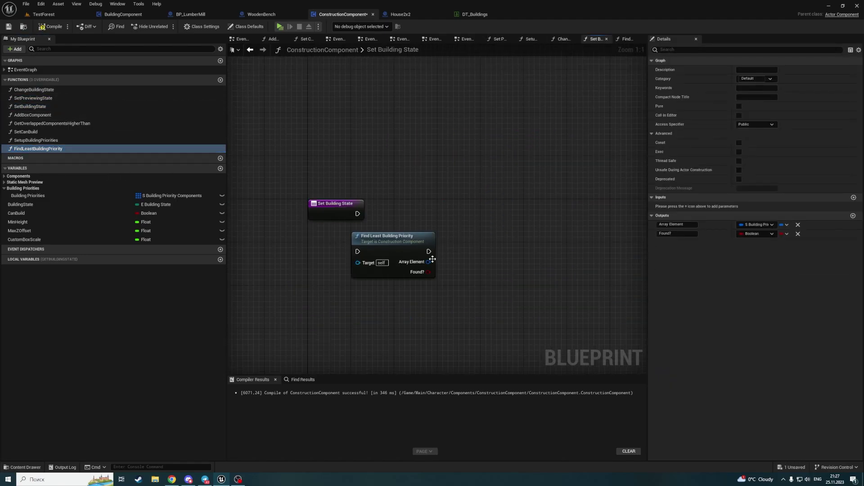
drag(432, 259, 475, 226)
mouse_move(357, 213)
mouse_down()
mouse_move(401, 218)
mouse_move(413, 205)
mouse_up()
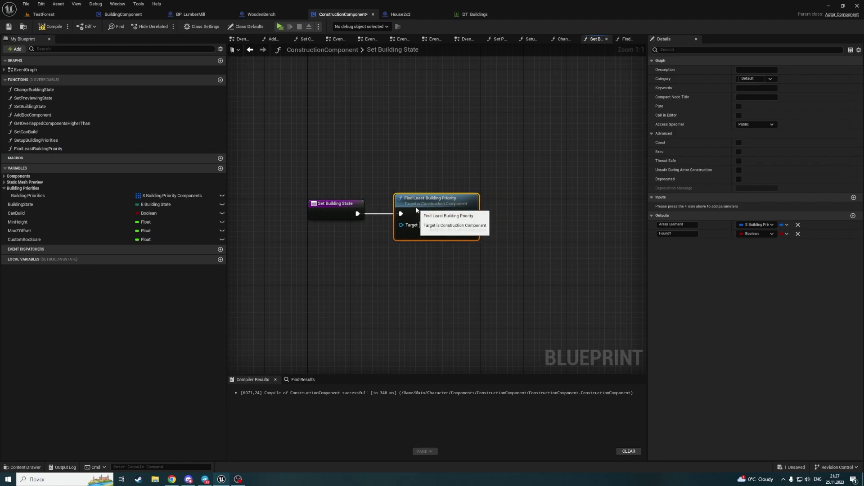
click(8, 26)
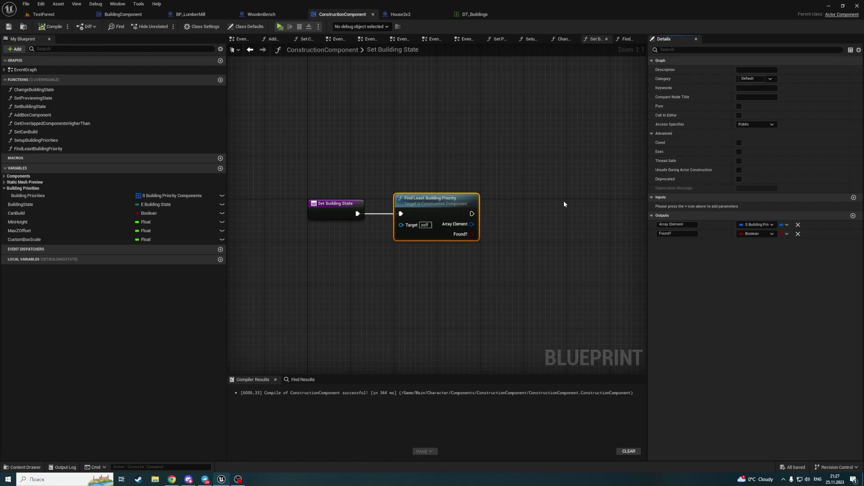
click(250, 50)
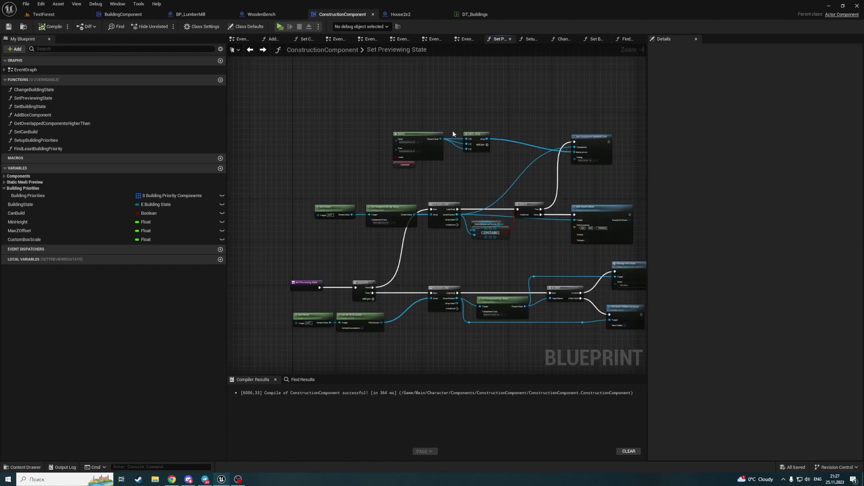
click(251, 50)
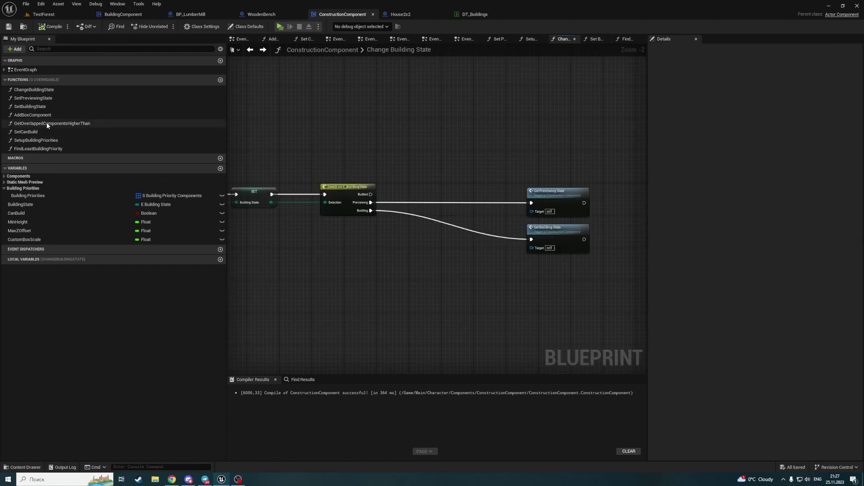
Add an Integer output named Index to the function's Return Node
double_click(38, 149)
right_drag(497, 161, 389, 168)
scroll(542, 176, down, 2)
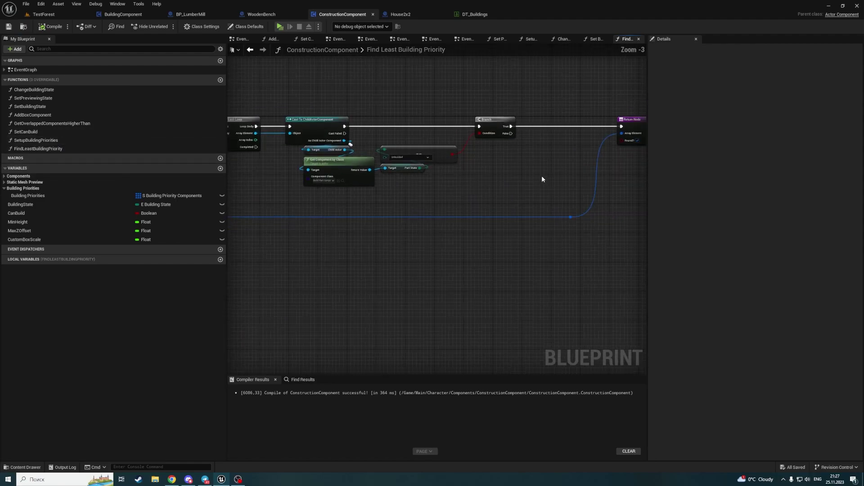
right_drag(541, 175, 348, 189)
click(433, 132)
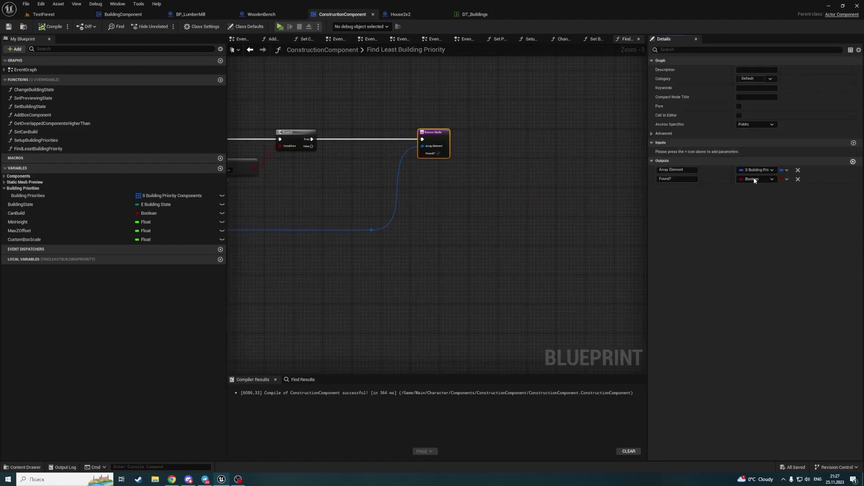
click(853, 161)
text(Index)
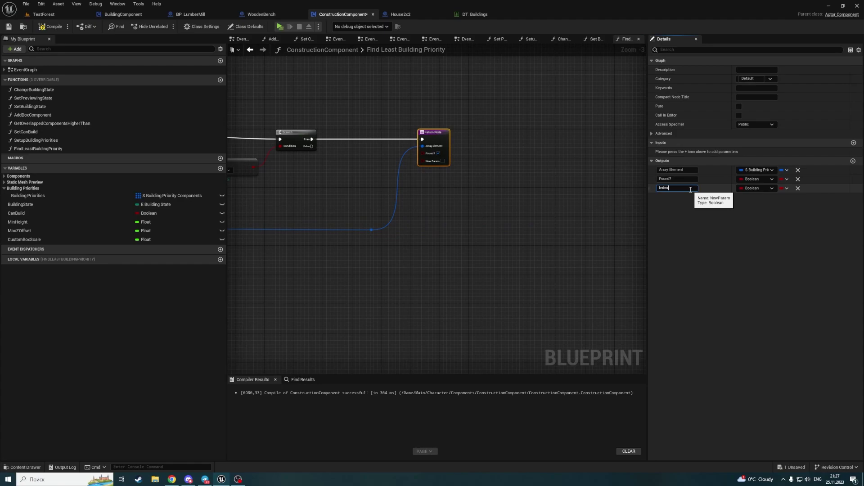
key(Return)
click(744, 187)
click(751, 224)
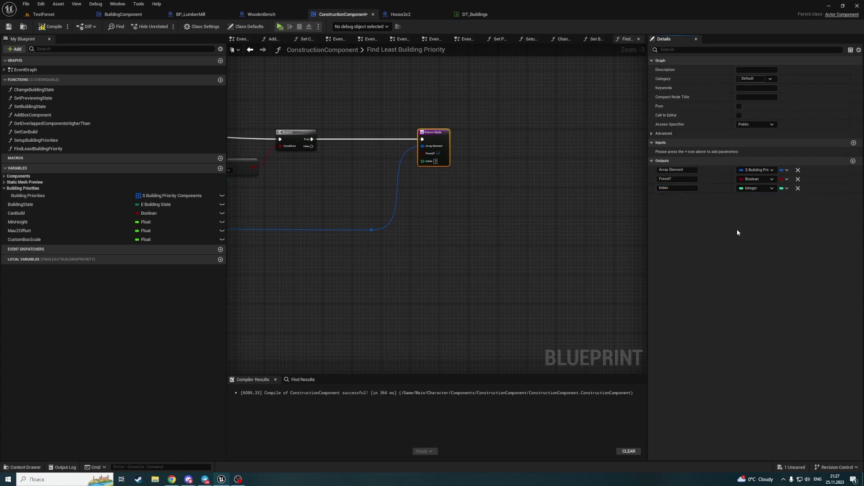
Wire the outer loop's Array Index to the returned Index through two reroute points
scroll(551, 197, down, 2)
scroll(528, 212, up, 2)
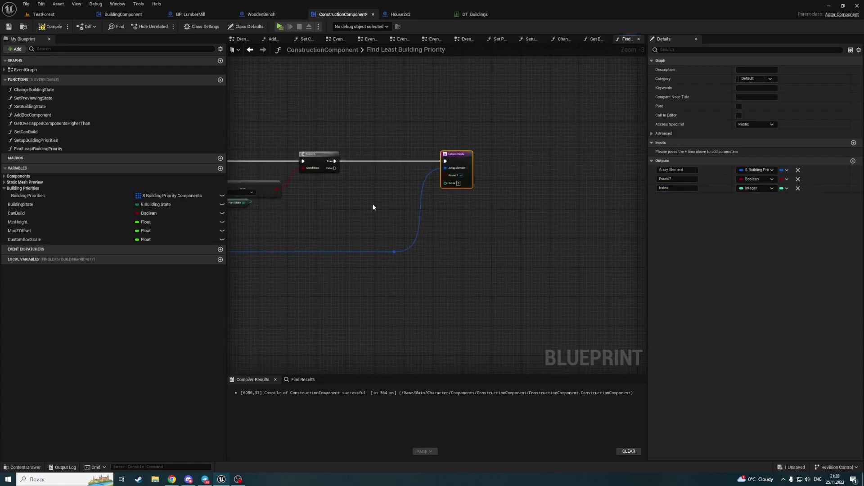
scroll(372, 204, up, 2)
mouse_move(385, 145)
mouse_down()
mouse_move(836, 127)
mouse_move(647, 216)
mouse_up()
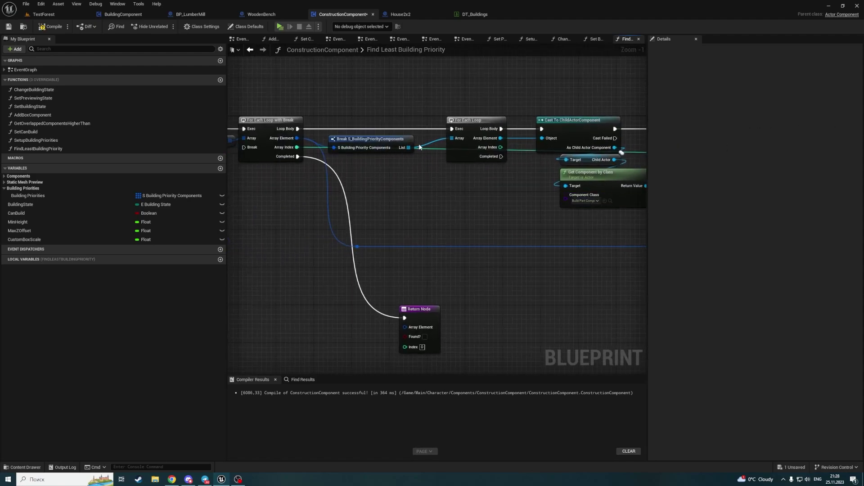
double_click(439, 150)
mouse_move(441, 151)
mouse_down()
mouse_move(353, 242)
mouse_move(363, 244)
mouse_up()
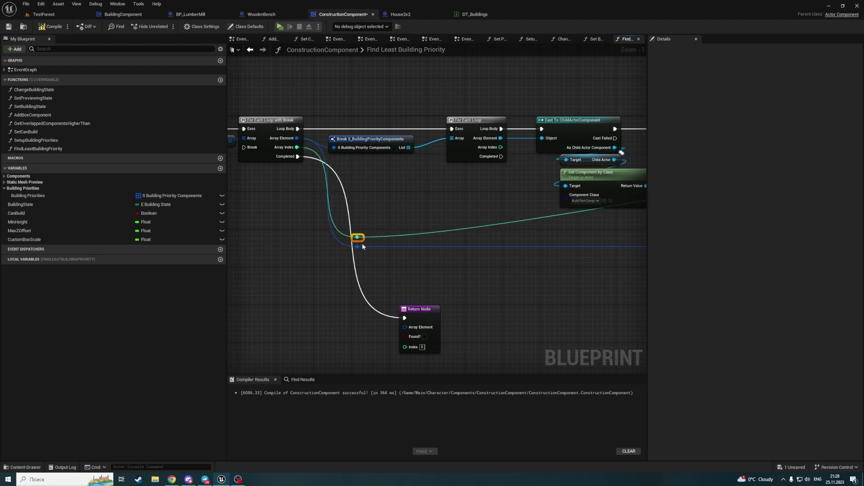
right_drag(456, 225, 147, 200)
double_click(488, 145)
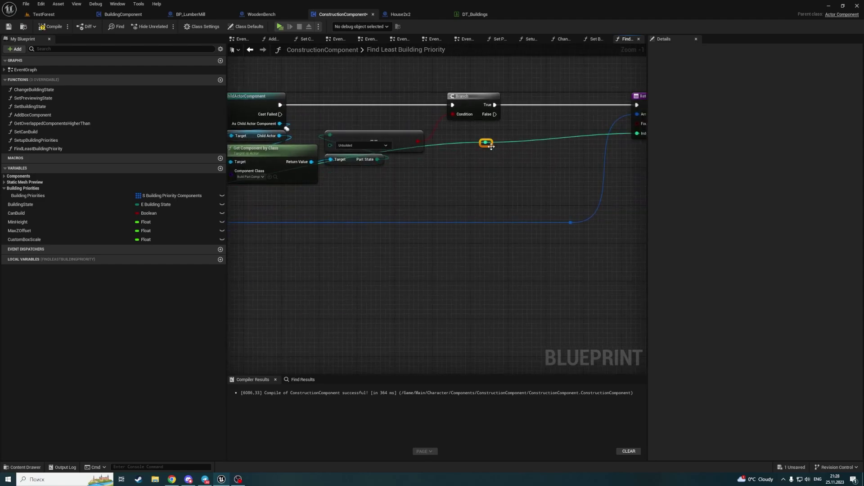
drag(491, 148, 575, 218)
right_drag(234, 252, 563, 248)
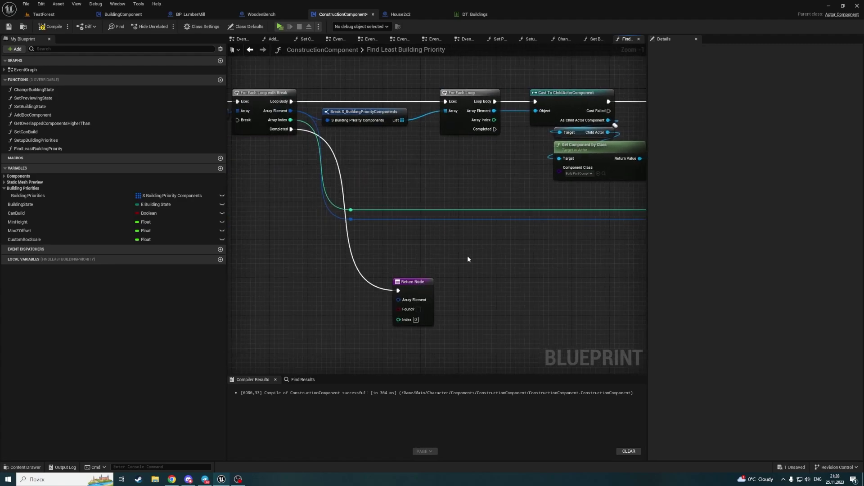
Set Index to -1 on the Completed Return Node and save
click(415, 320)
text(-1)
click(9, 27)
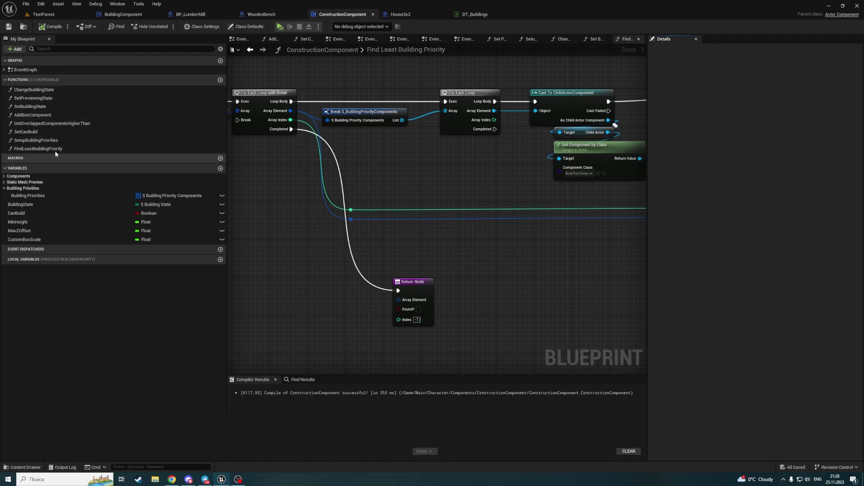
In Set Building State, add a Branch on Found? after the Find Least Building Priority call
double_click(55, 106)
right_drag(479, 173, 397, 167)
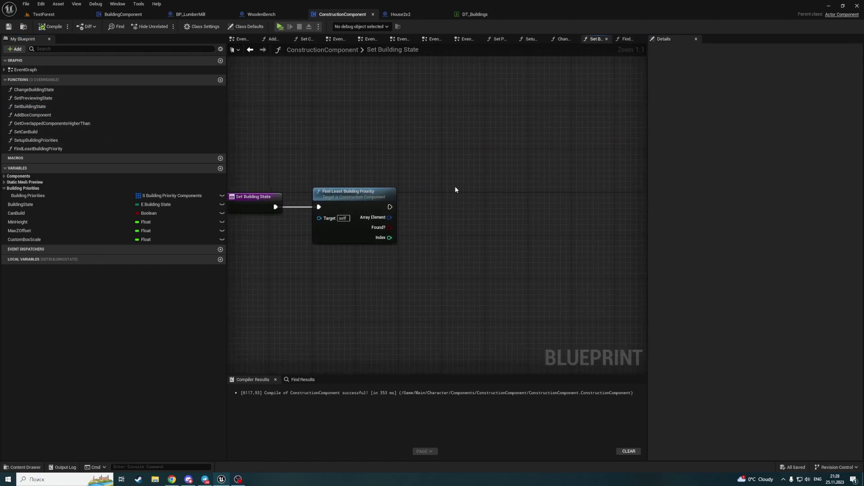
click(443, 201)
mouse_move(390, 228)
mouse_down()
mouse_move(440, 203)
mouse_move(427, 207)
mouse_up()
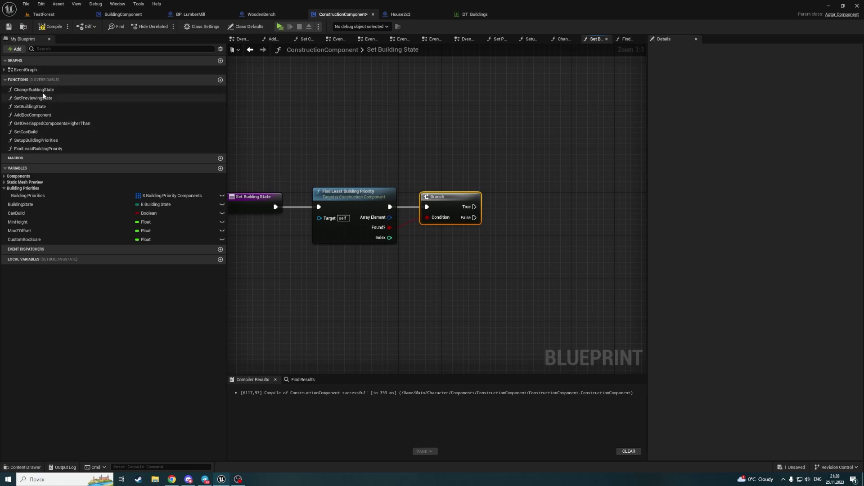
Place a Change Building State call with Builded below the Branch and wire it to its False output
drag(86, 91, 424, 215)
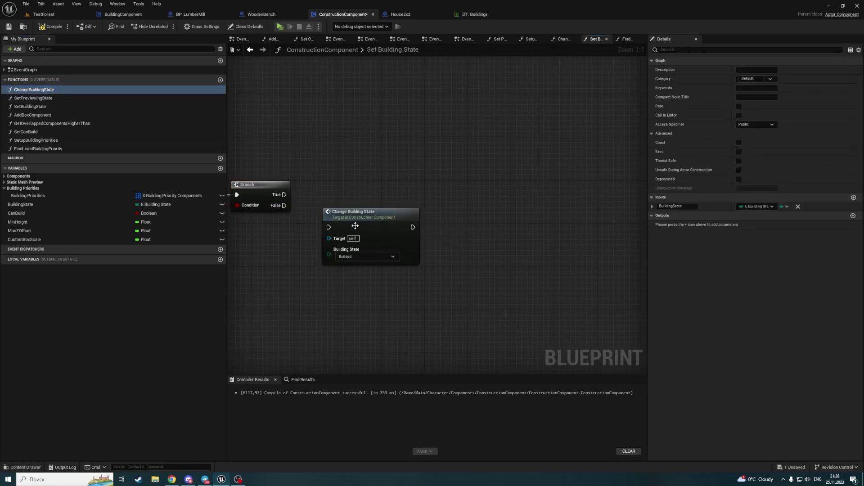
drag(351, 210, 343, 184)
mouse_move(284, 195)
mouse_down()
mouse_move(330, 203)
mouse_move(378, 190)
mouse_up()
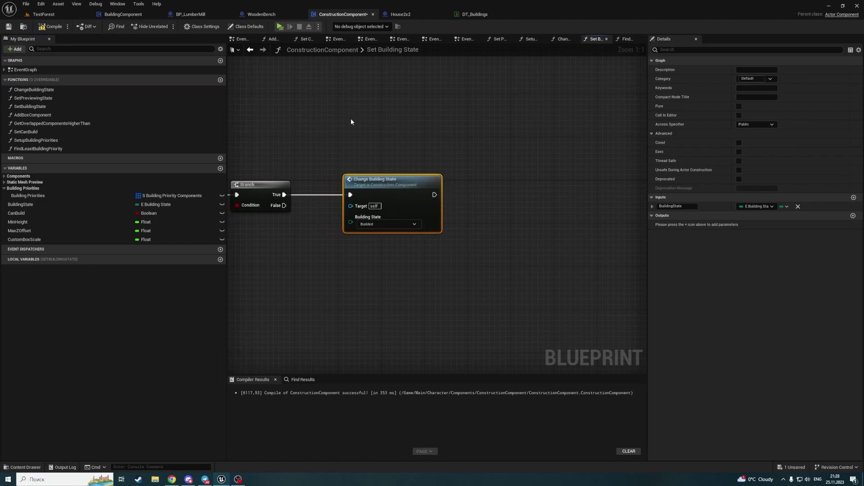
right_drag(423, 134, 459, 148)
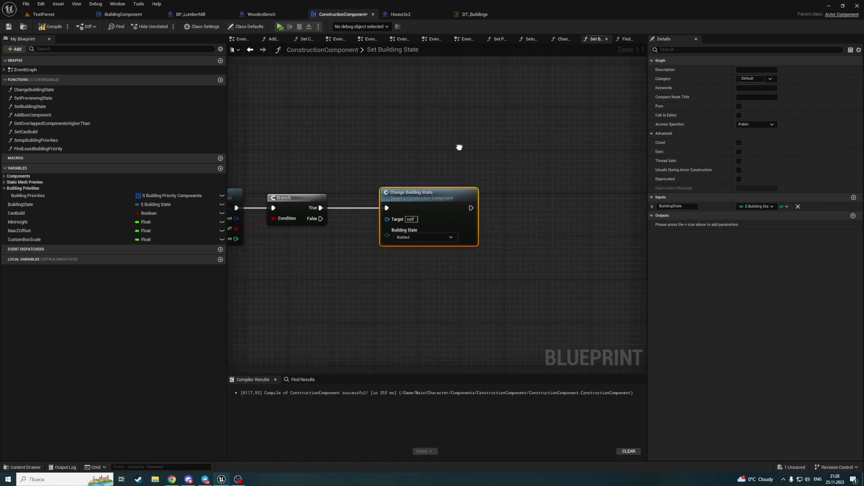
drag(433, 197, 417, 117)
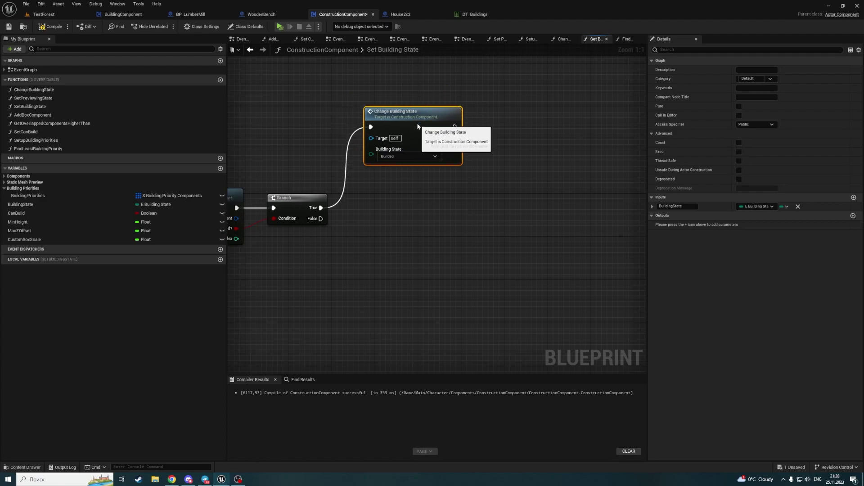
right_drag(293, 235, 387, 221)
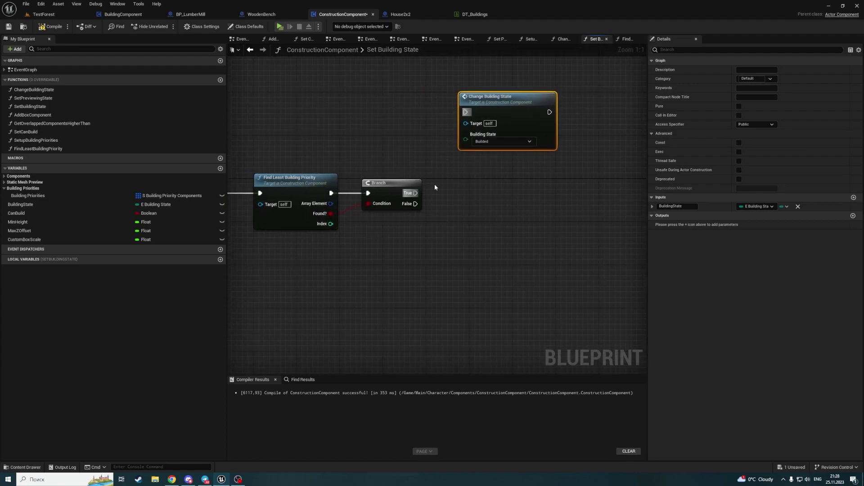
drag(491, 98, 485, 244)
mouse_move(416, 203)
mouse_down()
mouse_move(459, 258)
mouse_move(504, 249)
mouse_up()
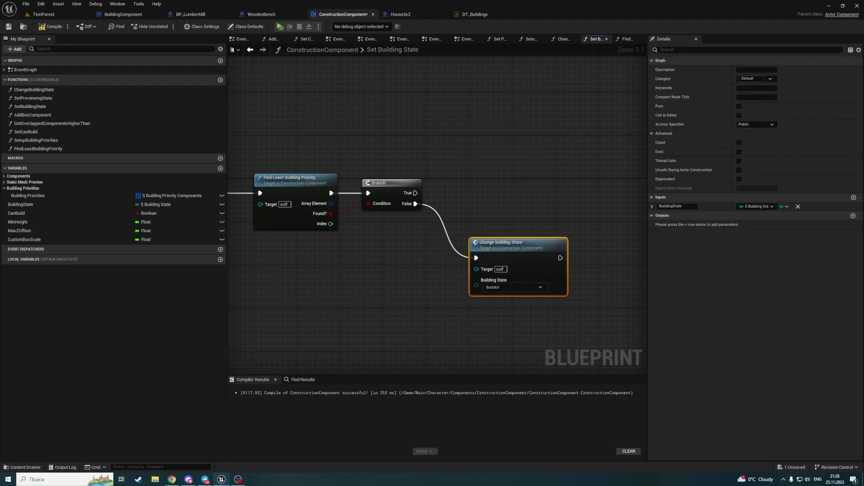
click(441, 213)
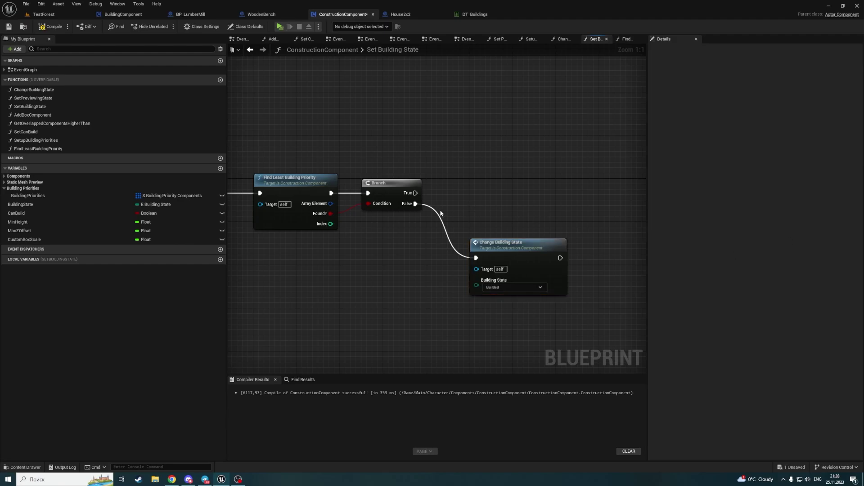
right_drag(487, 179, 475, 182)
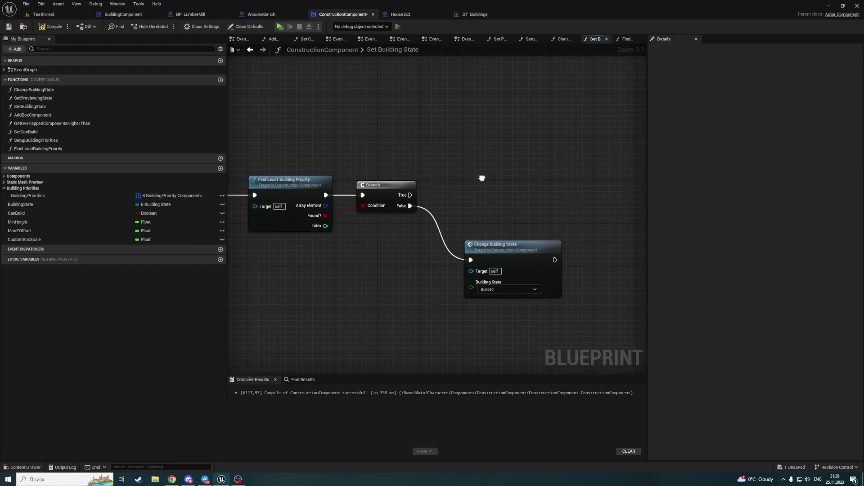
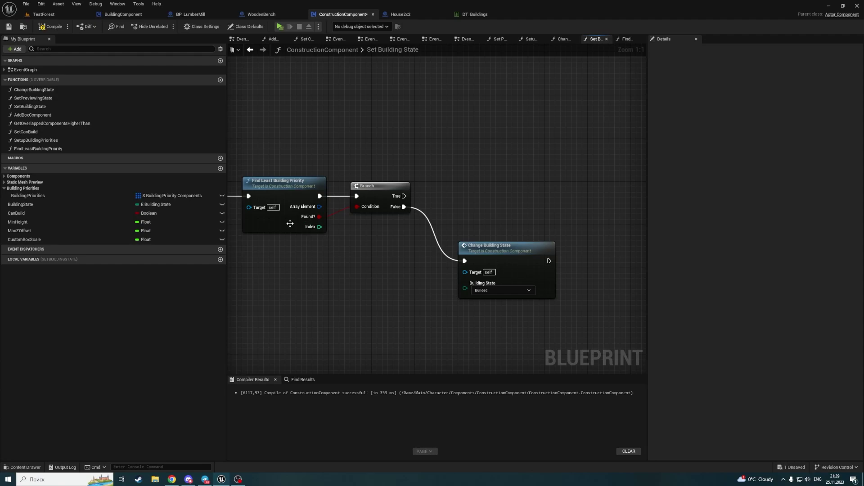
Add a new blueprint function, then quit the tray chat app to stop notifications
click(220, 79)
text(Hide)
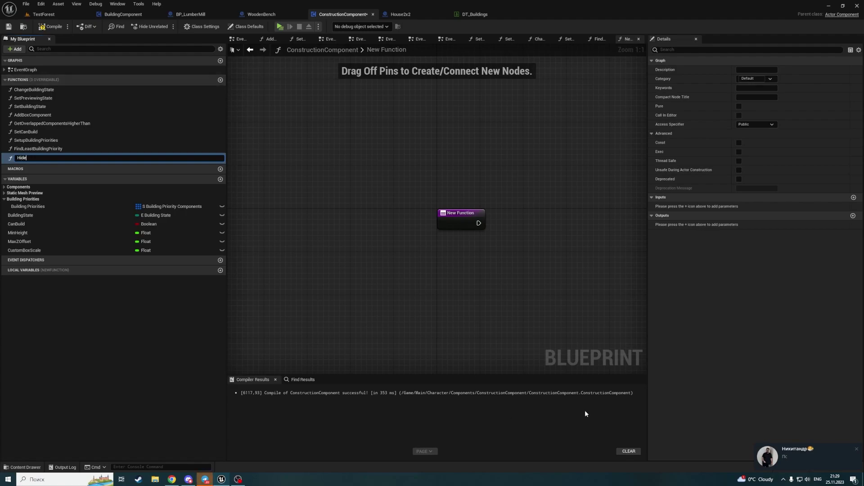
click(786, 479)
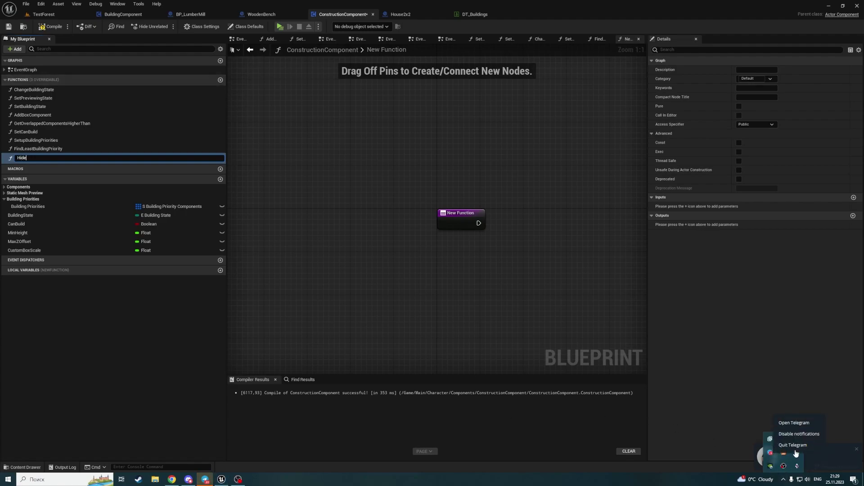
click(708, 360)
Name the new function HideComponentsWithPriorityHigherThan
click(34, 157)
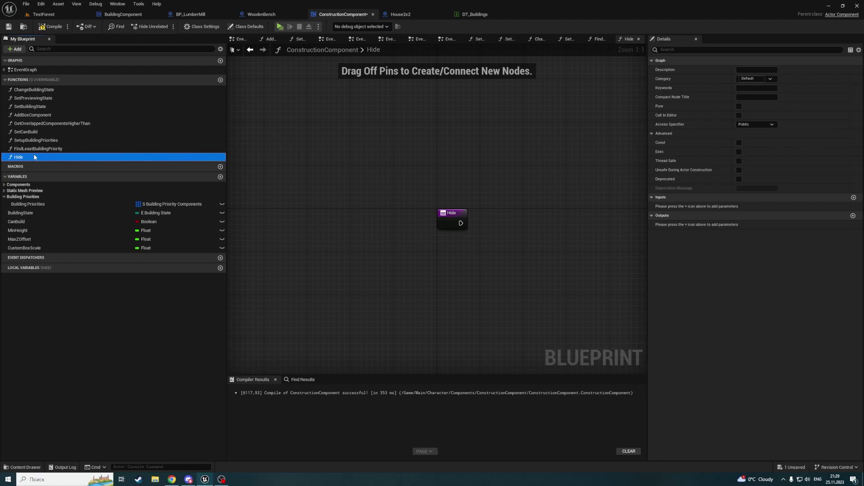
click(34, 153)
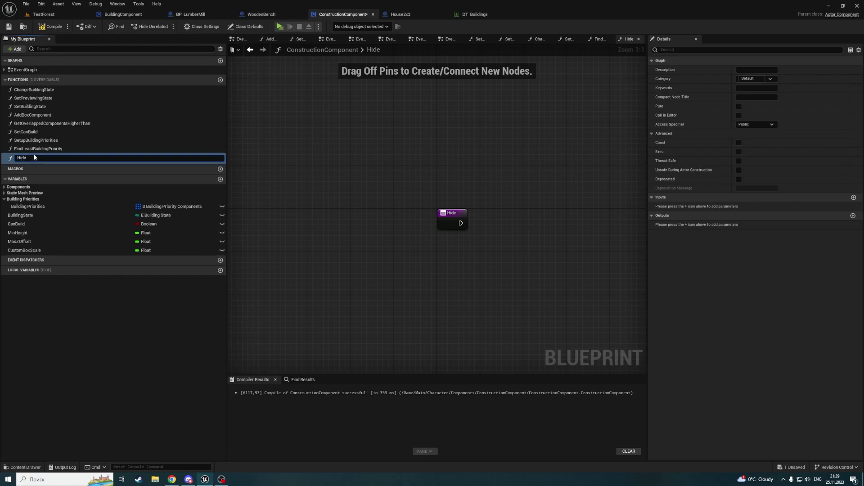
text(ComponentsWithPriorityHigherThan)
key(Return)
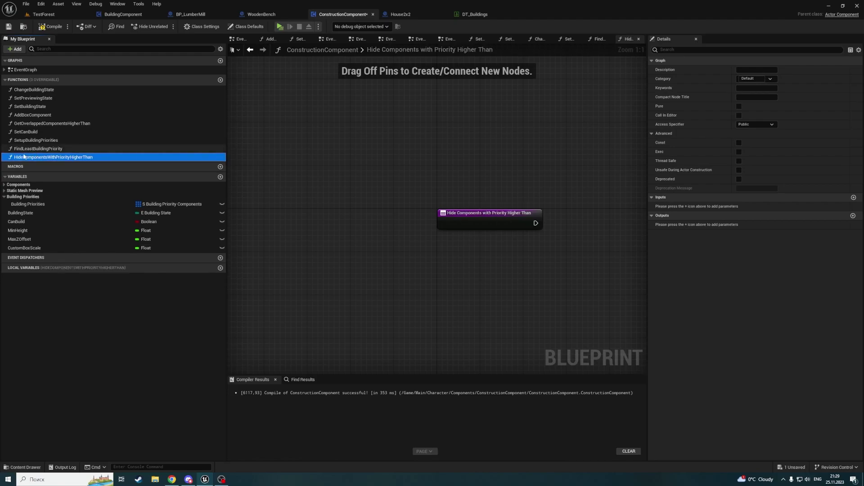
Add an integer input named Index to the function, then compile and save
click(853, 162)
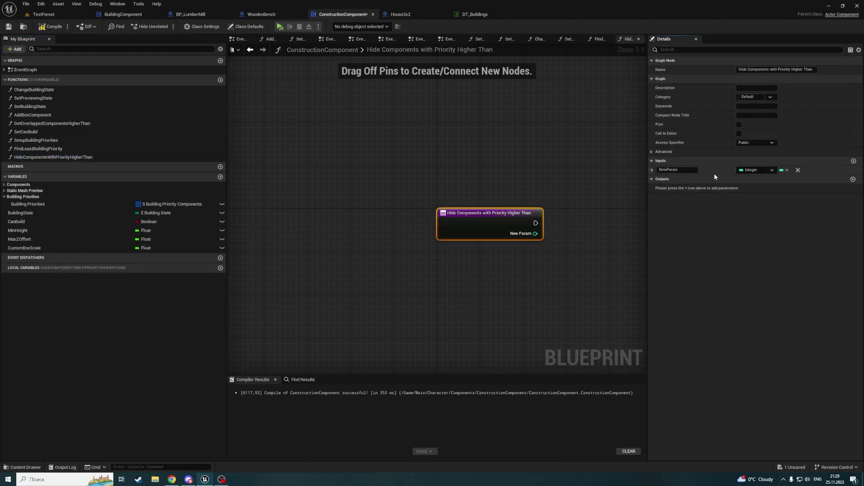
text(x)
key(Return)
click(8, 28)
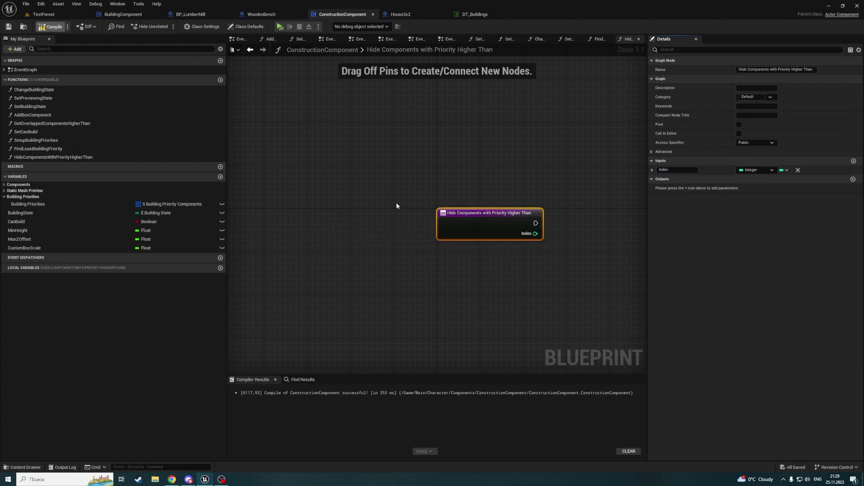
Place a Building Priorities getter in the function graph
click(7, 204)
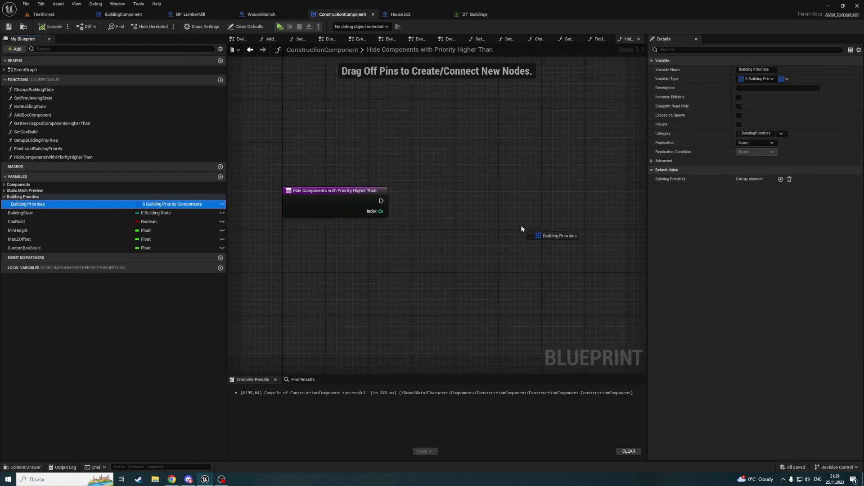
drag(333, 237, 447, 228)
click(356, 247)
text(for each)
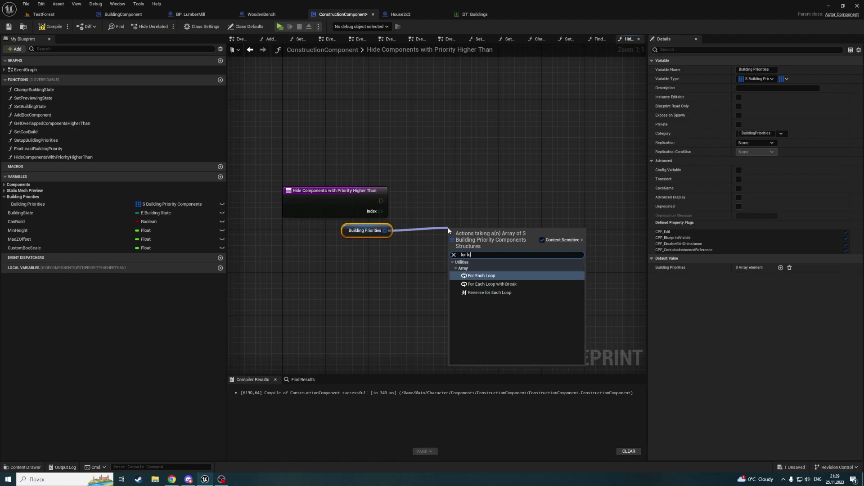
click(447, 228)
Add a For Loop fed by the function's execution, with Index as First Index
right_click(449, 232)
text(for loop)
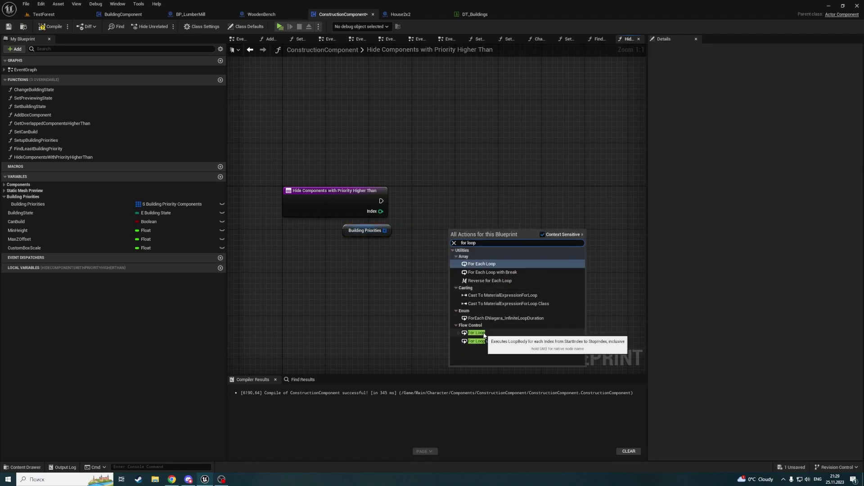
click(477, 333)
mouse_move(380, 201)
mouse_down()
mouse_move(450, 239)
mouse_move(478, 194)
mouse_up()
drag(381, 211, 465, 214)
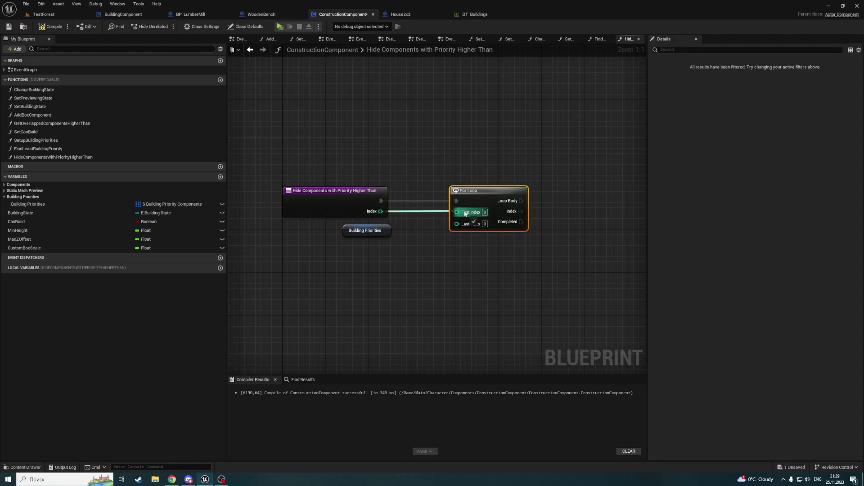
mouse_move(371, 234)
mouse_down()
mouse_move(324, 234)
mouse_move(369, 239)
mouse_up()
Set the loop's Last Index to Building Priorities Length minus 1, then compile and save
text(coun)
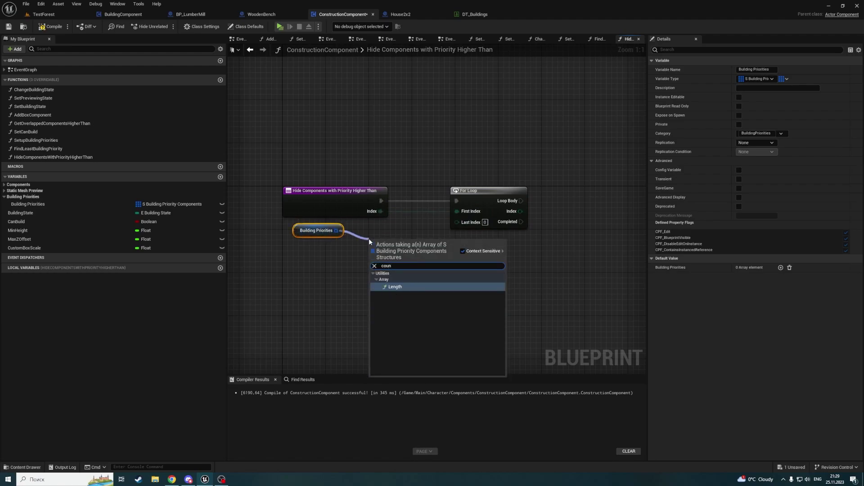
key(Return)
mouse_move(446, 254)
mouse_down()
mouse_move(367, 254)
mouse_move(401, 252)
mouse_up()
text(-)
key(Return)
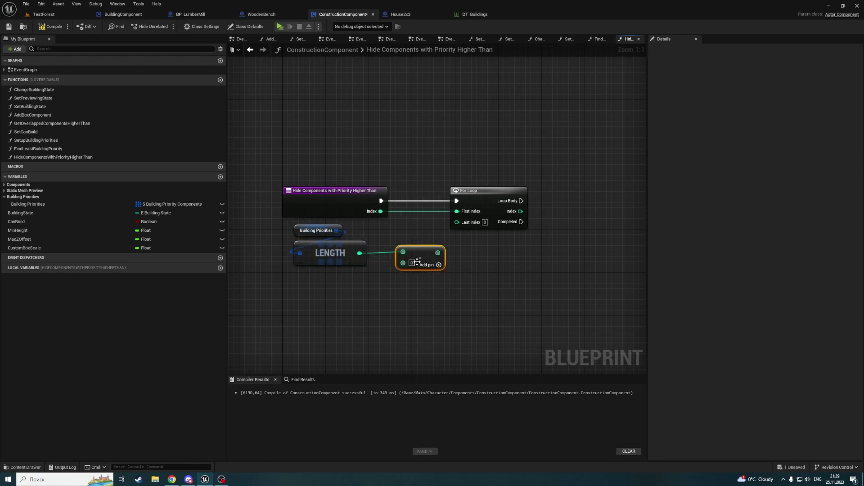
drag(438, 252, 457, 222)
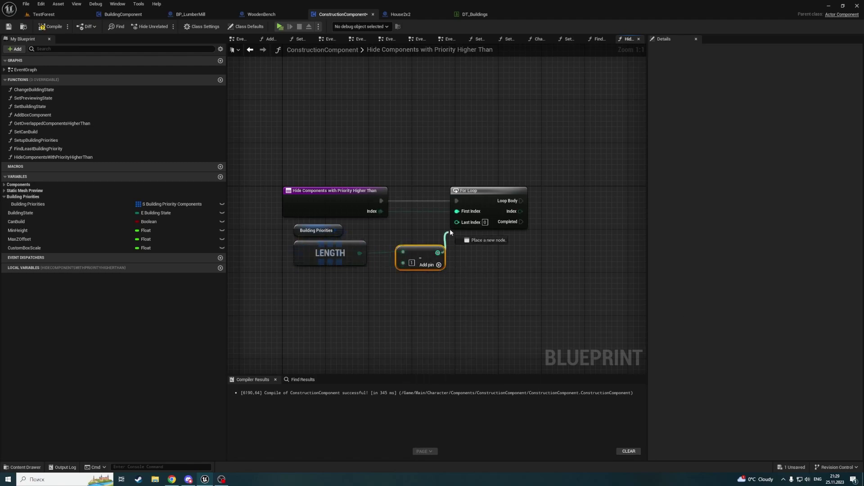
click(8, 27)
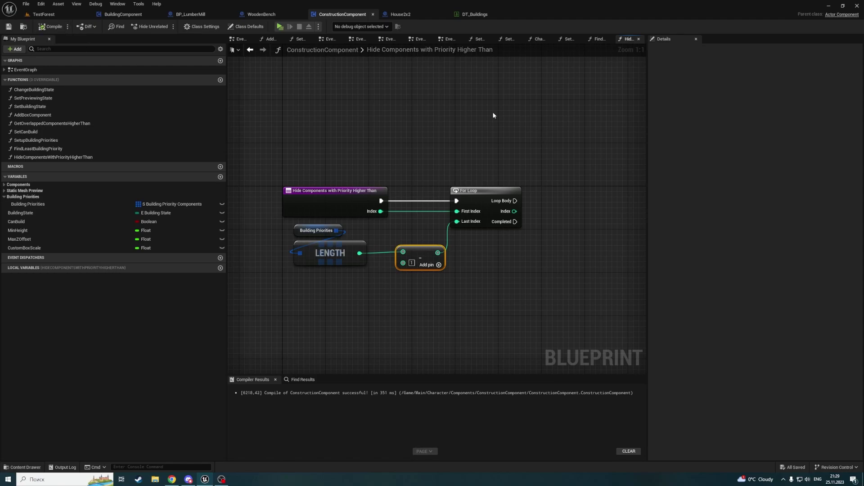
Add a second Building Priorities getter with a GET node reading the loop Index
right_drag(427, 236, 211, 239)
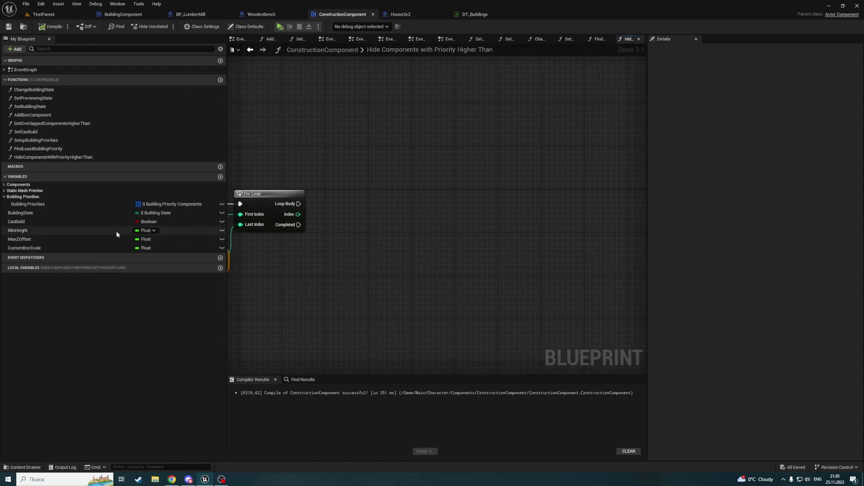
click(110, 204)
mouse_move(110, 207)
mouse_down()
mouse_move(266, 248)
mouse_move(346, 228)
mouse_up()
click(312, 256)
text(get)
click(386, 299)
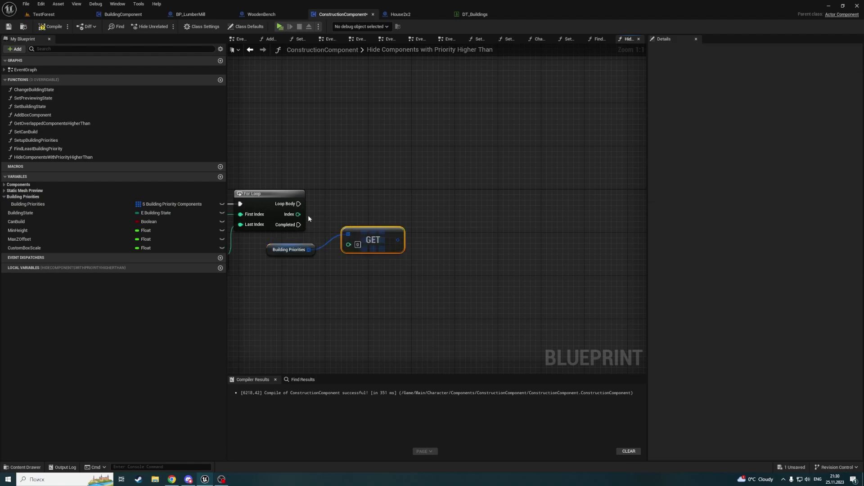
mouse_move(298, 214)
mouse_down()
mouse_move(361, 253)
mouse_move(358, 244)
mouse_up()
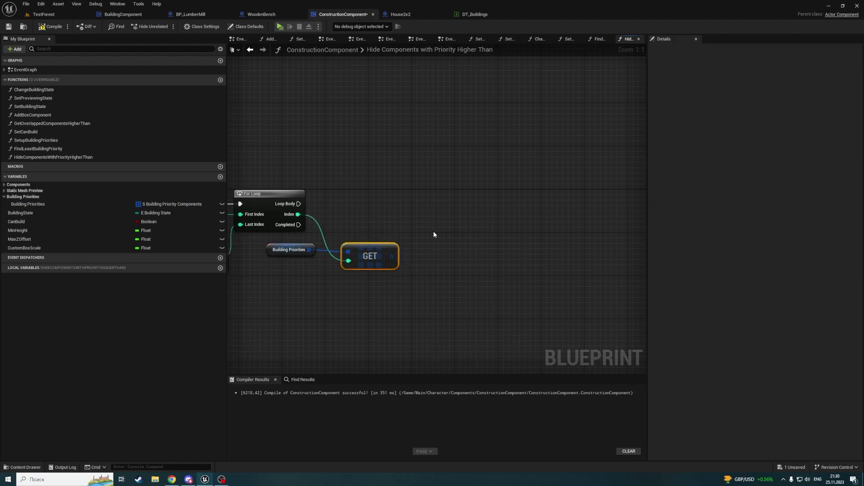
drag(276, 254, 352, 237)
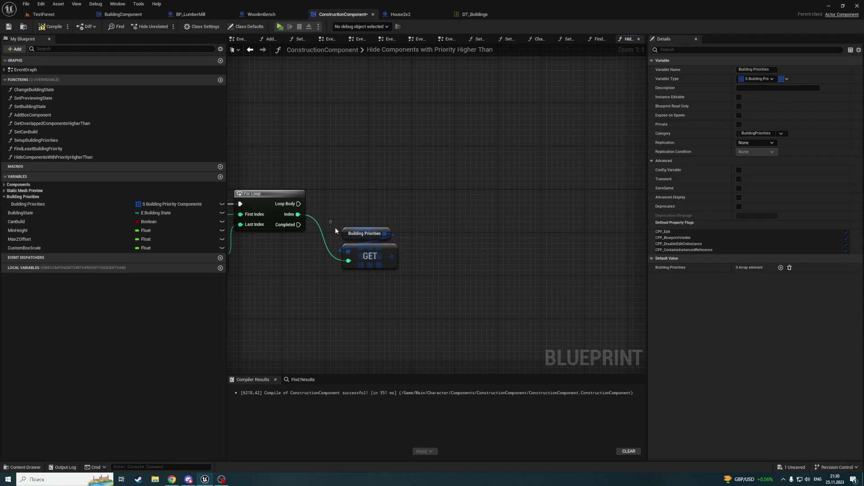
drag(366, 267, 361, 277)
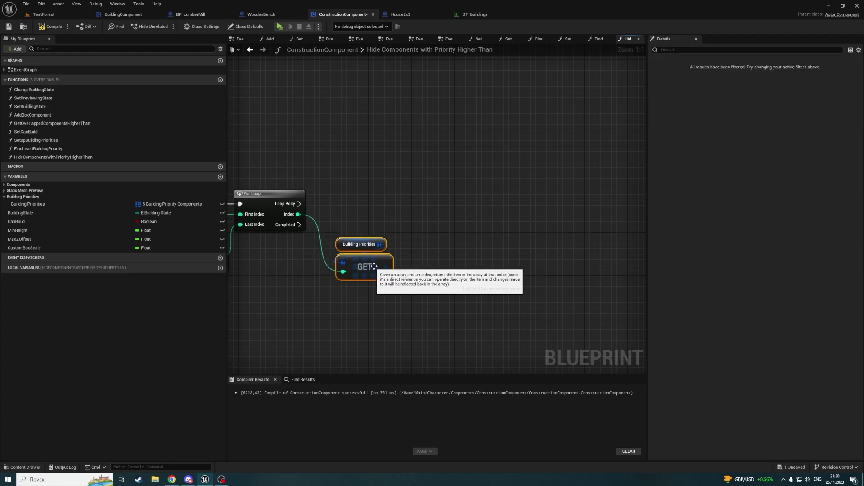
click(415, 238)
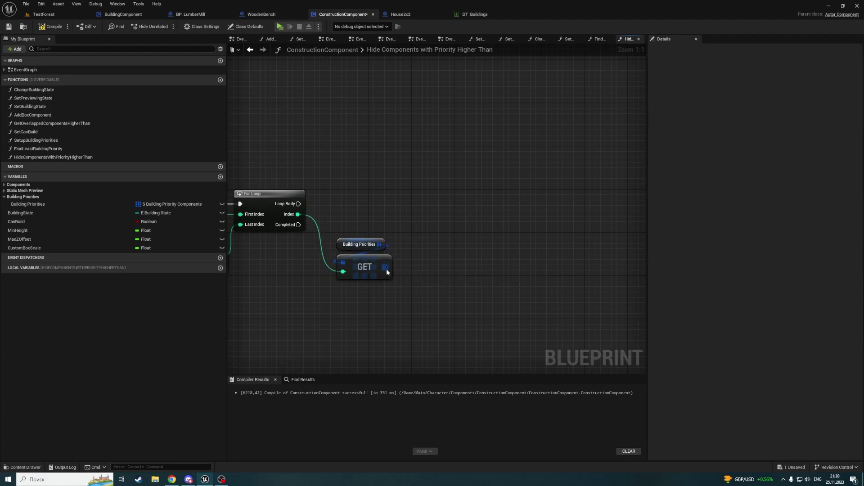
Search actions for the GET element output (get, array, list) without adding a node
drag(387, 269, 435, 220)
text(get)
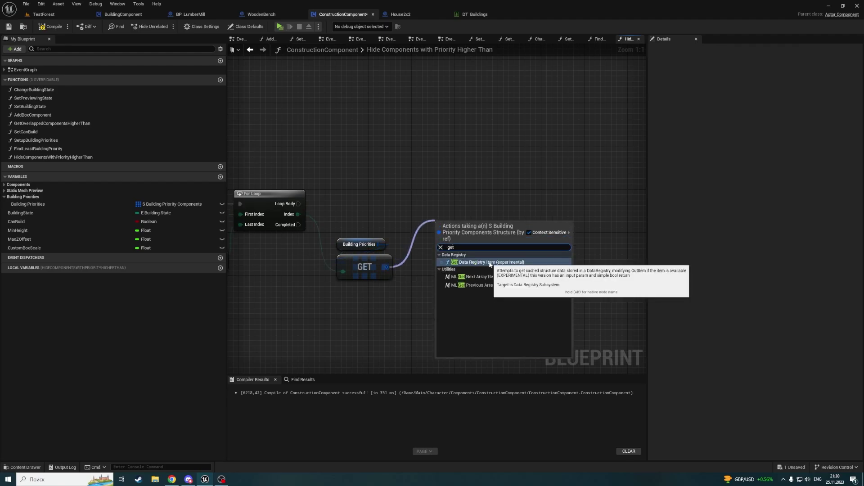
key(BackSpace)
key(BackSpace)
key(BackSpace)
text(arra)
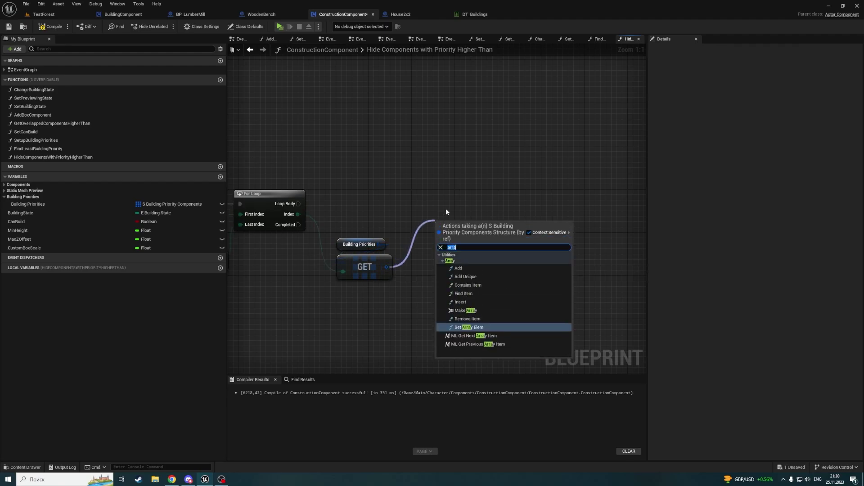
text(arra)
key(BackSpace)
key(BackSpace)
key(BackSpace)
text(list)
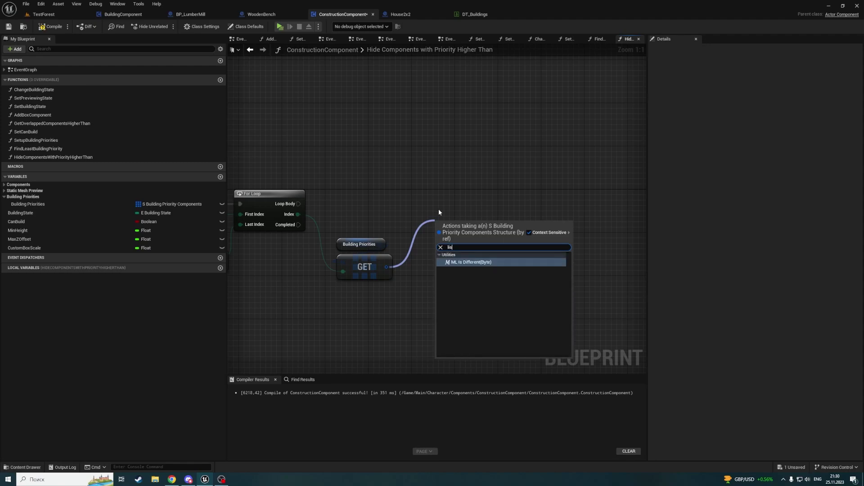
right_drag(440, 205, 505, 169)
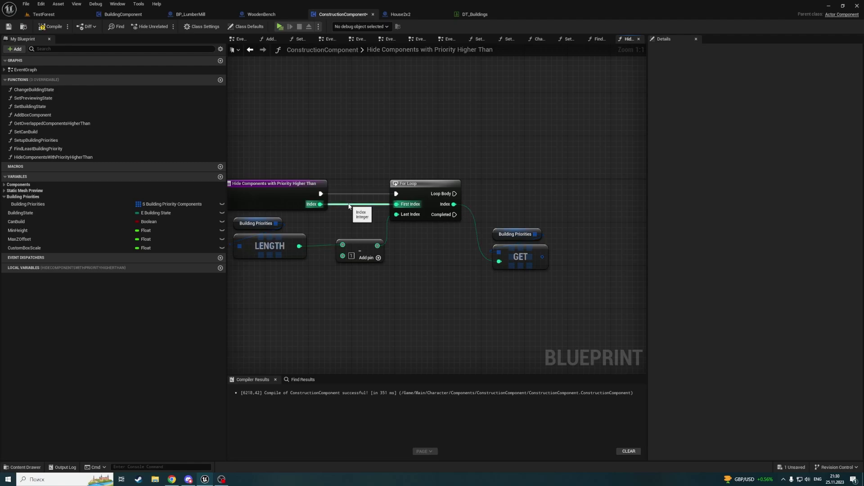
Insert an Add node so First Index becomes Index + 1, then compile and save
ctrl+drag(397, 204, 363, 207)
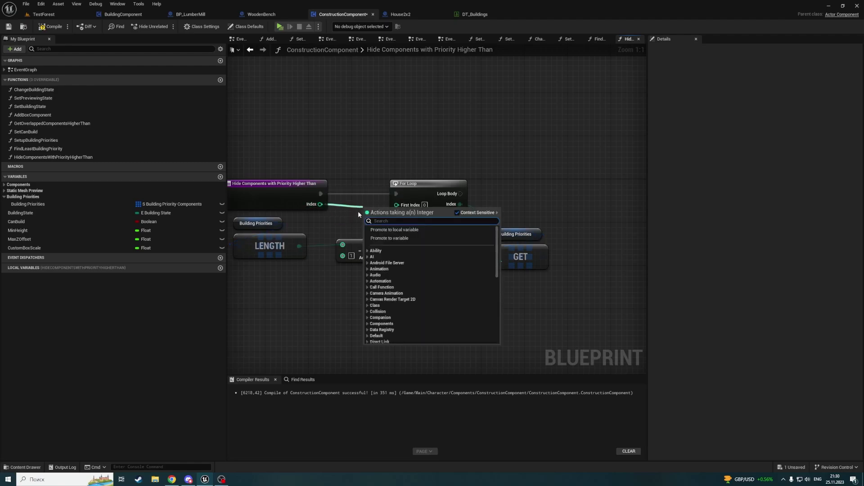
text(+)
click(384, 263)
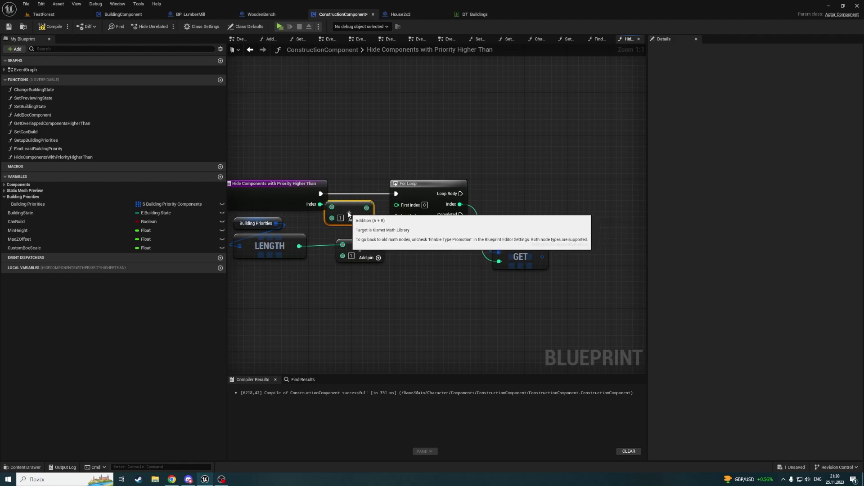
drag(377, 207, 397, 204)
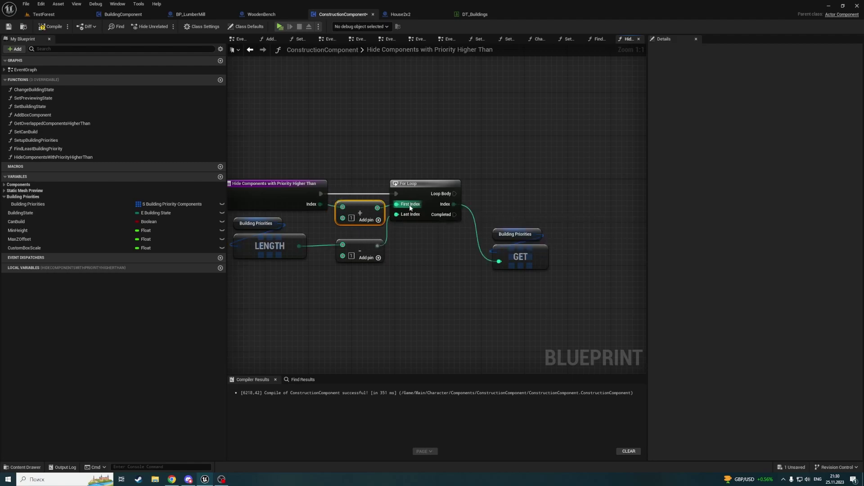
click(8, 28)
Insert a Branch node ahead of the For Loop and rearrange the nodes around it
right_drag(431, 161, 400, 129)
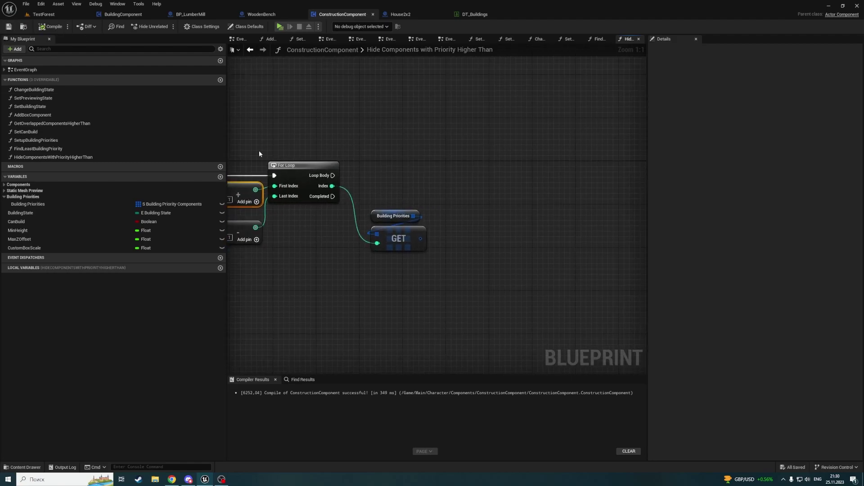
drag(400, 128, 520, 243)
drag(392, 151, 536, 151)
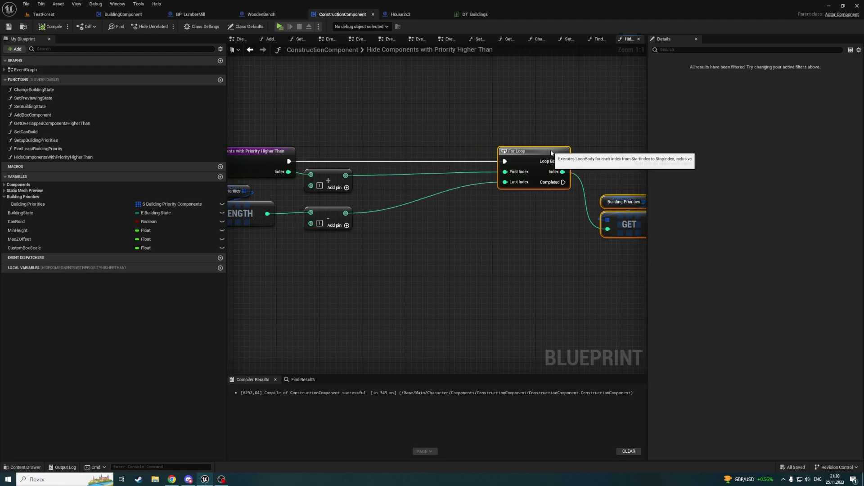
drag(336, 169, 396, 169)
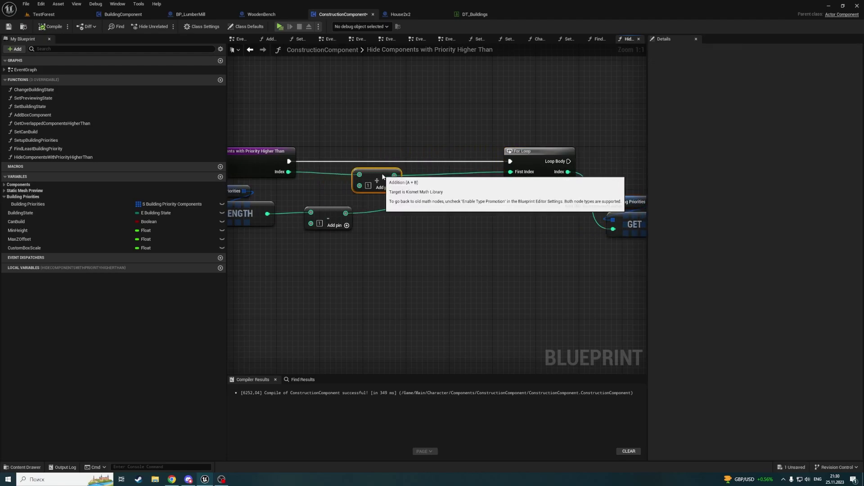
right_click(332, 192)
click(324, 158)
click(334, 147)
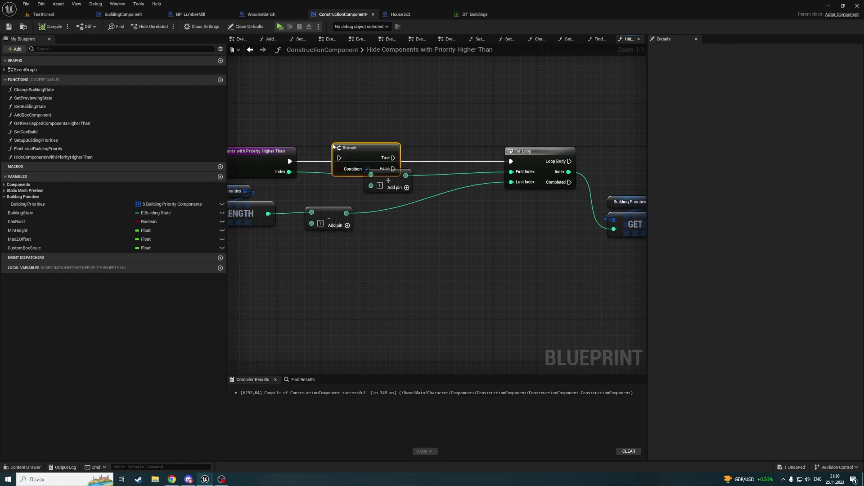
drag(290, 161, 339, 157)
drag(398, 186, 447, 186)
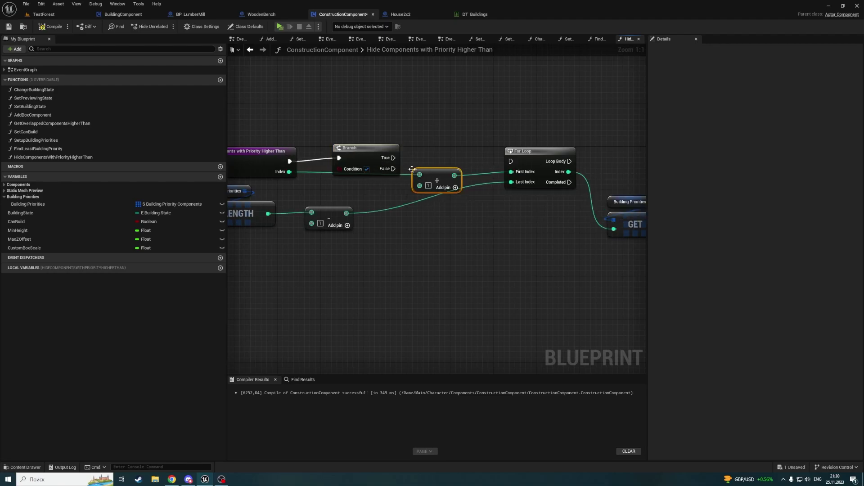
drag(364, 151, 358, 154)
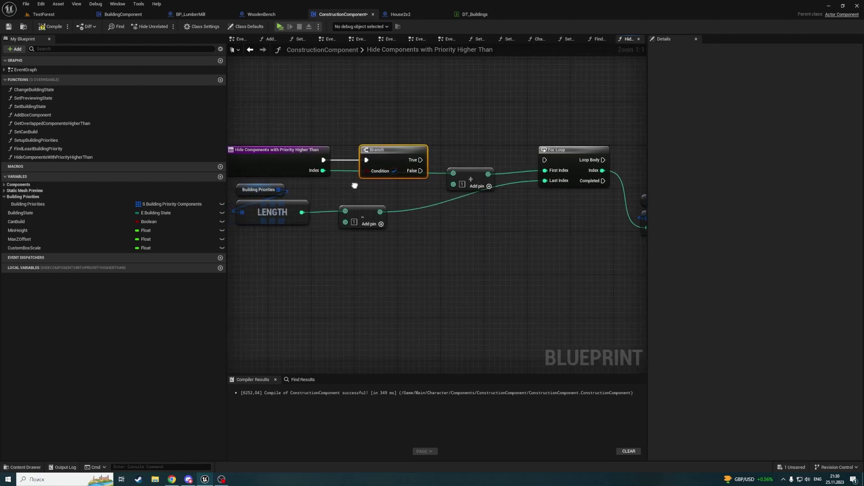
right_drag(433, 176, 479, 176)
drag(388, 151, 373, 151)
mouse_move(479, 176)
mouse_down()
mouse_move(367, 197)
mouse_move(435, 177)
mouse_up()
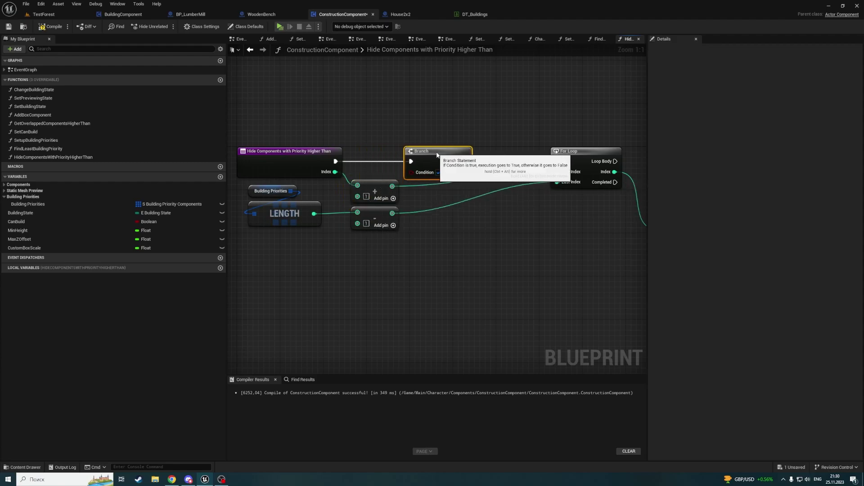
Add a less-than check of Index + 1 against length minus one, then compile and save
text(<)
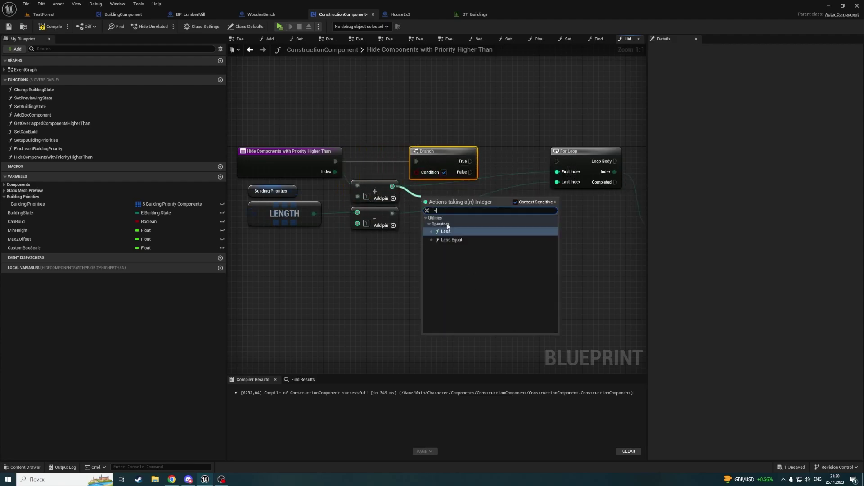
key(Return)
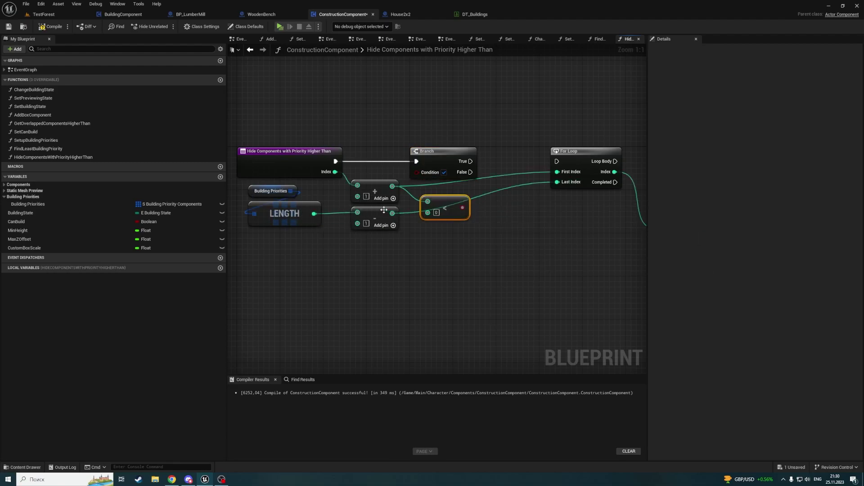
mouse_move(392, 213)
mouse_down()
mouse_move(427, 213)
mouse_move(440, 171)
mouse_move(557, 161)
mouse_up()
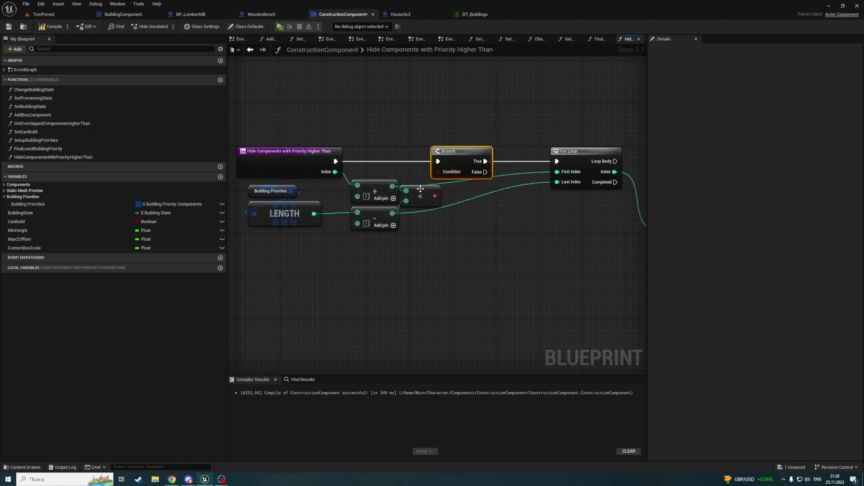
right_drag(587, 171, 487, 164)
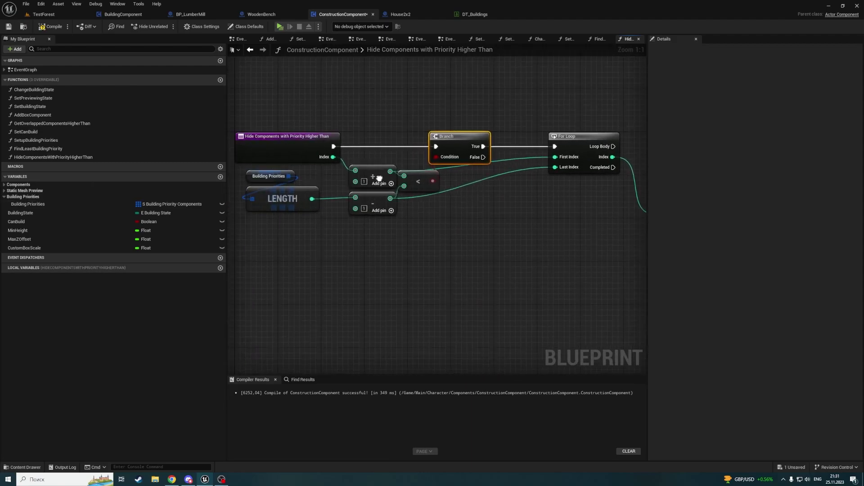
right_drag(319, 192, 437, 185)
click(8, 26)
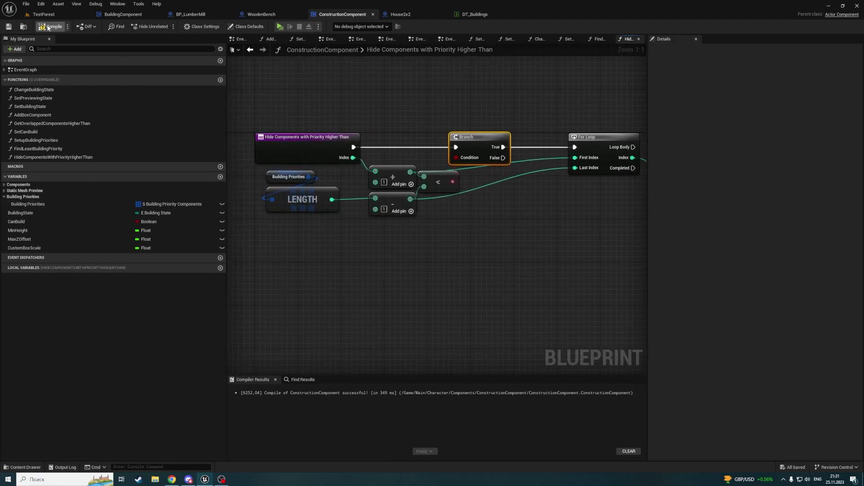
click(51, 26)
right_drag(531, 188, 308, 194)
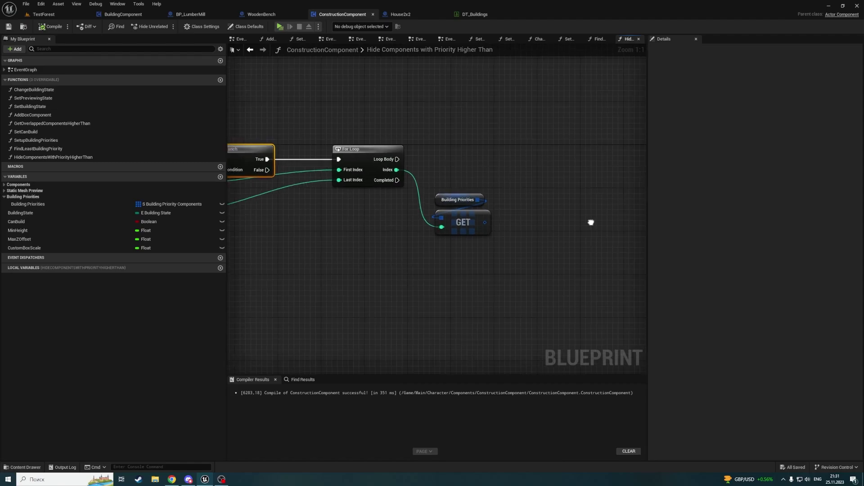
right_drag(590, 222, 472, 232)
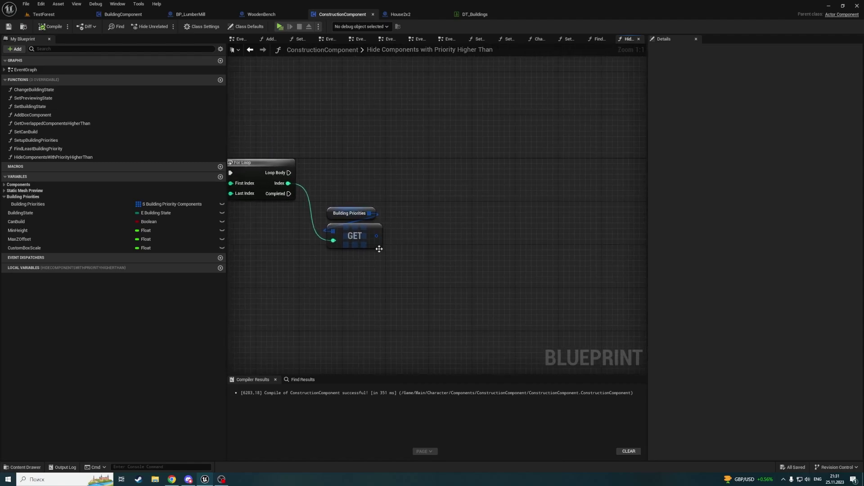
Break each GET entry into S_BuildingPriorityComponents and run a For Each Loop over its List inside the loop body
drag(377, 236, 452, 209)
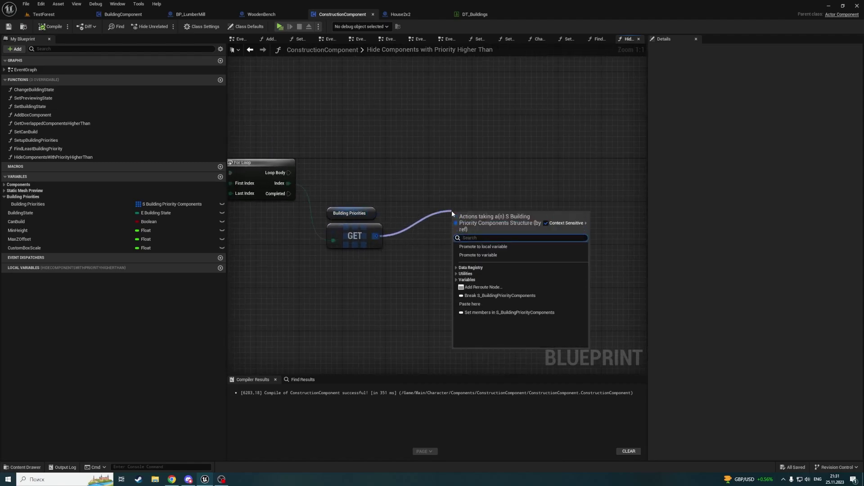
text(get)
key(ctrl+a)
text(b)
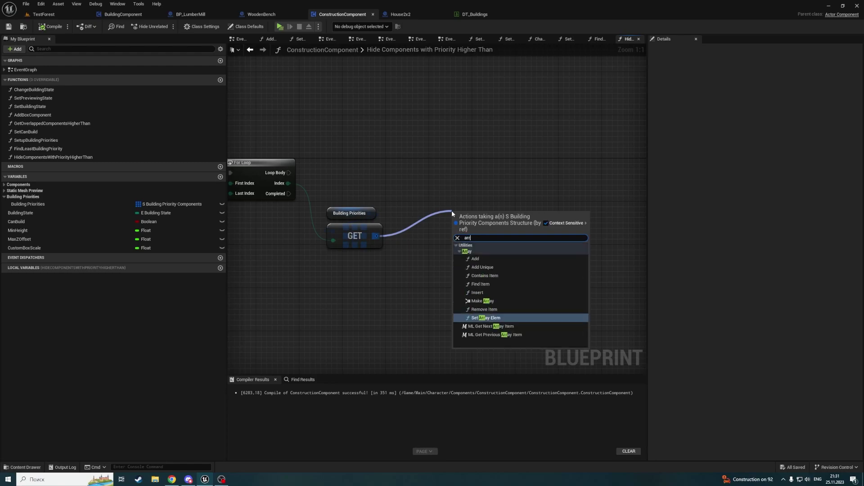
text(re)
key(Return)
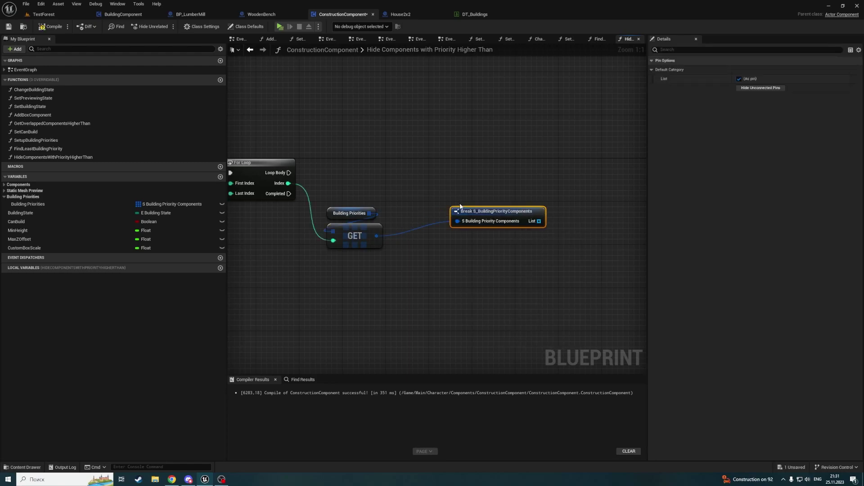
drag(476, 217, 409, 230)
drag(473, 237, 536, 198)
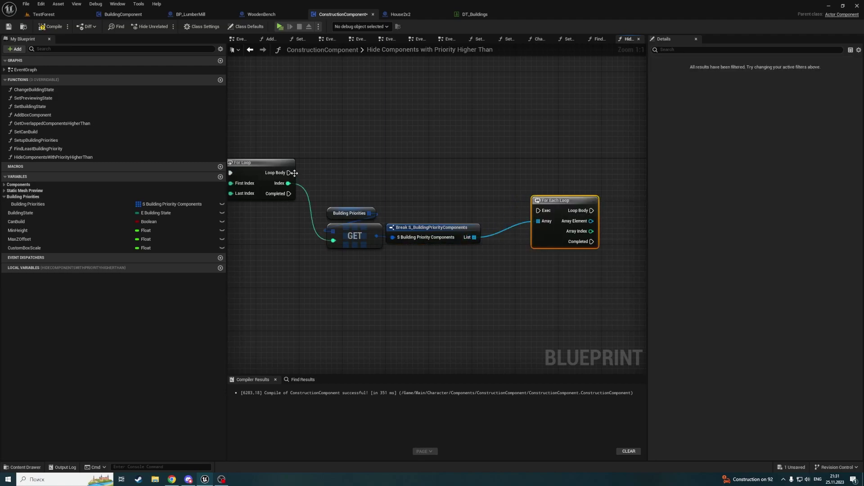
mouse_move(289, 173)
mouse_down()
mouse_move(539, 211)
mouse_move(549, 166)
mouse_up()
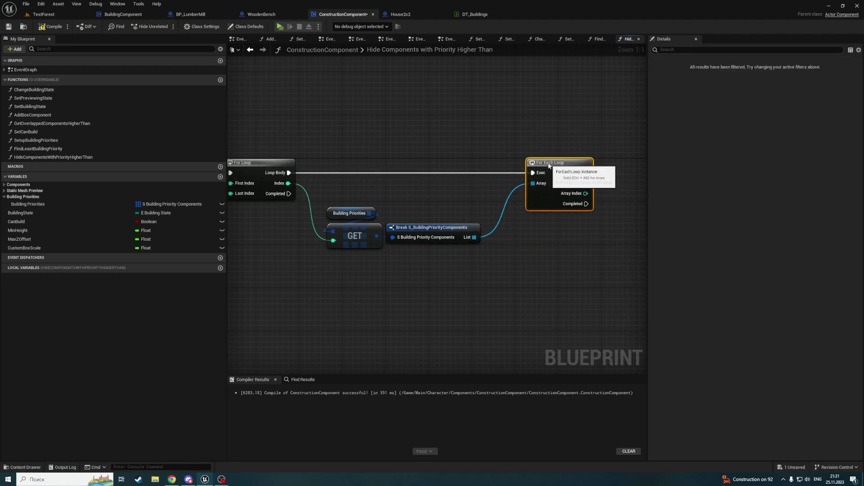
right_drag(550, 166, 421, 161)
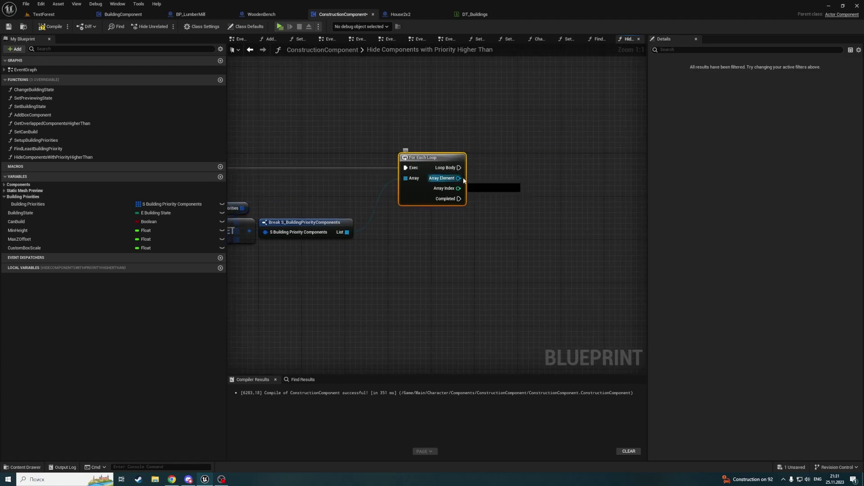
Cast each List element to ChildActorComponent
drag(458, 177, 517, 177)
text(set h)
text(idde)
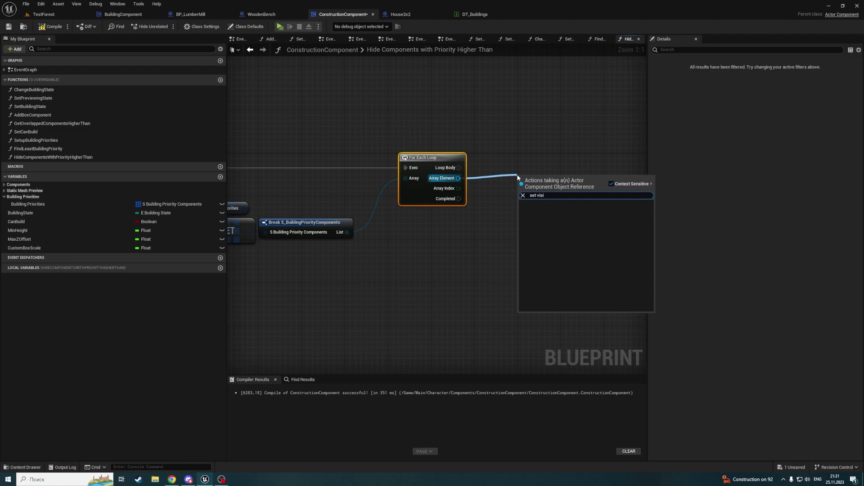
key(BackSpace)
key(BackSpace)
key(BackSpace)
text(v)
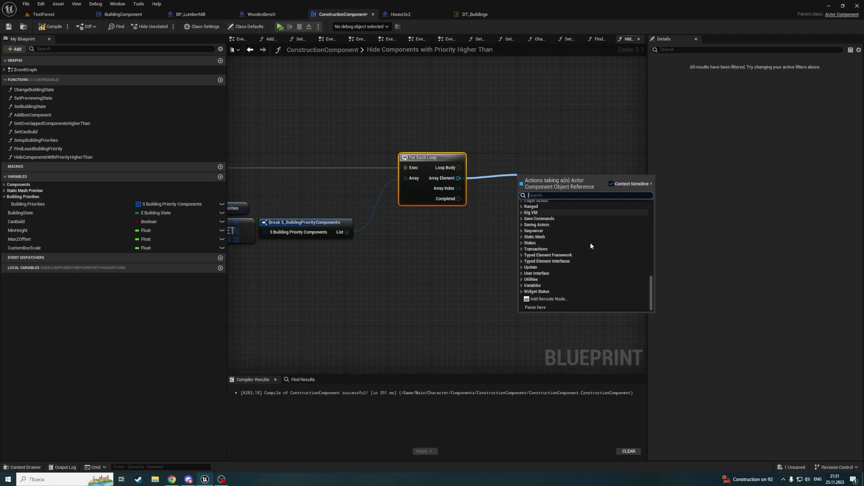
key(BackSpace)
text(divi)
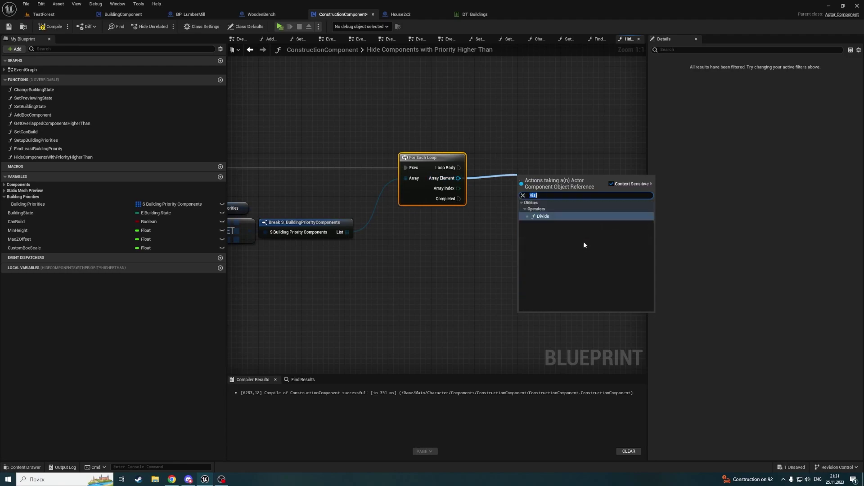
text(hidd)
key(Escape)
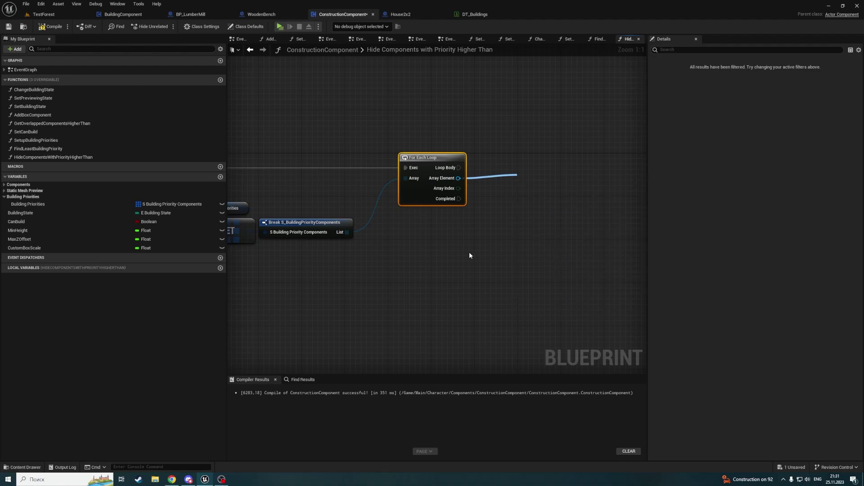
drag(458, 178, 549, 183)
text(cast to)
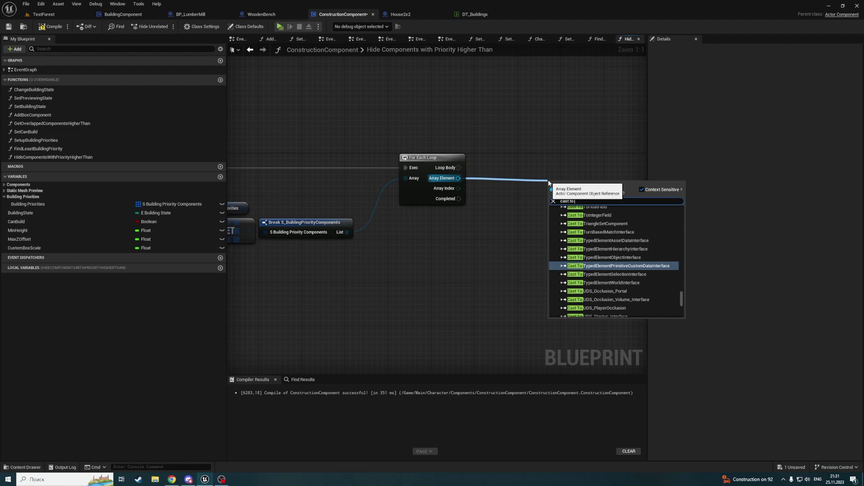
text(child)
key(Return)
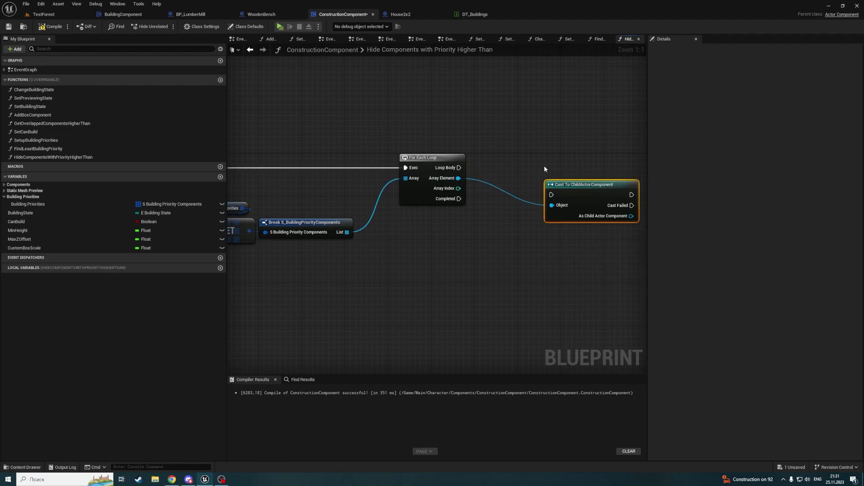
Run the cast each iteration into a Set Visibility node with New Visibility off, then compile
mouse_move(459, 168)
mouse_down()
mouse_move(552, 194)
mouse_move(519, 158)
mouse_up()
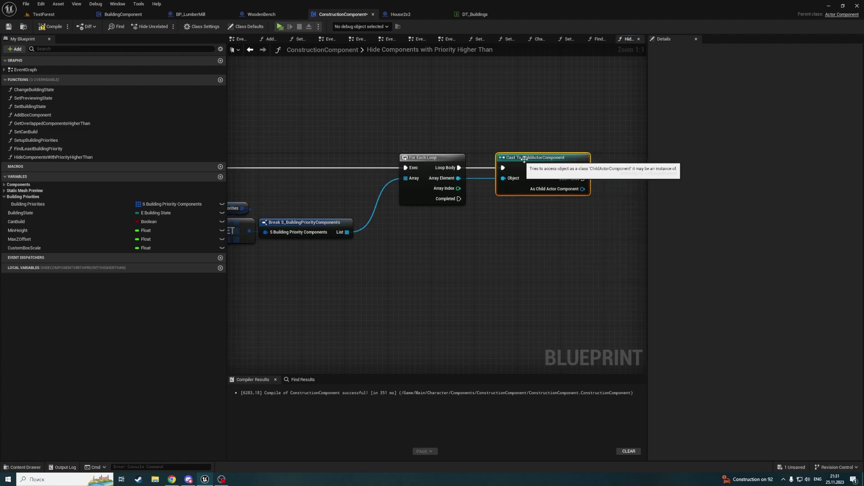
right_drag(575, 192, 438, 210)
drag(445, 207, 513, 201)
text(ser)
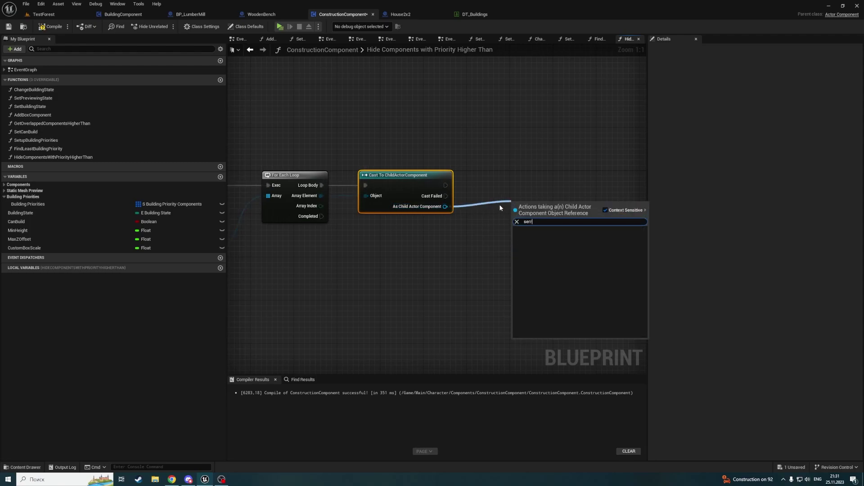
key(BackSpace)
text(t visi)
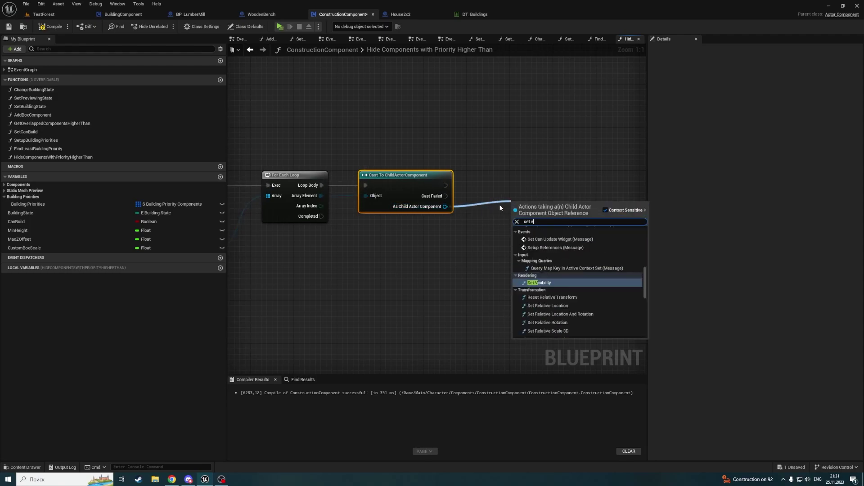
key(Return)
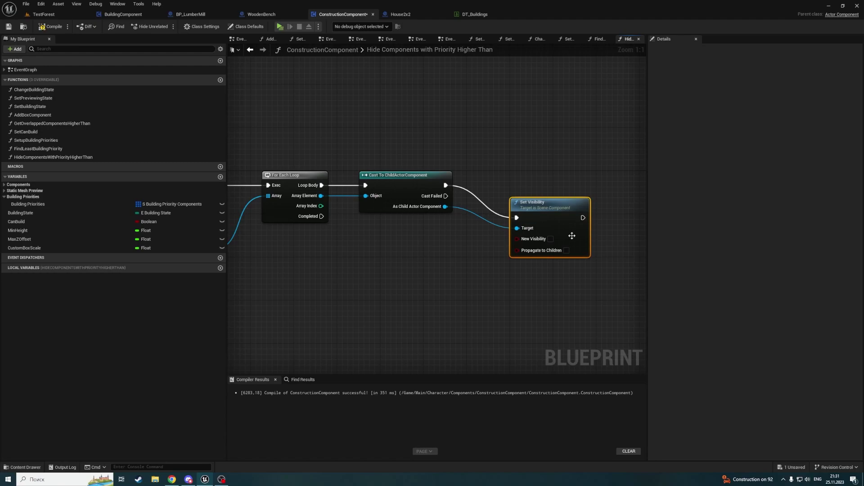
drag(552, 244, 556, 212)
click(551, 207)
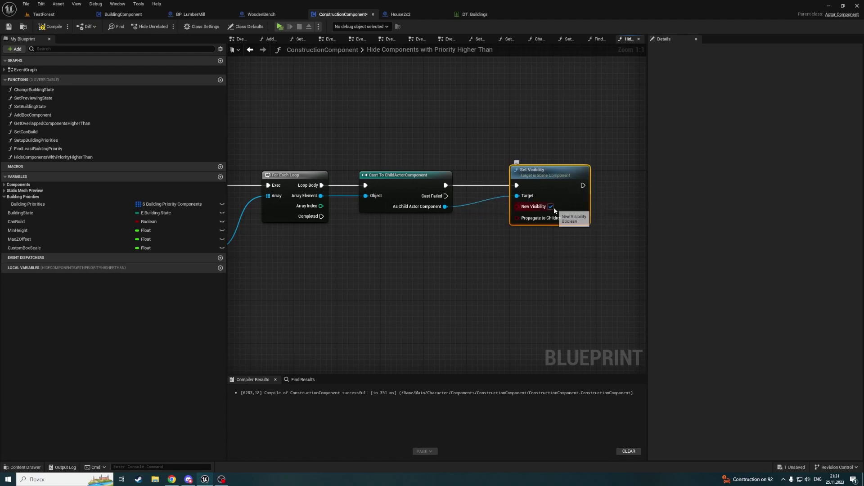
click(48, 28)
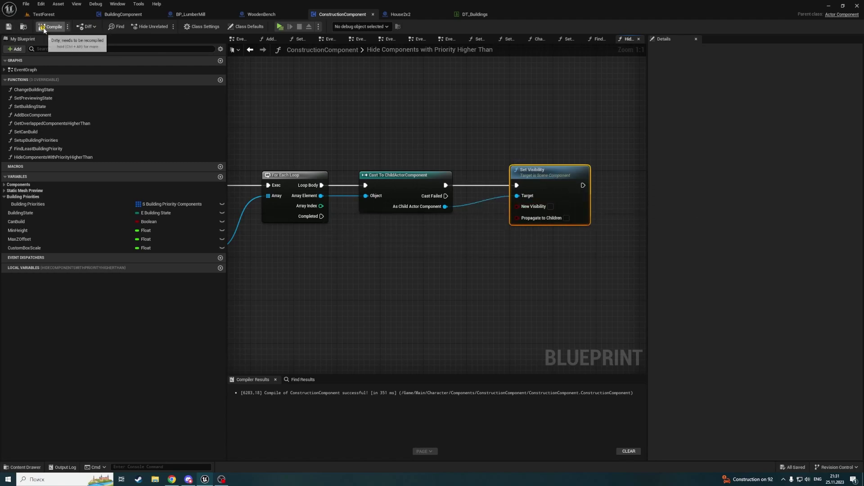
scroll(387, 128, down, 3)
In Set Building State, chain a Hide Components with Priority Higher Than call after Change Building State
scroll(387, 128, up, 3)
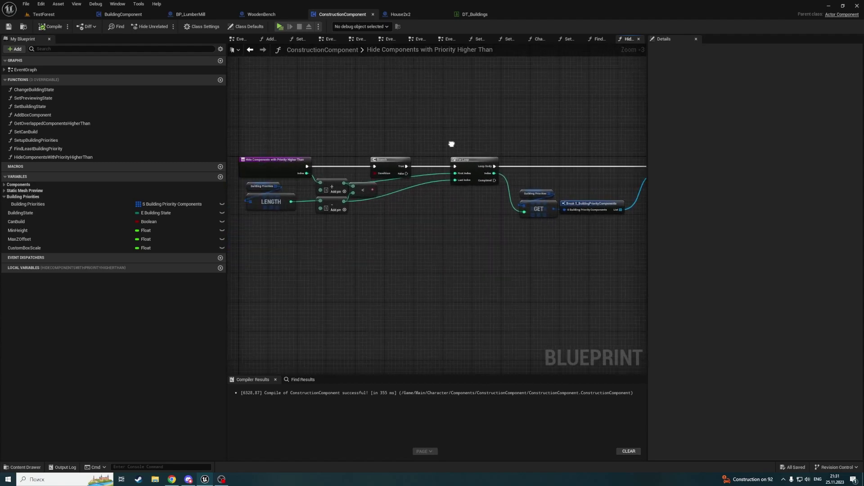
right_drag(388, 128, 586, 135)
click(34, 89)
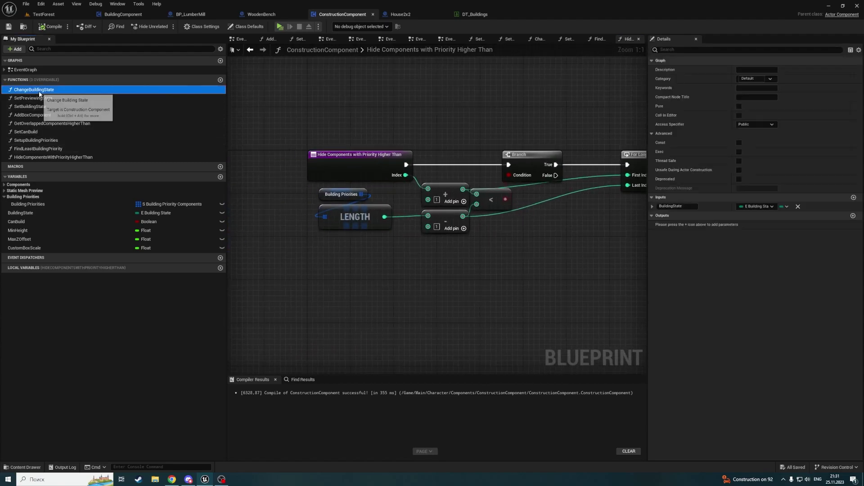
double_click(32, 106)
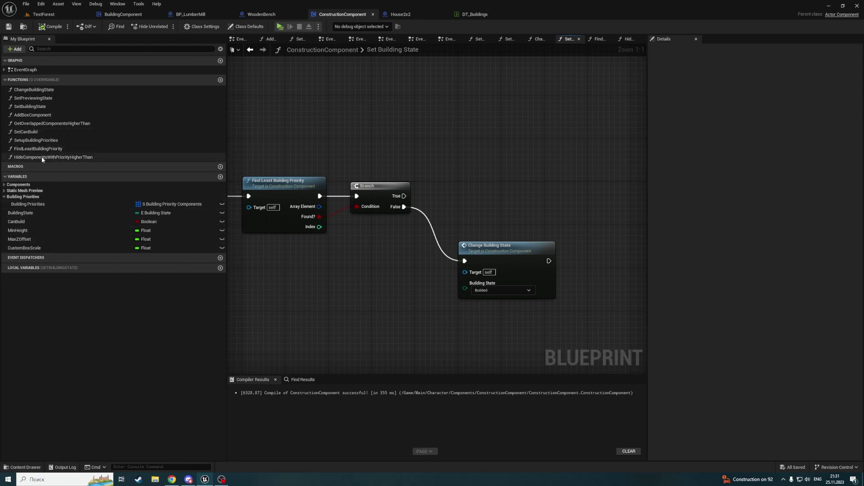
drag(42, 157, 585, 261)
right_drag(537, 261, 386, 247)
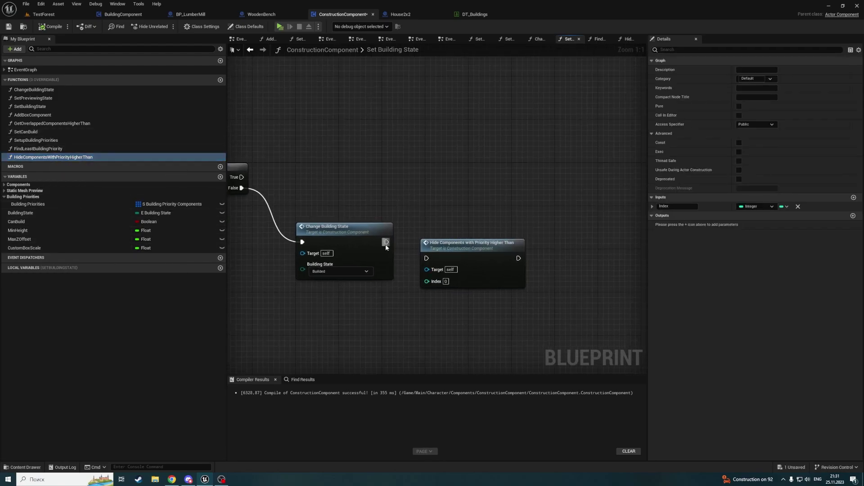
Feed the least-priority Index into Hide Components through two reroute points
click(426, 259)
scroll(464, 235, down, 1)
right_drag(234, 210, 480, 192)
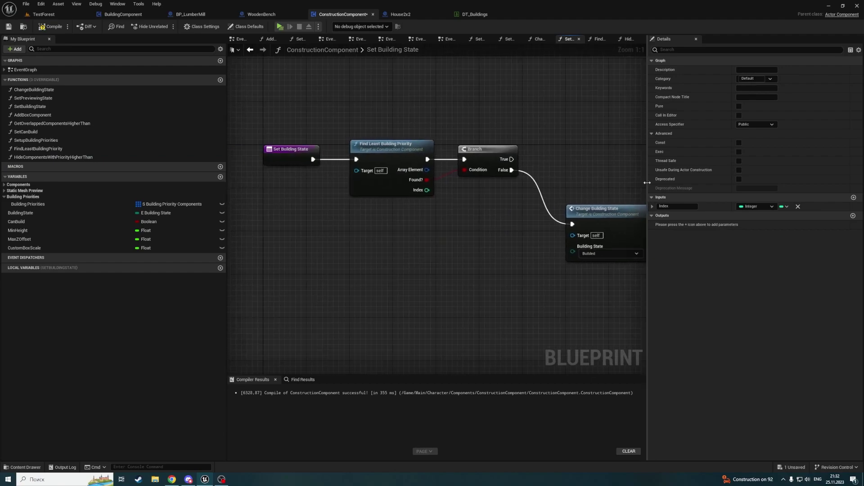
drag(444, 190, 511, 241)
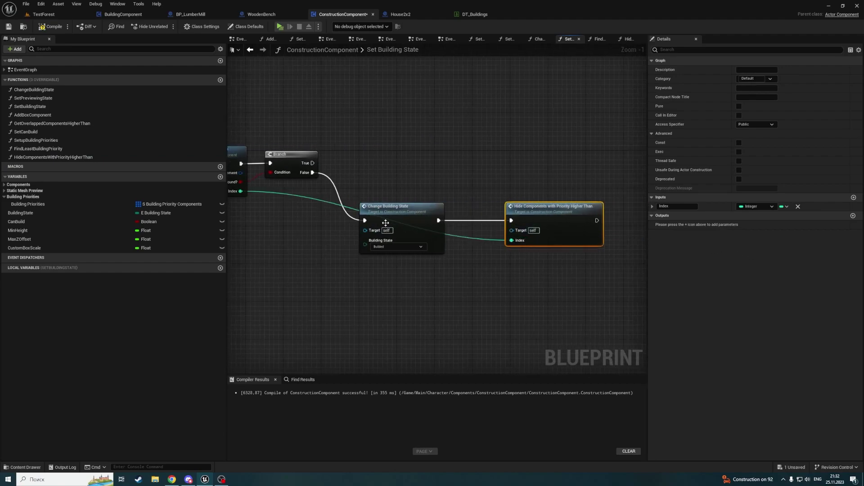
double_click(323, 201)
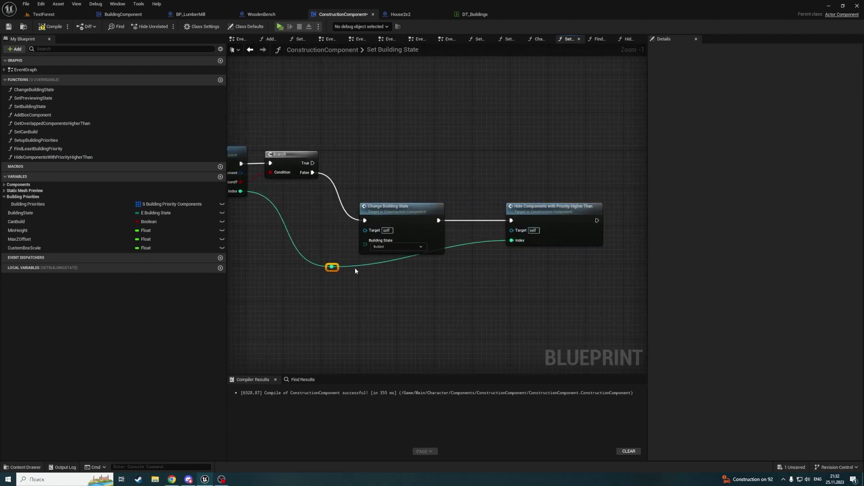
double_click(456, 245)
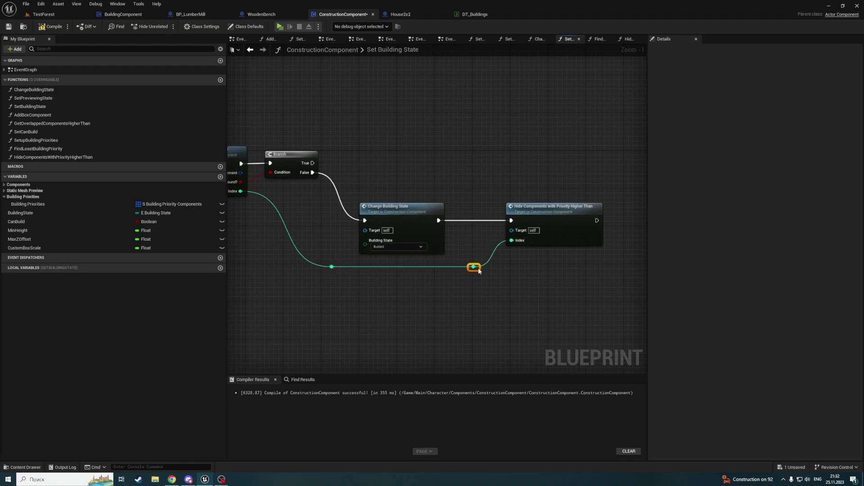
click(479, 270)
right_drag(408, 195, 479, 198)
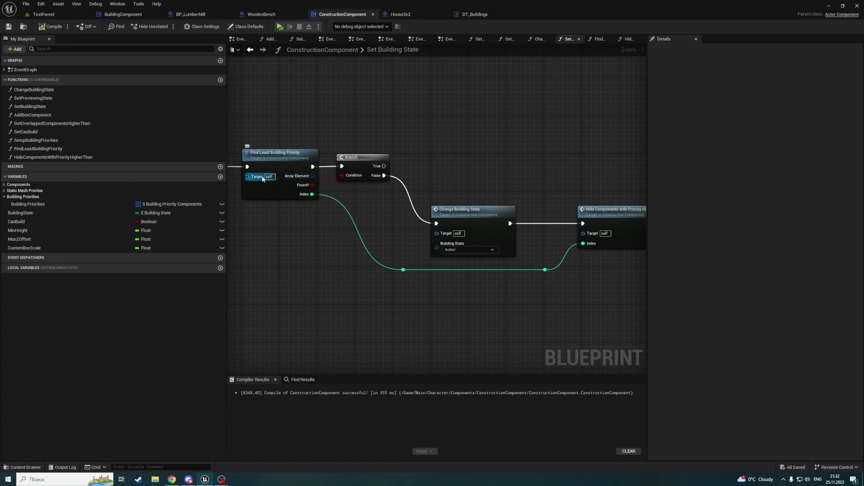
Create a new function named ShowComponentsWithPriority
click(79, 156)
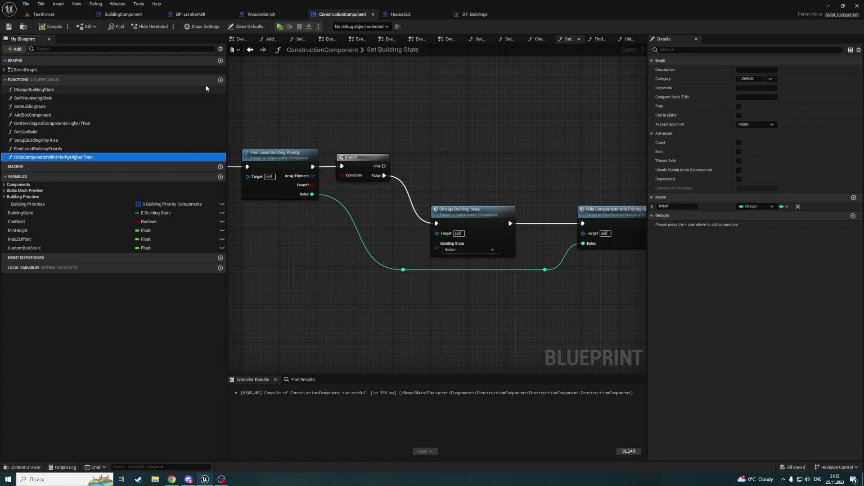
click(220, 80)
text(ShowComponentsWithPri)
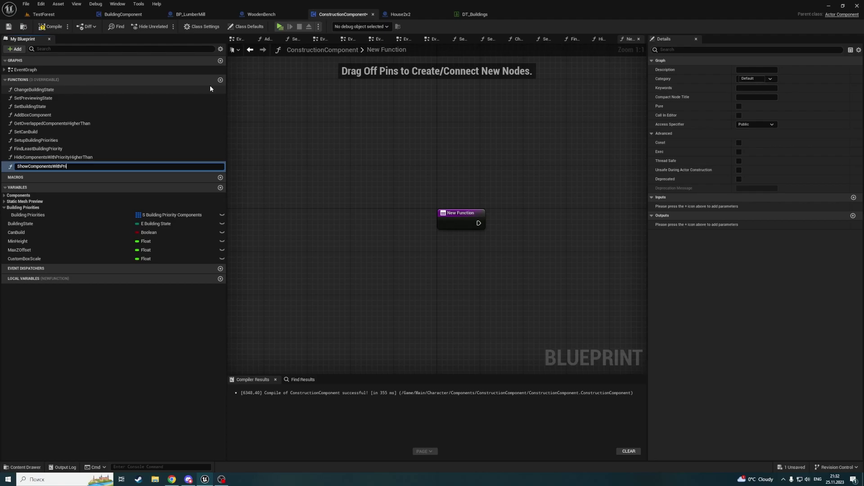
text(ority)
key(Return)
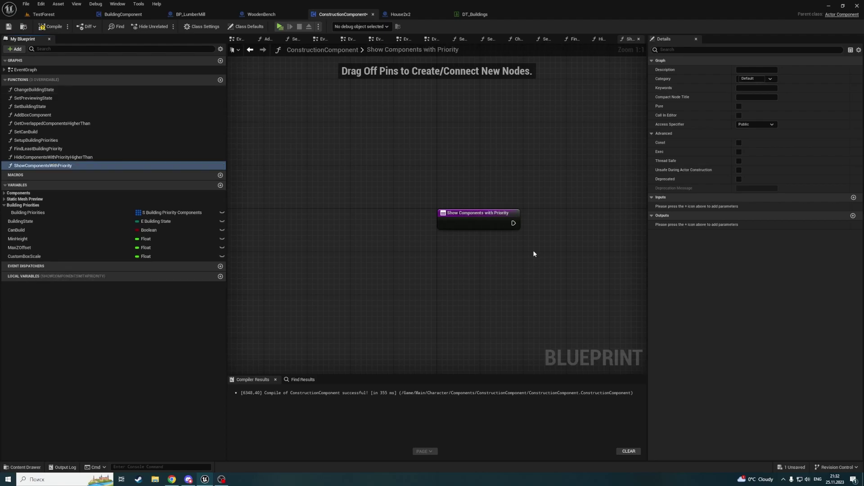
Give it a Priority input of type S_BuildingPriorityComponents
click(476, 211)
click(853, 161)
text(Priority)
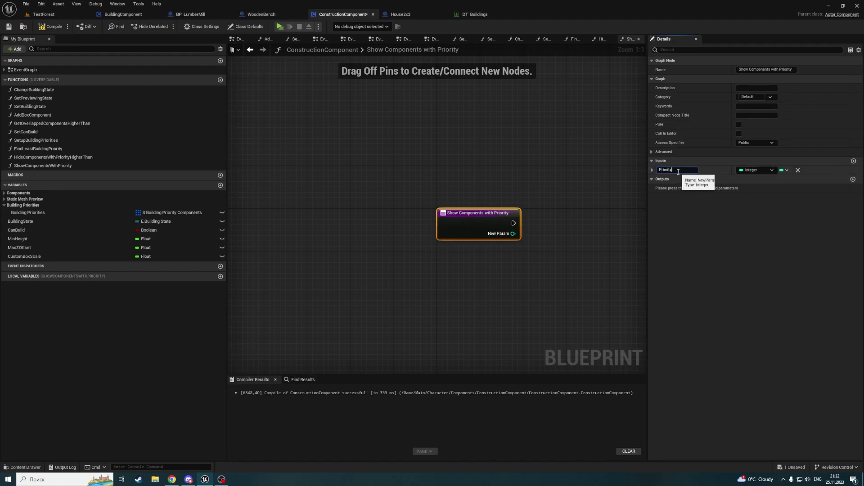
key(Return)
click(762, 172)
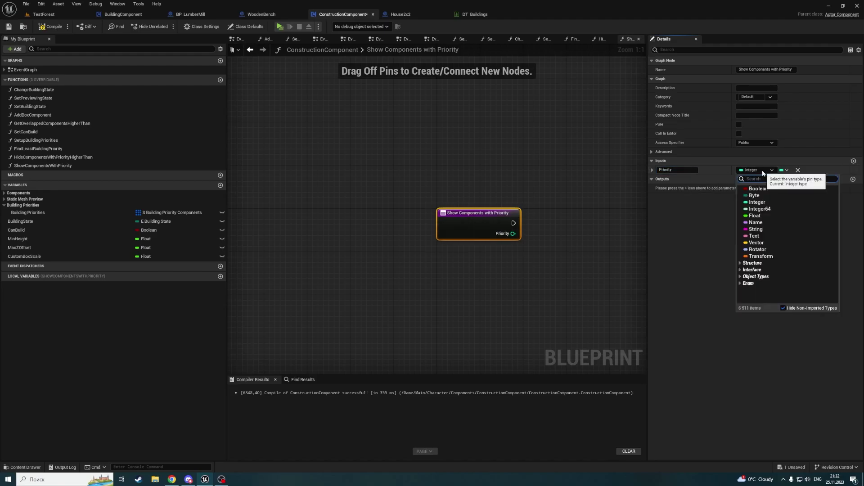
text(S_Building)
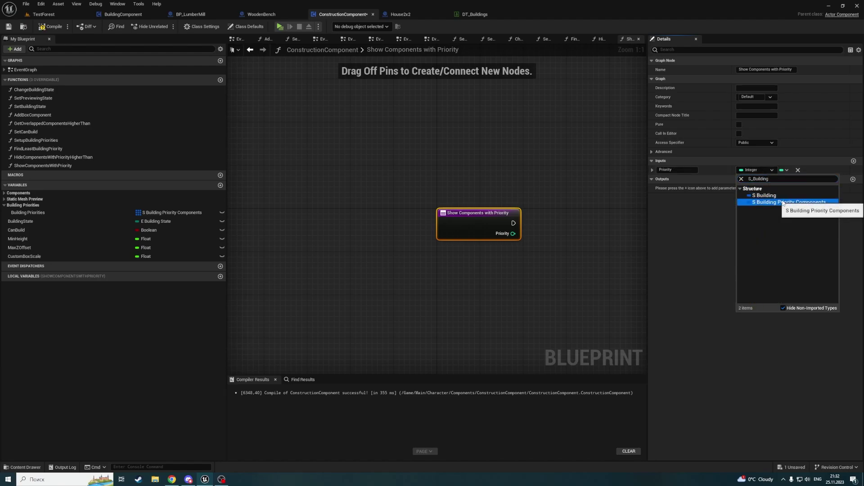
click(770, 208)
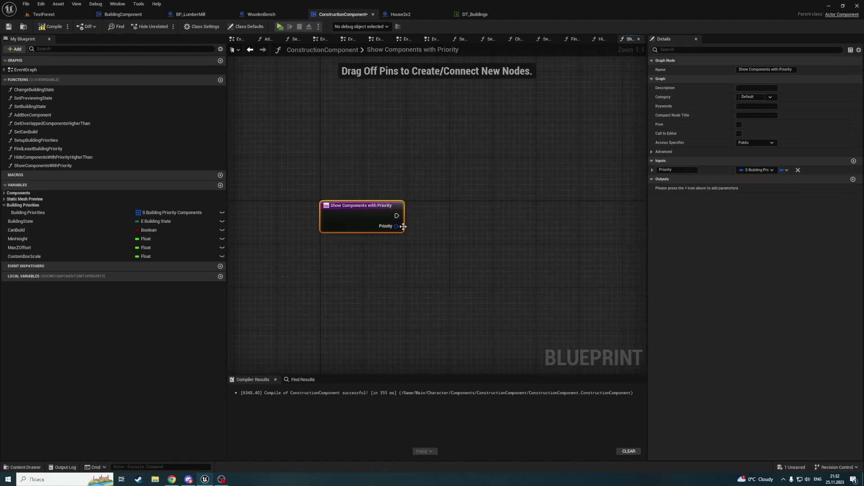
Break the Priority struct and run a For Each Loop over its List from the function entry
drag(403, 226, 443, 237)
text(bre)
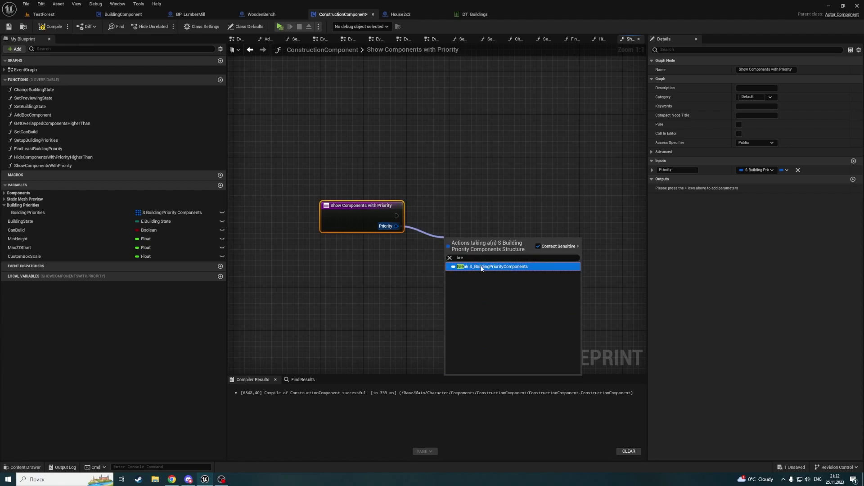
click(481, 267)
drag(477, 241, 545, 234)
text(loo)
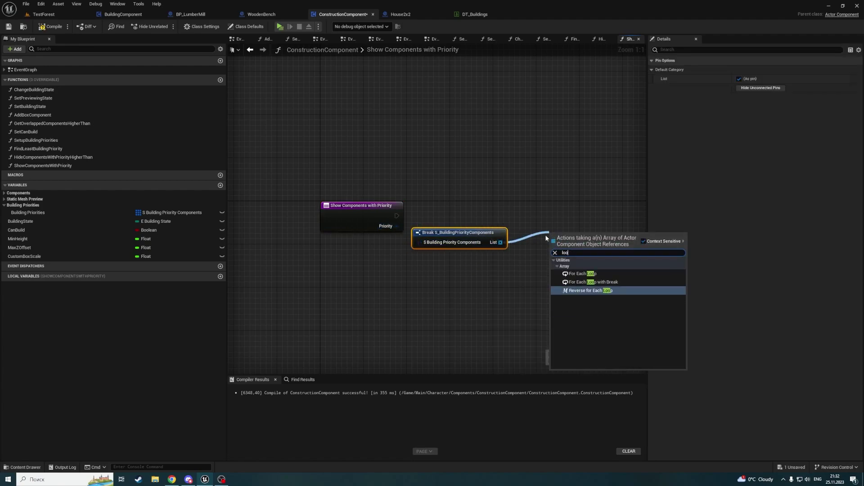
key(Up)
key(Up)
key(Return)
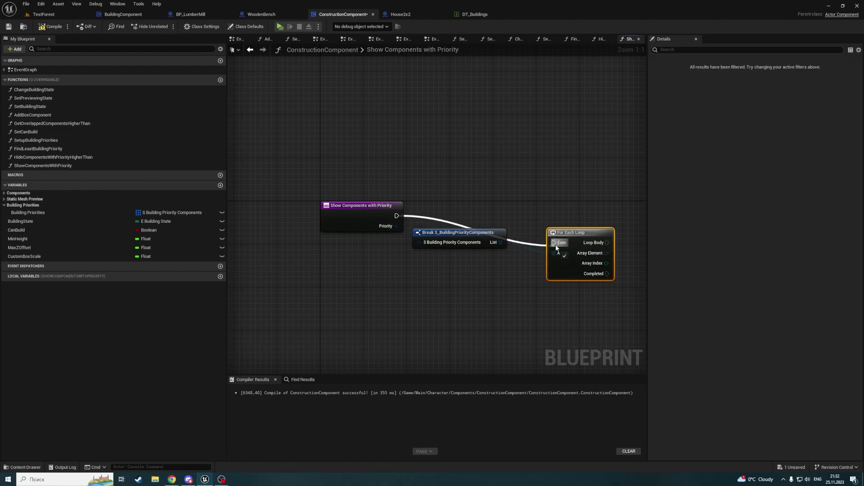
drag(395, 219, 554, 243)
right_drag(589, 247, 429, 212)
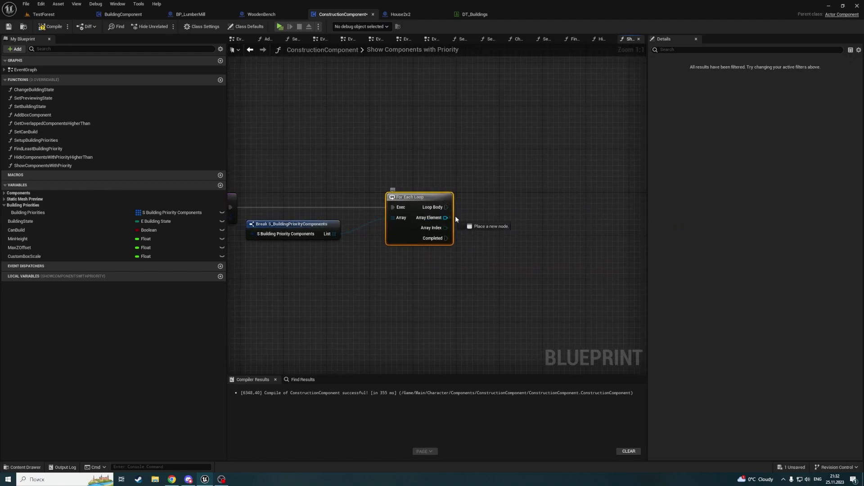
Cast each Array Element to ChildActorComponent and Set Visibility with New Visibility checked
drag(445, 217, 523, 216)
text(set visib)
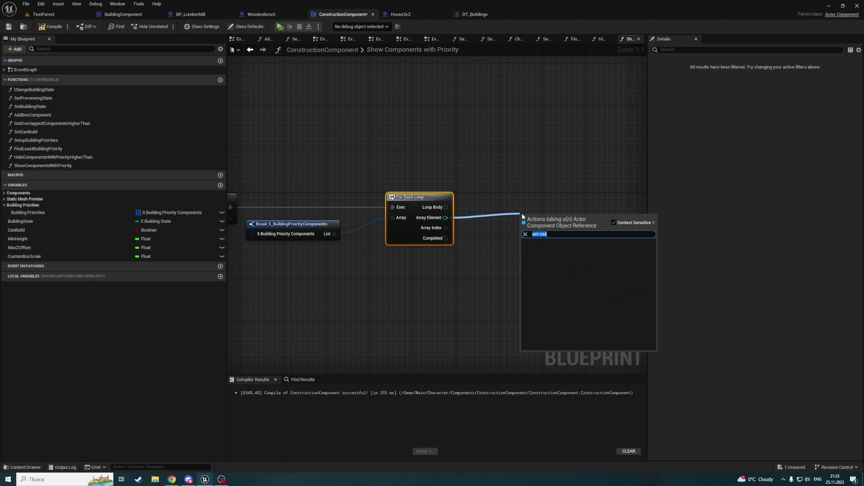
key(BackSpace)
key(BackSpace)
key(BackSpace)
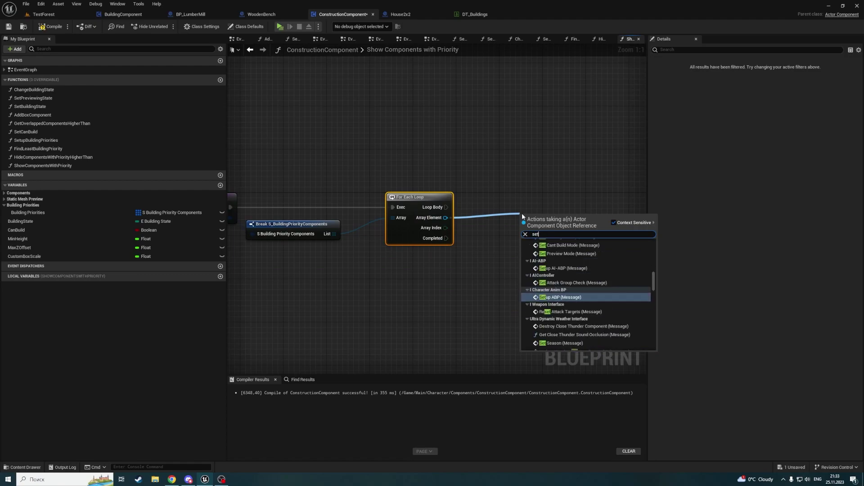
key(BackSpace)
key(BackSpace)
key(BackSpace)
text(cast t)
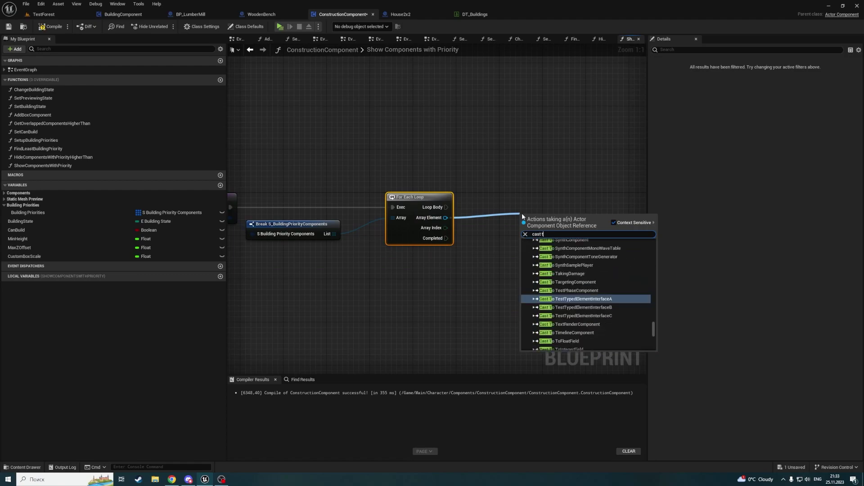
text(o child)
key(Return)
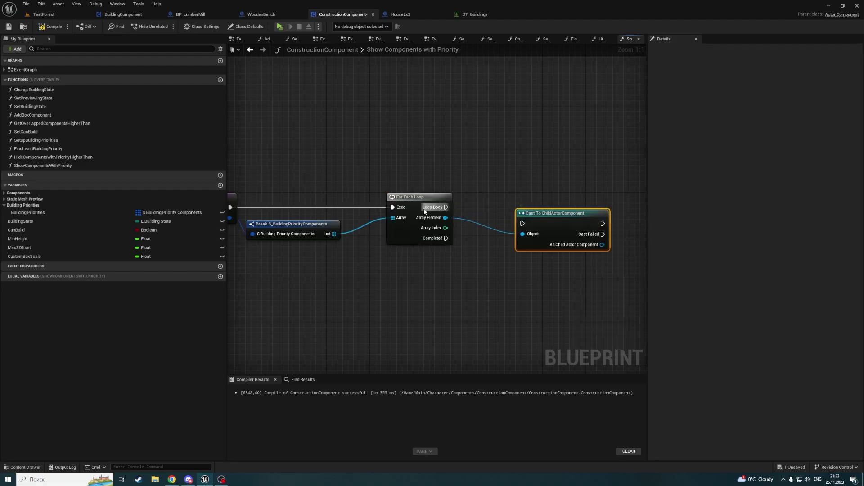
mouse_move(446, 207)
mouse_down()
mouse_move(522, 223)
mouse_move(526, 201)
mouse_up()
right_drag(559, 176, 455, 165)
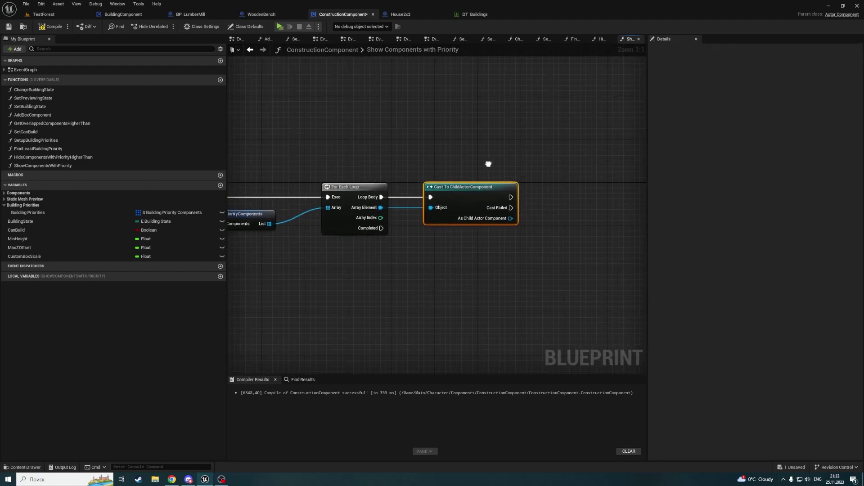
drag(488, 218, 553, 220)
text(set vis)
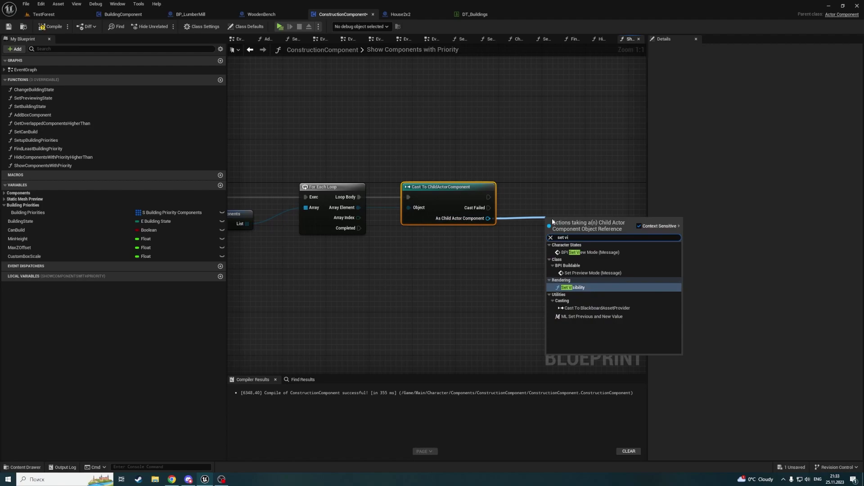
key(Return)
click(583, 256)
drag(592, 224, 592, 185)
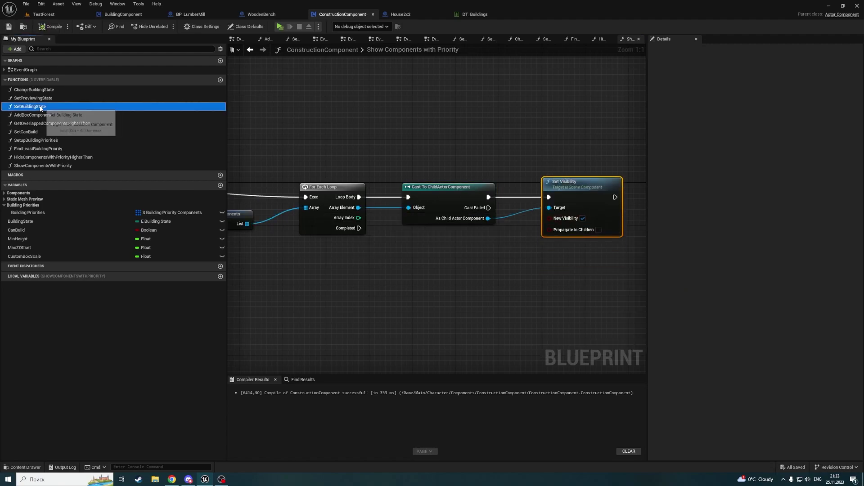
double_click(30, 106)
Wire the found Index from Find Least Building Priority Index into Hide Components' Index
right_drag(531, 156, 487, 151)
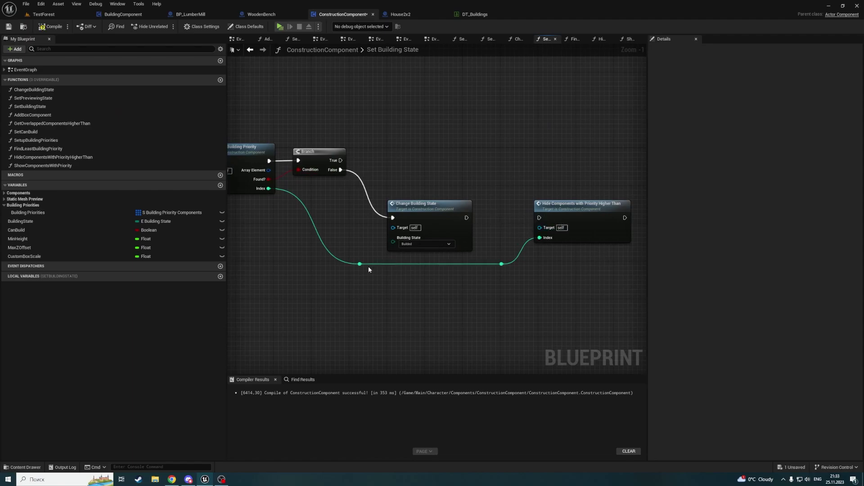
key(ctrl+z)
key(ctrl+z)
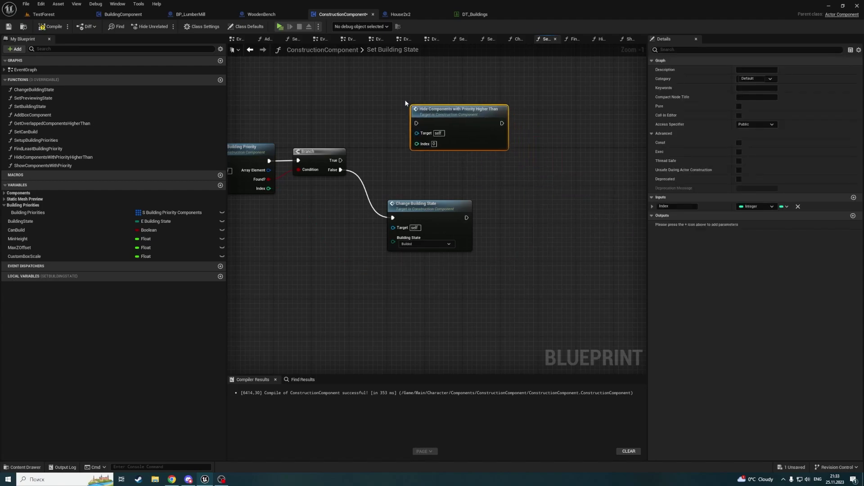
key(ctrl+z)
key(ctrl+z)
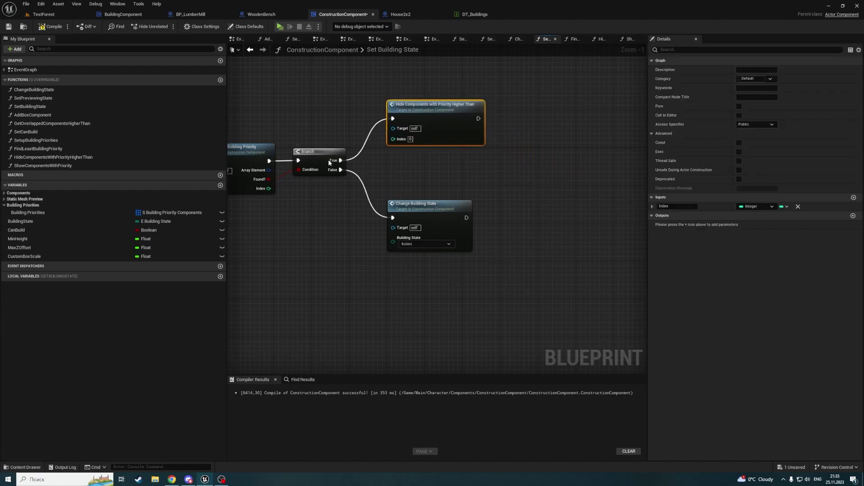
right_drag(275, 191, 382, 189)
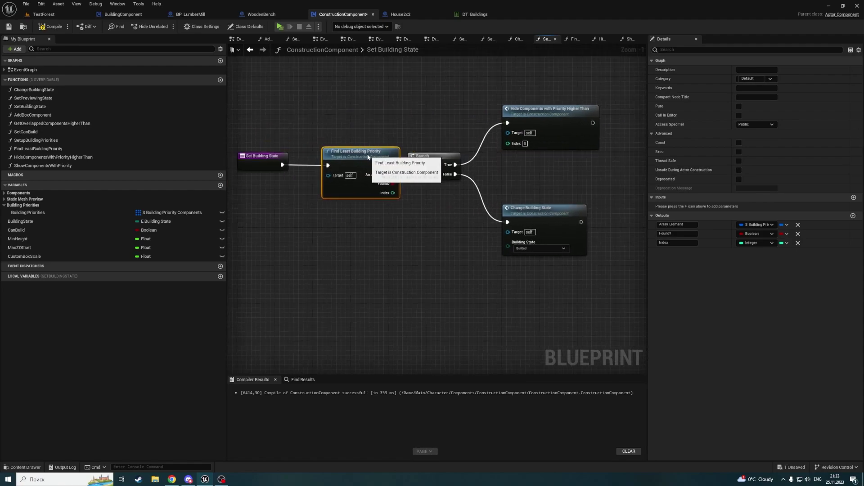
mouse_move(382, 193)
mouse_down()
mouse_move(508, 143)
mouse_move(469, 151)
mouse_up()
double_click(480, 162)
drag(499, 180, 504, 198)
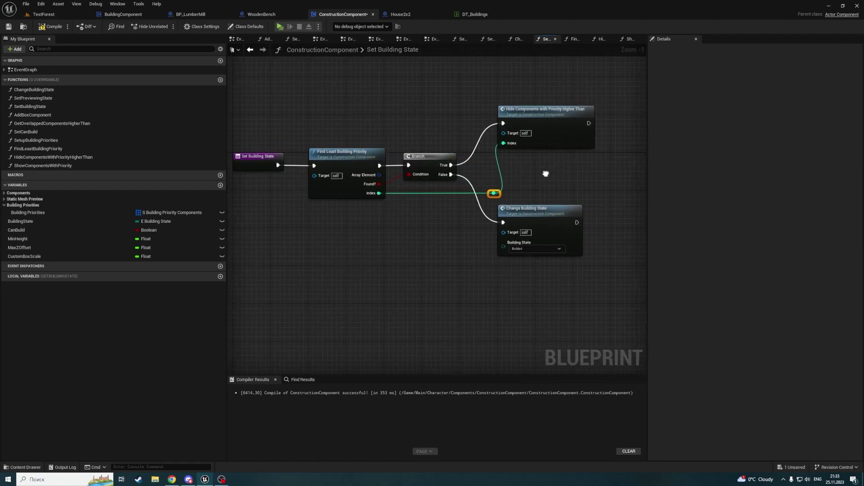
right_drag(519, 168, 428, 176)
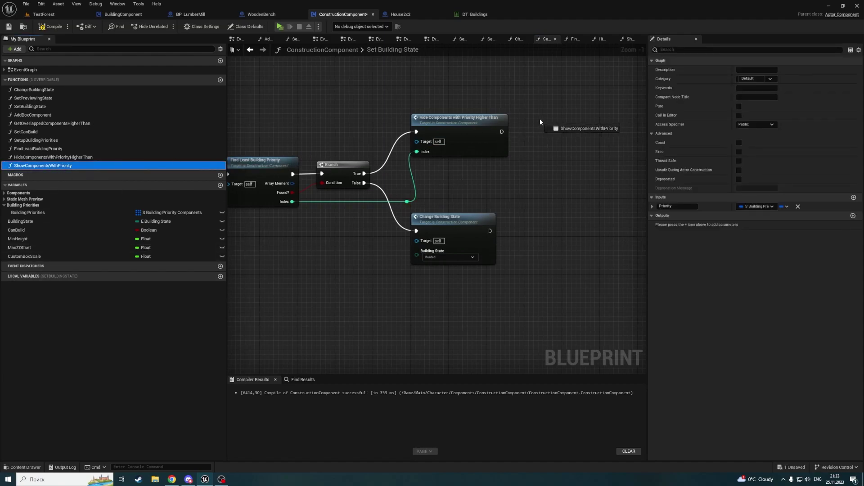
Call Show Components With Priority after hiding, fed by the found Array Element, and save
mouse_move(44, 166)
mouse_down()
mouse_move(543, 120)
mouse_move(534, 133)
mouse_move(571, 118)
mouse_up()
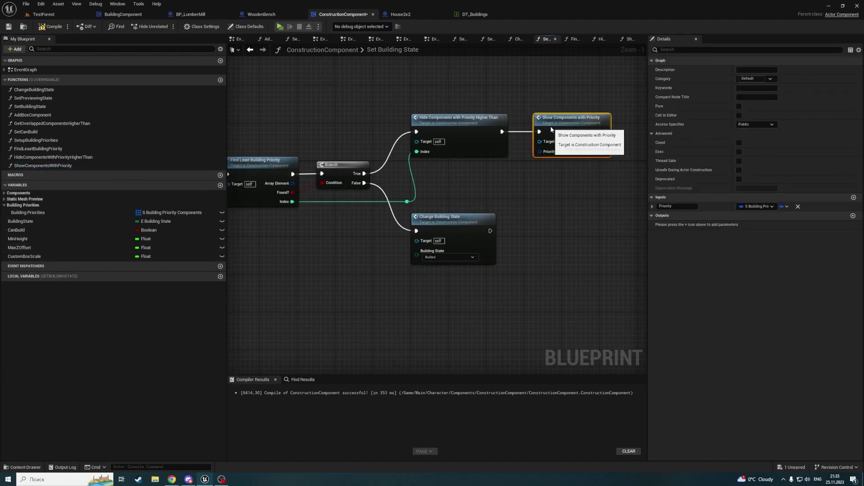
drag(292, 184, 547, 151)
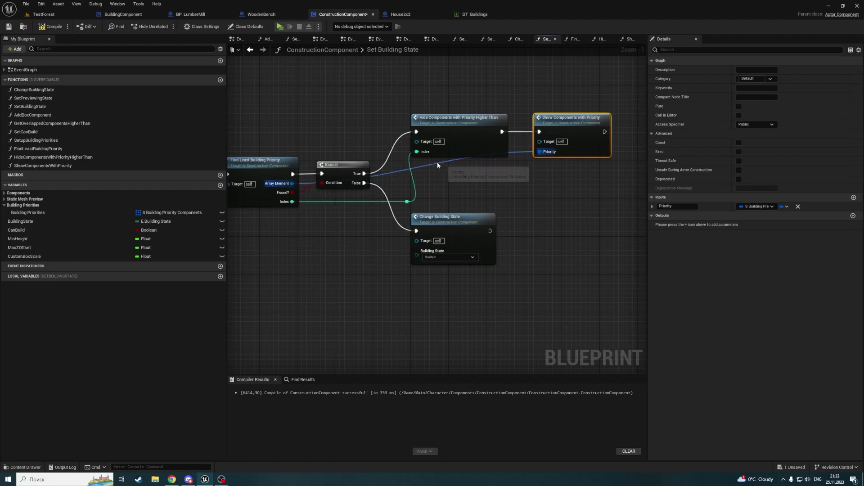
double_click(437, 160)
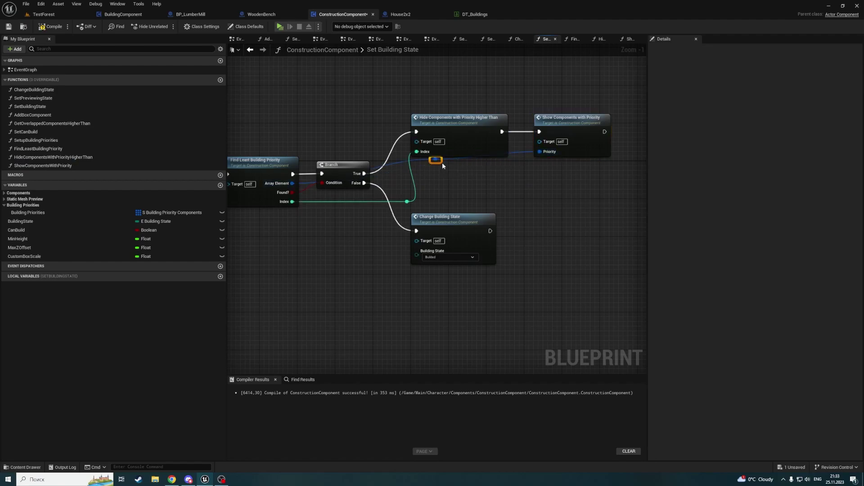
click(8, 26)
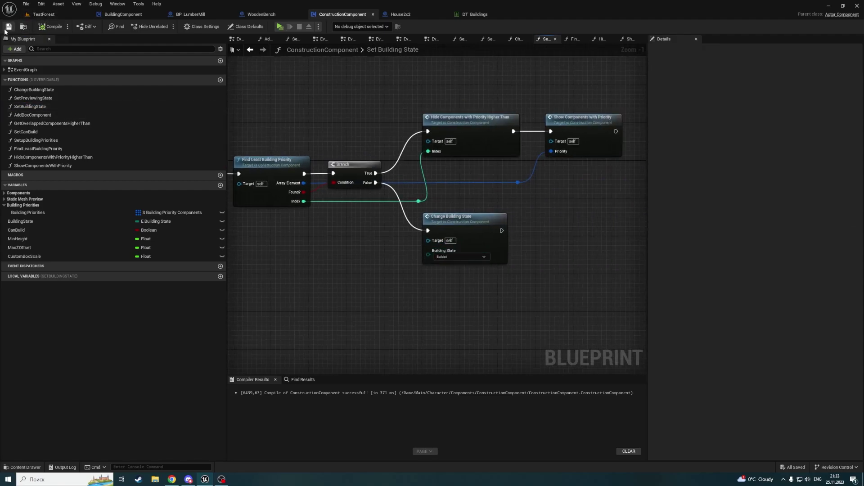
Open the Change Building State function in the ConstructionComponent blueprint
click(44, 14)
click(360, 13)
click(39, 81)
click(36, 79)
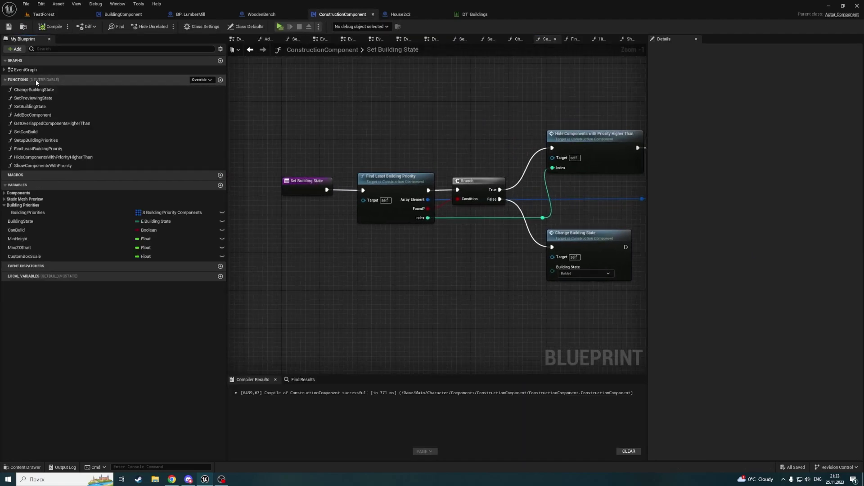
double_click(34, 90)
In BuildingComponent's Input graph, move the two IA_PlaceBuilding SET nodes right to make room
scroll(410, 215, up, 2)
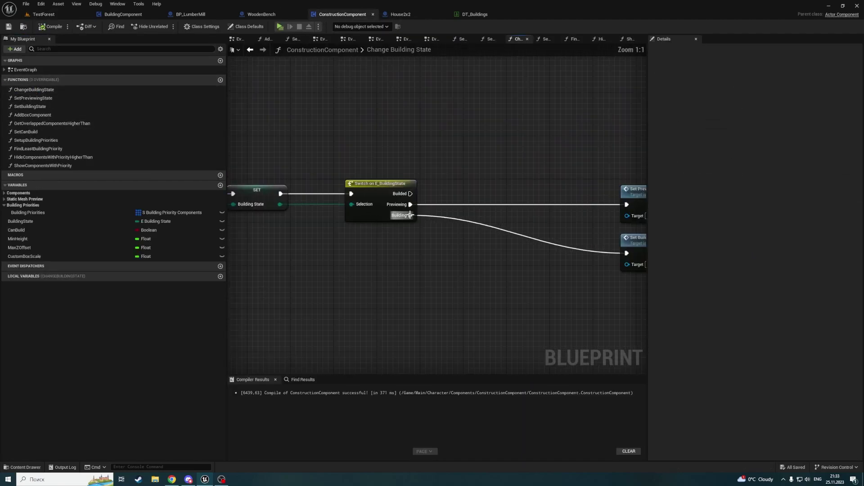
click(125, 15)
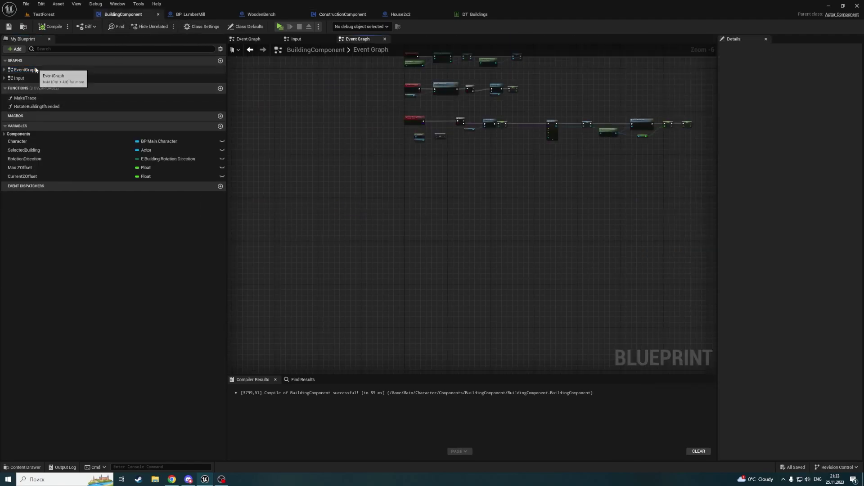
scroll(368, 197, up, 7)
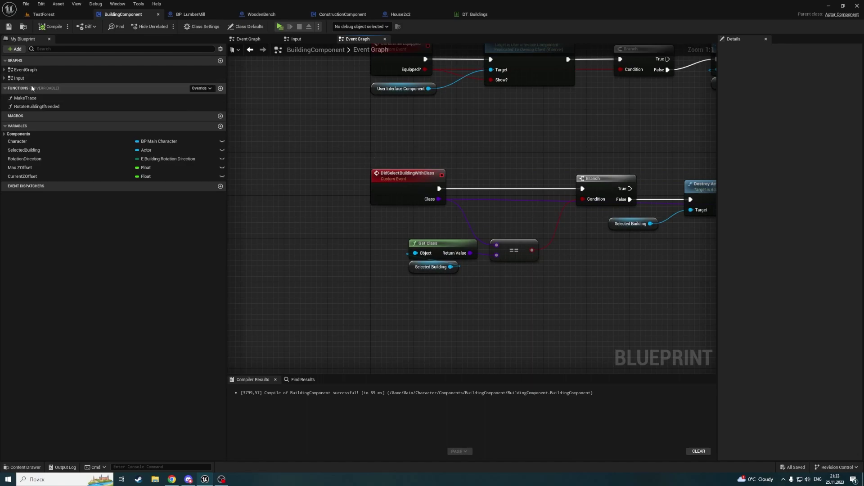
double_click(20, 78)
right_drag(418, 231, 447, 15)
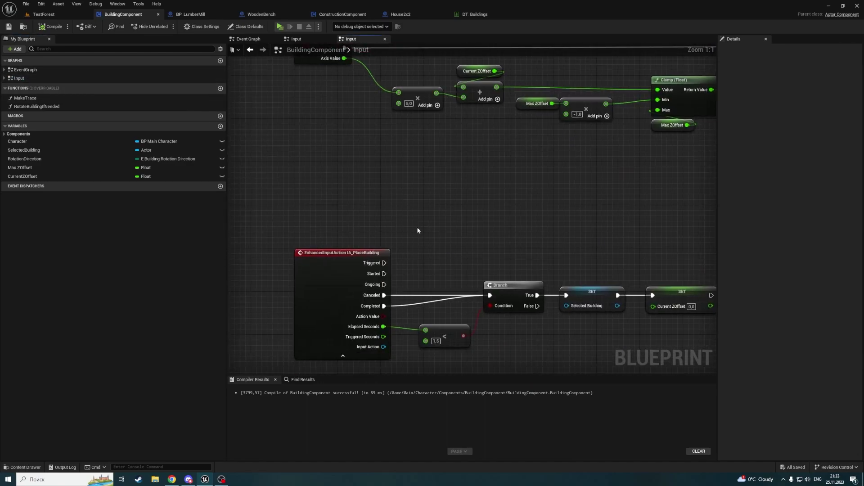
right_drag(389, 242, 326, 168)
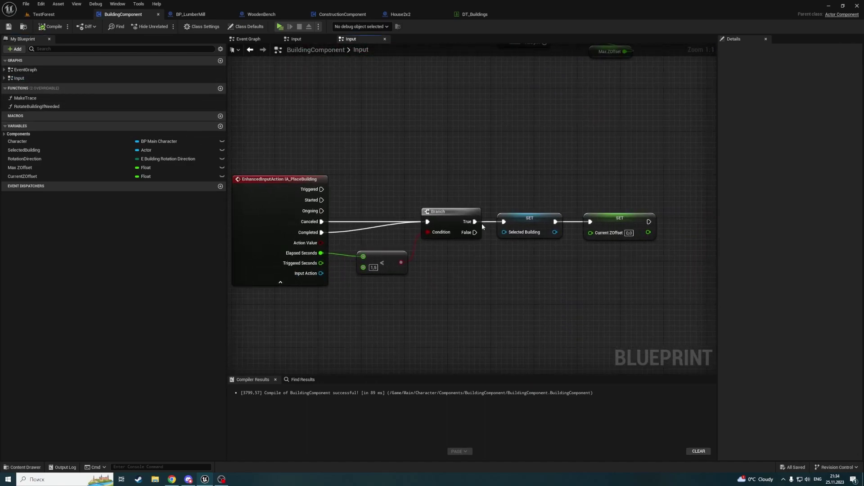
right_drag(482, 225, 332, 186)
drag(353, 141, 482, 251)
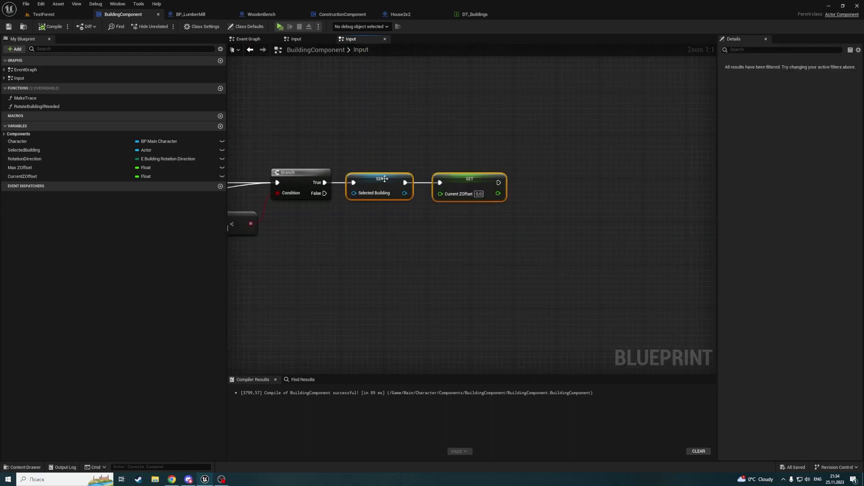
drag(385, 179, 541, 179)
right_drag(410, 223, 555, 226)
Get the ConstructionComponent from Selected Building with a Get Component by Class node
mouse_move(24, 150)
mouse_down()
mouse_move(463, 212)
mouse_move(450, 221)
mouse_up()
text(get constru)
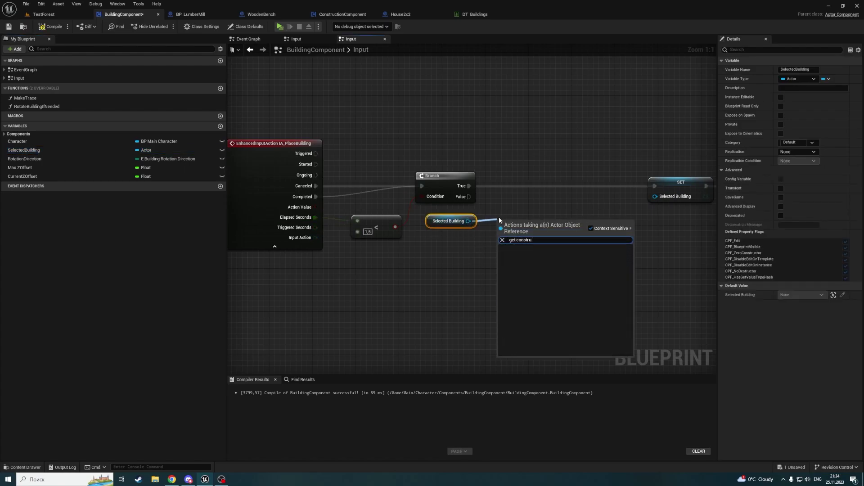
key(BackSpace)
key(BackSpace)
key(BackSpace)
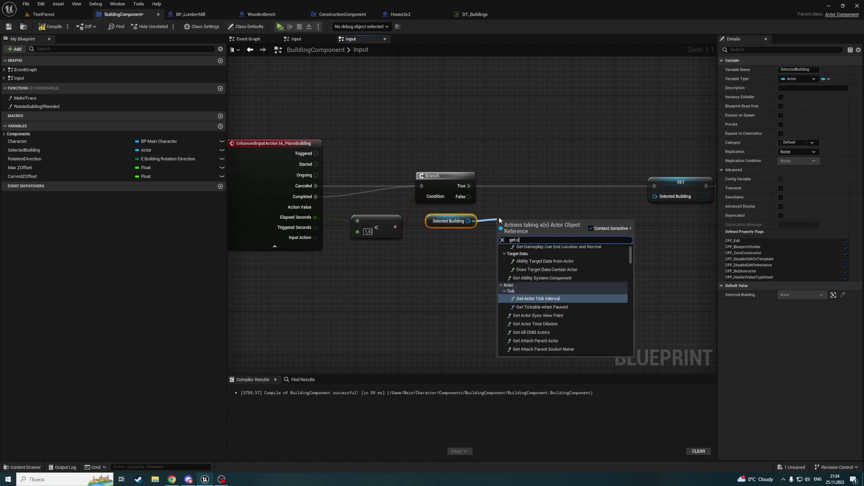
text(ompone)
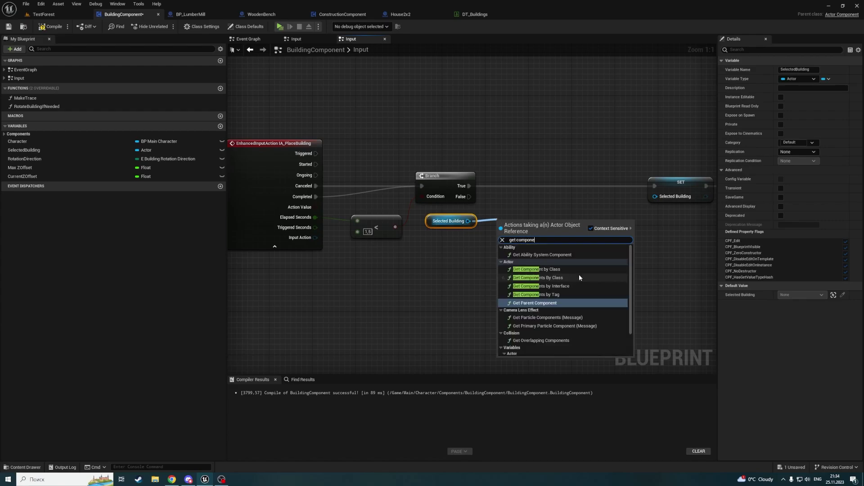
click(561, 270)
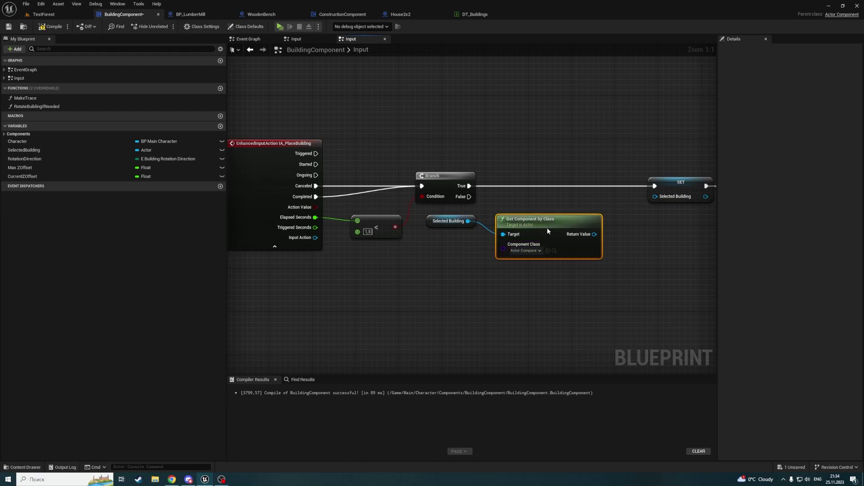
drag(548, 231, 478, 247)
click(454, 266)
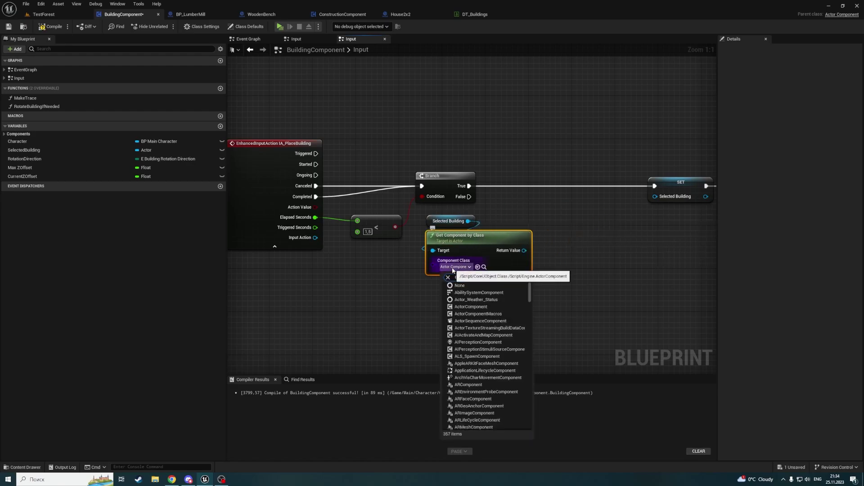
text(constr)
click(473, 293)
Run Change Building State (Building) on that component when the Branch is true
right_drag(560, 272, 443, 295)
drag(407, 274, 436, 234)
text(change building)
key(Return)
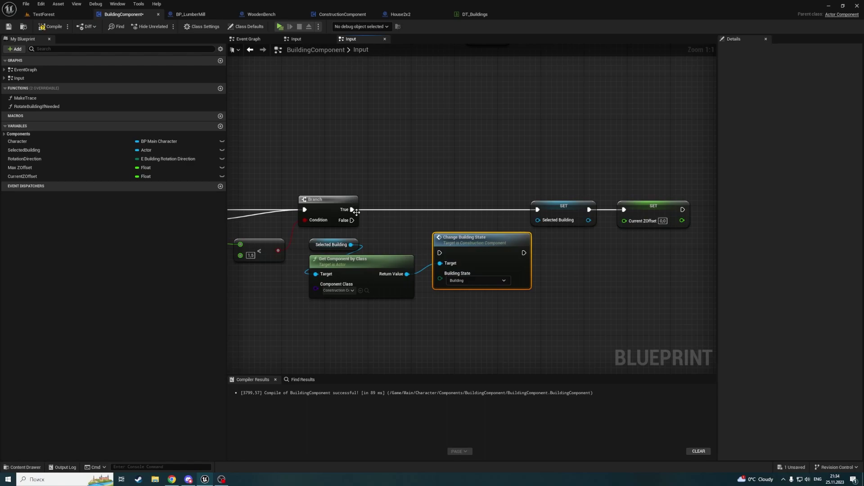
drag(433, 240, 412, 226)
key(Escape)
mouse_move(352, 209)
mouse_down()
mouse_move(440, 253)
mouse_move(428, 204)
mouse_move(440, 207)
mouse_up()
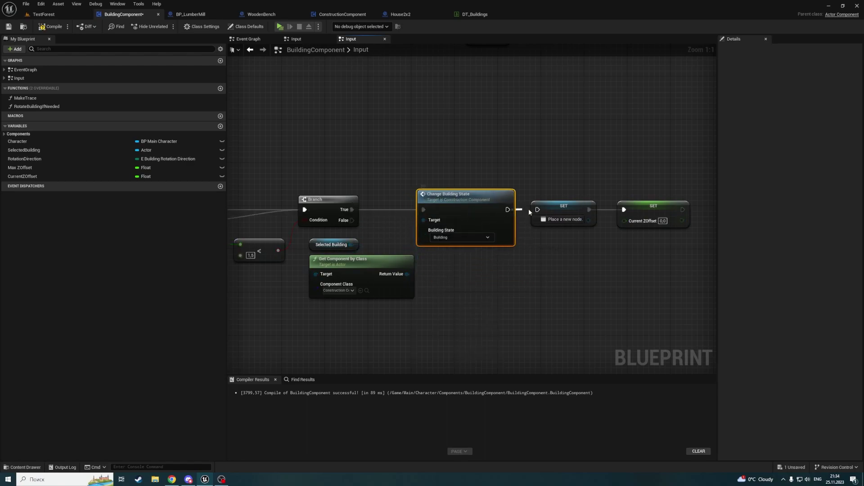
Play-test TestForest, put the hammer in hotbar slot 1, and choose a house
click(51, 16)
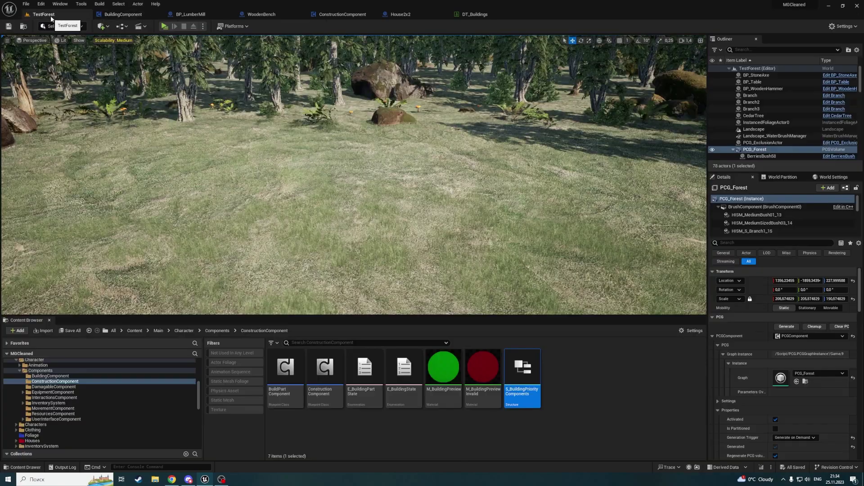
click(164, 27)
key(Tab)
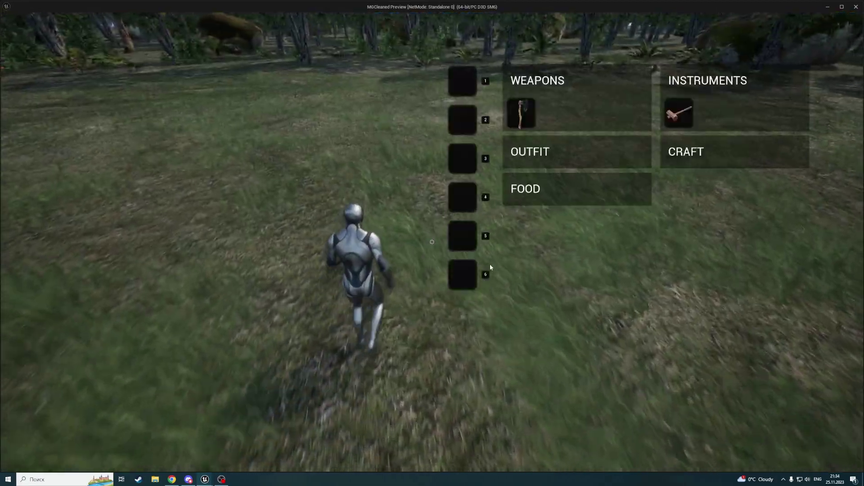
click(679, 113)
key(Tab)
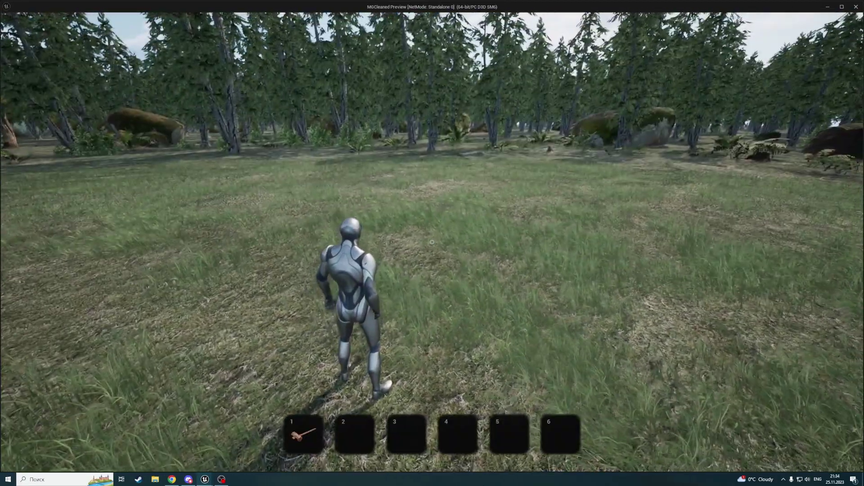
key(1)
click(118, 191)
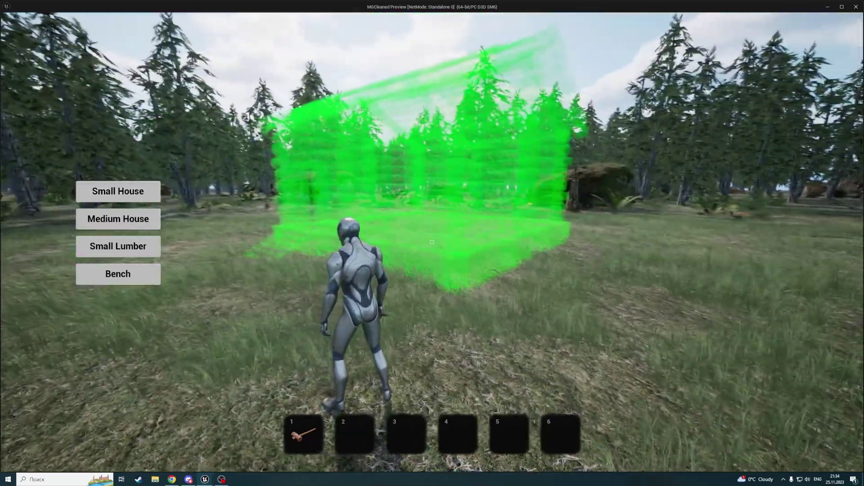
Run the character around the field and across the building site
key(a)
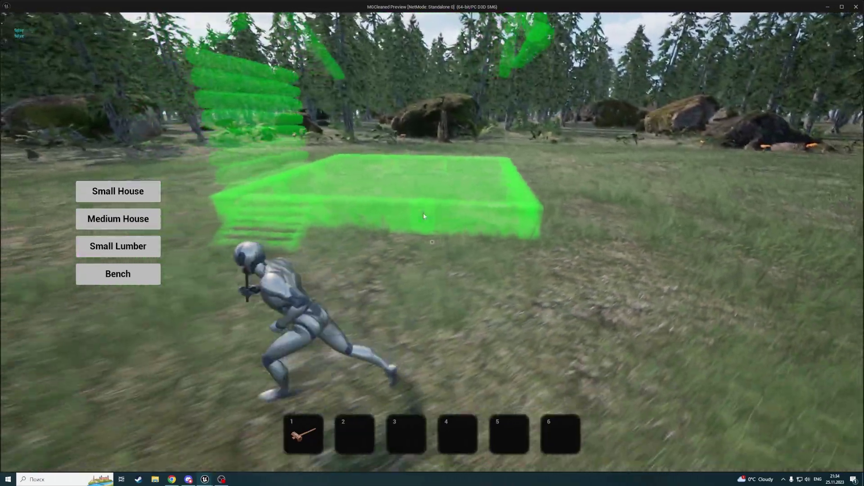
key(w)
key(s)
key(w)
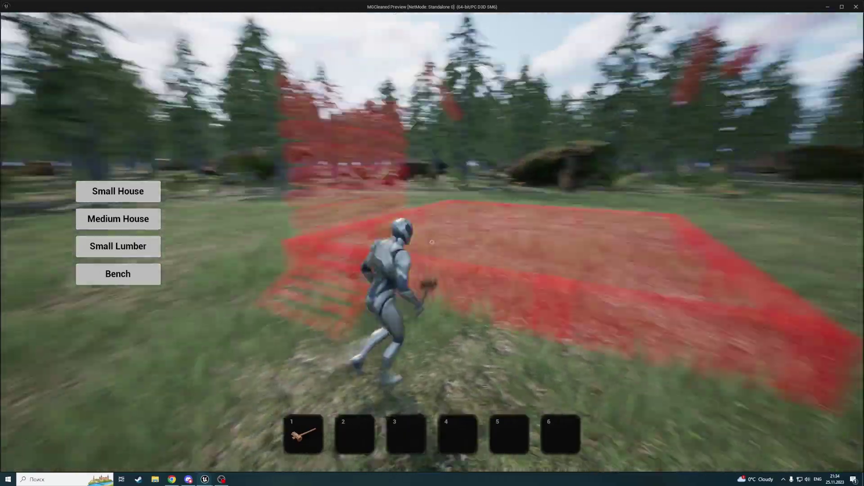
key(a)
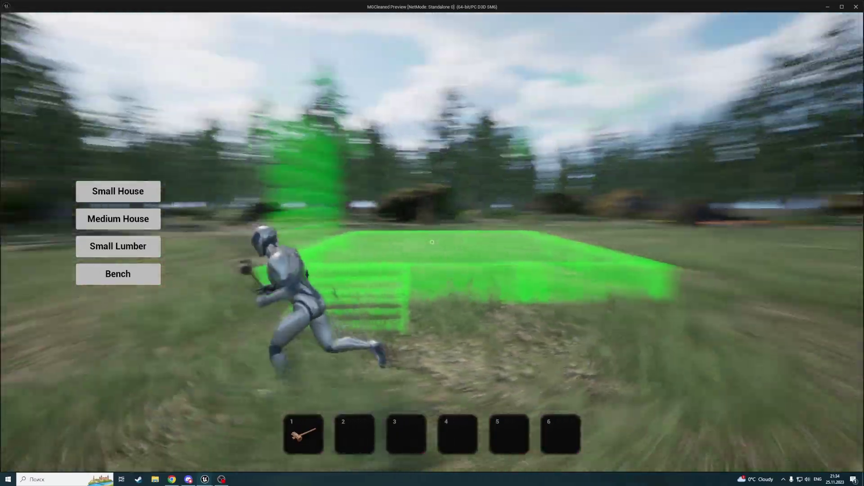
key(w)
key(s)
key(a)
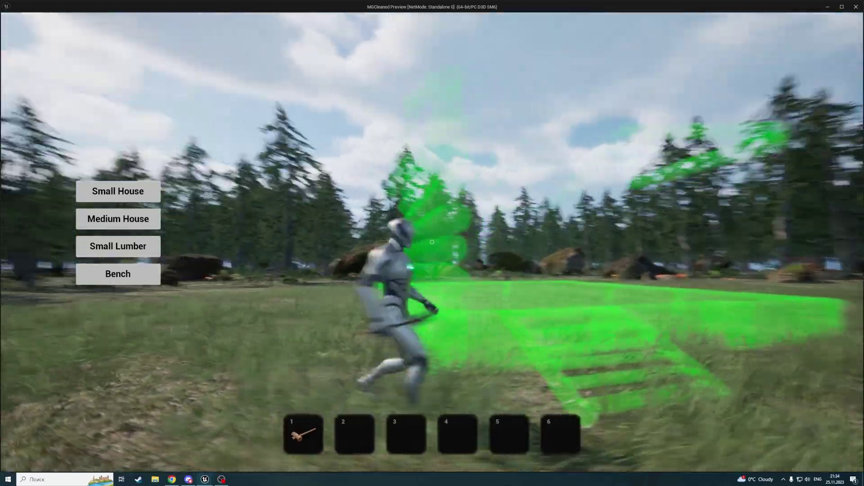
key(a)
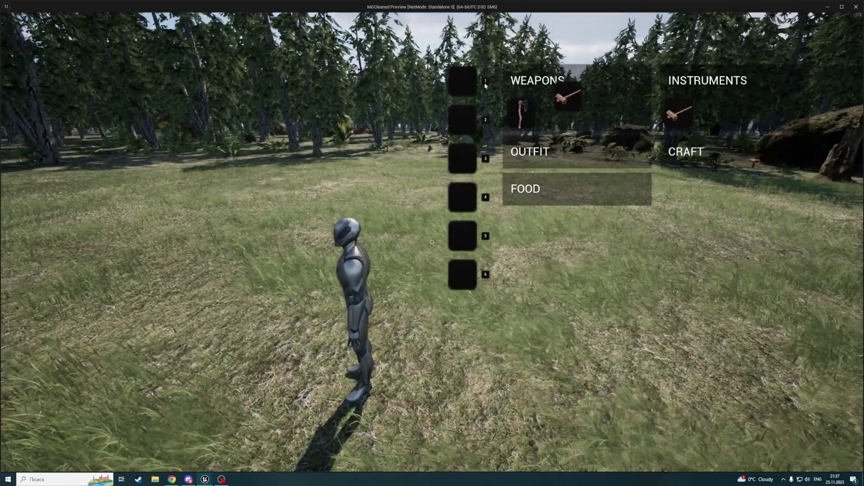
Put the hammer in slot 1 again, pick a house preview, and run forward
click(486, 84)
key(Tab)
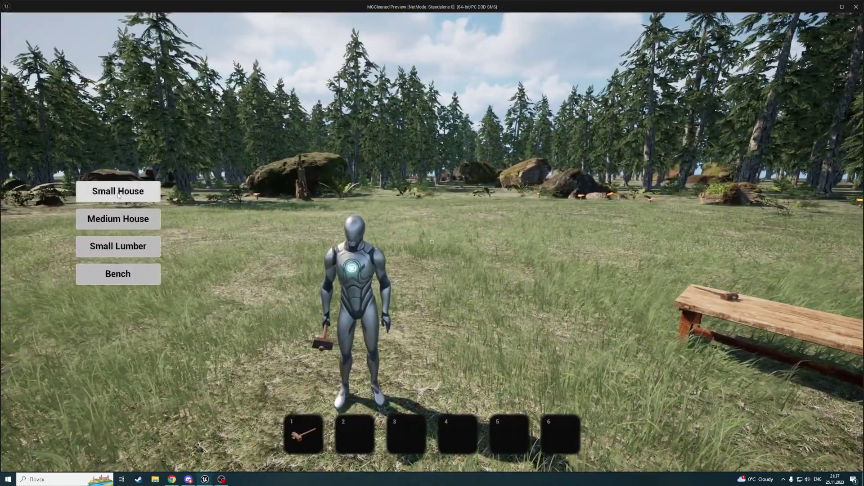
click(118, 191)
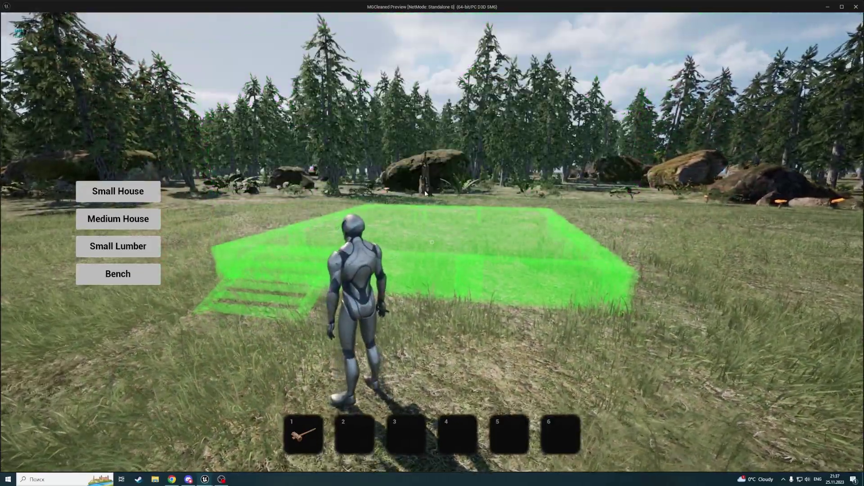
key(w)
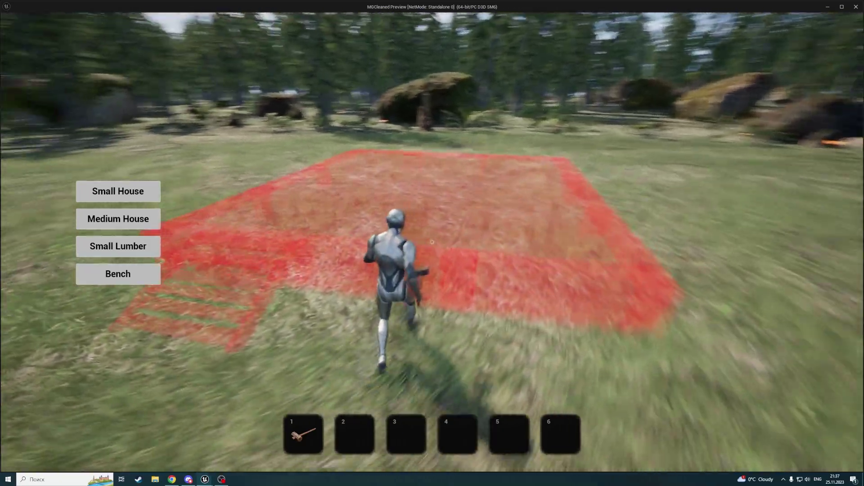
Stop the play session, close the Message Log, and return to ConstructionComponent
key(Escape)
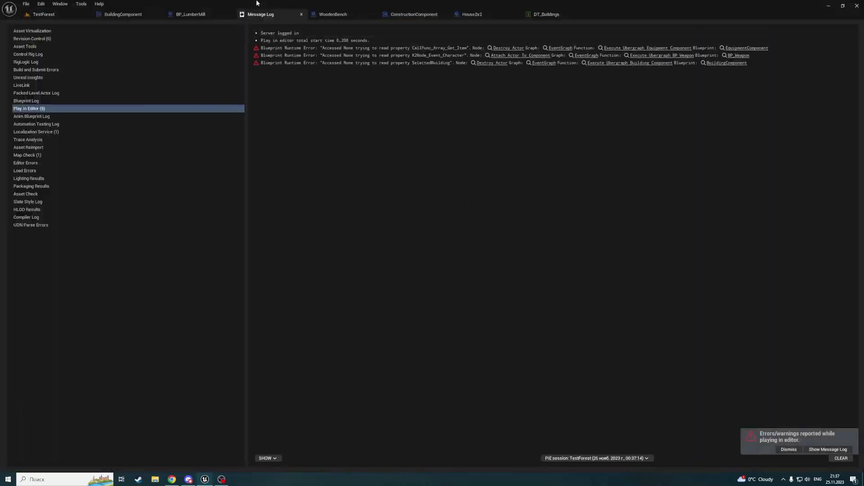
click(301, 14)
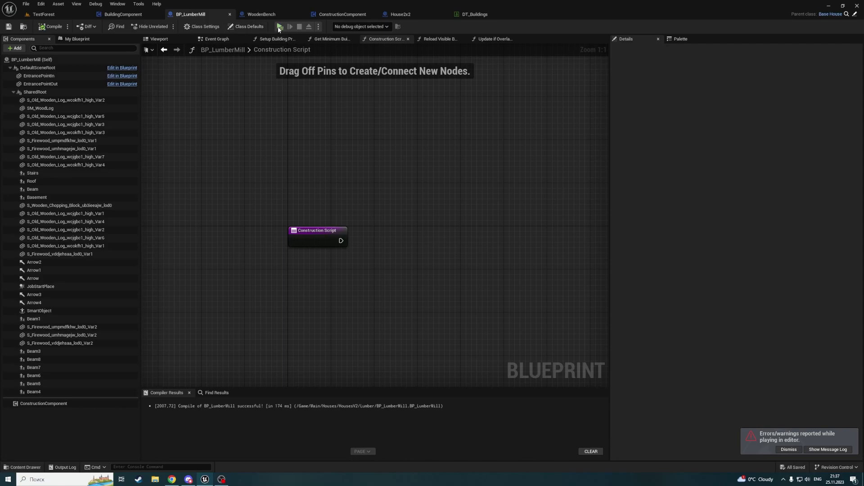
click(336, 13)
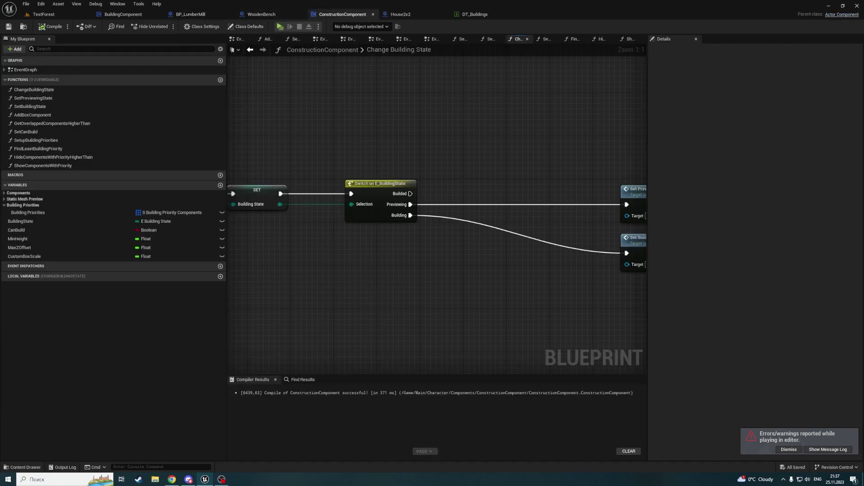
Inspect the Set Building State function graph, selecting and deselecting its nodes
right_drag(297, 130, 312, 126)
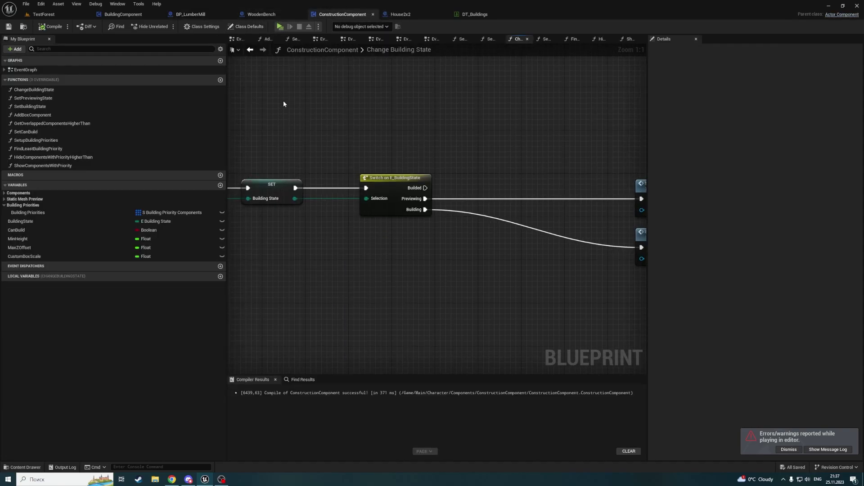
scroll(324, 130, down, 6)
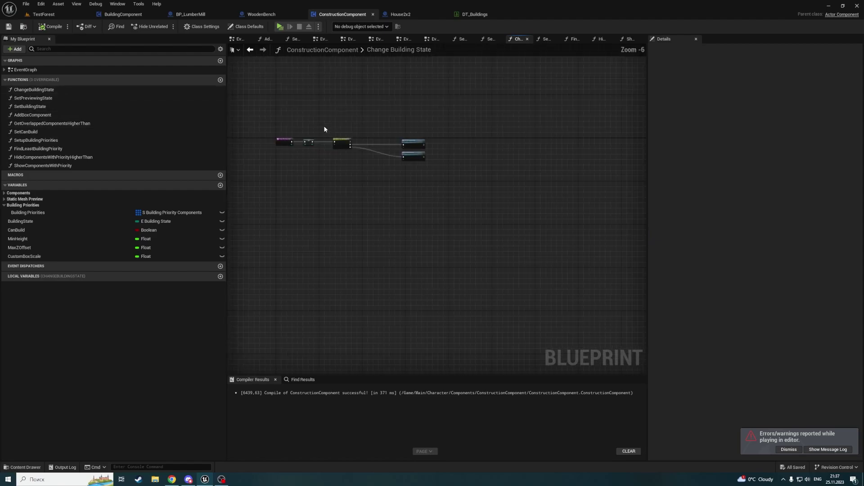
scroll(324, 129, up, 6)
right_drag(544, 167, 360, 182)
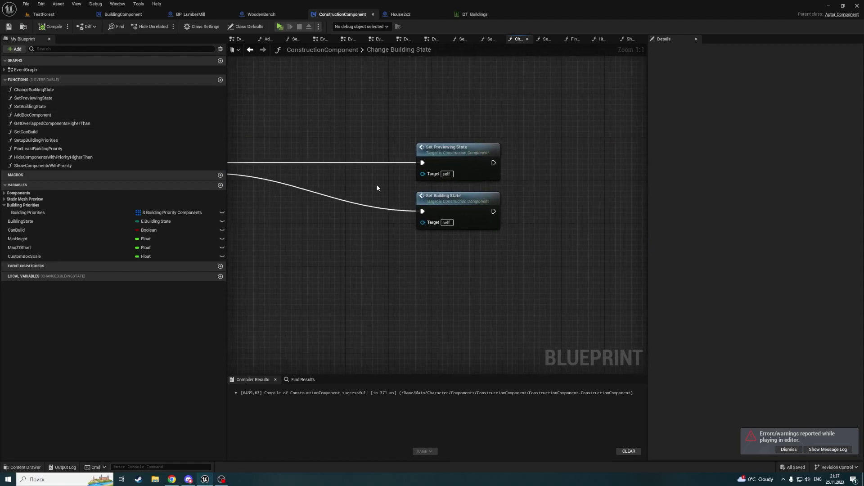
double_click(438, 207)
right_drag(473, 238, 353, 222)
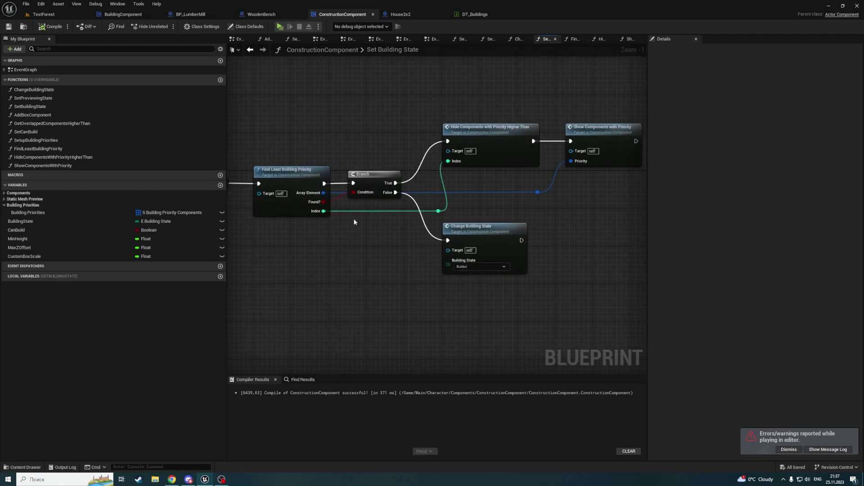
scroll(333, 177, down, 2)
drag(444, 296, 572, 352)
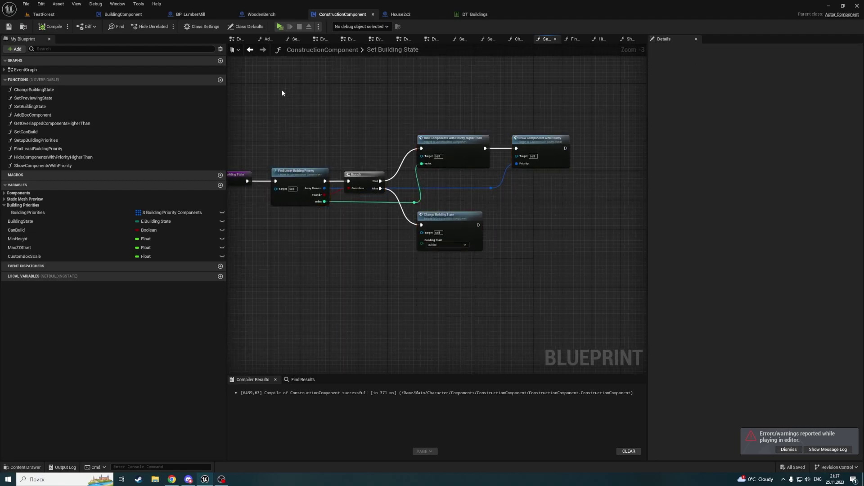
mouse_move(281, 90)
mouse_down()
mouse_move(620, 362)
mouse_move(579, 294)
mouse_up()
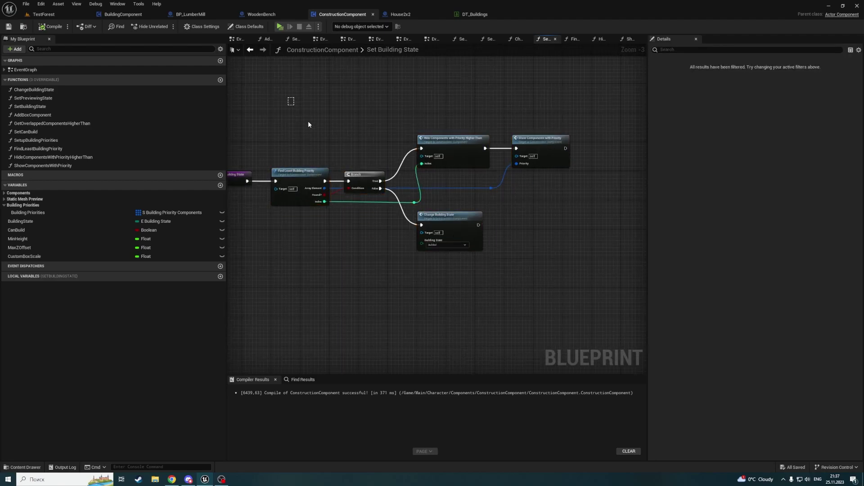
click(273, 95)
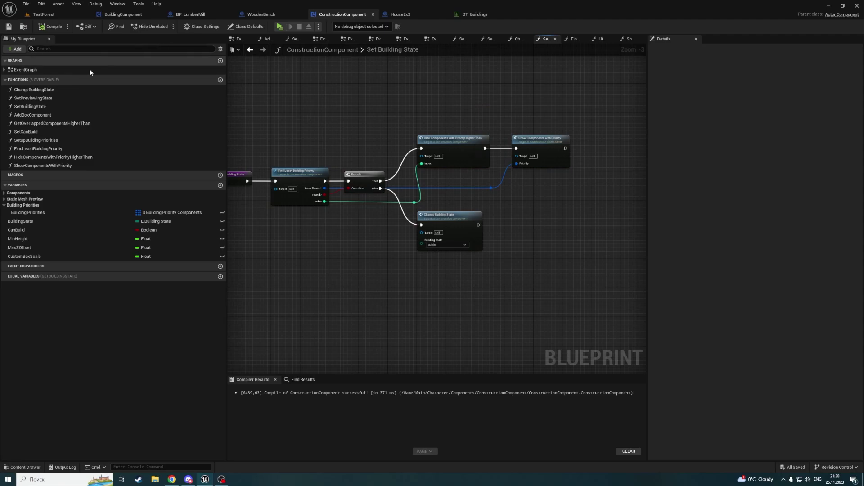
Open the ConstructionComponent Event Graph and bring Event Begin Play into view
double_click(46, 71)
scroll(366, 258, up, 1)
scroll(459, 204, up, 1)
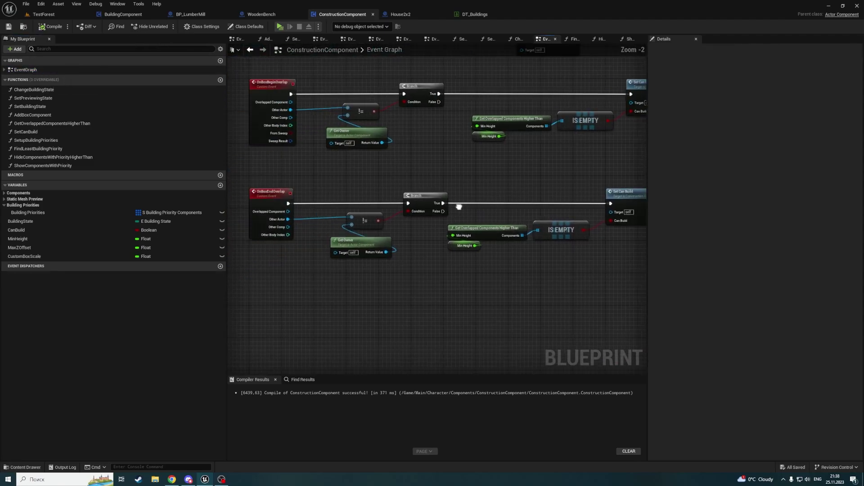
scroll(521, 178, up, 1)
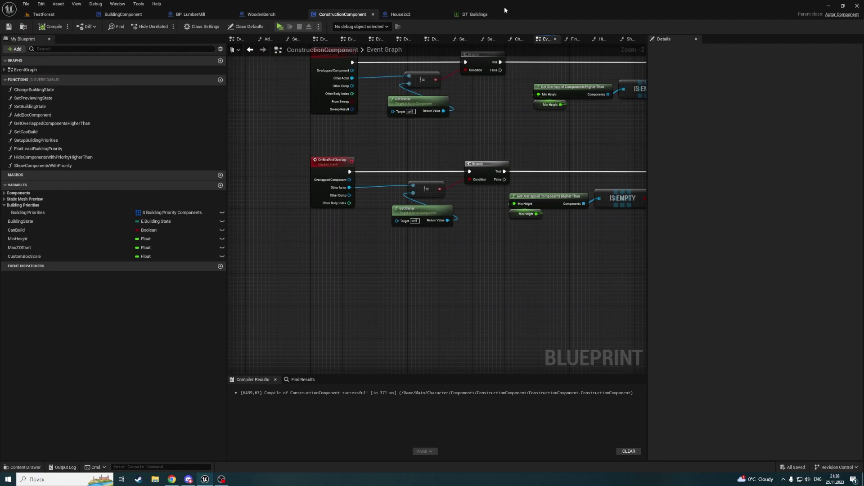
right_drag(416, 123, 454, 295)
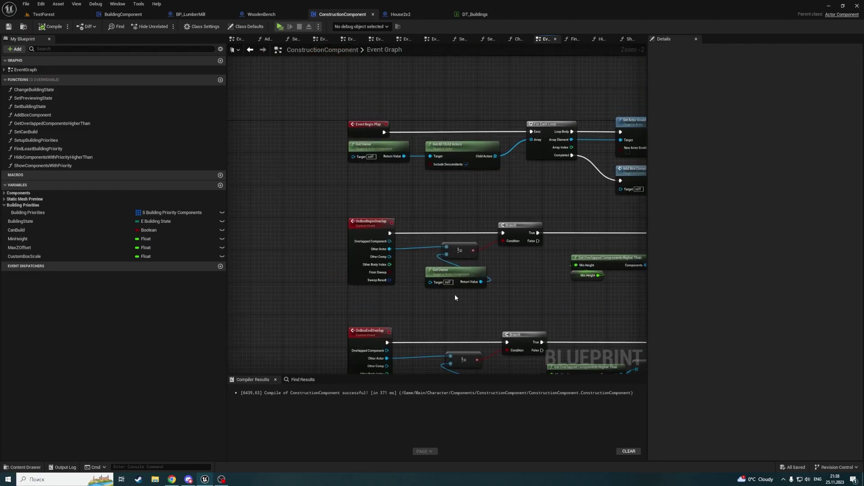
click(121, 13)
mouse_move(444, 102)
right_down()
mouse_move(441, 269)
mouse_move(470, 228)
right_up()
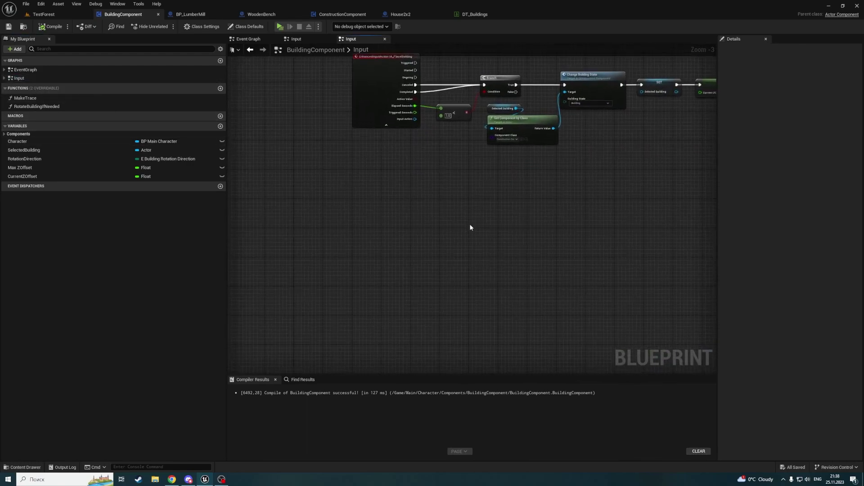
right_click(362, 246)
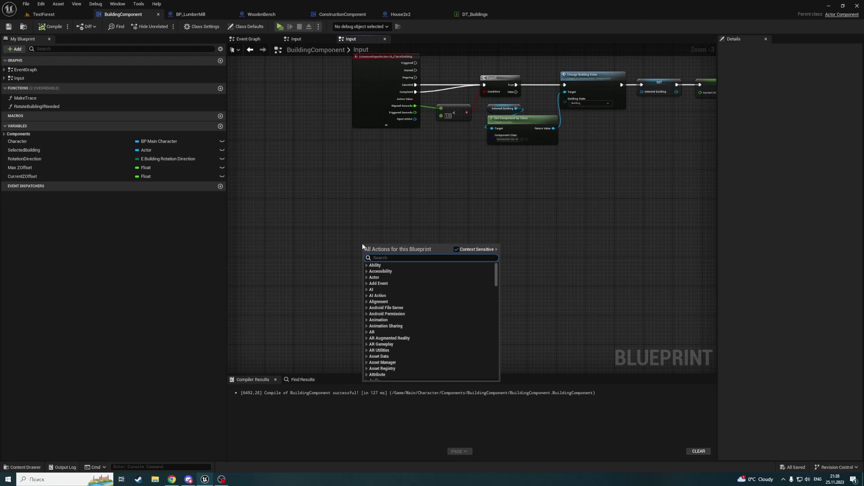
text(keyboard)
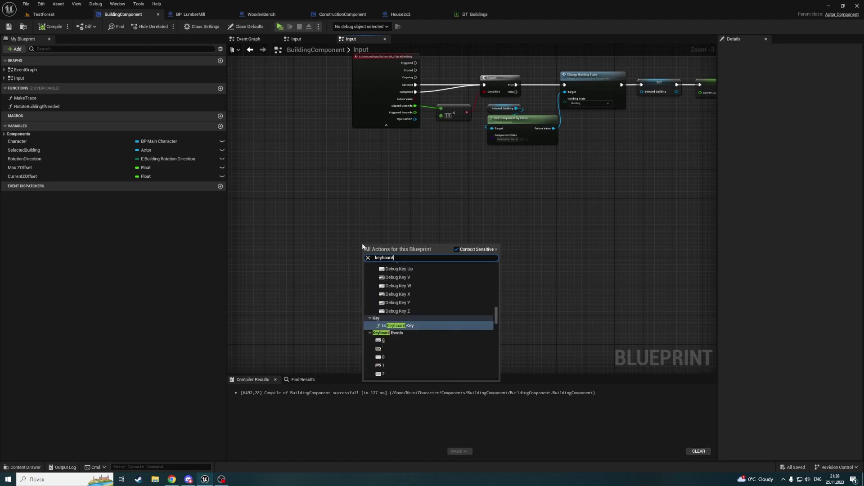
text( H)
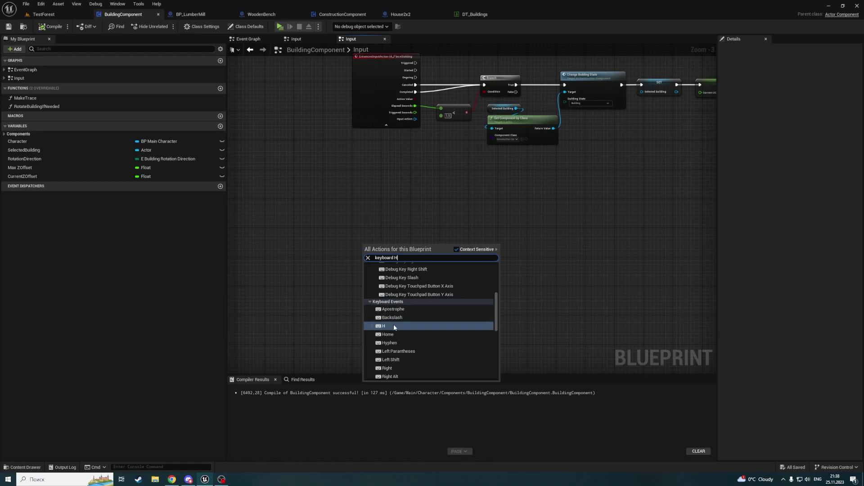
click(395, 328)
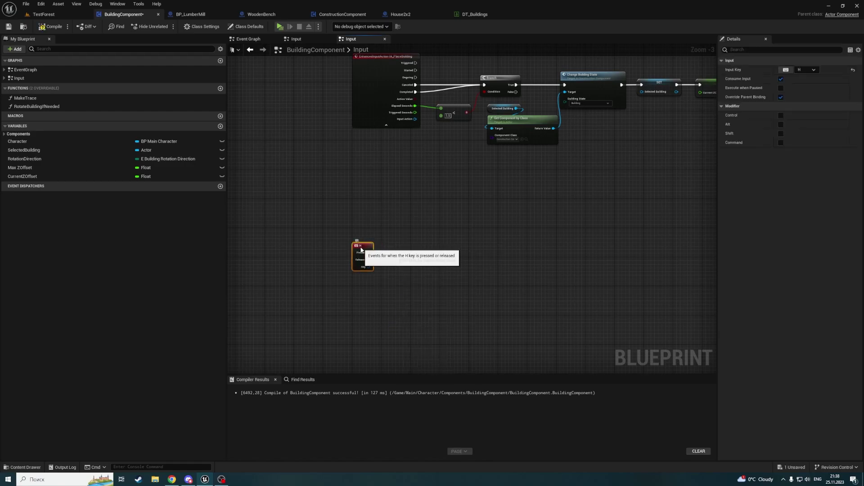
scroll(467, 224, up, 3)
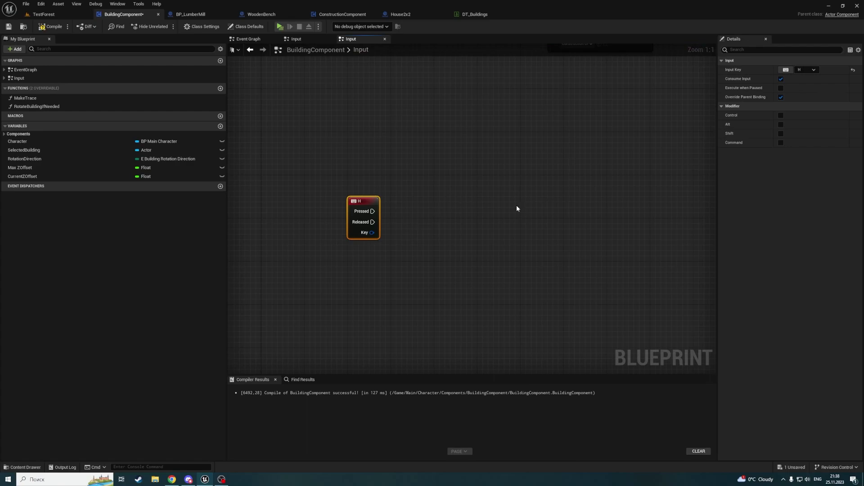
click(415, 209)
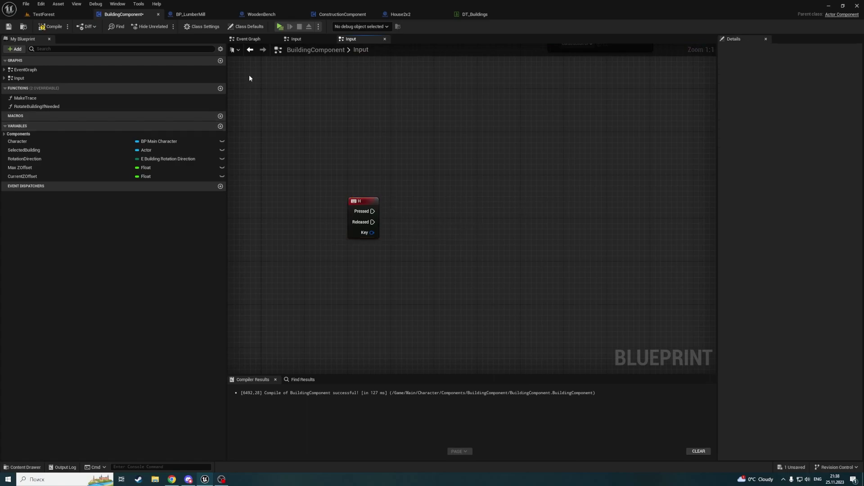
click(8, 27)
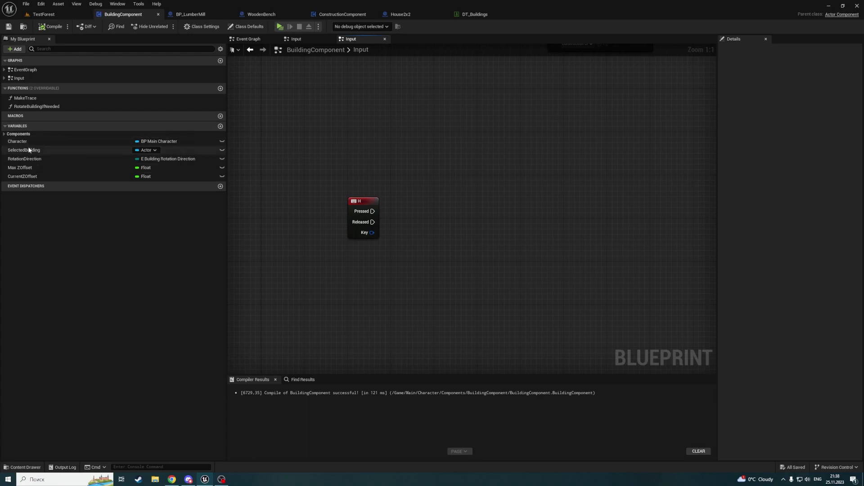
click(56, 143)
click(56, 150)
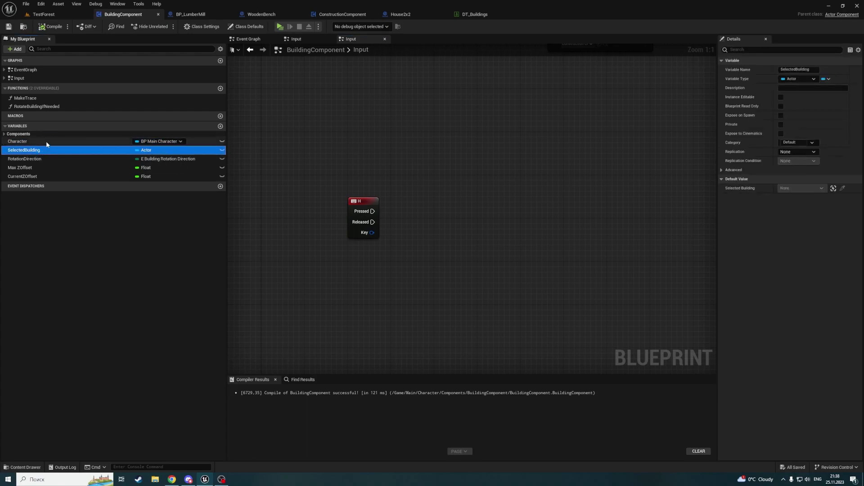
drag(350, 176, 453, 270)
key(Delete)
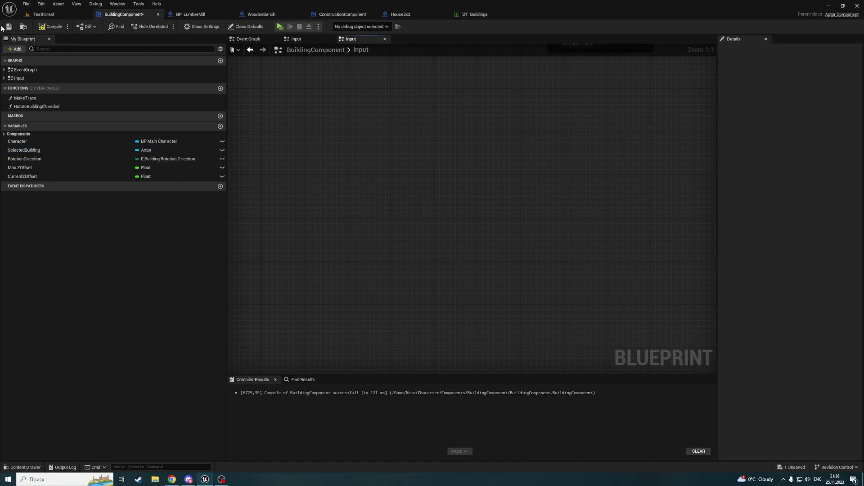
click(333, 15)
right_drag(341, 188, 335, 241)
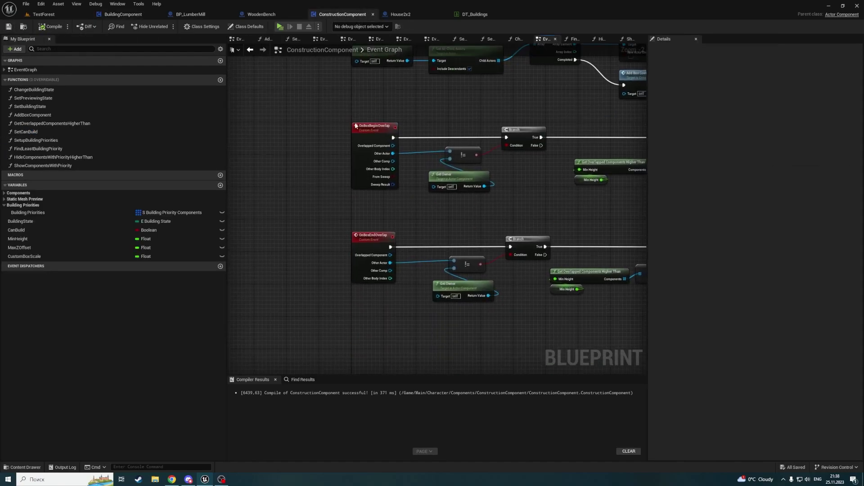
Place a Keyboard H event node in the Event Graph and collapse the Building Priorities group
right_click(335, 242)
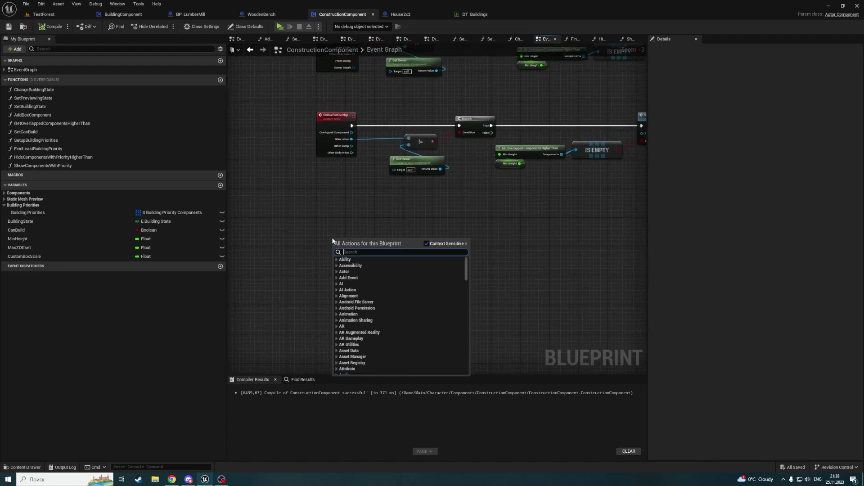
text(keyboard H)
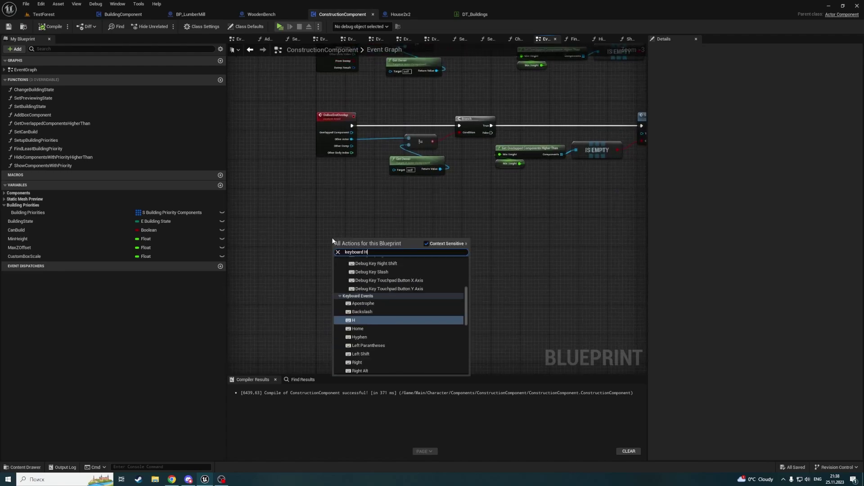
click(377, 321)
scroll(350, 268, up, 3)
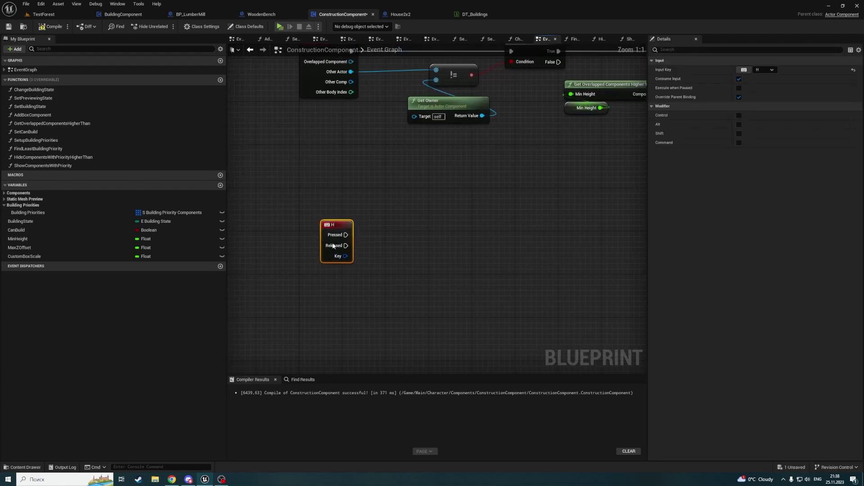
drag(334, 245, 312, 300)
click(369, 268)
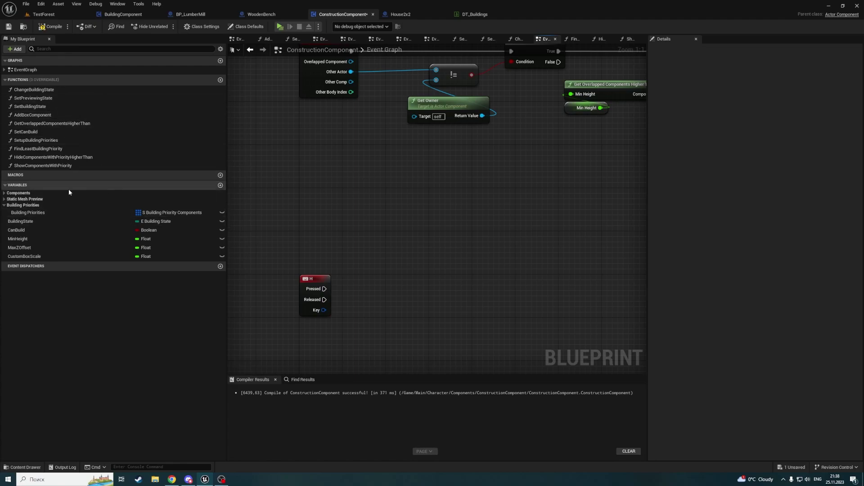
click(2, 206)
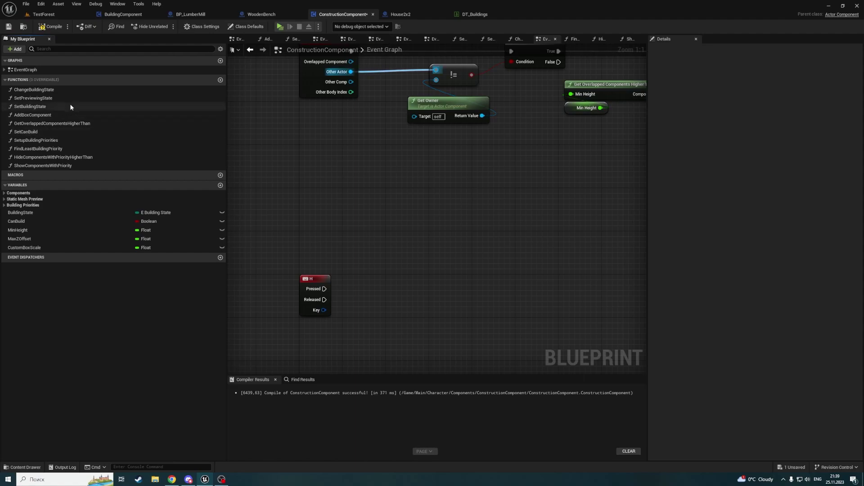
In Set Building State, shift the nodes after the Branch right to make room
double_click(52, 164)
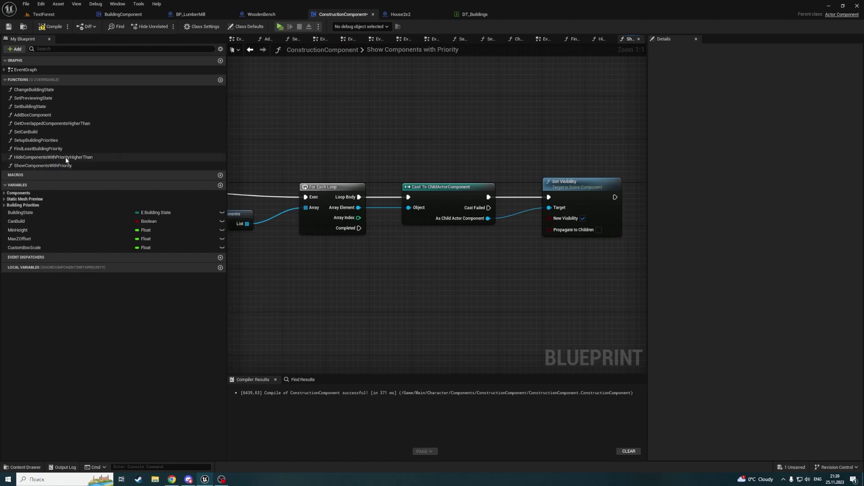
double_click(48, 107)
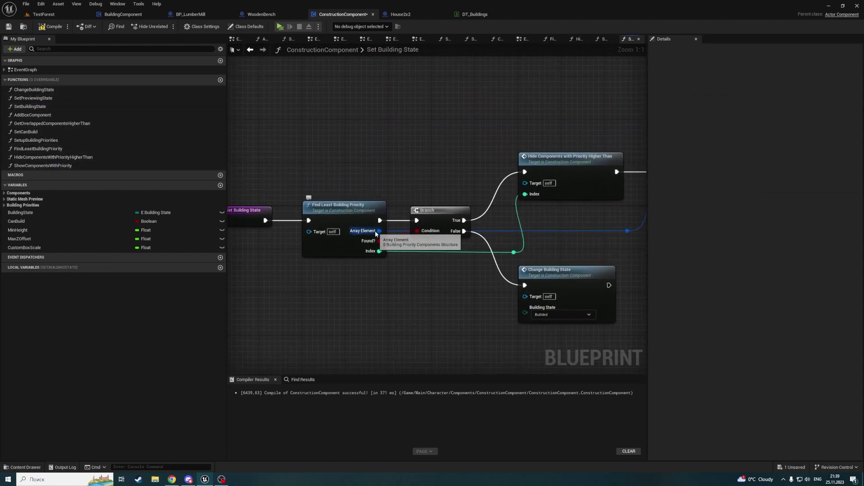
right_drag(475, 201, 330, 157)
scroll(330, 158, down, 2)
drag(299, 105, 595, 265)
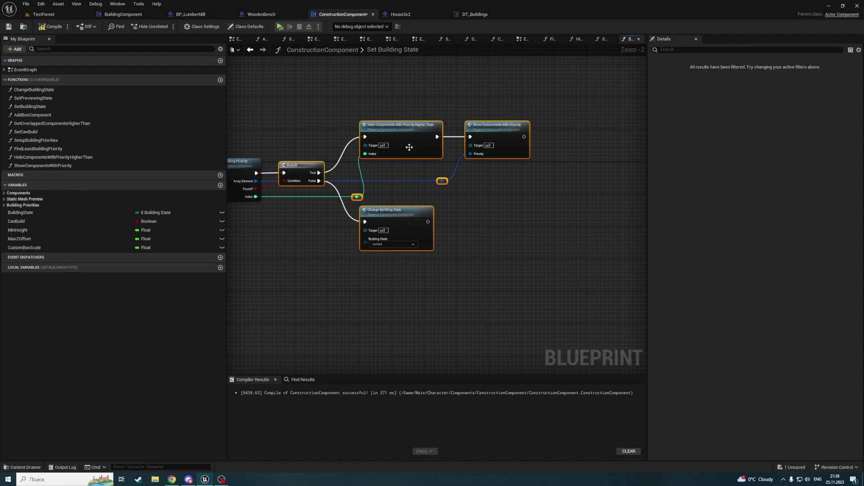
drag(400, 130, 415, 131)
click(333, 136)
right_drag(399, 126, 319, 168)
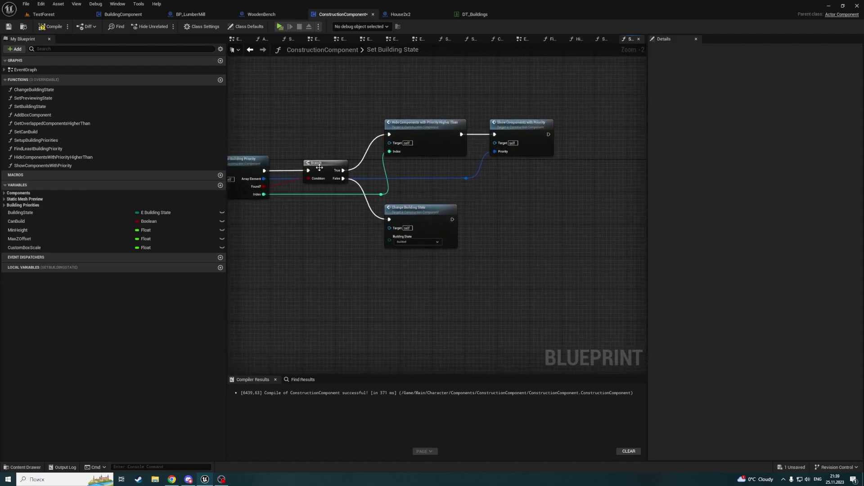
Promote Array Element to CurrentBuildingPriority in Building Priorities, set after Show Components with Priority
ctrl+drag(263, 179, 608, 176)
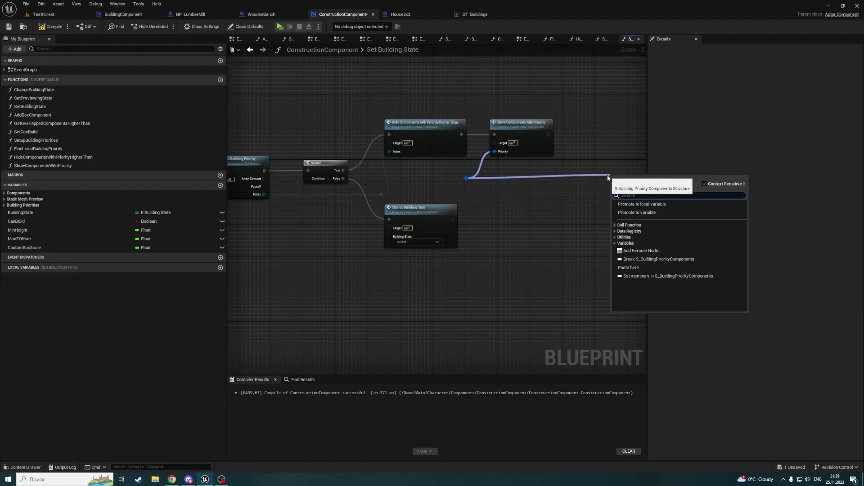
text(promot)
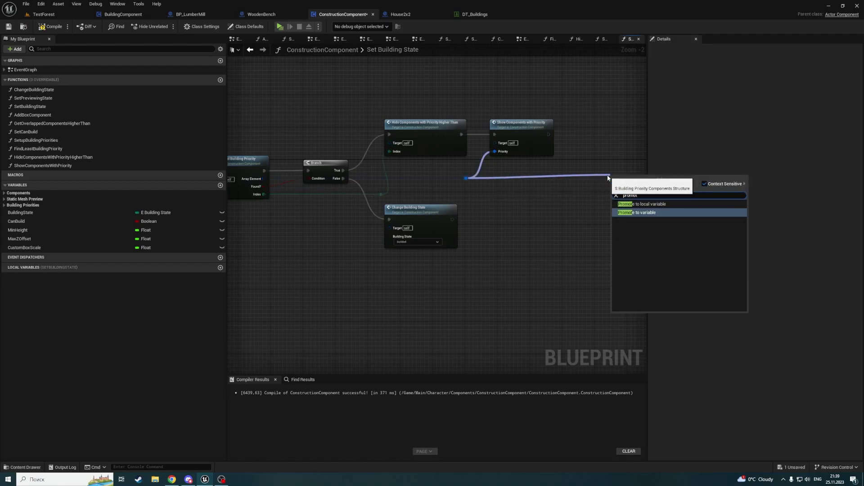
key(Return)
text(c)
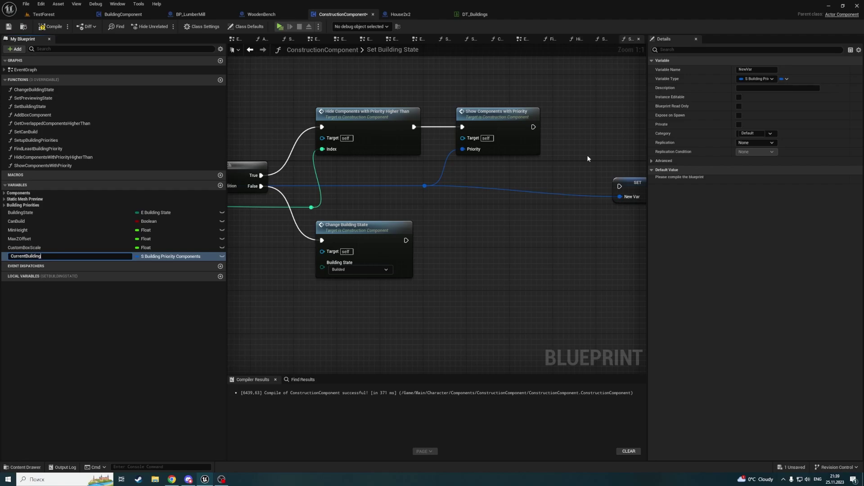
text(ity)
key(Return)
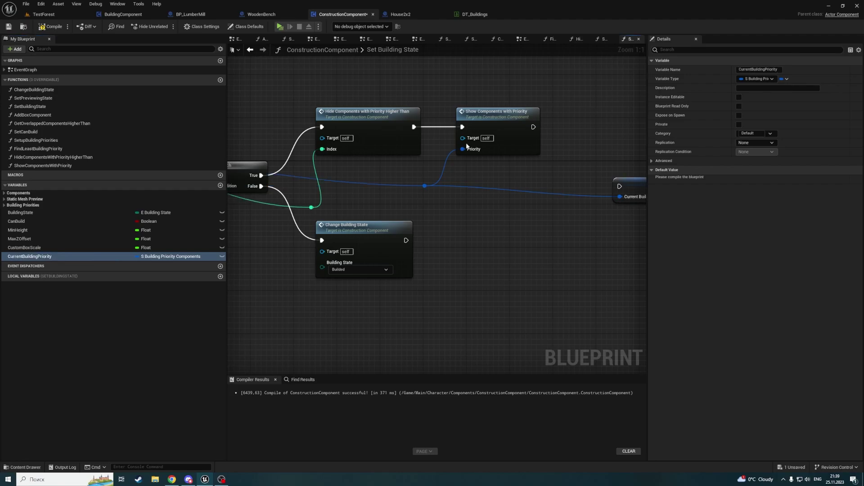
drag(29, 256, 25, 208)
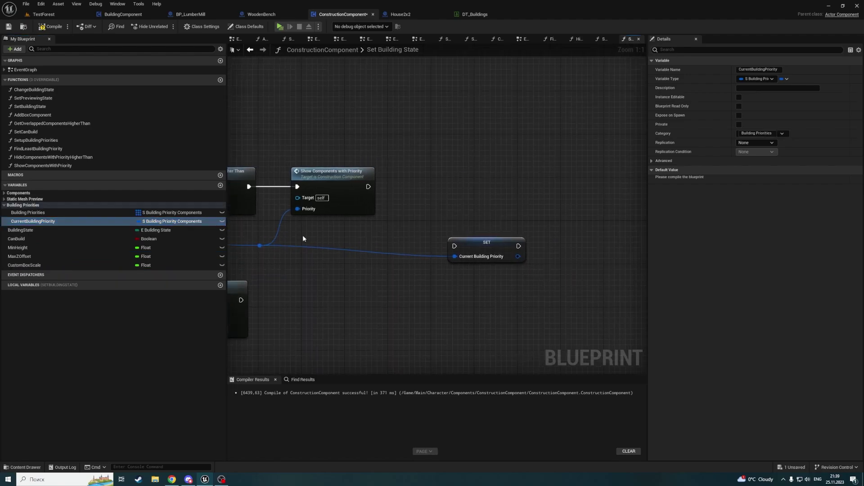
drag(475, 249, 442, 190)
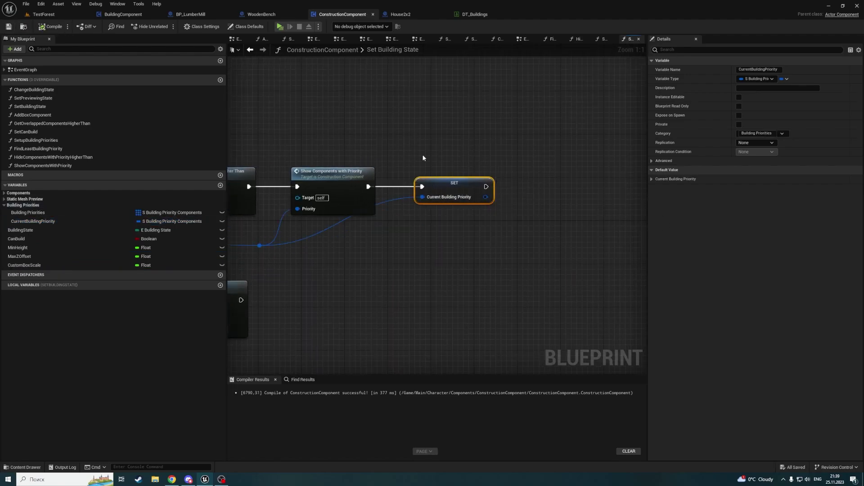
Add a CurrentBuildingPriority getter with a Break S_BuildingPriorityComponents node in the Event Graph
double_click(26, 69)
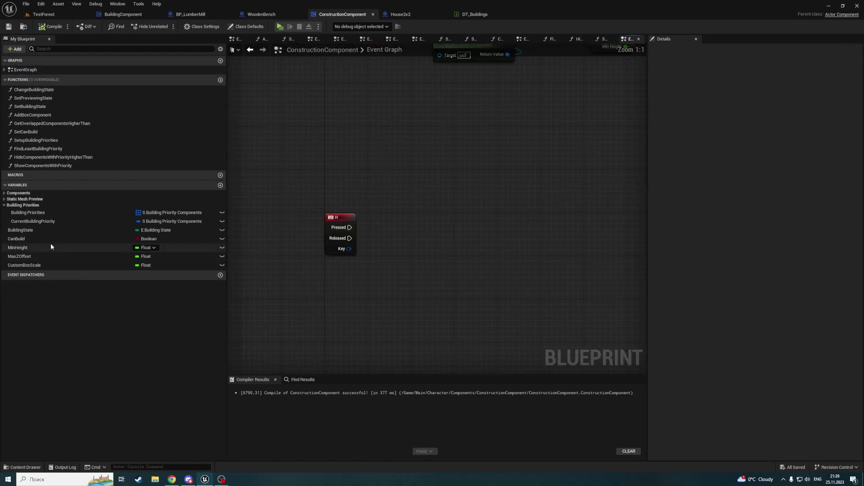
mouse_move(33, 221)
mouse_down()
mouse_move(337, 275)
mouse_move(328, 268)
mouse_up()
click(373, 273)
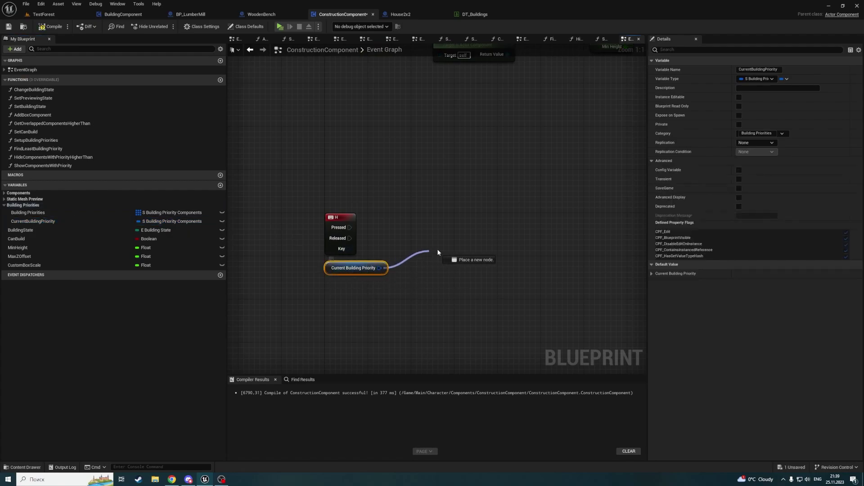
drag(437, 253, 438, 252)
text(re)
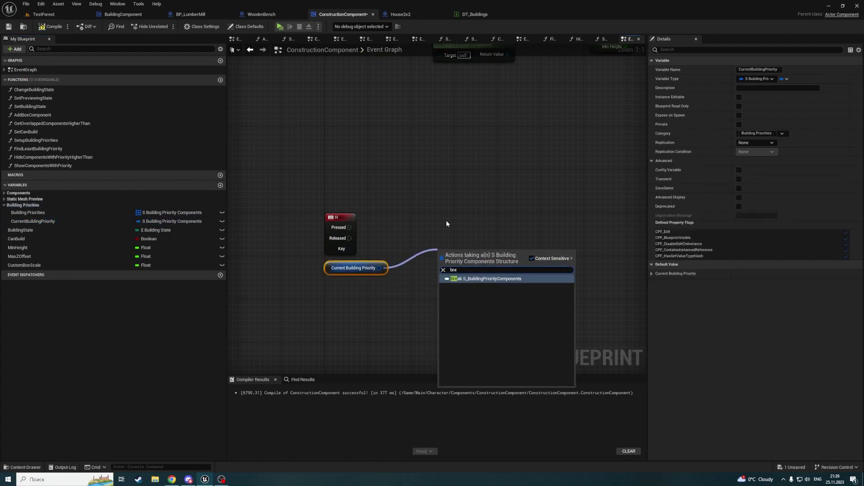
key(Return)
drag(461, 269, 433, 265)
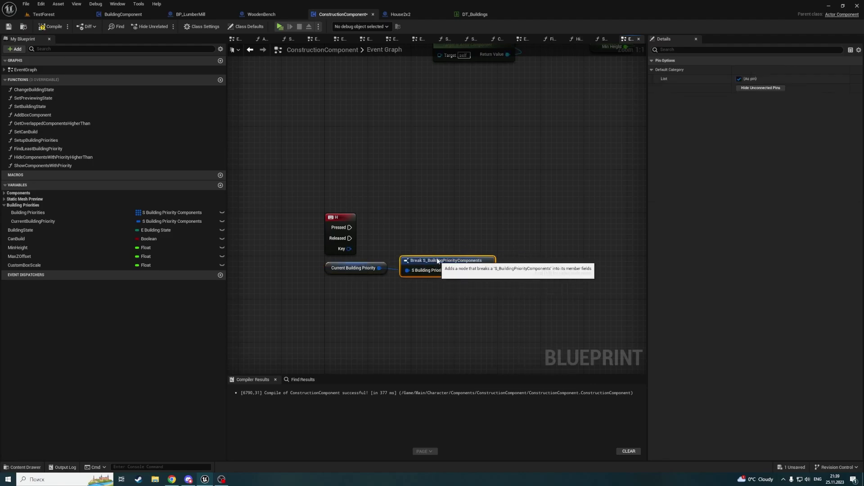
Loop over the List with a For Each Loop with Break and begin wiring its Array Element
drag(488, 270, 534, 268)
text(for each)
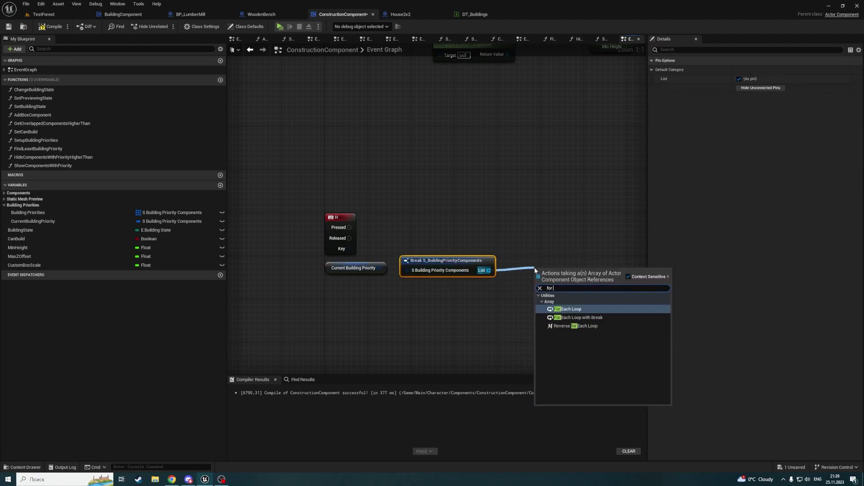
key(Down)
key(Return)
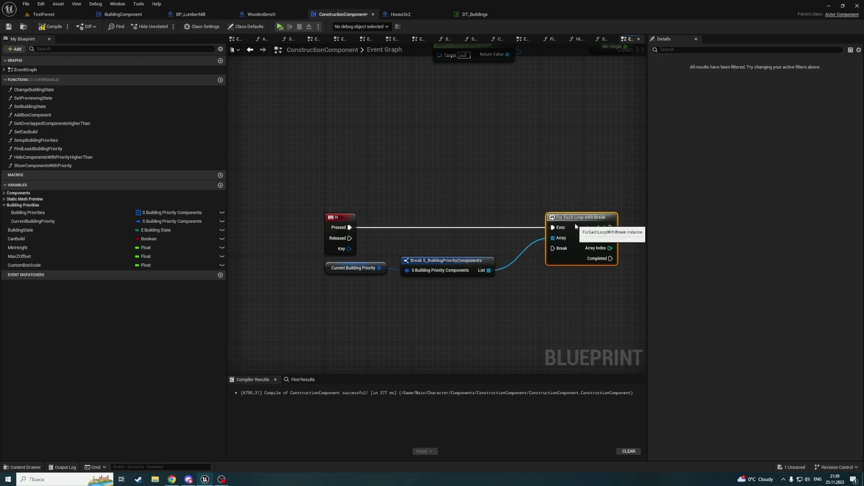
right_drag(592, 296, 409, 251)
drag(408, 250, 416, 249)
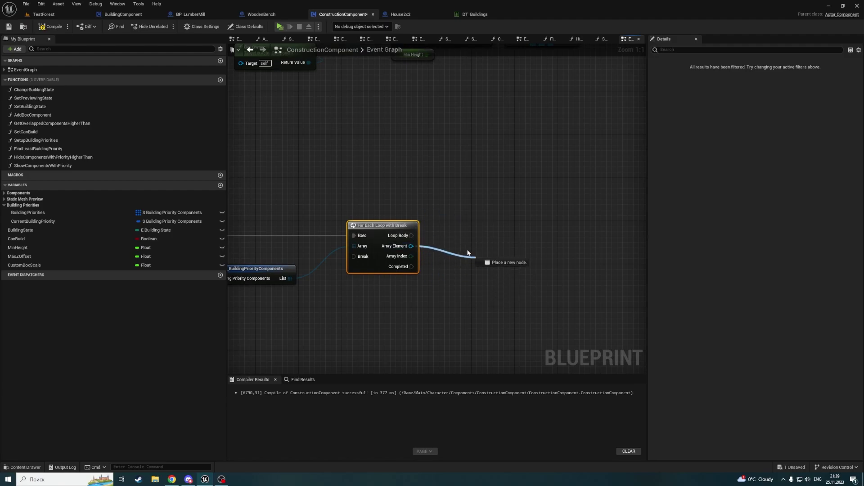
drag(456, 246, 453, 239)
Add a Cast To ChildActorComponent node and a Get Child Actor node from its output
text(cast to child)
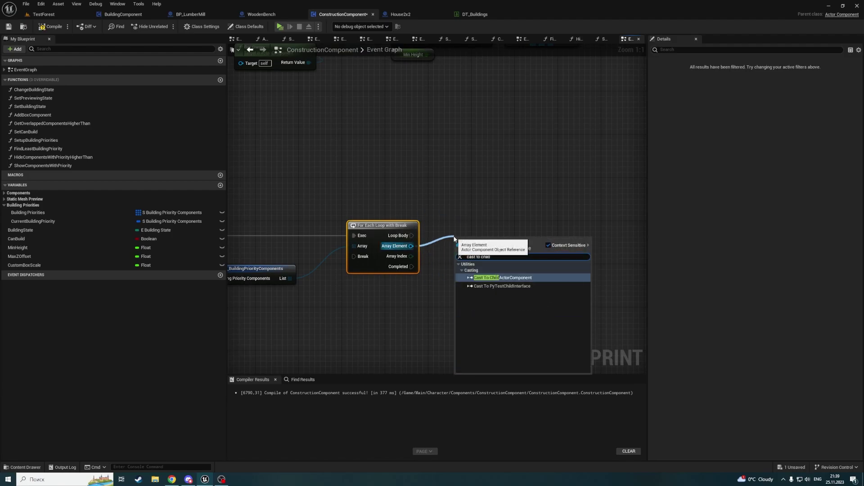
key(Return)
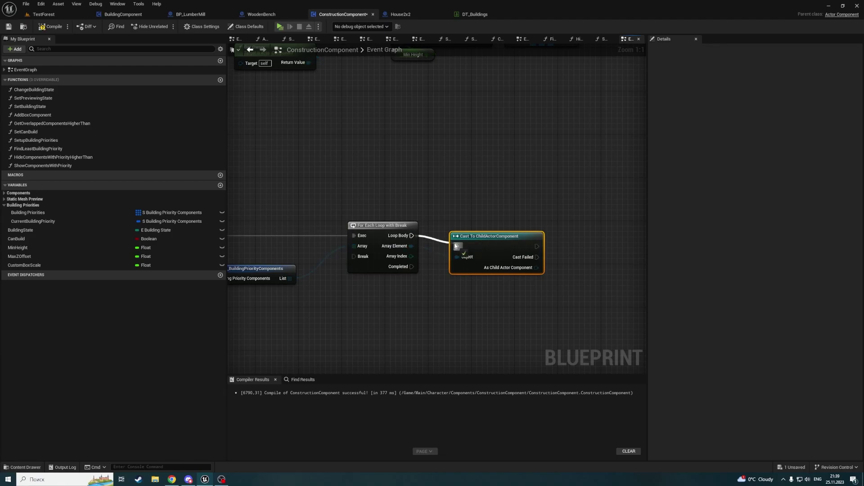
drag(537, 257, 576, 261)
text(get)
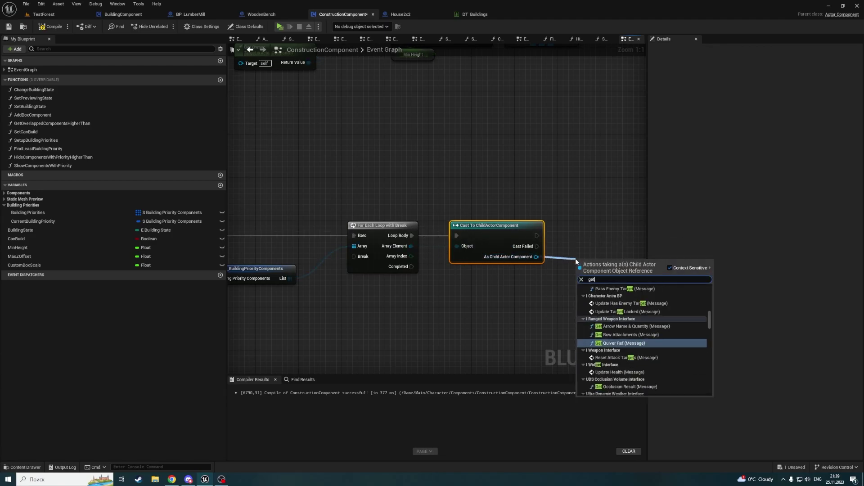
text( componentb)
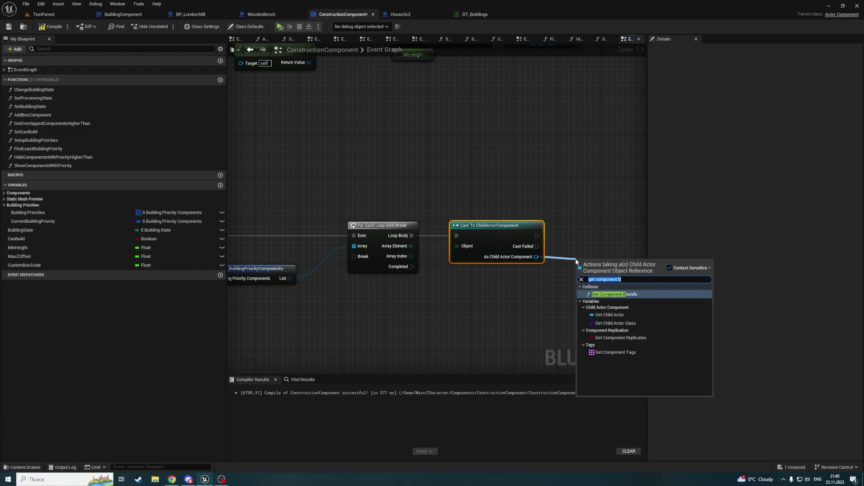
text(get child)
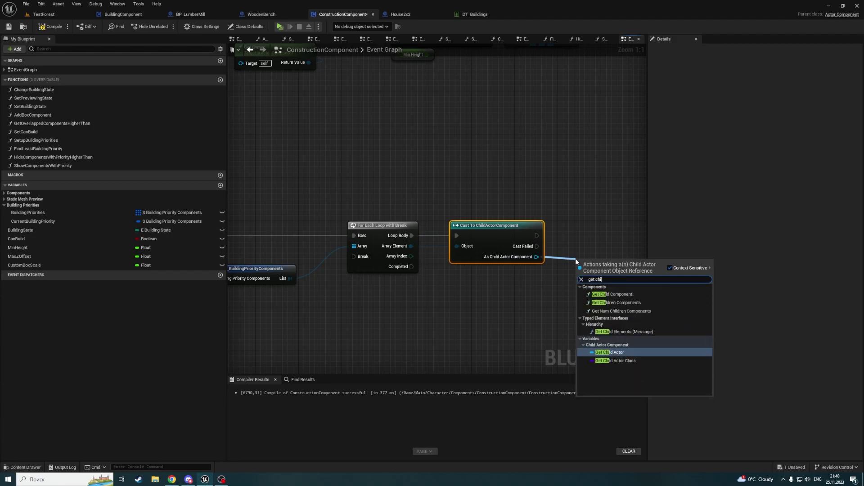
key(Return)
Add a Get Component by Class node with its class set to BuildPartComponent
mouse_move(592, 261)
mouse_down()
mouse_move(508, 274)
mouse_move(552, 276)
mouse_up()
text(get component)
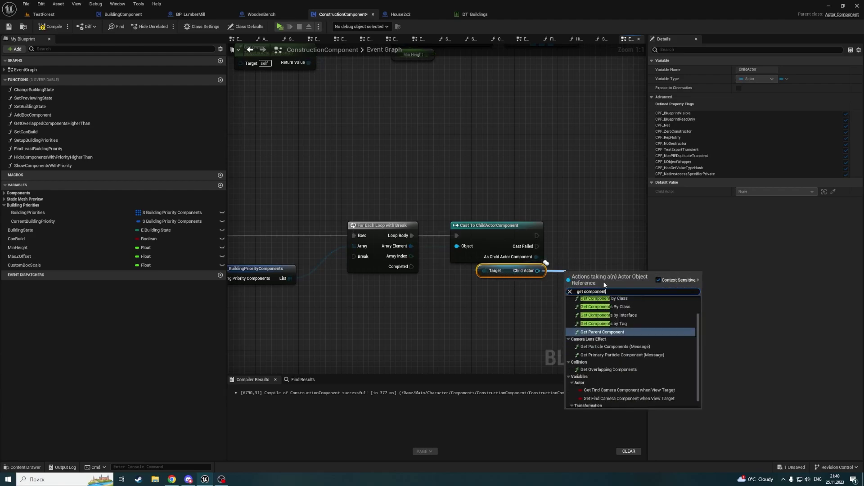
click(603, 299)
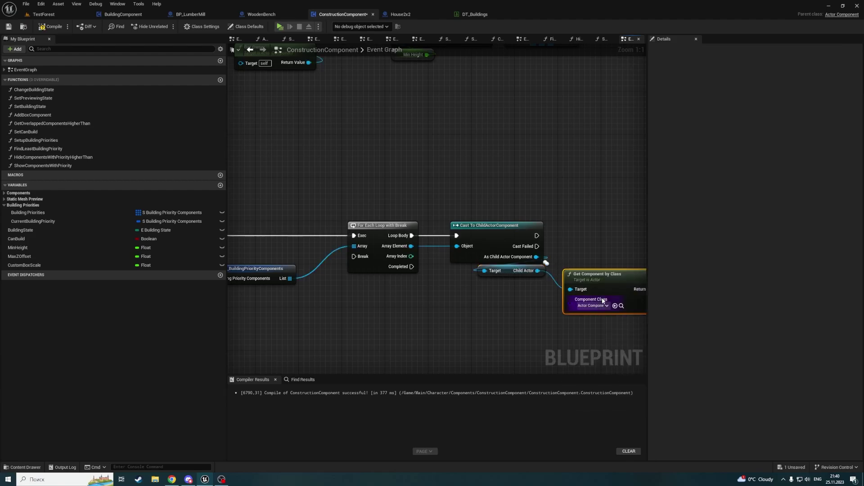
click(597, 290)
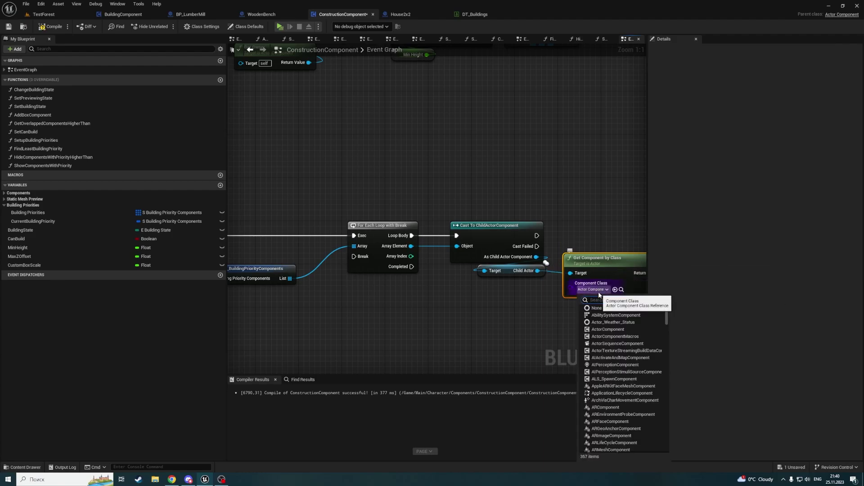
text(BuidPart)
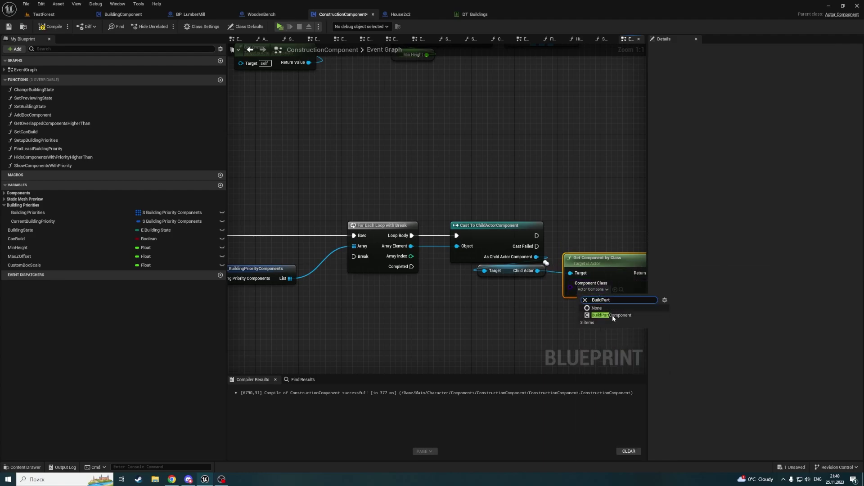
click(612, 336)
drag(611, 266, 523, 301)
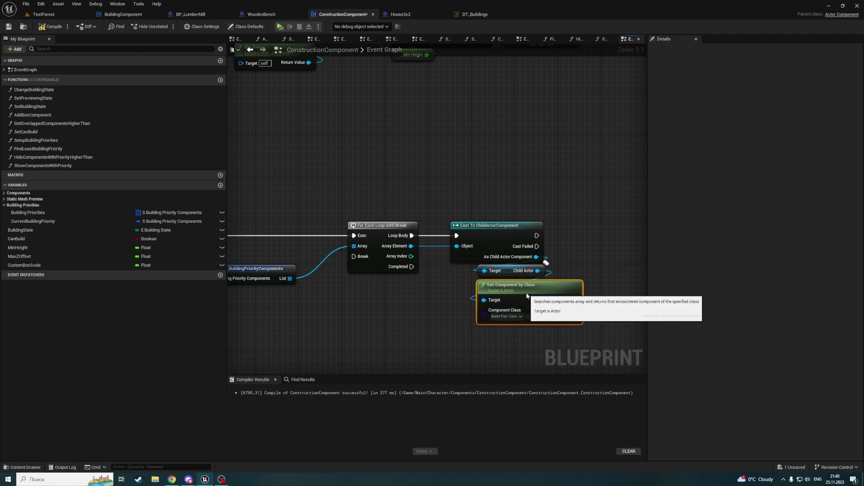
Place a Branch node to the right of the get-component nodes
right_drag(580, 247, 443, 232)
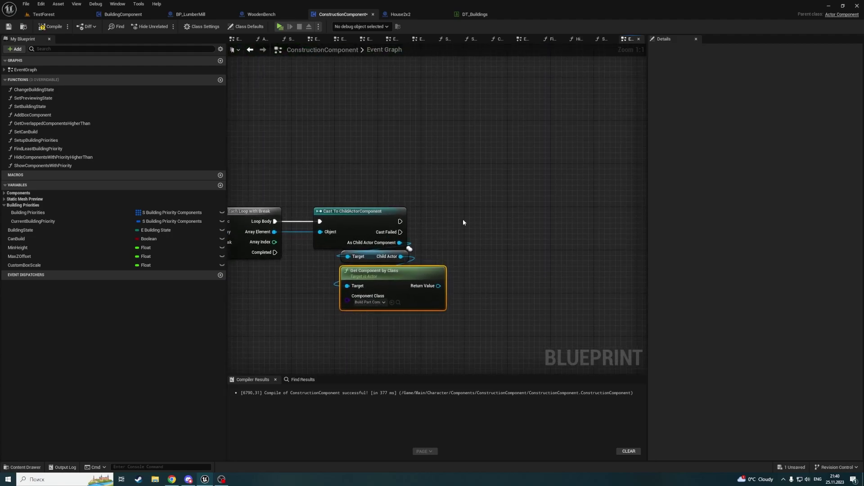
click(463, 223)
drag(473, 223, 552, 212)
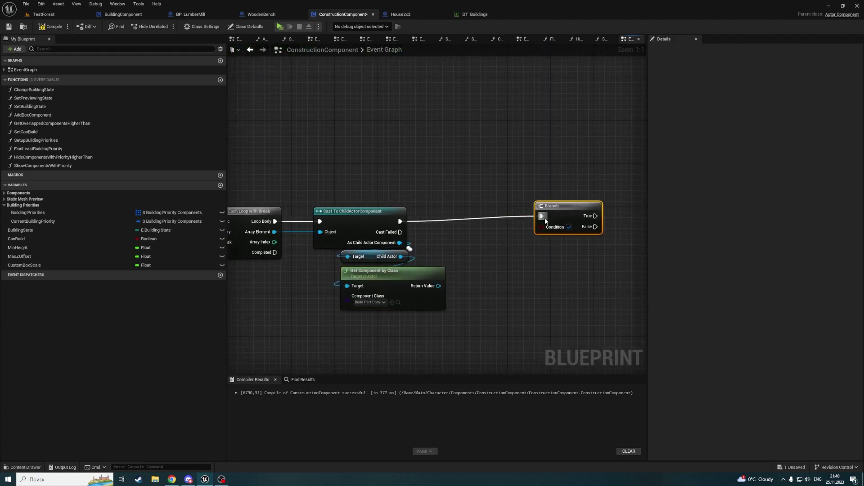
Feed a Get Part State == Unbuilded comparison into the Branch Condition
mouse_move(438, 286)
mouse_down()
mouse_move(469, 231)
mouse_move(470, 282)
mouse_up()
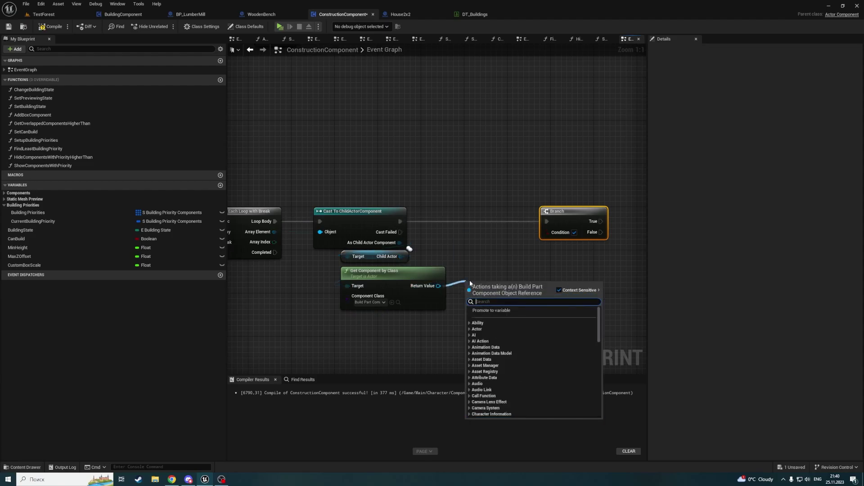
text(state)
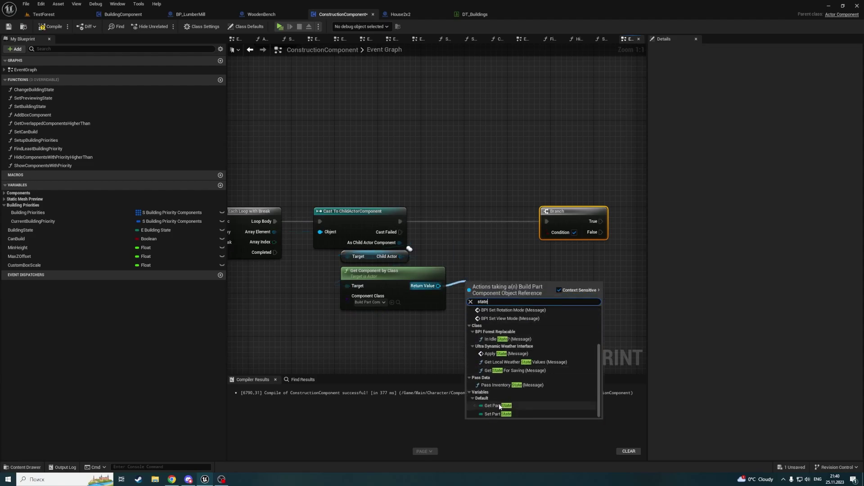
click(498, 406)
drag(524, 284, 541, 285)
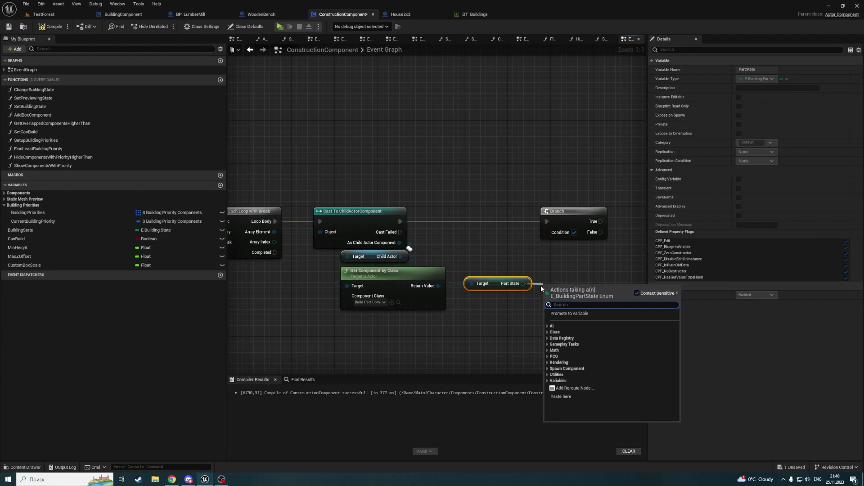
text(==)
key(Return)
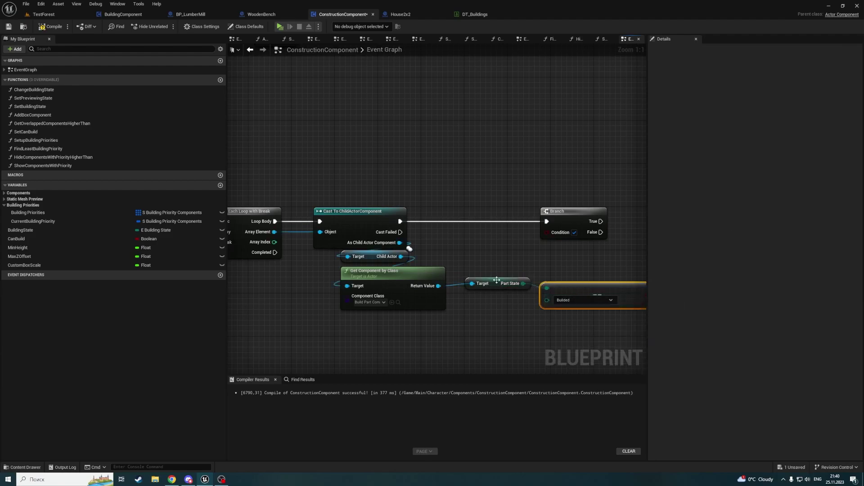
drag(497, 280, 431, 323)
drag(585, 290, 508, 304)
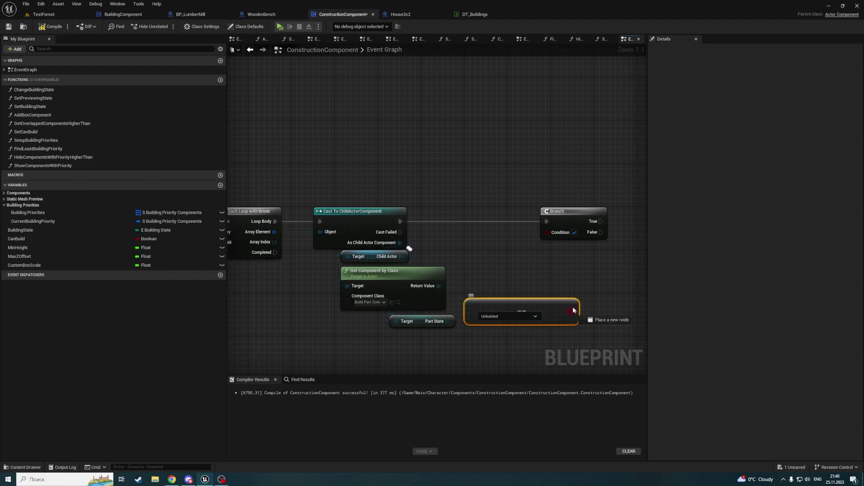
drag(573, 310, 547, 232)
Add a Change Part State node set to Builded on the Branch's True output
right_drag(544, 270, 429, 262)
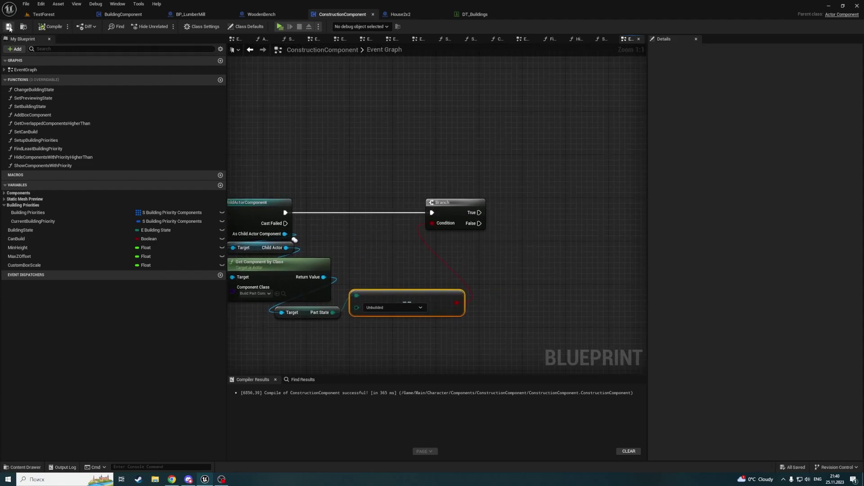
right_drag(285, 235, 332, 236)
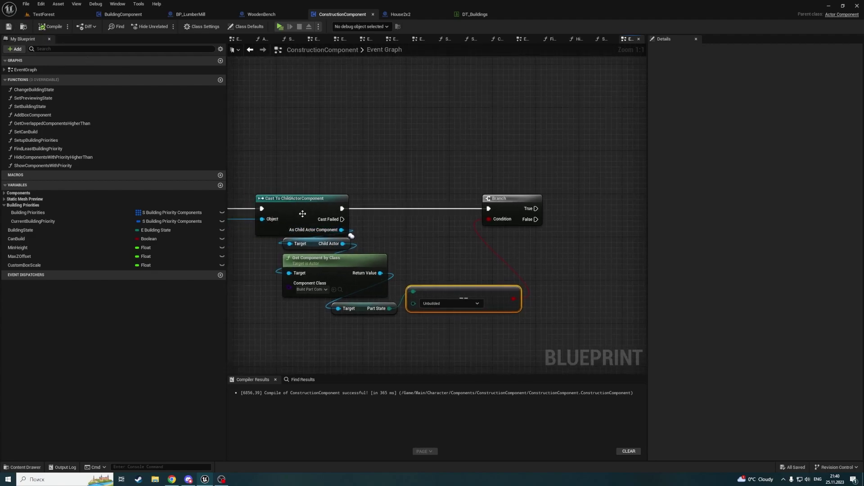
right_drag(344, 265, 275, 276)
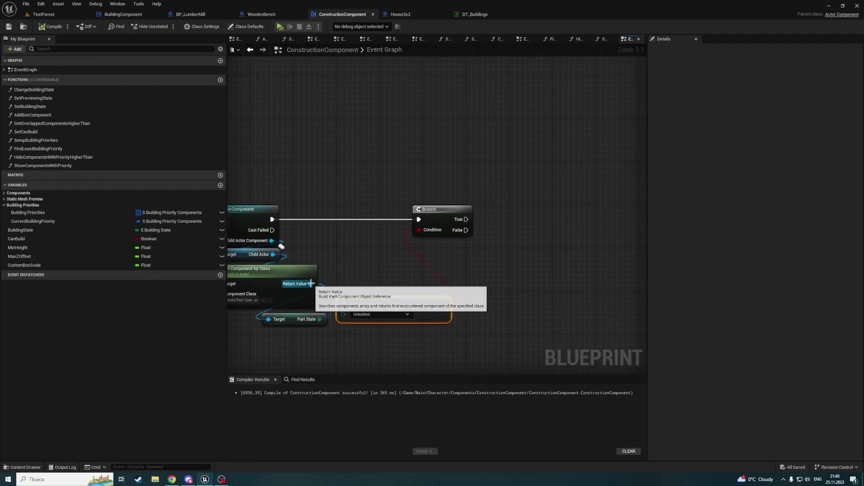
drag(311, 283, 490, 283)
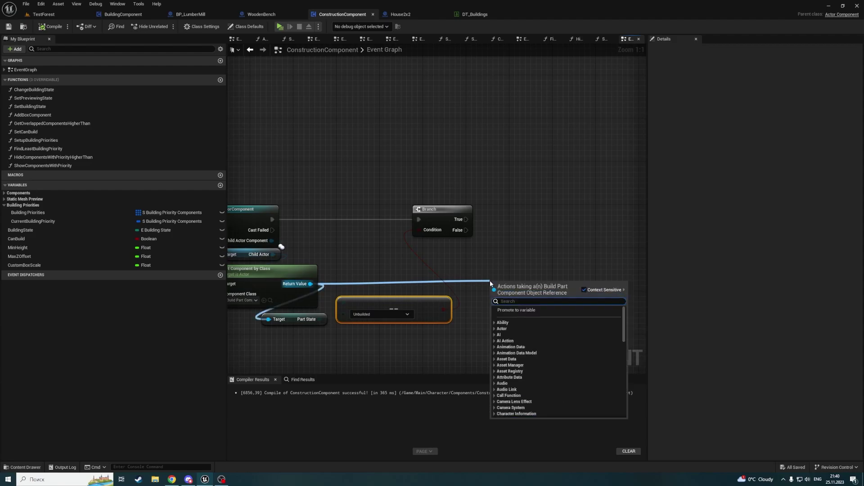
text(change)
key(Return)
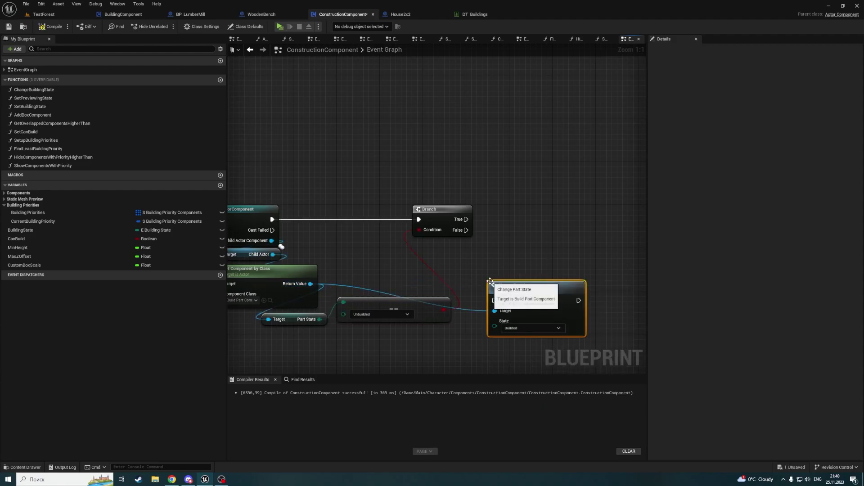
drag(492, 288, 517, 226)
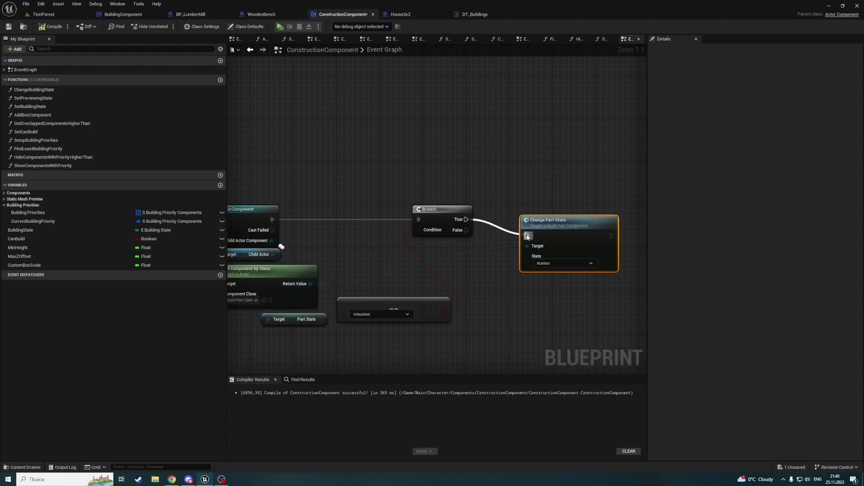
Wire Change Part State back to the For Each Loop Break via two reroute points, then compile
scroll(468, 228, down, 3)
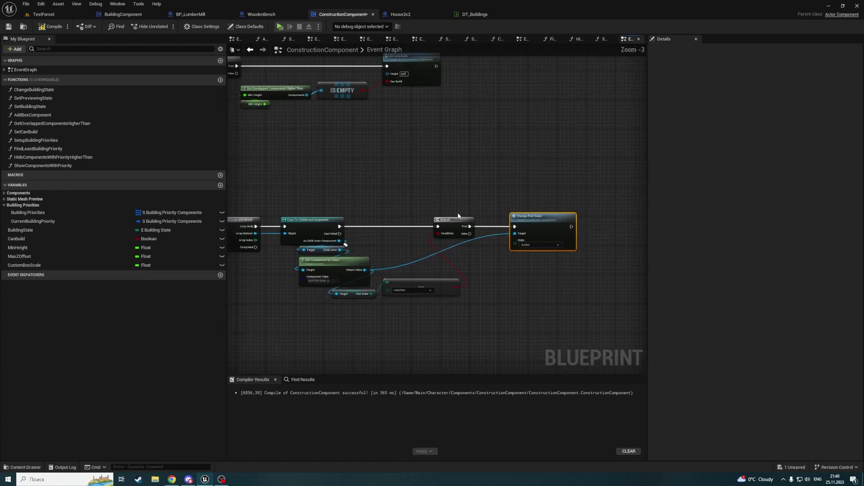
drag(570, 231, 481, 195)
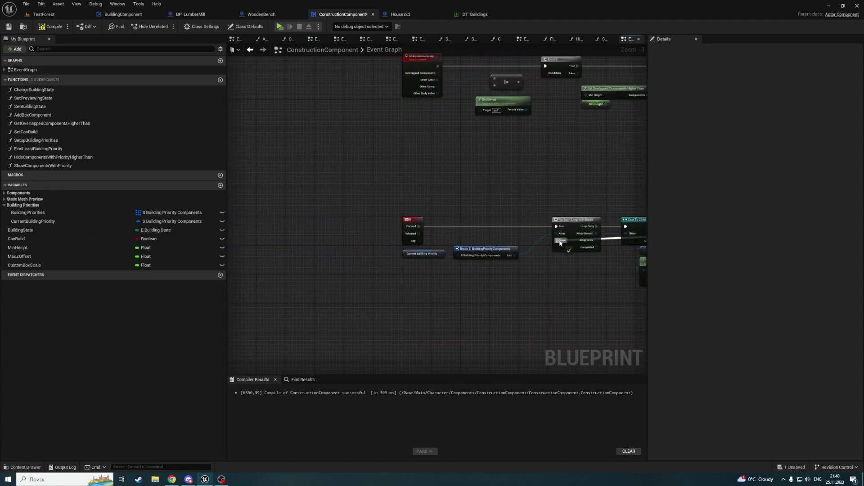
drag(560, 243, 560, 243)
double_click(417, 257)
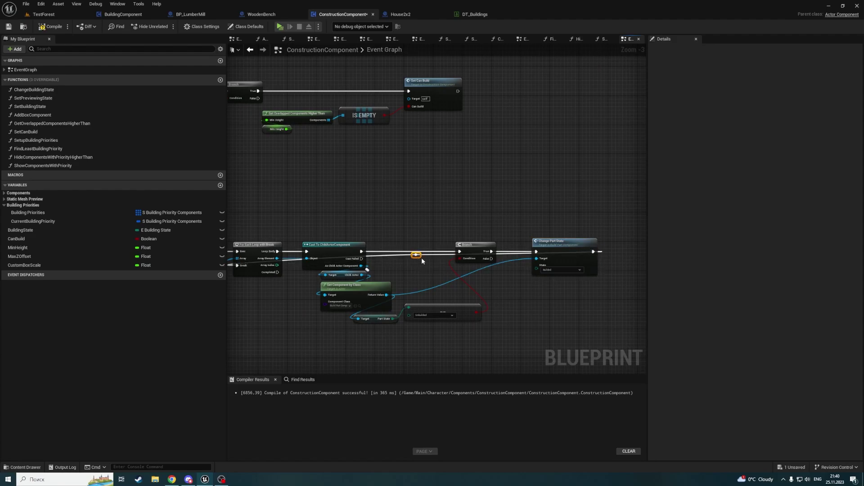
drag(419, 256, 281, 229)
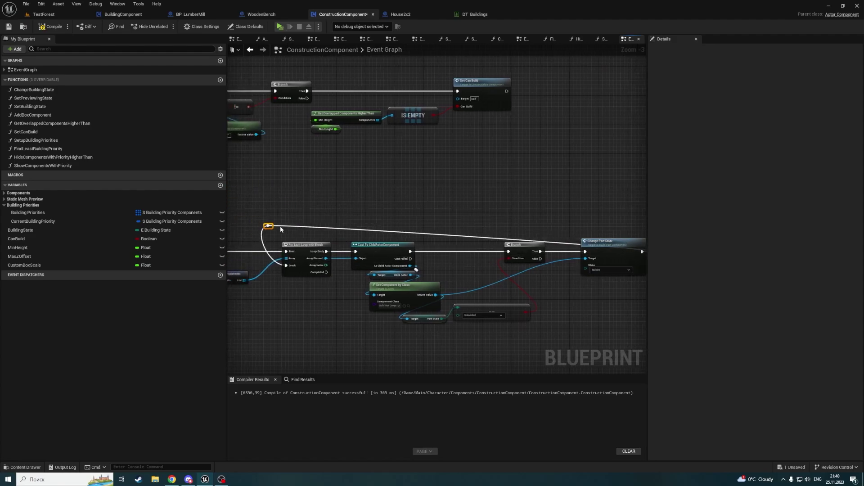
double_click(465, 230)
drag(611, 217, 624, 221)
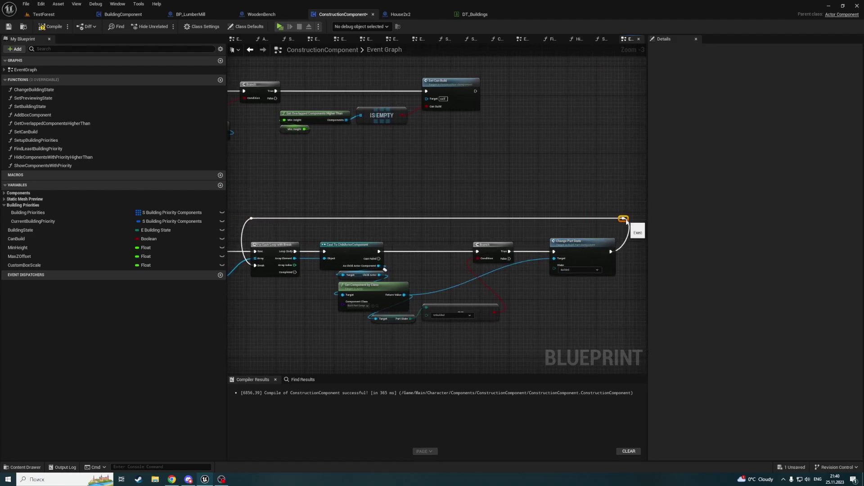
click(56, 28)
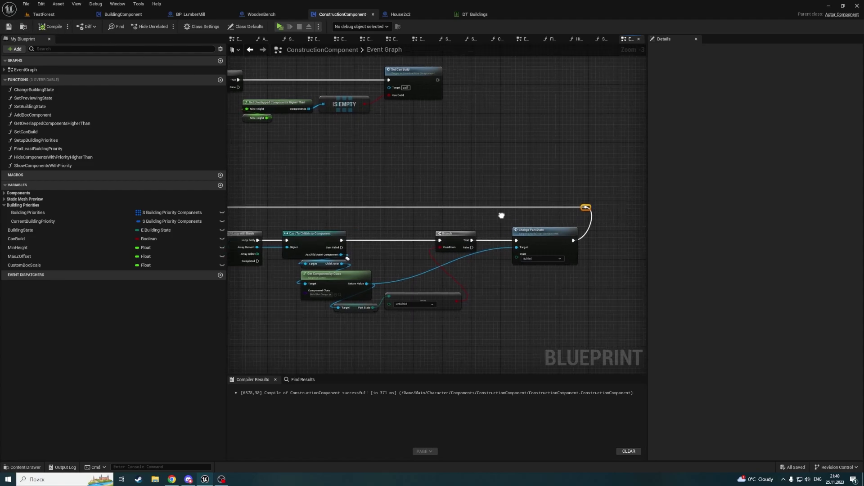
Check the Set Building State function, then place its call after the loop's Completed output
scroll(487, 181, up, 1)
right_drag(407, 180, 580, 169)
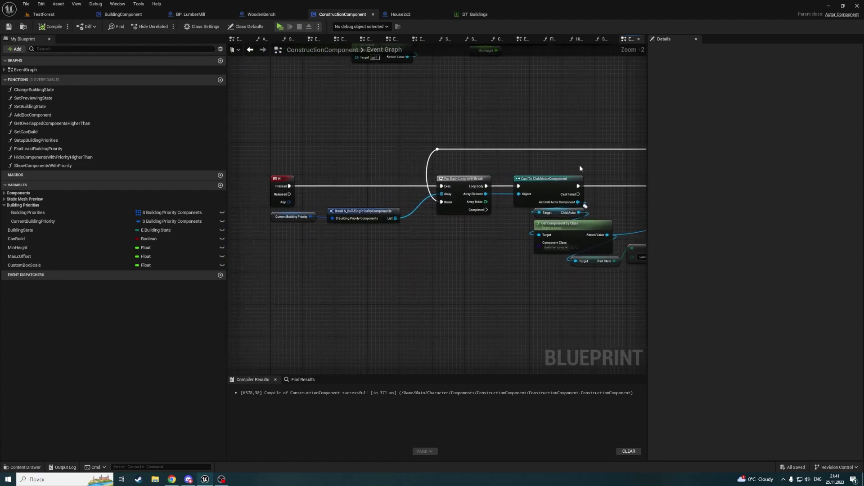
double_click(46, 105)
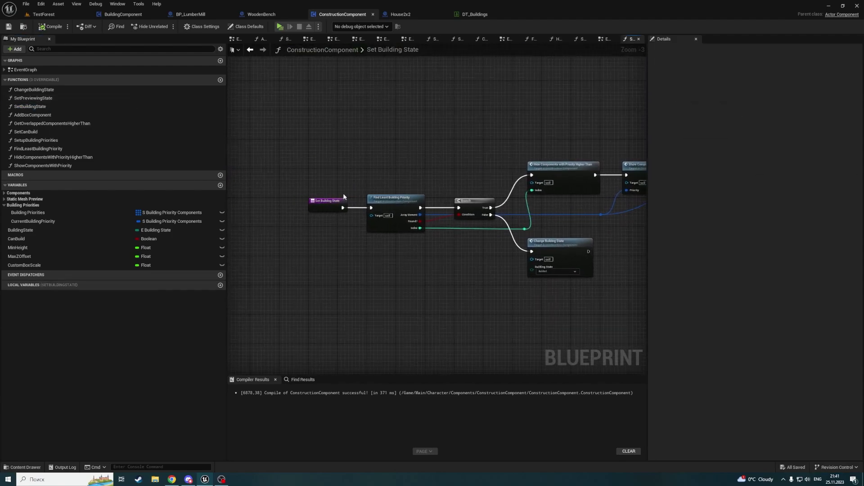
right_drag(343, 197, 324, 200)
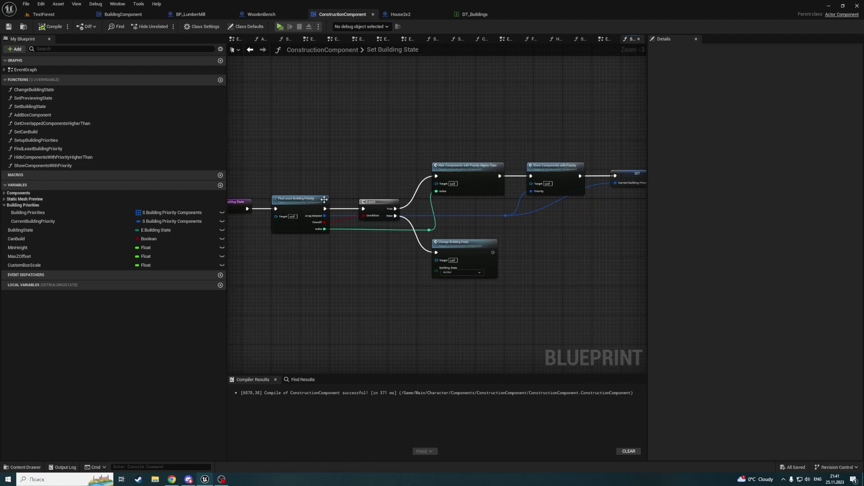
click(250, 49)
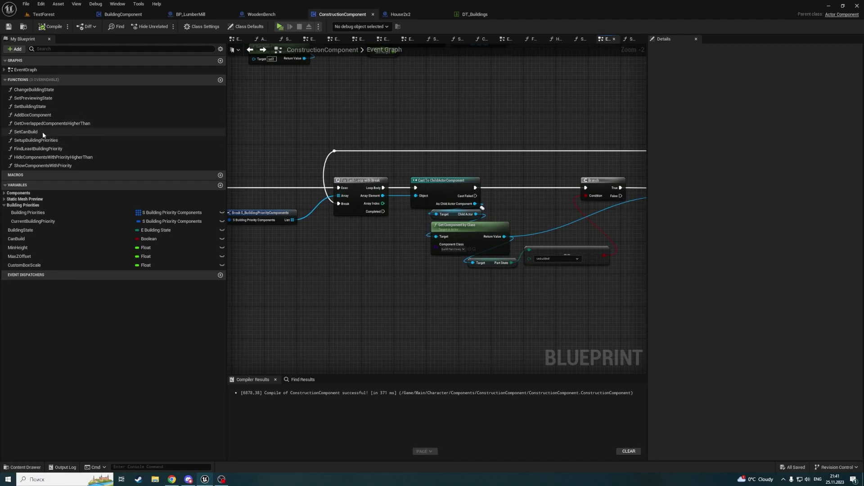
mouse_move(41, 106)
mouse_down()
mouse_move(396, 238)
mouse_move(399, 257)
mouse_move(428, 278)
mouse_up()
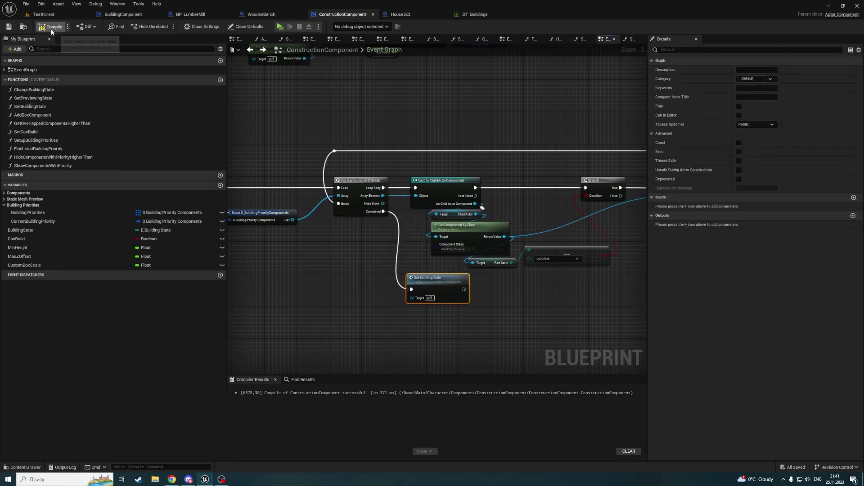
Play TestForest, put the hammer in hotbar slot 1, preview a Small House, then stop
click(43, 14)
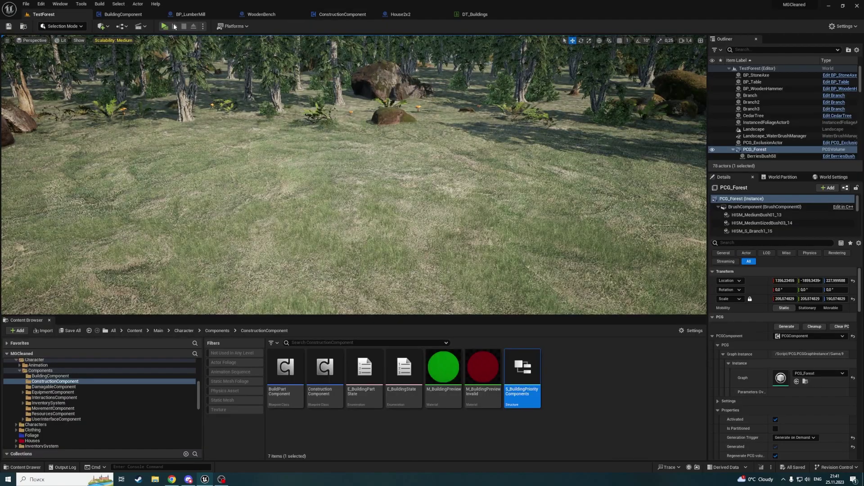
click(163, 27)
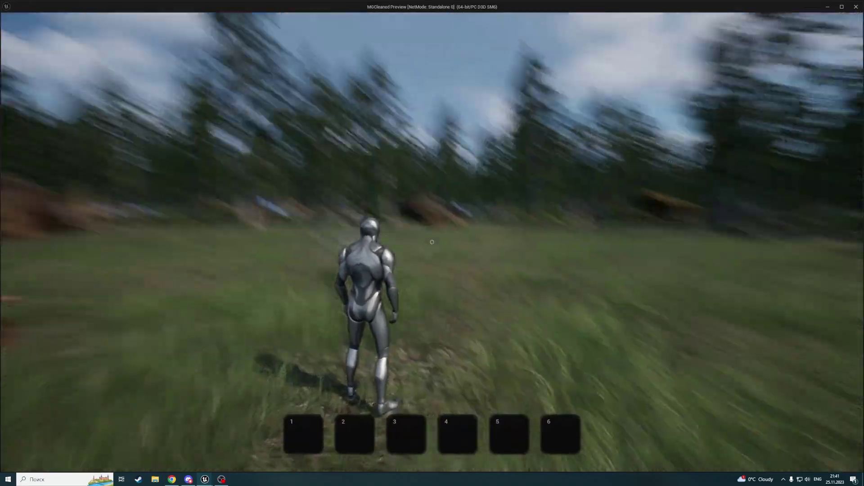
key(Tab)
click(461, 86)
key(Tab)
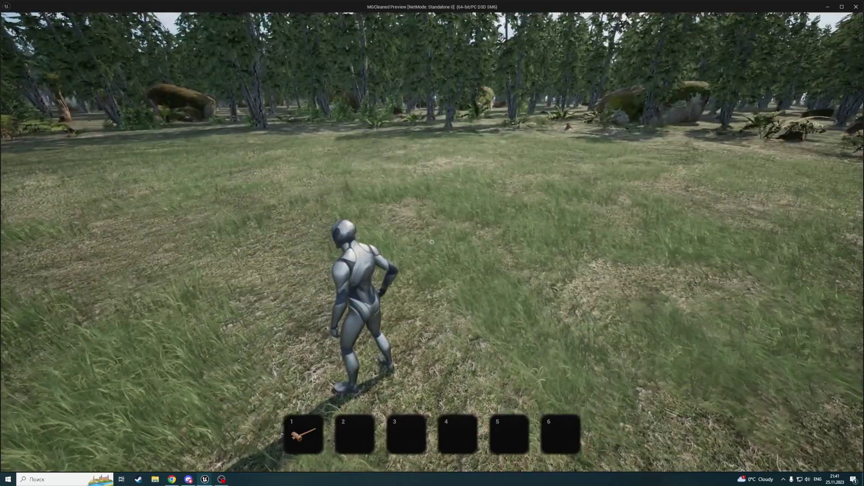
key(1)
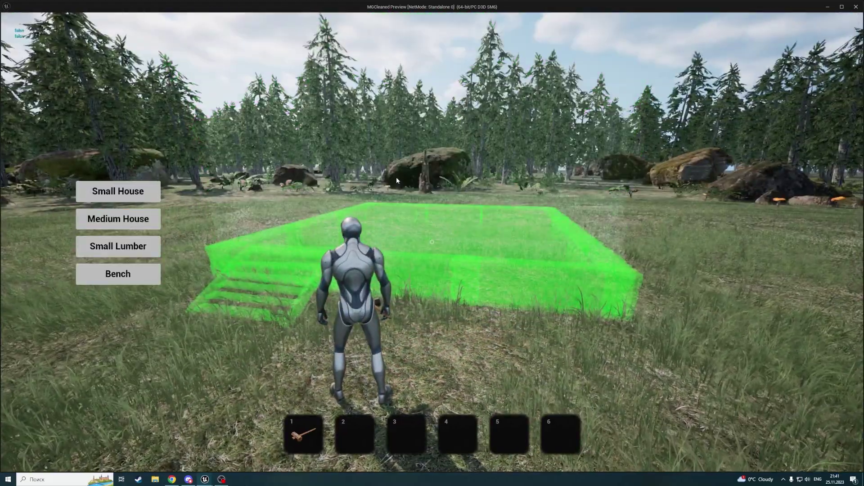
key(s)
key(a)
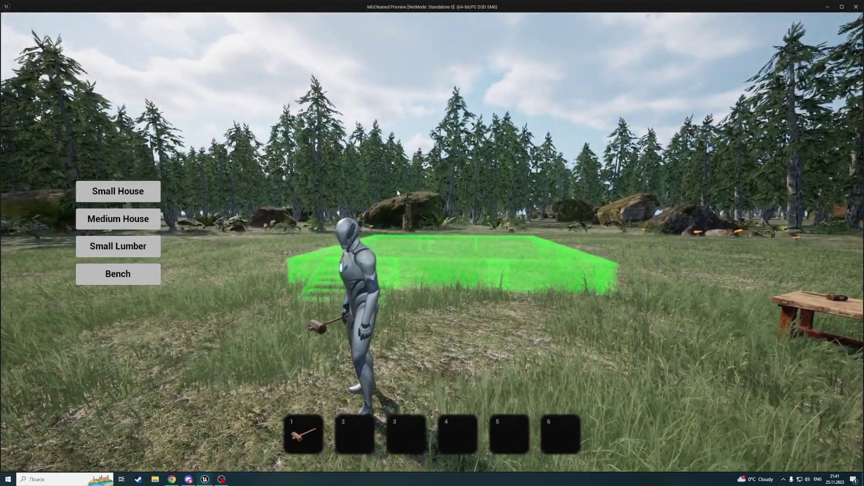
key(Escape)
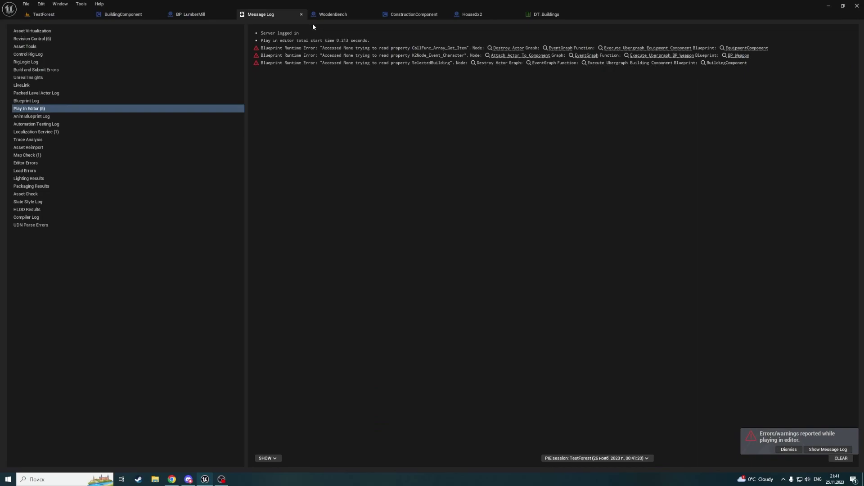
Close the message log and look over the SetBuildingState function in ConstructionComponent
click(300, 14)
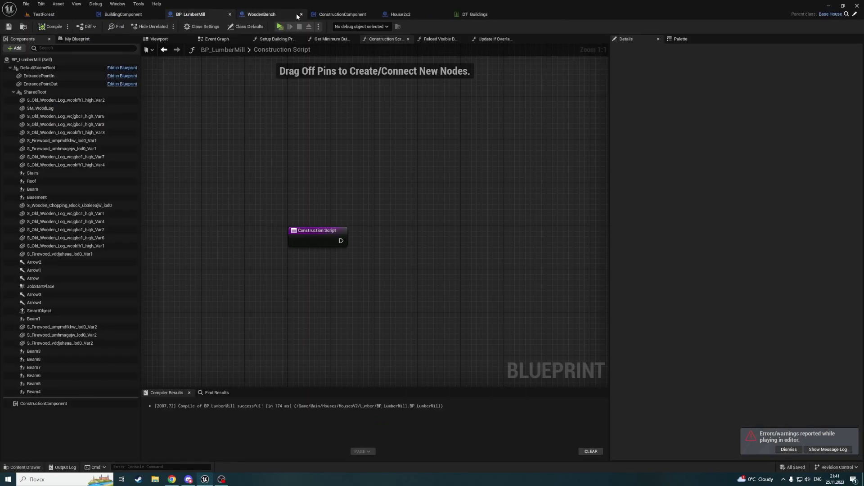
click(338, 14)
right_drag(382, 171, 440, 180)
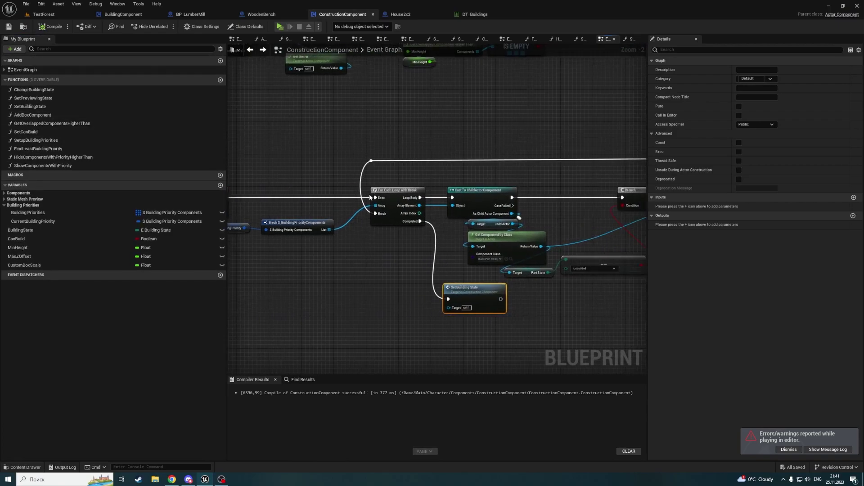
right_drag(322, 165, 420, 170)
double_click(30, 107)
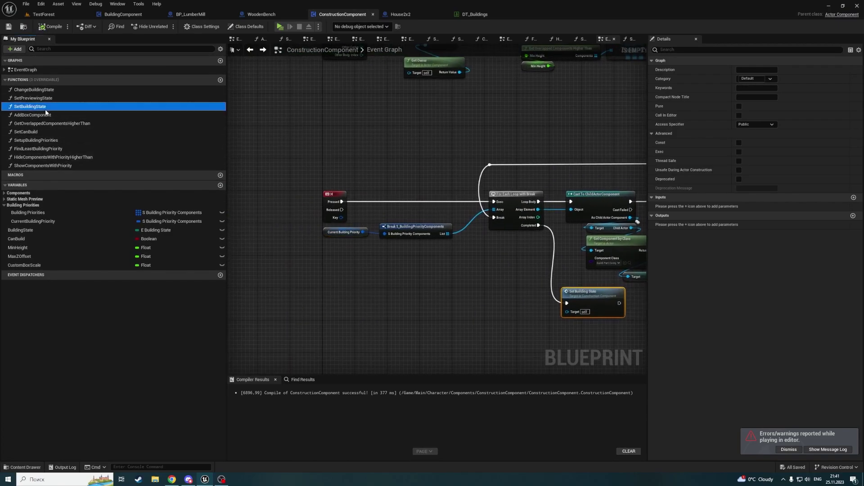
right_drag(590, 203, 500, 198)
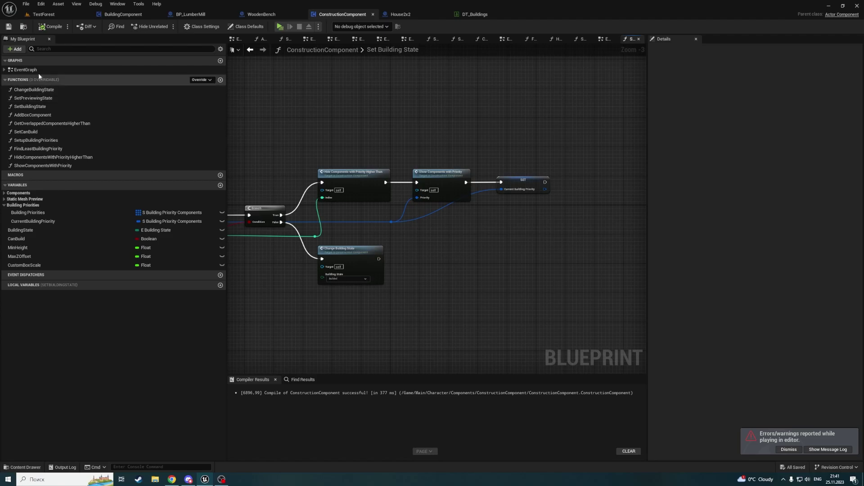
double_click(118, 70)
Review Change Part State's Switch and built-state material nodes, then return to ConstructionComponent
scroll(469, 206, up, 5)
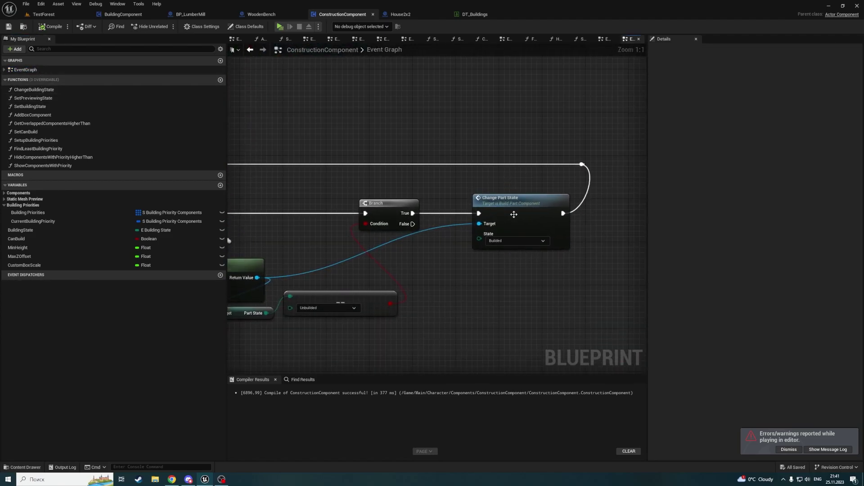
double_click(502, 189)
right_drag(515, 178, 388, 181)
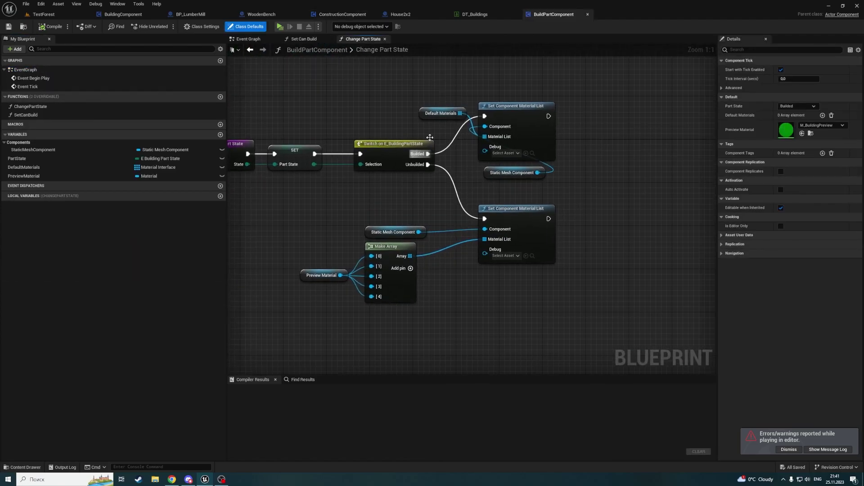
drag(466, 83, 600, 202)
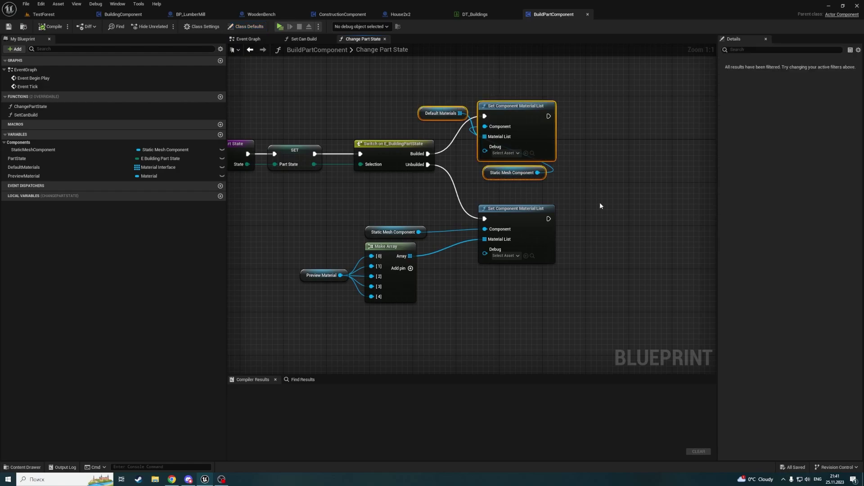
drag(479, 79, 582, 180)
drag(428, 58, 563, 166)
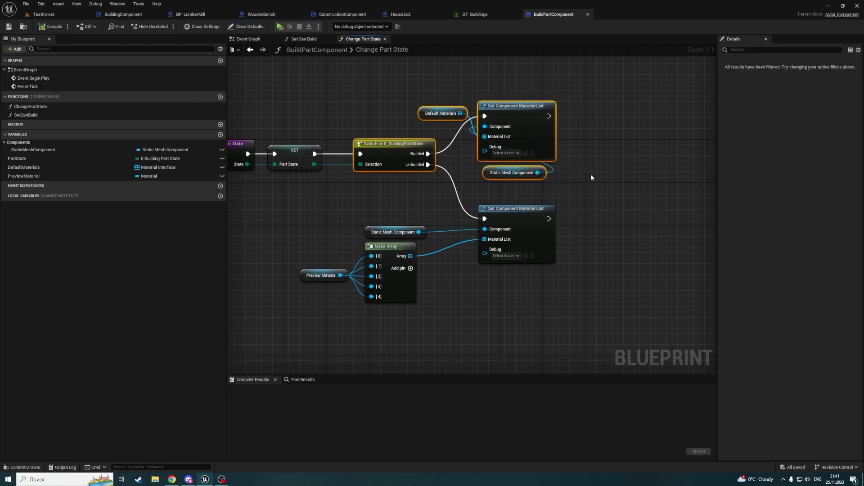
click(249, 49)
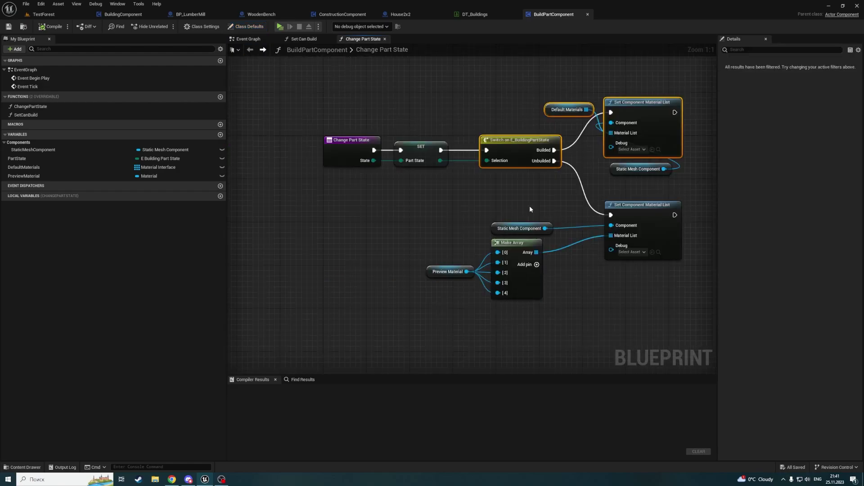
click(342, 14)
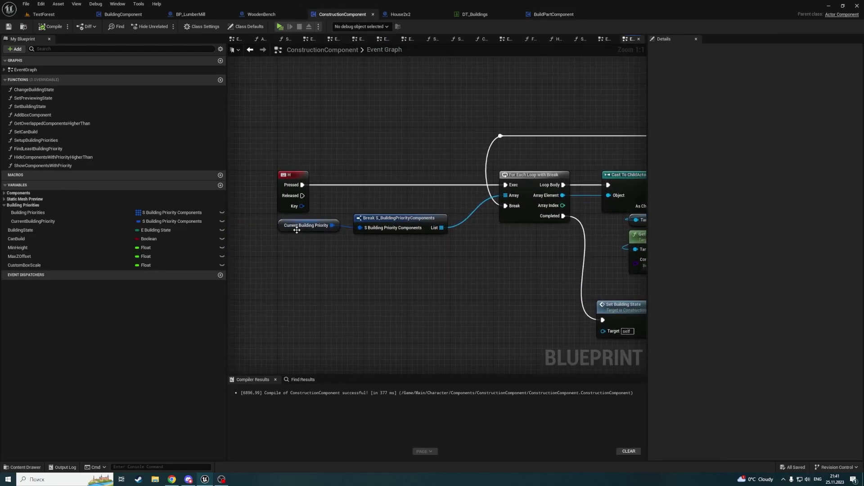
Nudge the Set Building State node lower and recheck the SetBuildingState function graph
right_drag(496, 253, 308, 240)
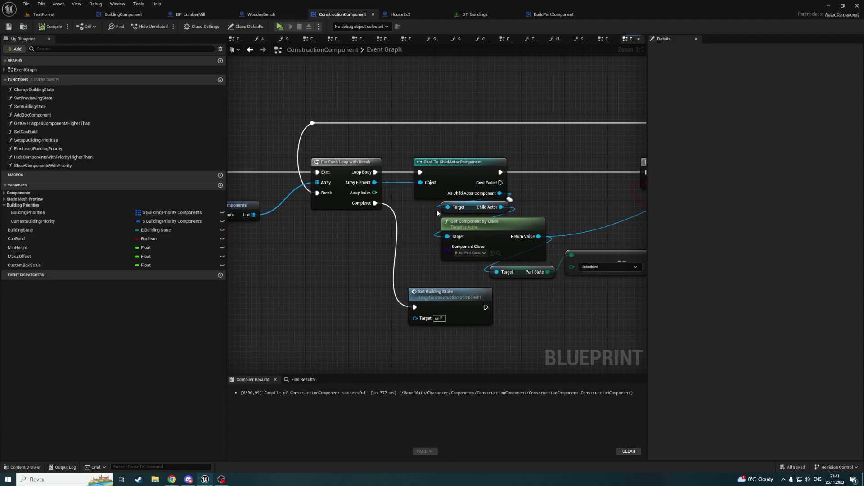
right_drag(559, 314, 453, 301)
drag(378, 299, 377, 314)
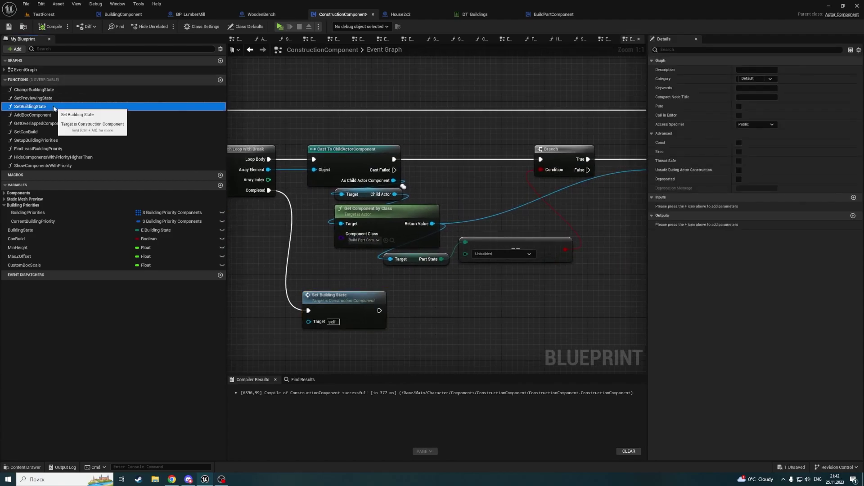
double_click(30, 106)
scroll(331, 189, up, 1)
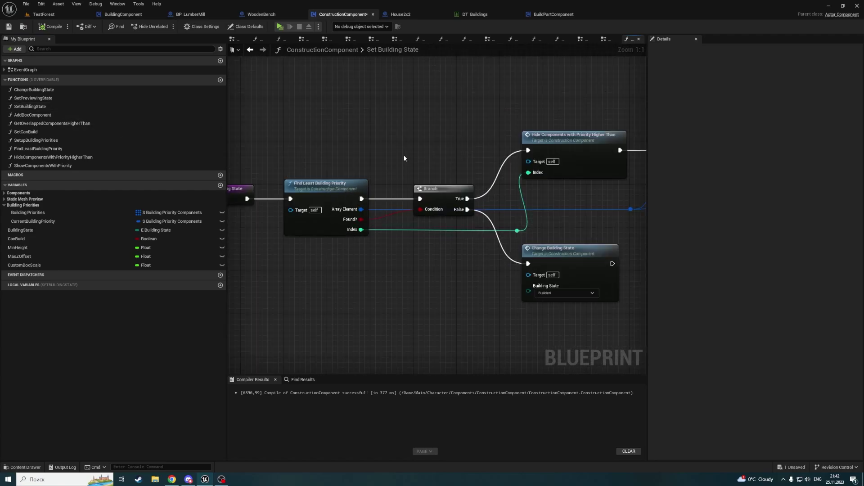
click(248, 53)
right_drag(308, 216, 405, 222)
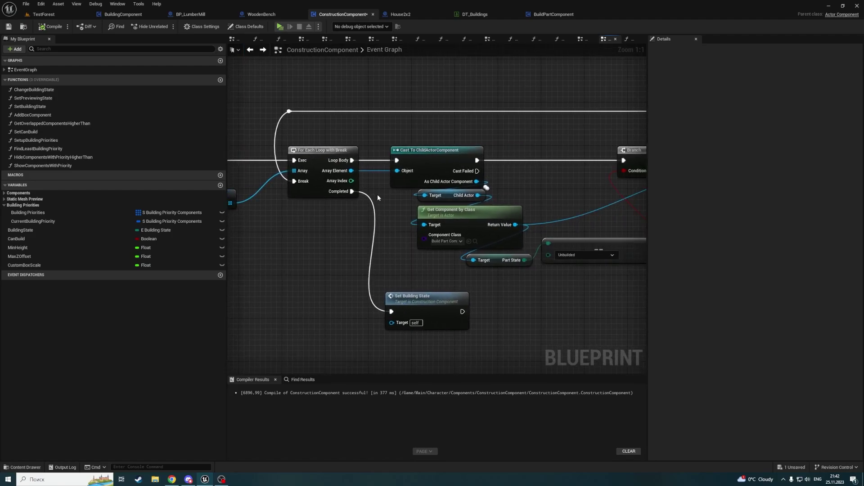
Add a Print String node to Change Part State's exec output
right_drag(377, 194, 272, 177)
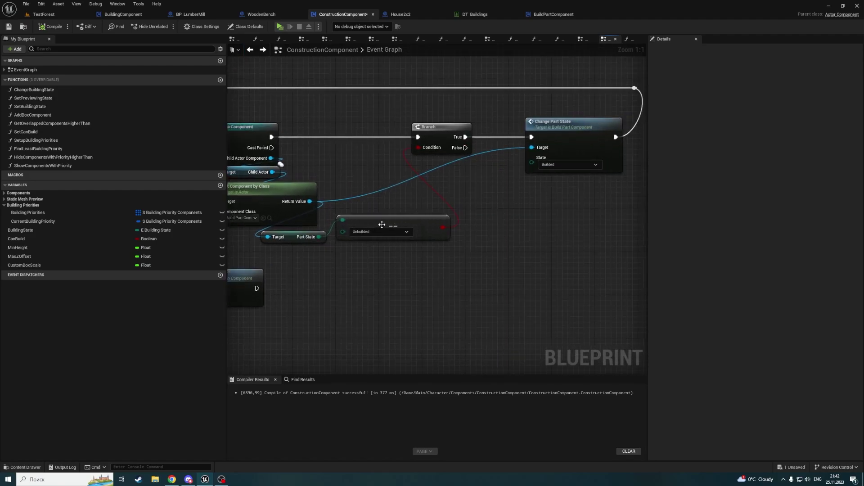
right_drag(557, 213, 360, 222)
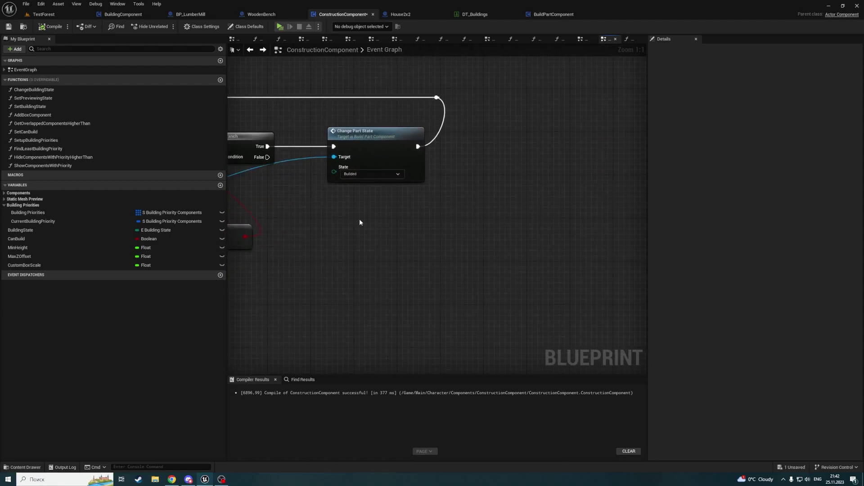
drag(418, 146, 486, 151)
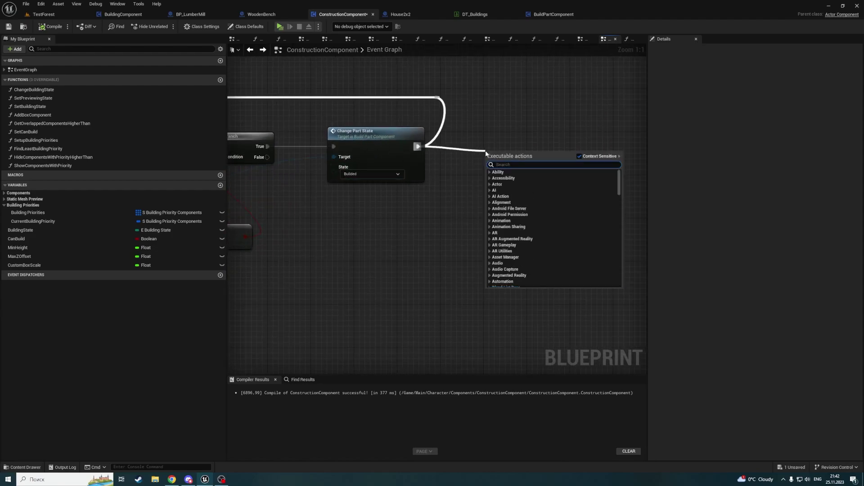
text(print)
key(Return)
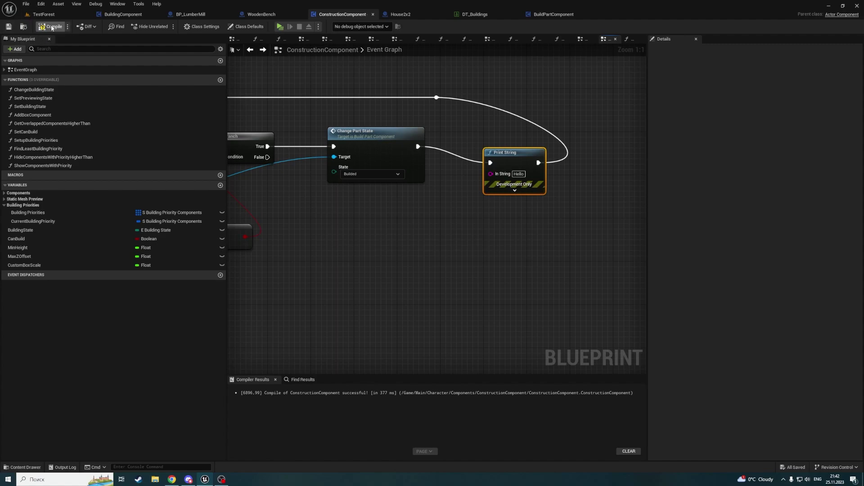
Compile, play-test with the hammer equipped to preview a house, then stop and dismiss the log
click(50, 17)
key(alt+p)
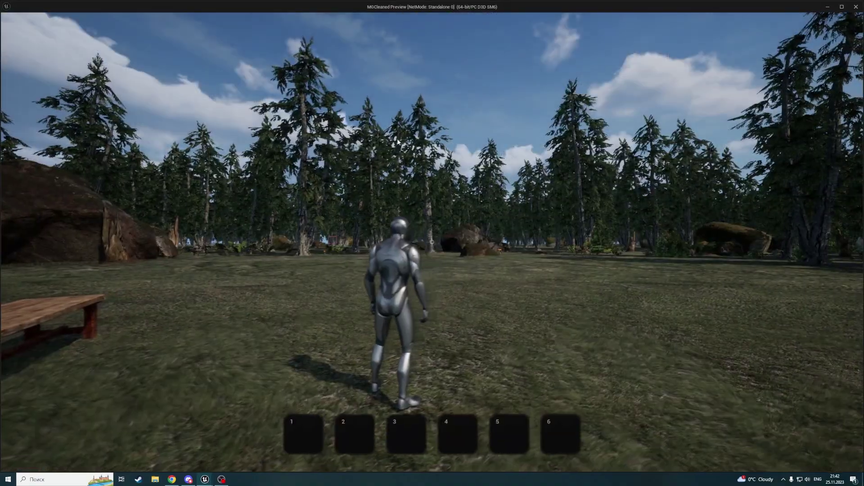
key(Tab)
key(Tab)
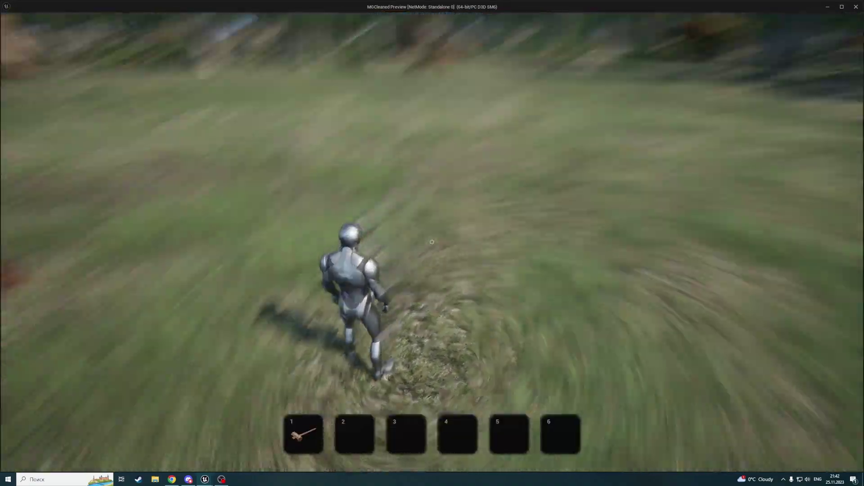
key(1)
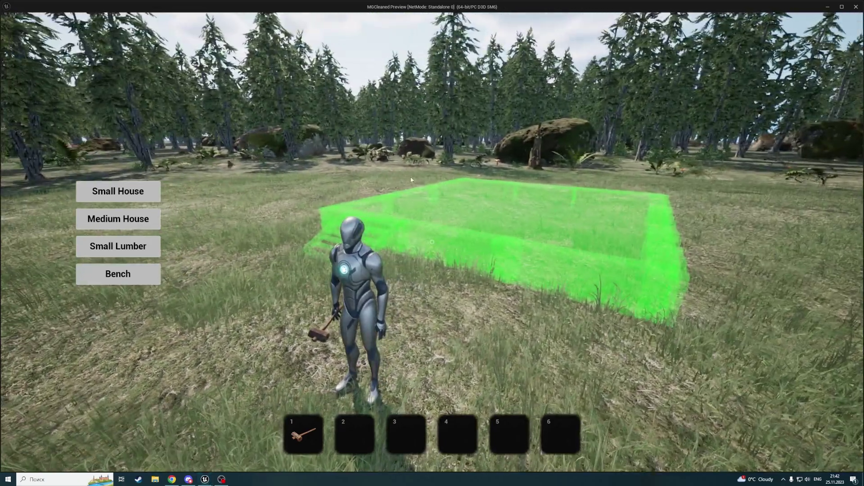
key(Escape)
click(301, 14)
Insert a Print String after the H key press, save the blueprint, and switch to TestForest
click(336, 15)
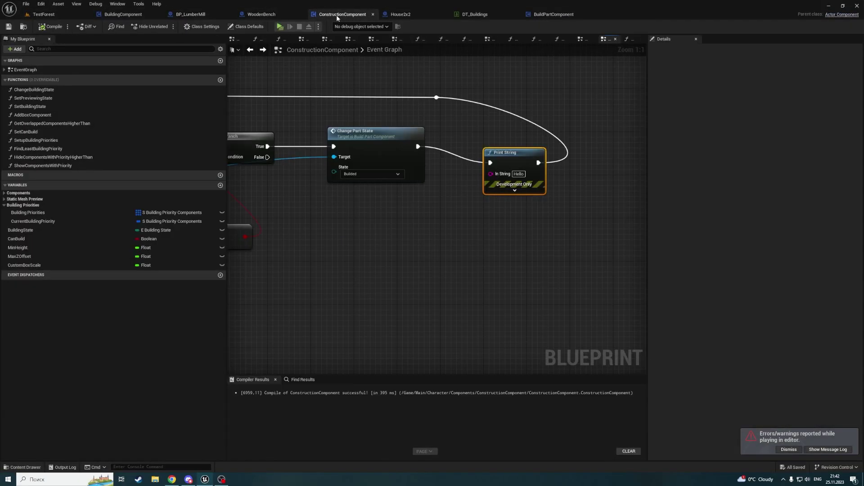
right_drag(529, 225, 639, 325)
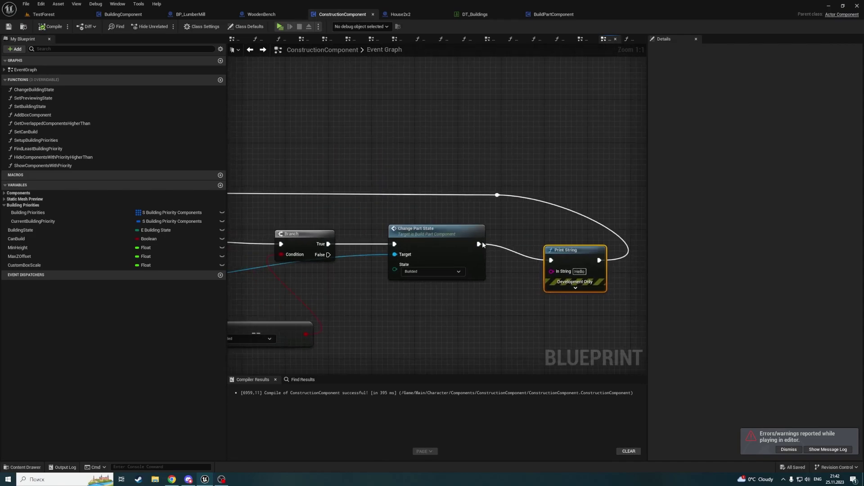
right_drag(498, 244, 556, 224)
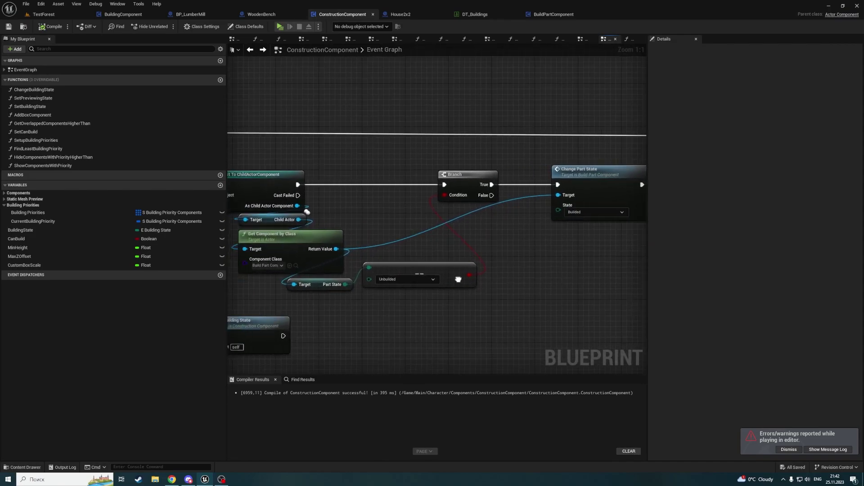
right_drag(403, 301, 748, 289)
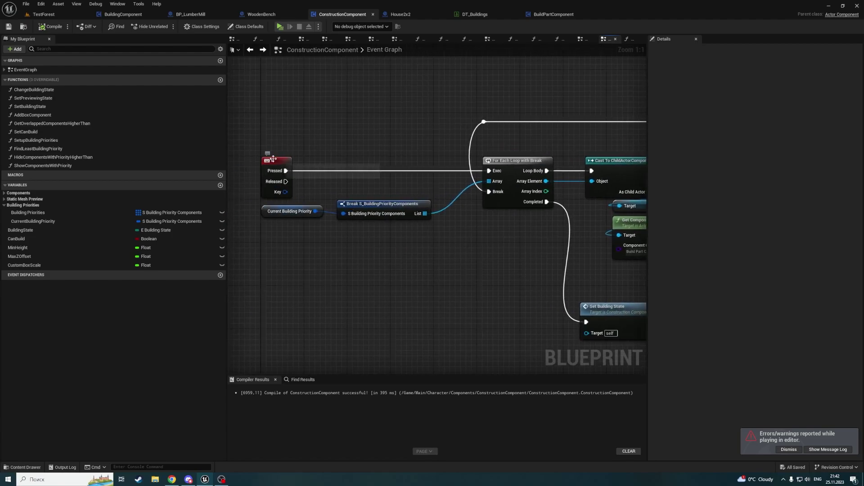
click(274, 173)
drag(286, 171, 356, 164)
text(print)
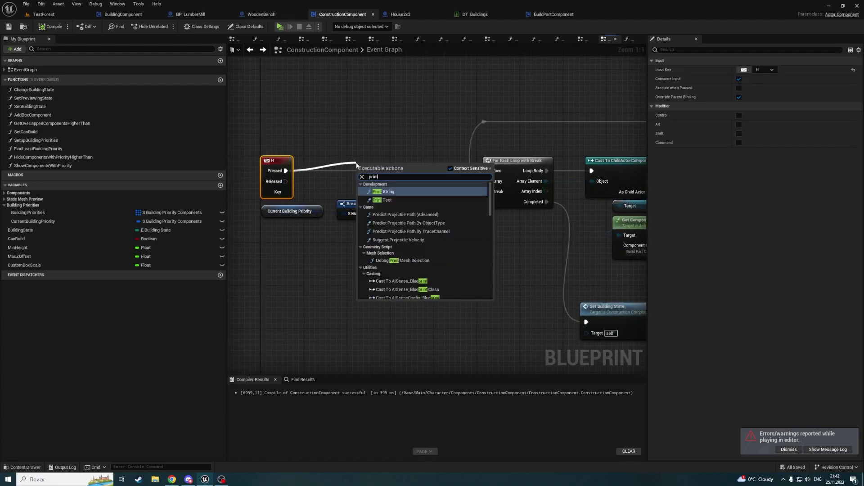
key(Return)
key(ctrl+s)
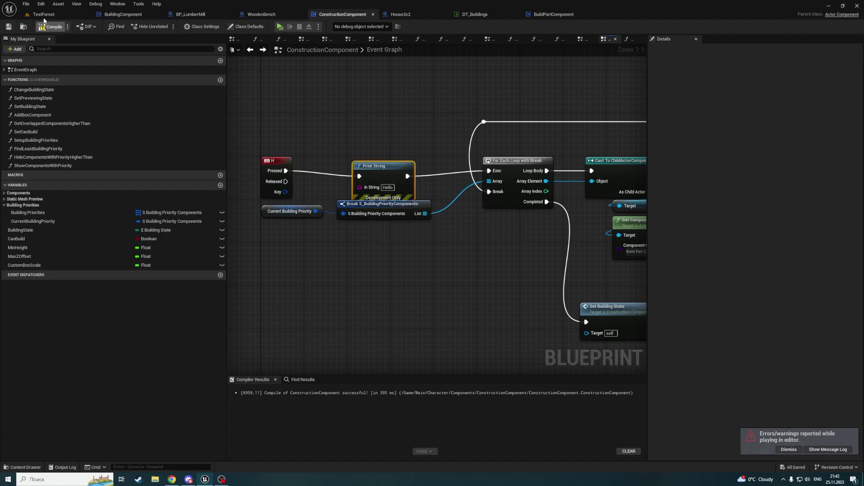
click(43, 14)
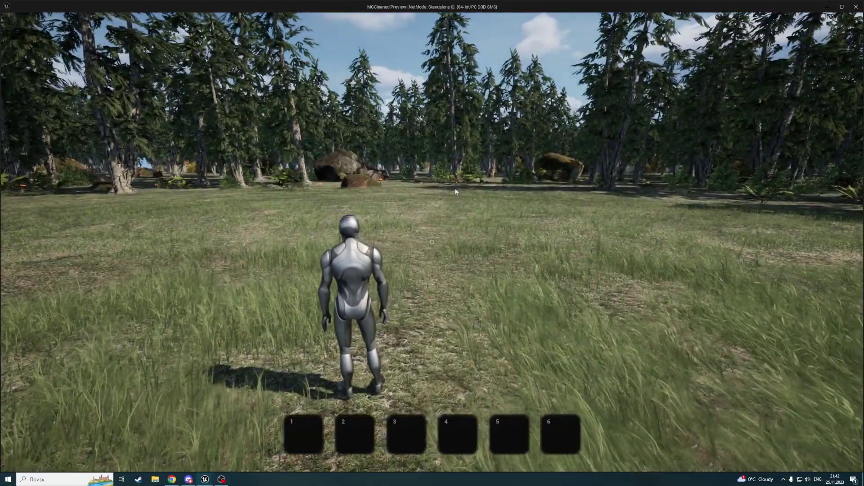
Move the hammer to hotbar slot 1, equip it, preview a Small House, then stop
key(Tab)
click(686, 98)
key(Tab)
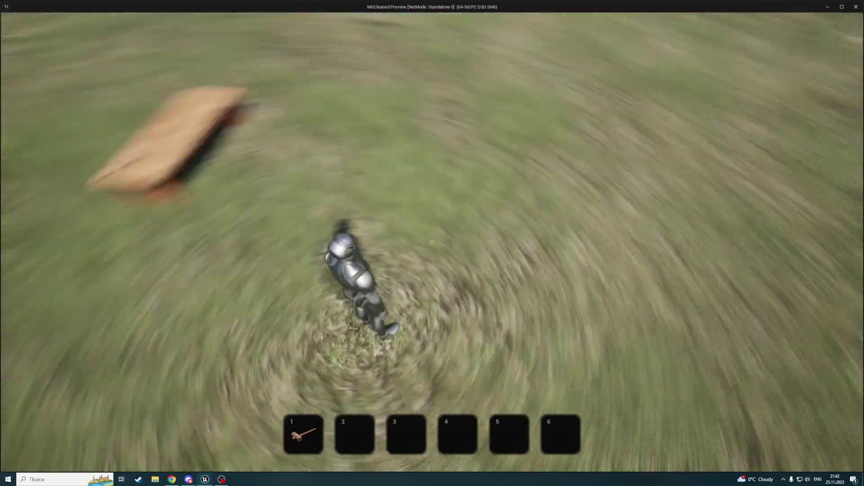
key(1)
click(128, 189)
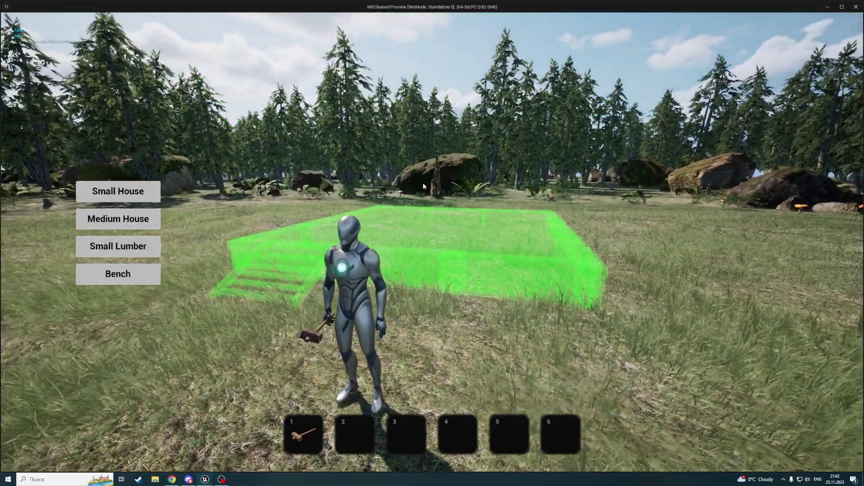
key(Escape)
Delete the debug Print String after the H key event and return to the TestForest level
click(619, 14)
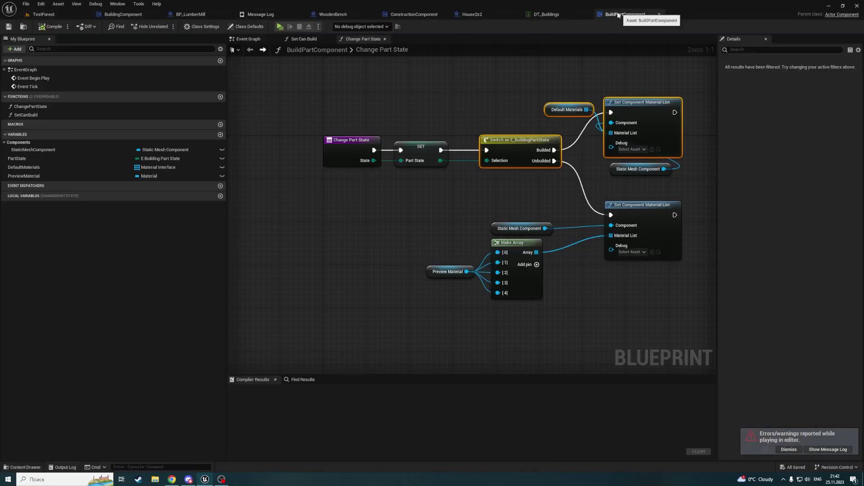
click(393, 11)
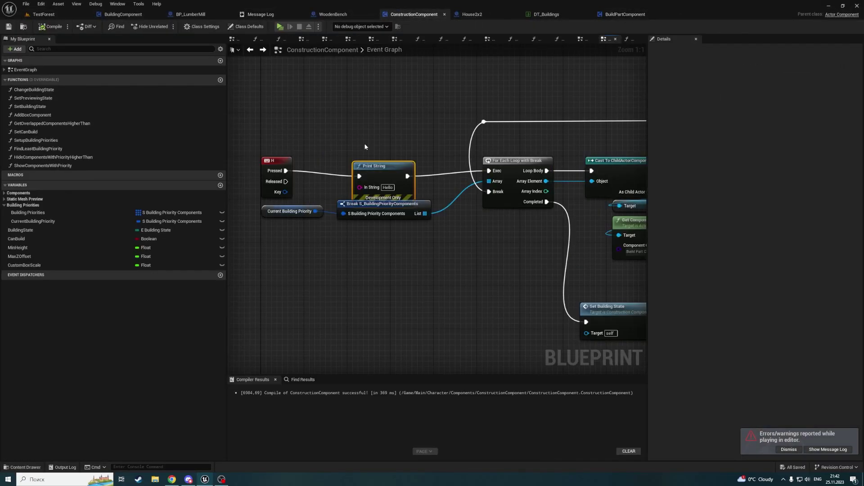
key(Delete)
drag(367, 159, 272, 176)
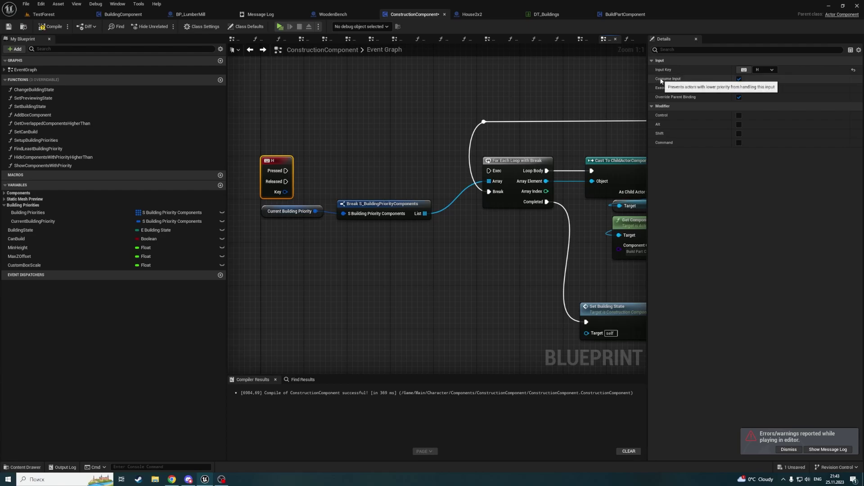
click(36, 15)
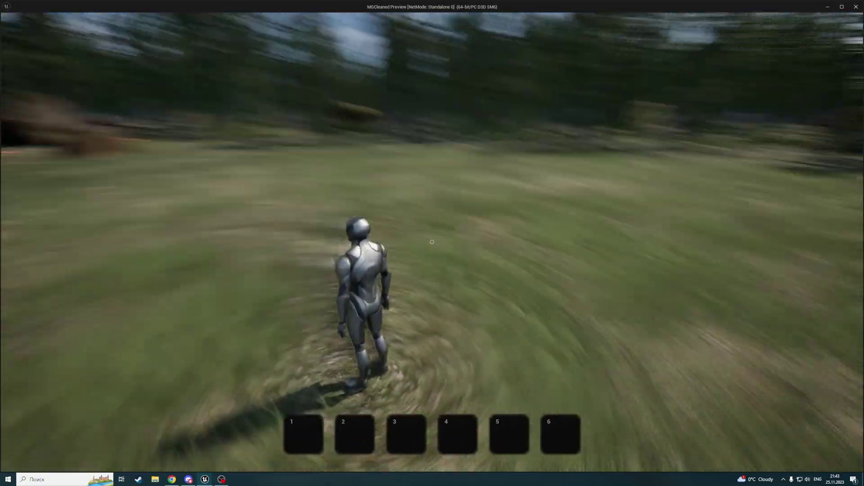
In the play test, equip the hammer, choose Small House, walk to its green preview, then stop playing
key(Tab)
click(648, 109)
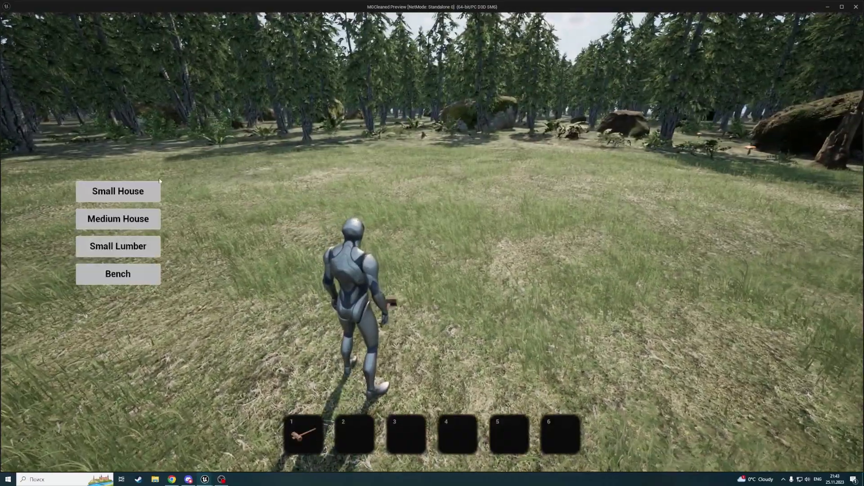
click(159, 183)
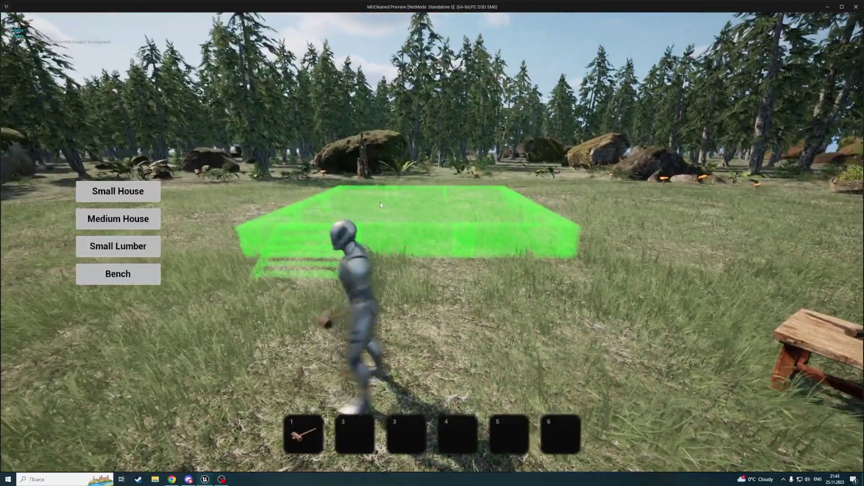
key(Tab)
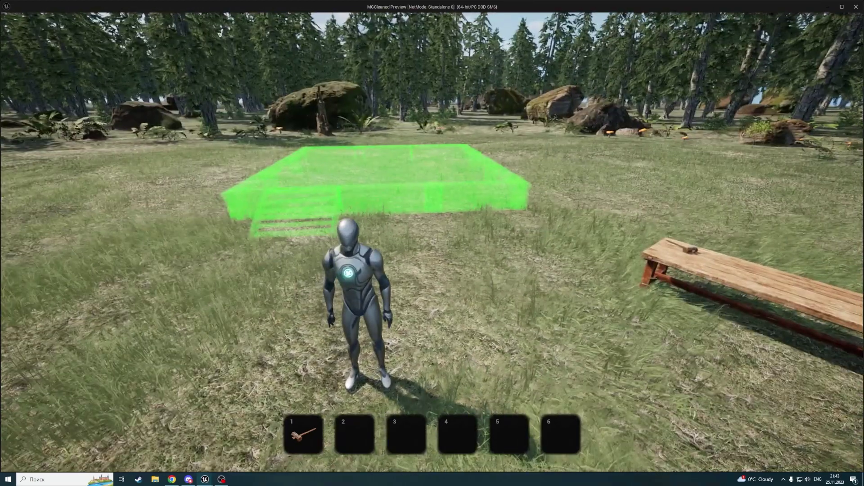
key(w)
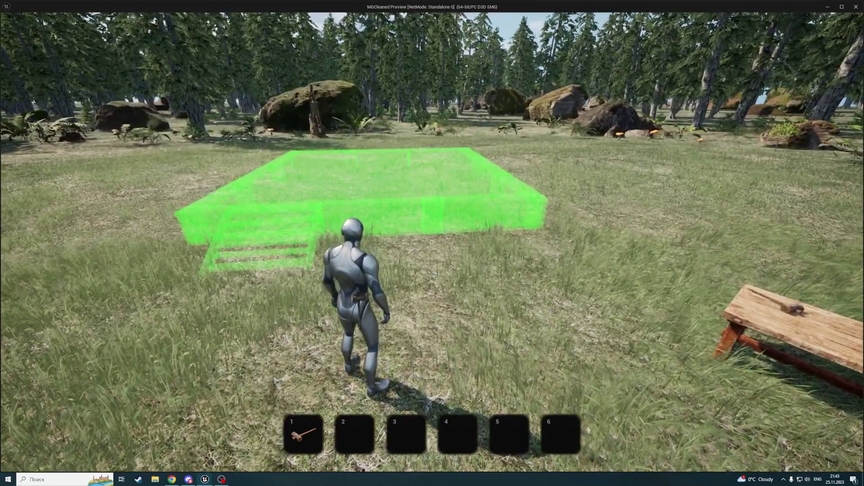
key(Escape)
Back in the ConstructionComponent Event Graph, zoom out and pan to the Branch and Change Part State loop
click(301, 14)
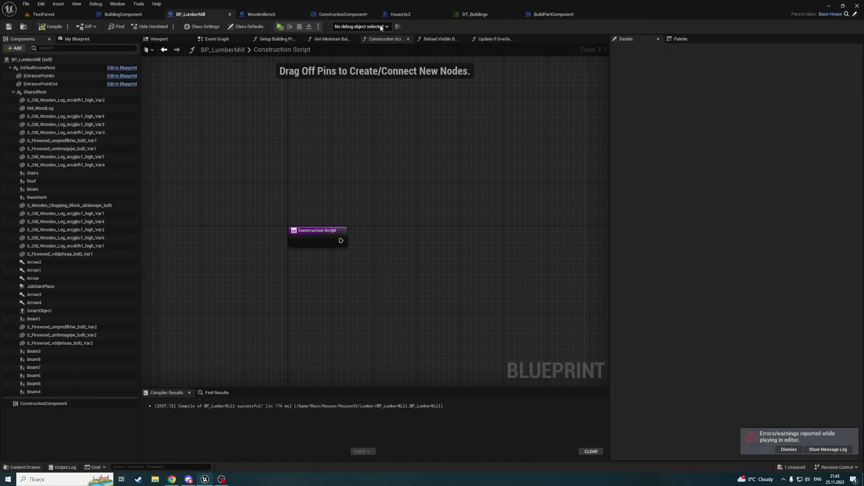
scroll(325, 167, down, 1)
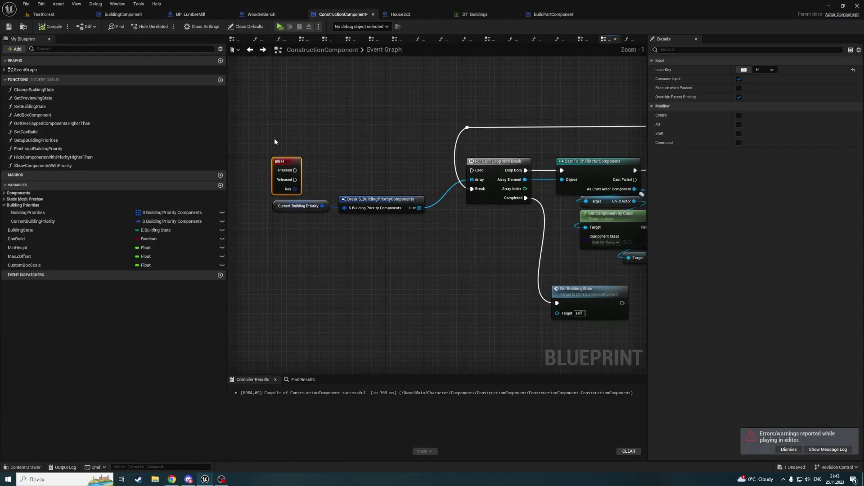
mouse_move(291, 140)
right_down()
mouse_move(344, 192)
mouse_move(272, 196)
mouse_move(351, 239)
right_up()
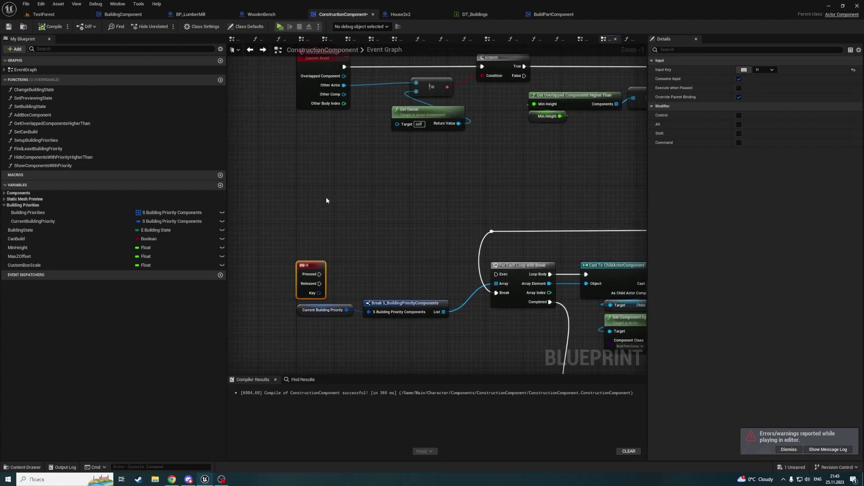
mouse_move(327, 200)
right_down()
mouse_move(324, 347)
mouse_move(296, 158)
right_up()
right_drag(412, 182, 281, 111)
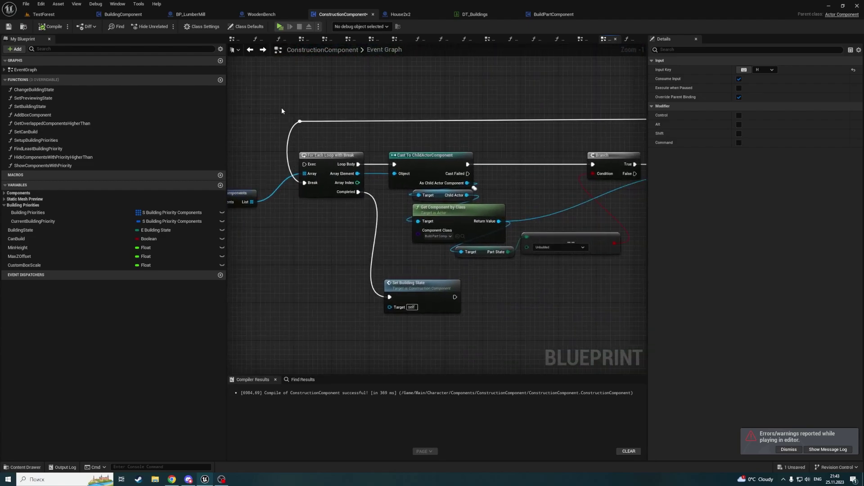
scroll(467, 134, down, 2)
mouse_move(467, 134)
right_down()
mouse_move(245, 151)
mouse_move(510, 173)
right_up()
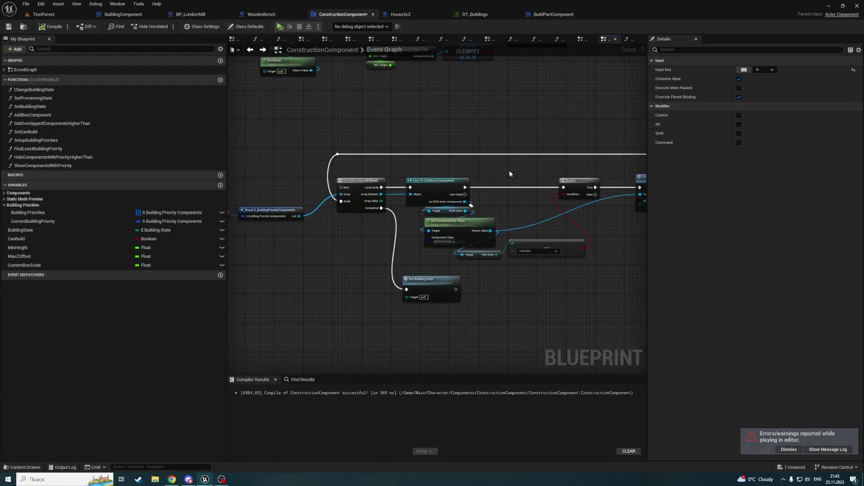
Select and delete the H key event node at the start of the part-state loop
right_drag(398, 158, 476, 165)
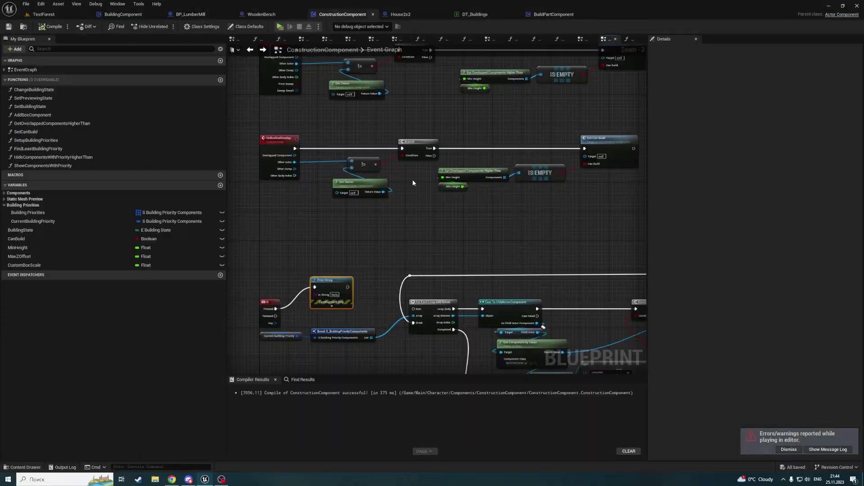
right_drag(412, 182, 411, 101)
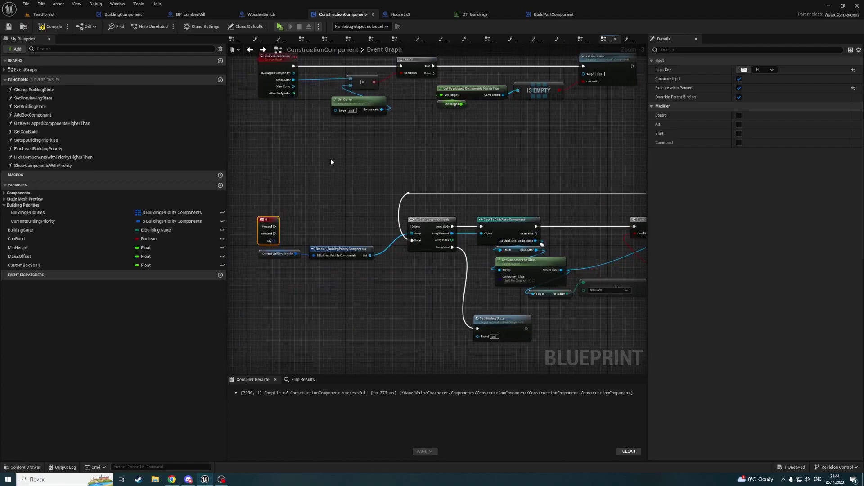
key(Delete)
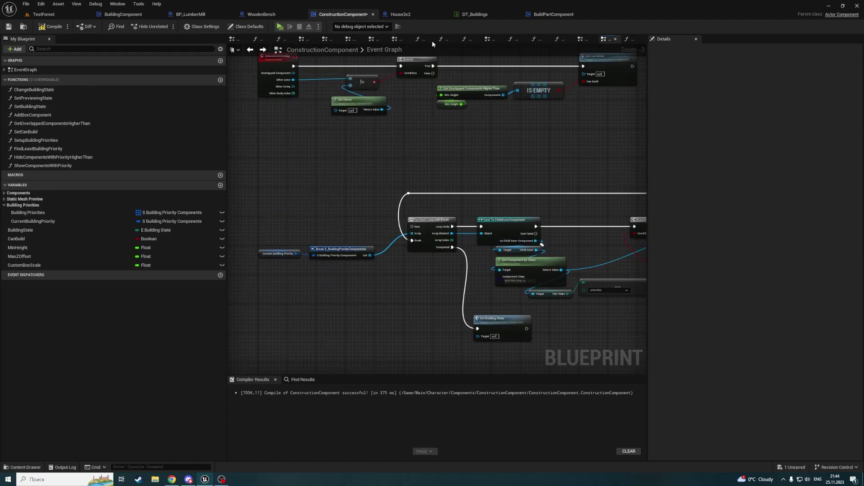
click(403, 15)
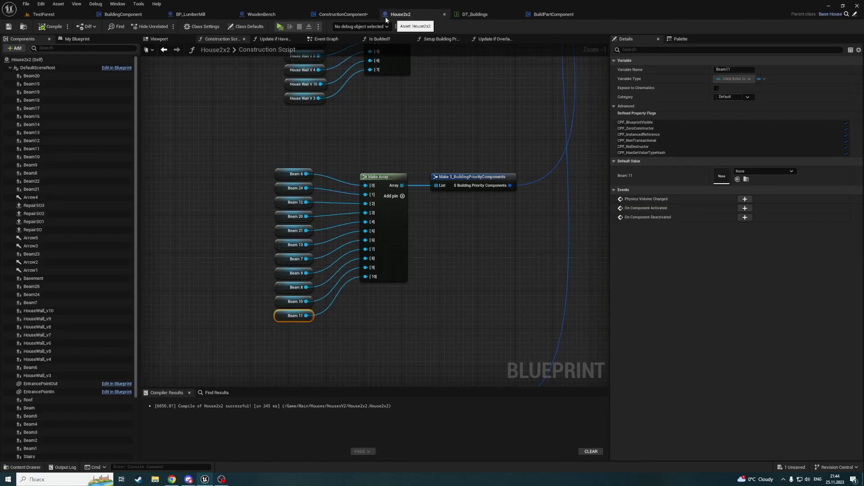
click(341, 15)
click(415, 15)
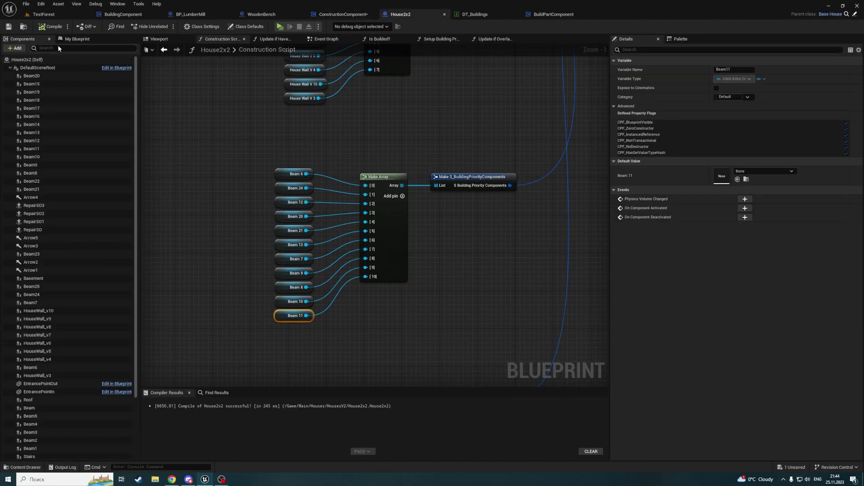
click(37, 60)
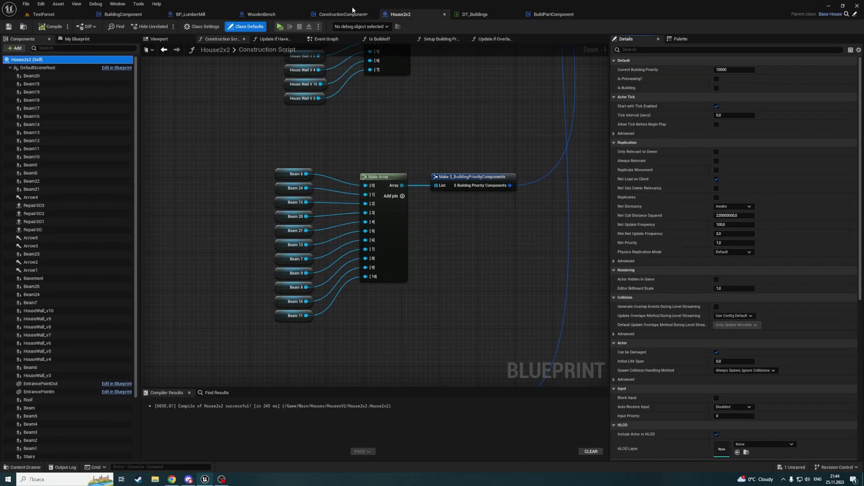
click(341, 15)
right_drag(434, 140, 426, 154)
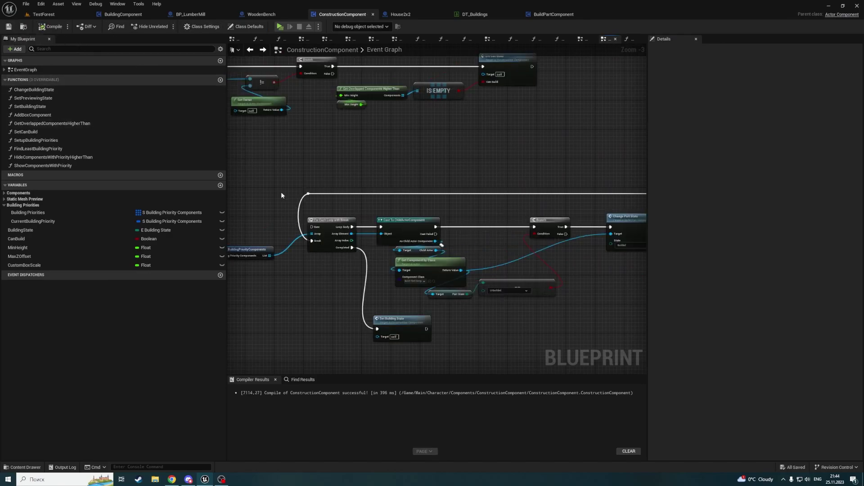
Pan past the begin-play, collision and overlap nodes to the End Overlap binding node
mouse_move(281, 195)
right_down()
mouse_move(404, 263)
mouse_move(394, 353)
mouse_move(321, 140)
mouse_move(346, 331)
mouse_move(280, 276)
mouse_move(389, 205)
mouse_move(356, 285)
mouse_move(332, 177)
right_up()
scroll(355, 285, down, 2)
scroll(473, 116, up, 4)
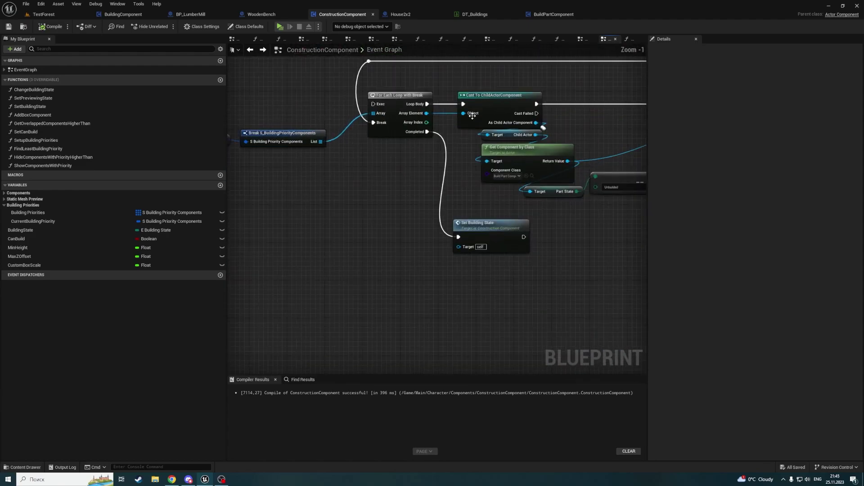
mouse_move(340, 92)
right_down()
mouse_move(389, 198)
mouse_move(618, 167)
right_up()
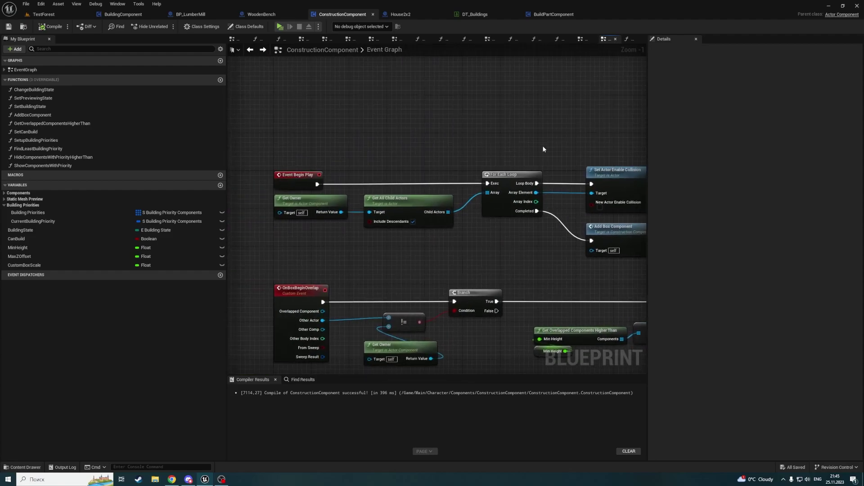
right_drag(543, 149, 416, 156)
right_drag(532, 165, 462, 165)
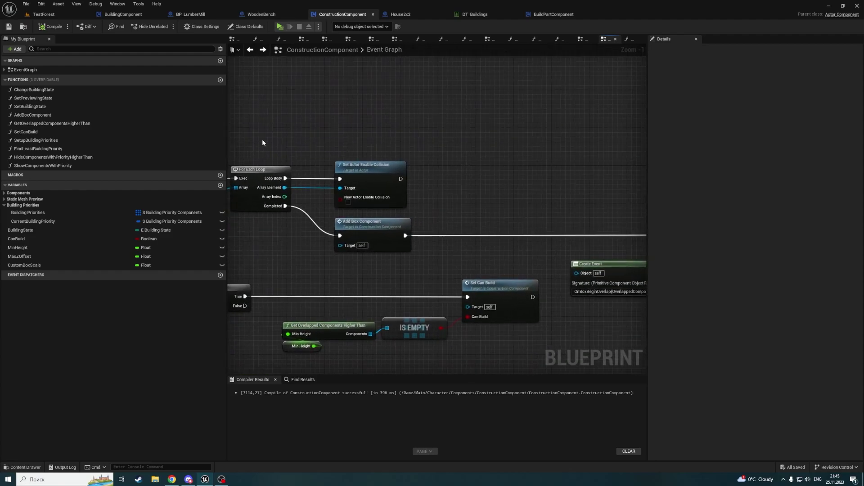
mouse_move(557, 175)
right_down()
mouse_move(478, 133)
mouse_move(440, 197)
right_up()
Paste a Delay after the end-overlap binding, wire it in, and set its duration to 5
key(ctrl+v)
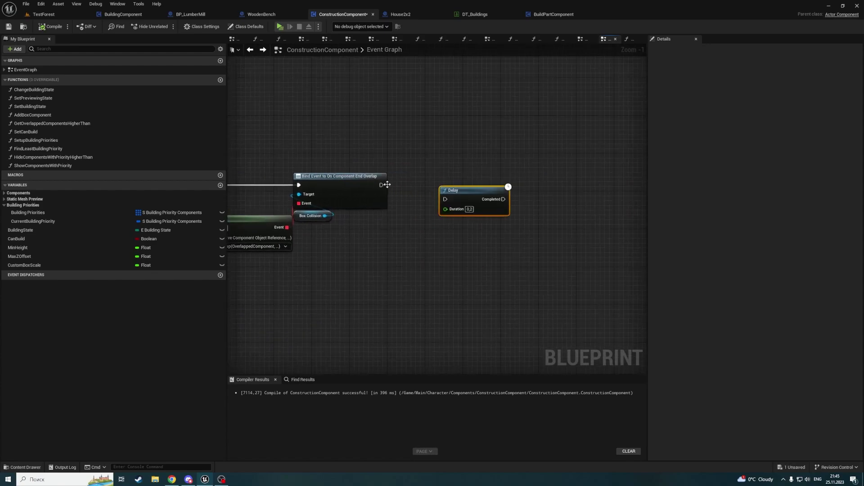
drag(445, 196, 459, 176)
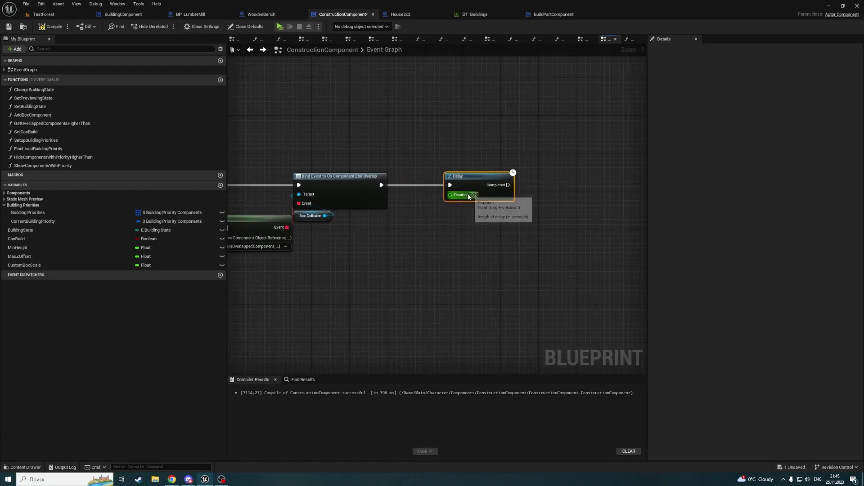
click(474, 195)
text(5)
Add a Set Timer by Event node after the Delay with Time 1
mouse_move(556, 217)
right_down()
mouse_move(474, 216)
mouse_move(471, 193)
right_up()
right_click(471, 190)
text(timer b)
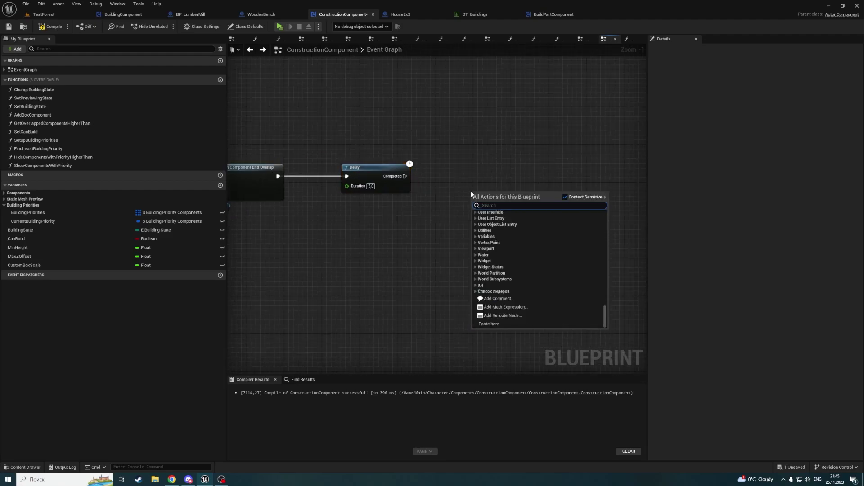
text(y even)
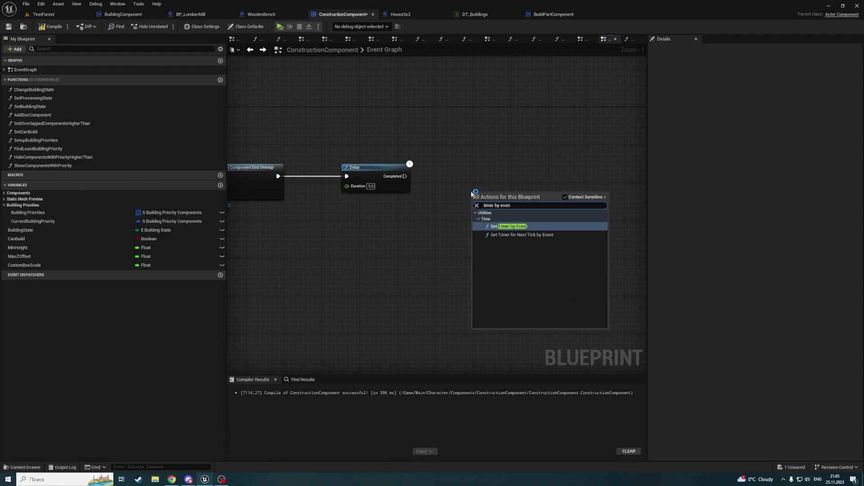
key(Return)
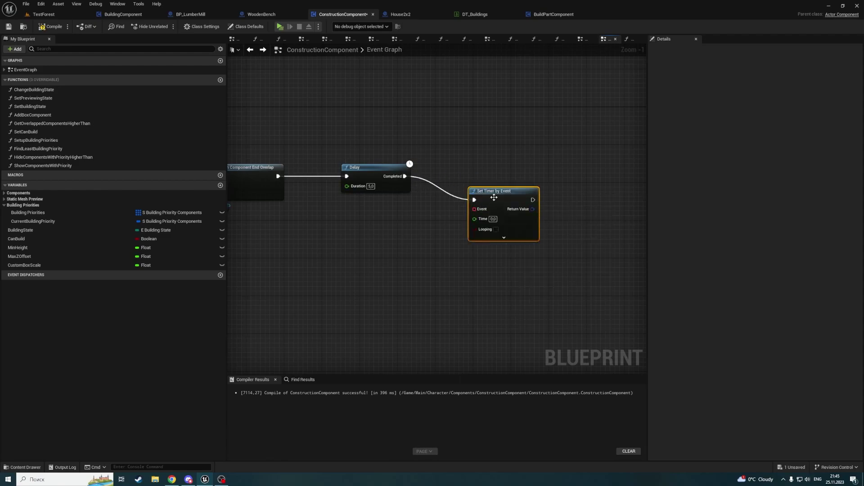
key(q)
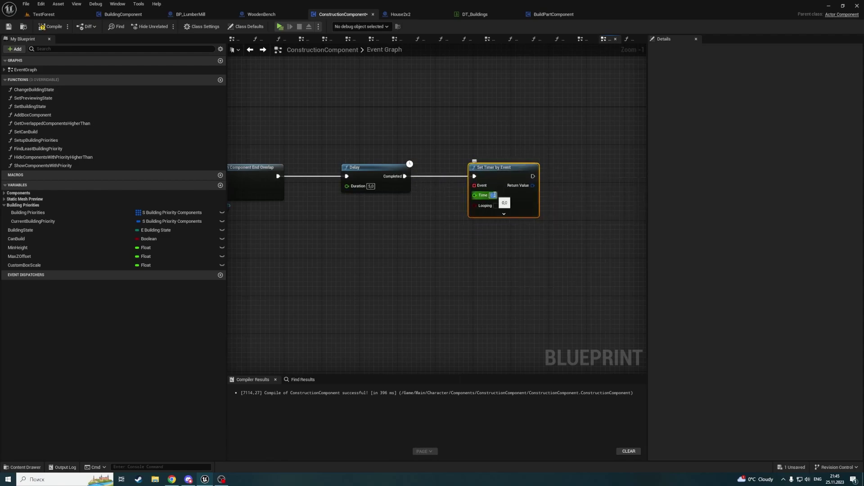
text(1)
key(Return)
Attach a Create Event node to the timer's Event input and open its function list
mouse_move(503, 182)
mouse_down()
mouse_move(527, 182)
mouse_move(451, 202)
mouse_up()
text(create)
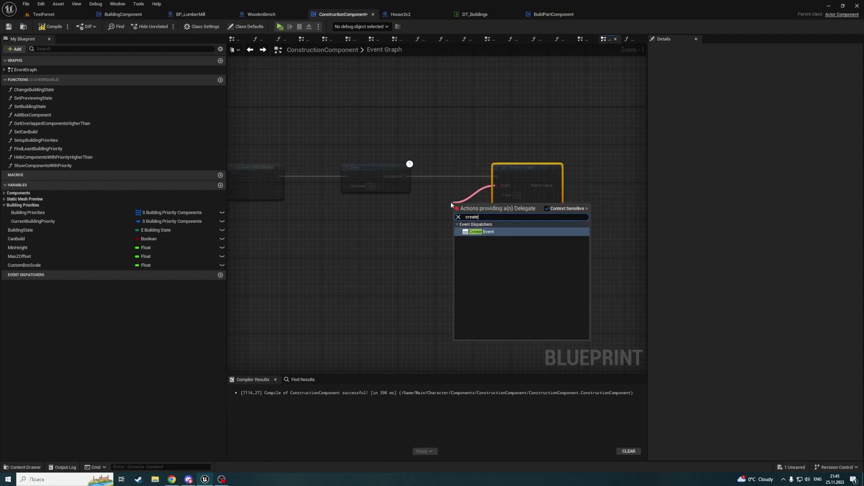
key(Return)
right_drag(432, 219, 463, 197)
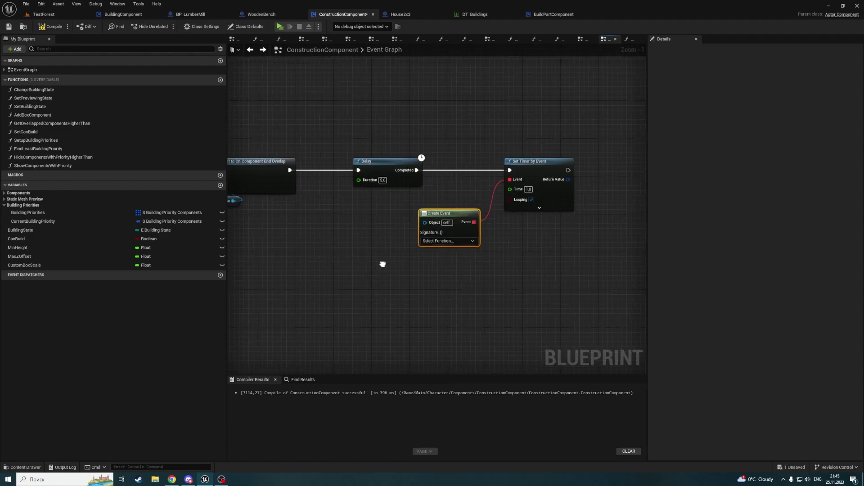
click(468, 225)
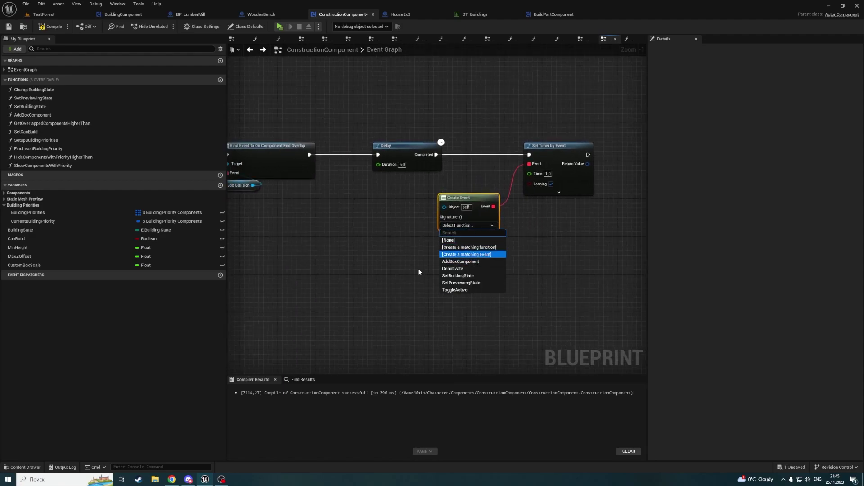
right_drag(418, 272, 499, 266)
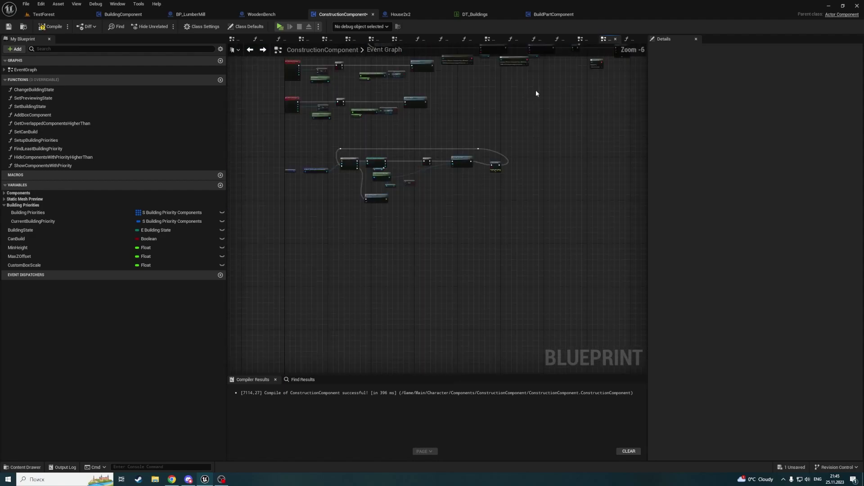
Add a custom event named DEBUG_Build and wire it into the For Each Loop's Exec input
right_click(414, 202)
text(custom)
key(Return)
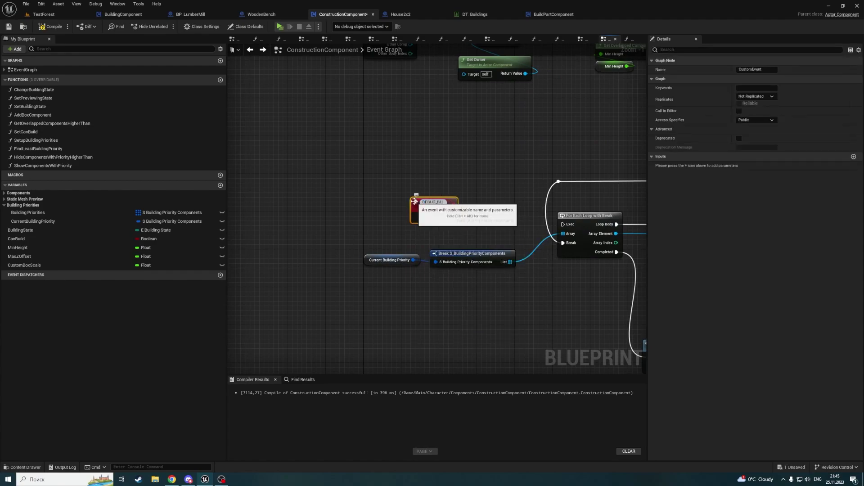
key(Return)
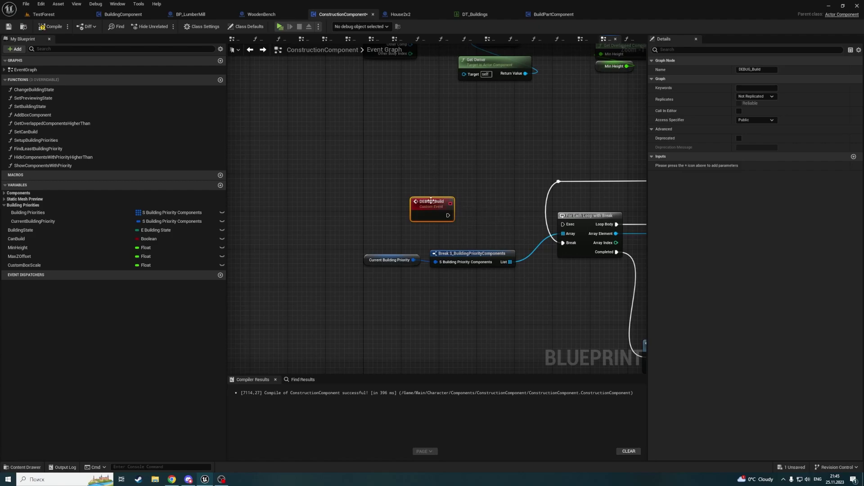
mouse_move(431, 201)
mouse_down()
mouse_move(384, 215)
mouse_move(602, 233)
mouse_move(563, 224)
mouse_up()
right_drag(387, 226, 97, 366)
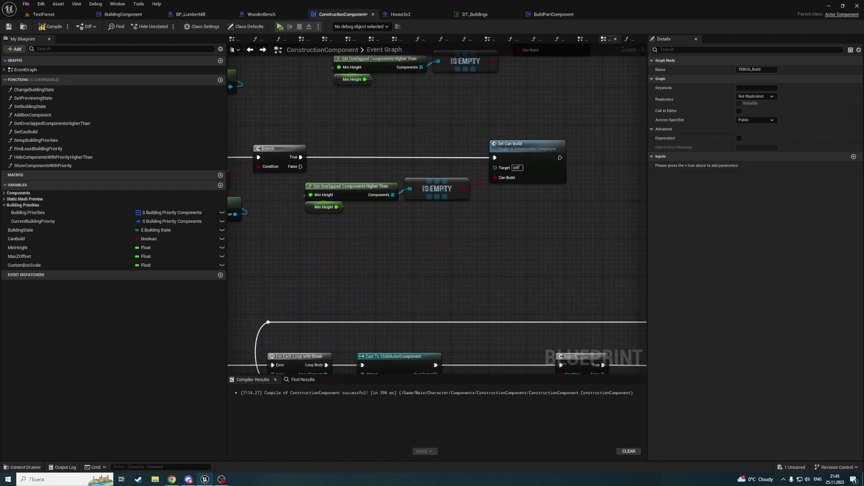
Set the timer's Create Event function to DEBUG_Build and save the ConstructionComponent blueprint
right_drag(621, 148, 461, 223)
click(461, 223)
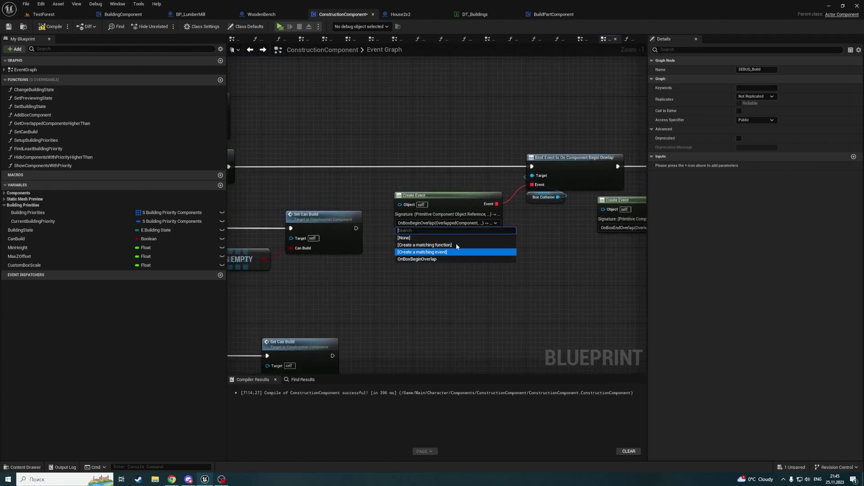
right_drag(555, 233, 310, 260)
click(317, 256)
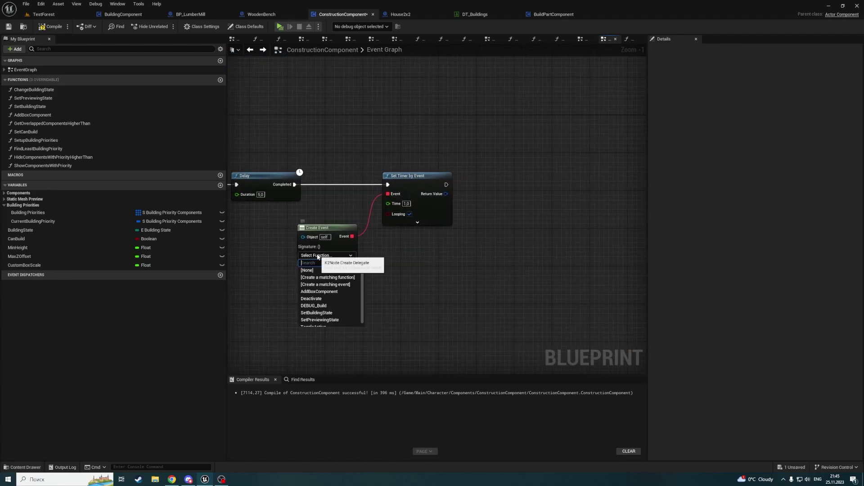
click(333, 306)
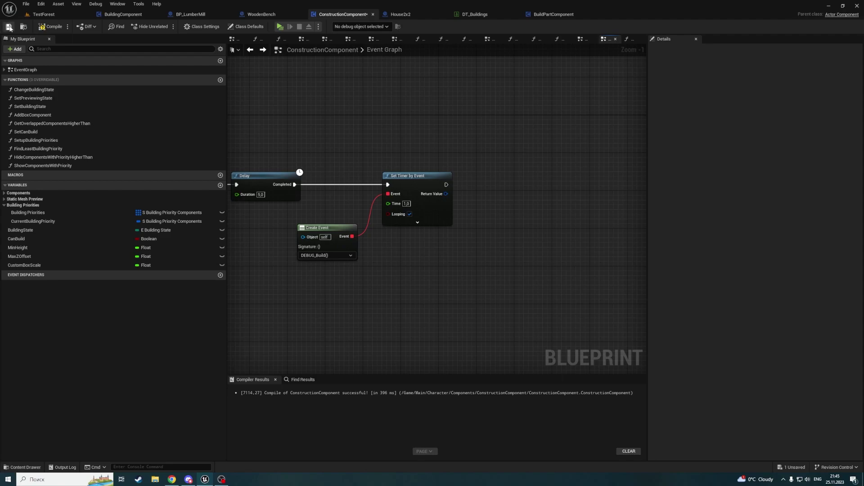
click(9, 27)
Switch to TestForest, start a play test, and equip the hammer from slot 1
click(63, 14)
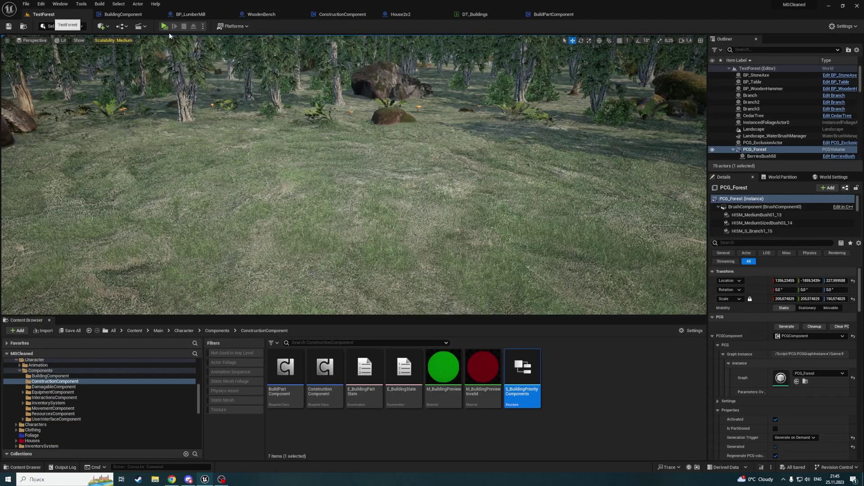
click(165, 26)
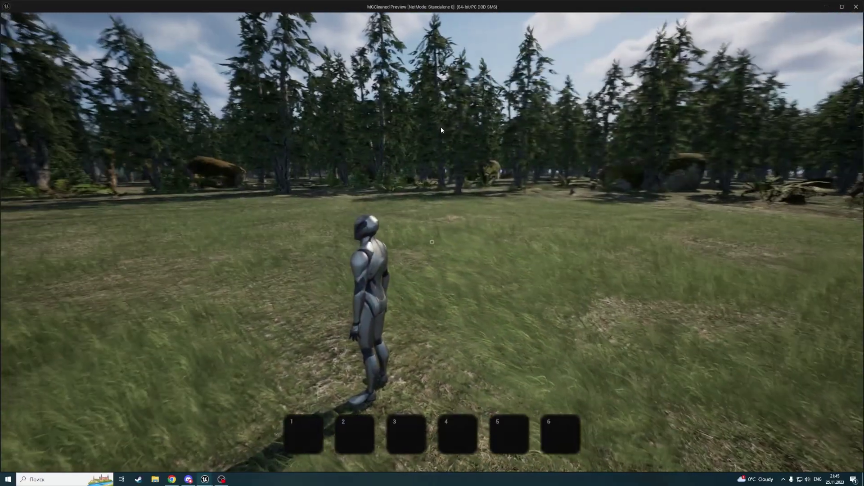
key(Tab)
key(Tab)
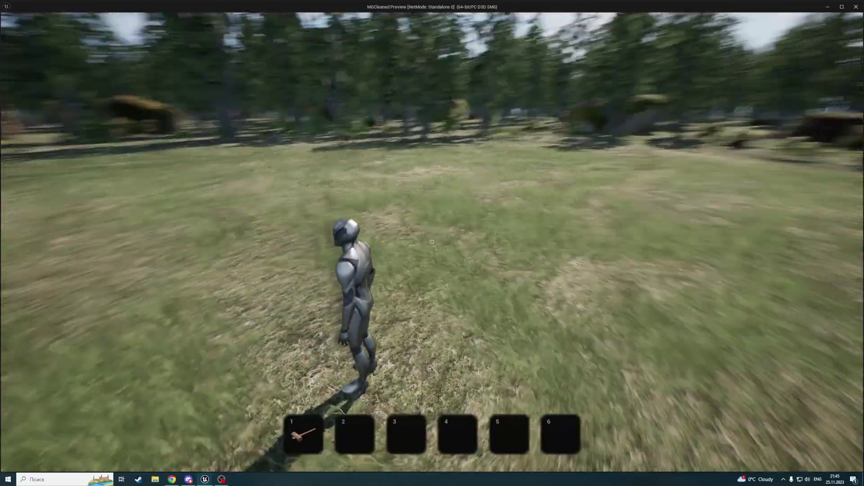
key(1)
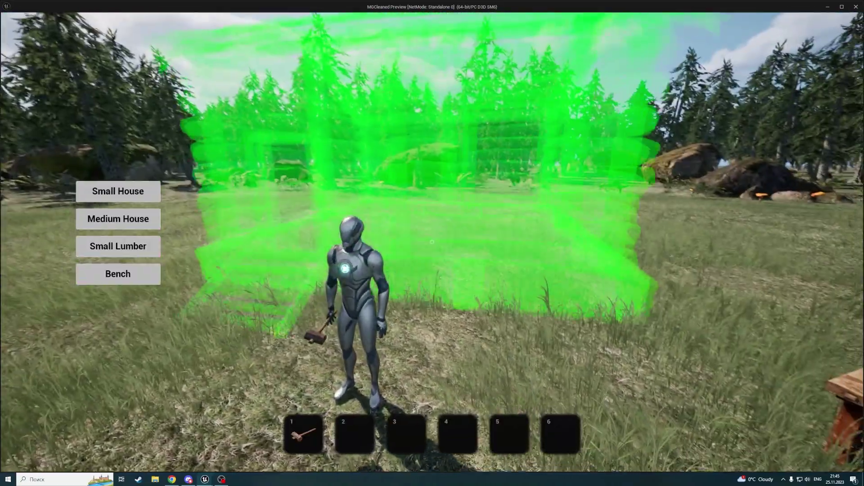
Place the house and watch the foundation, stairs and first log pillars build
key(s)
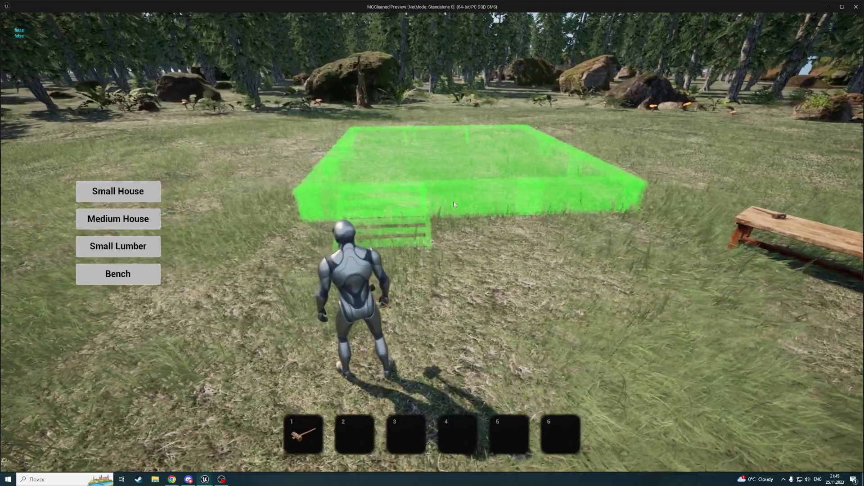
key(a)
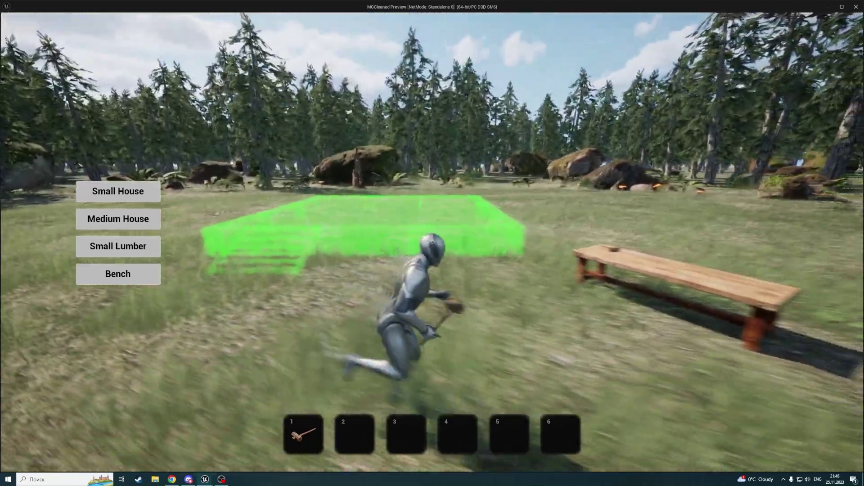
click(432, 241)
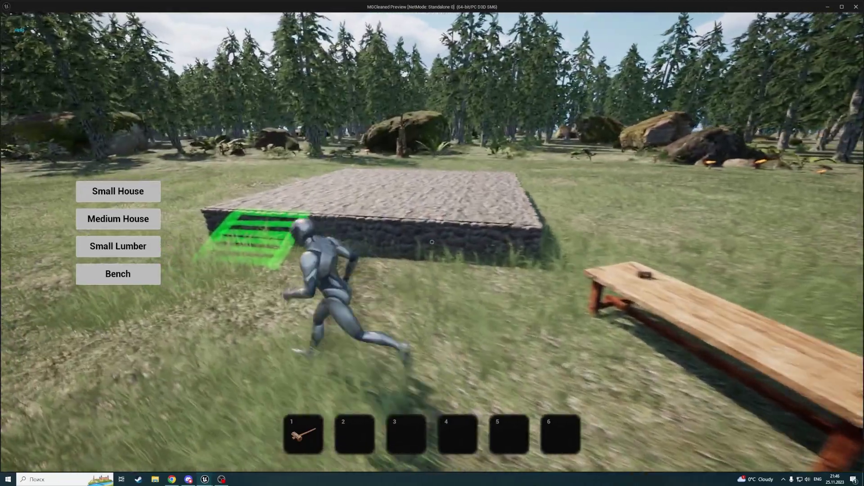
click(432, 242)
click(432, 242)
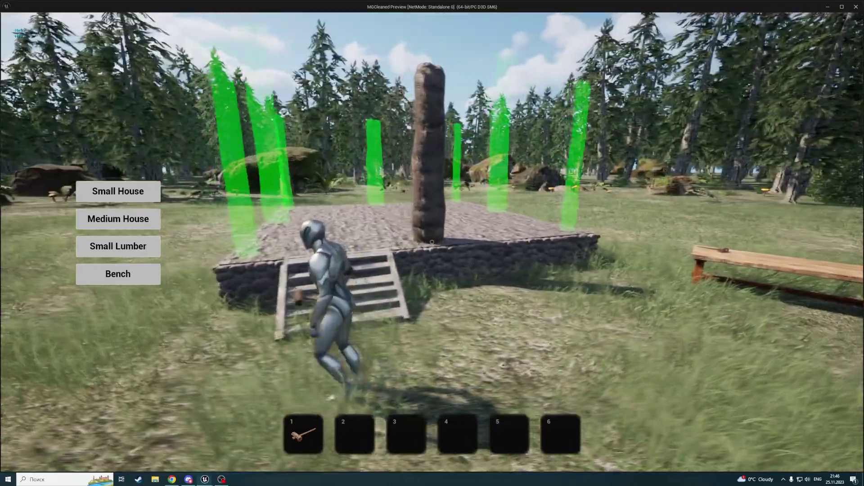
key(w)
click(432, 241)
click(431, 242)
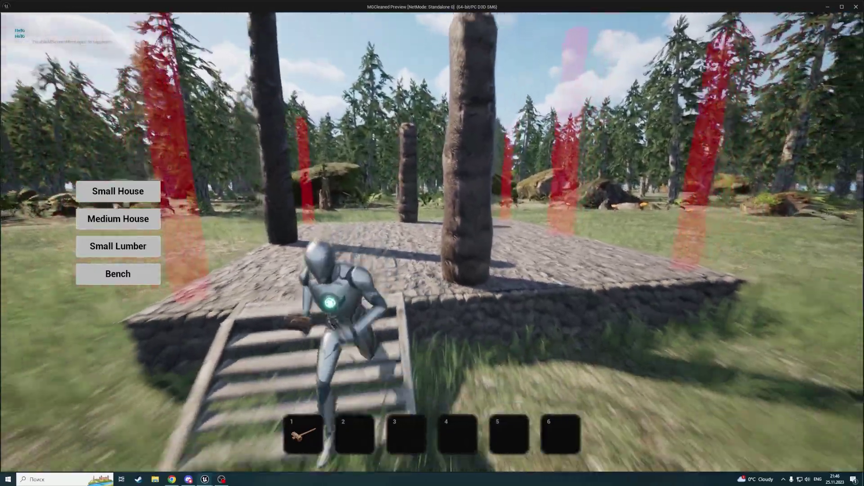
Finish the remaining pillars and circle the house as the log walls appear
key(d)
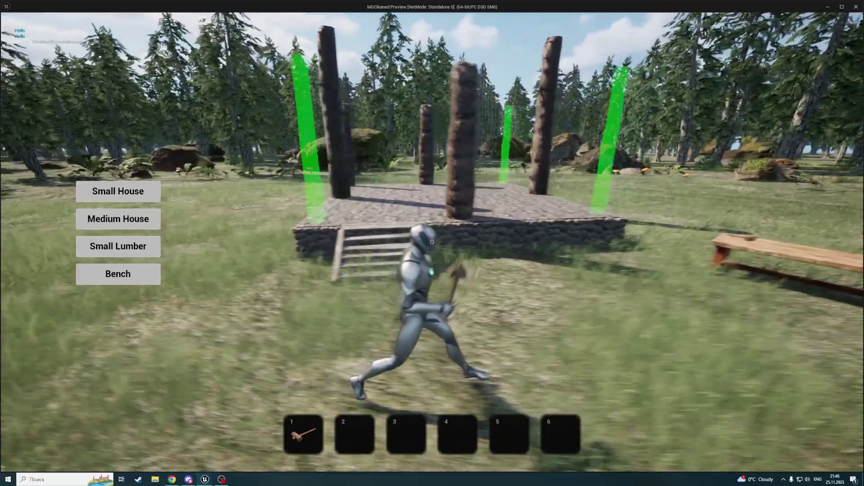
click(431, 242)
click(431, 242)
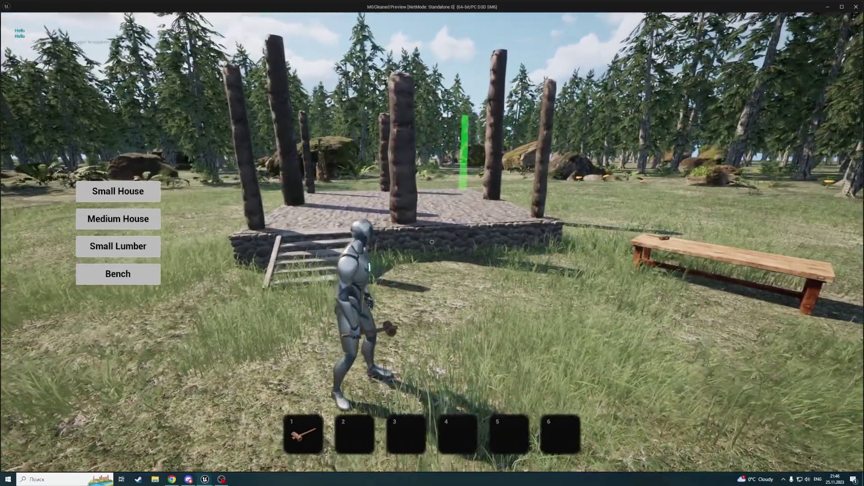
click(432, 242)
key(a)
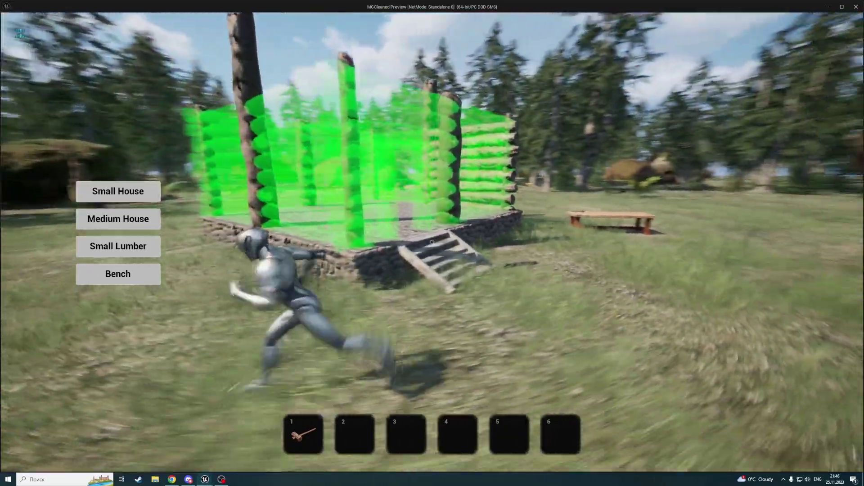
key(a)
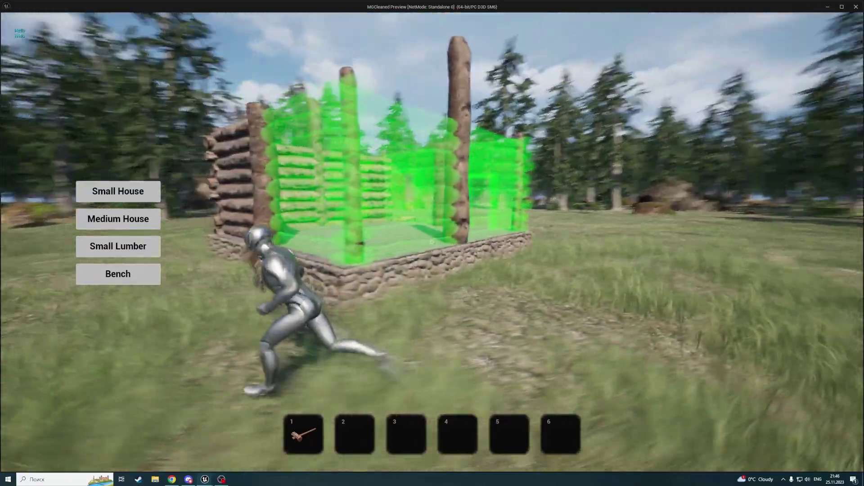
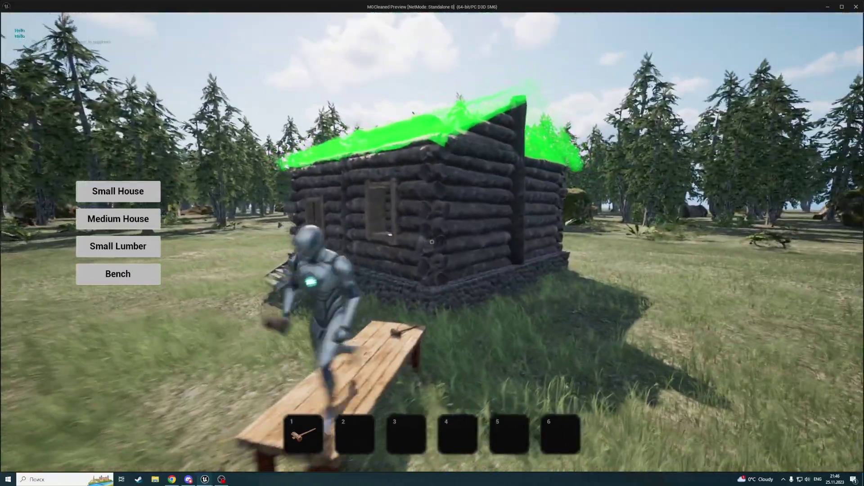
Circle the character around the log house, past its front and the wooden bench
key(a)
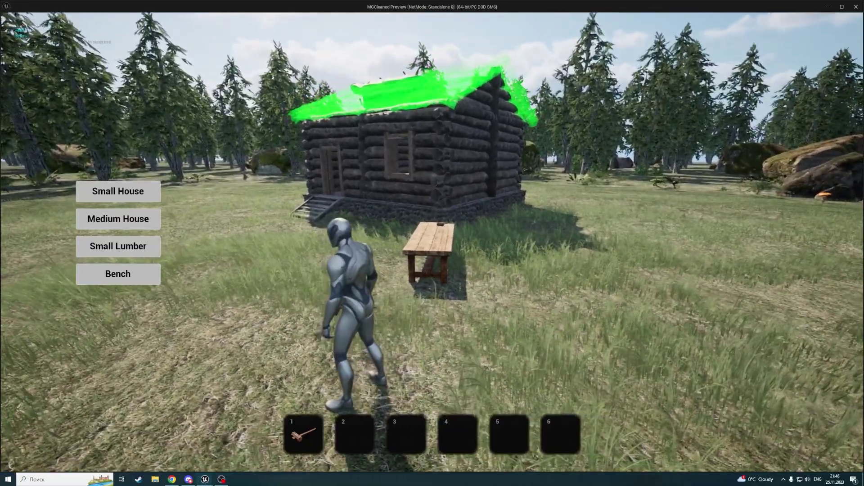
key(a)
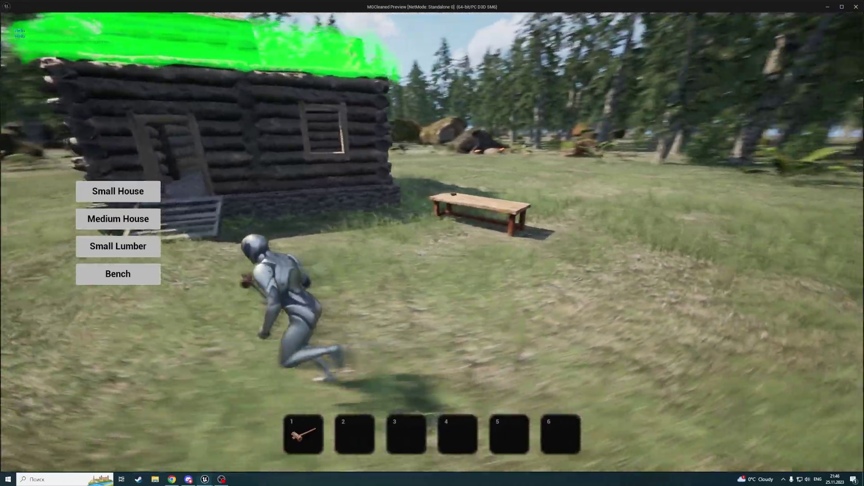
key(a)
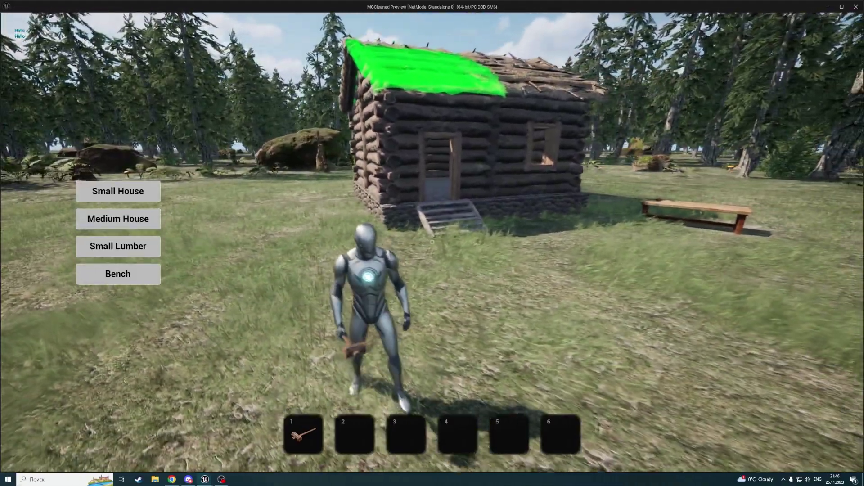
key(a)
key(a)
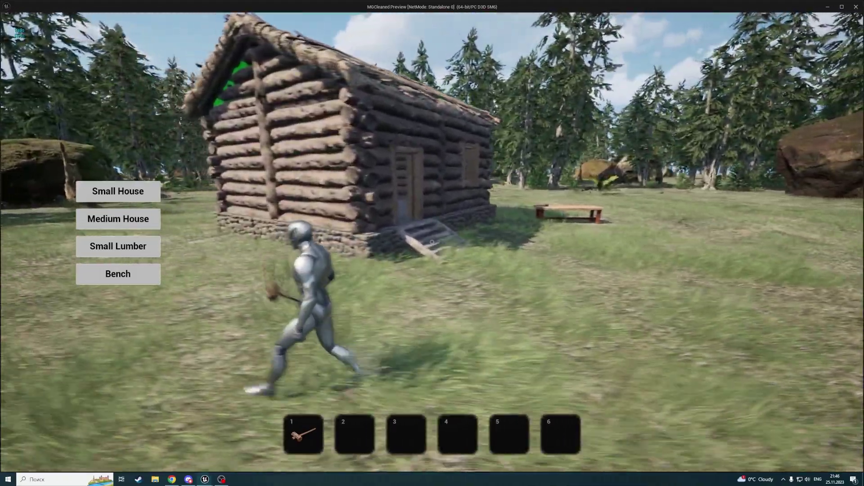
key(a)
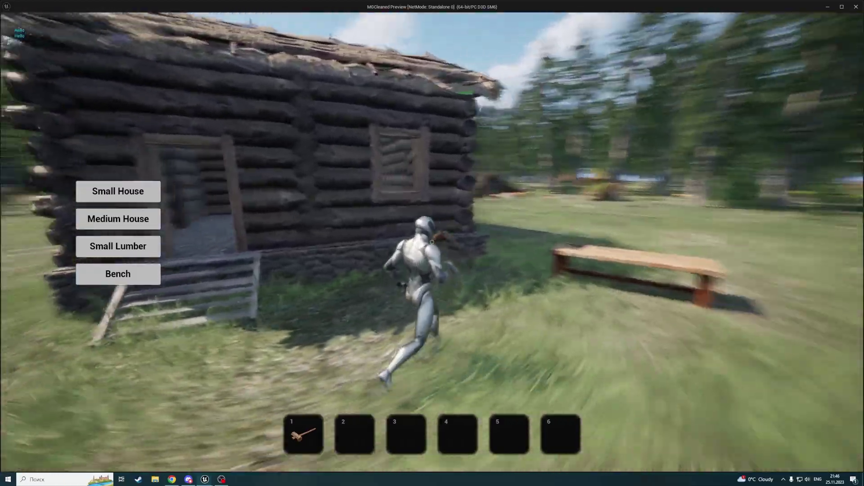
key(a)
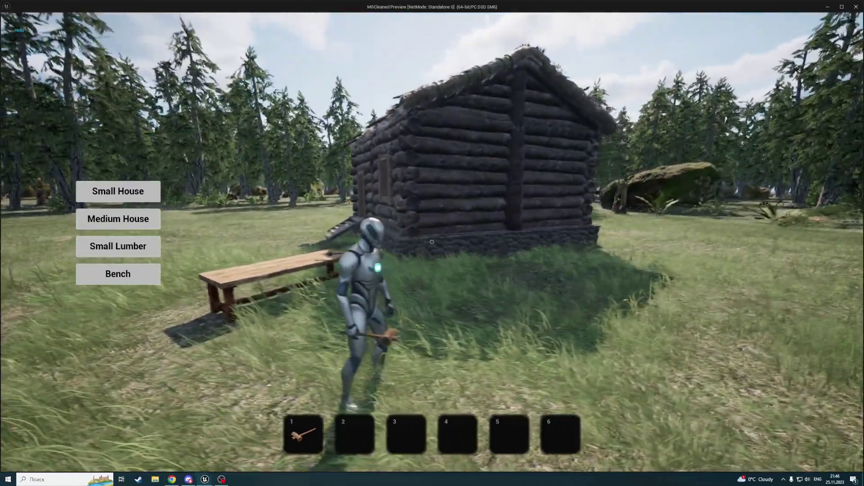
key(a)
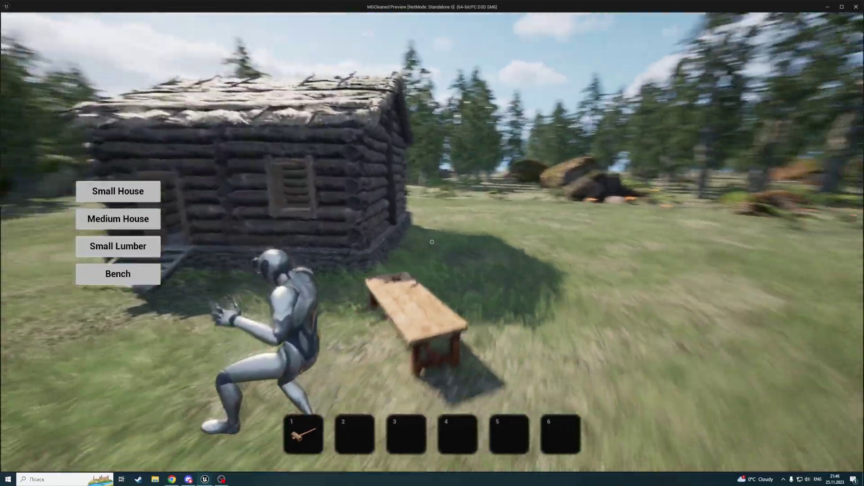